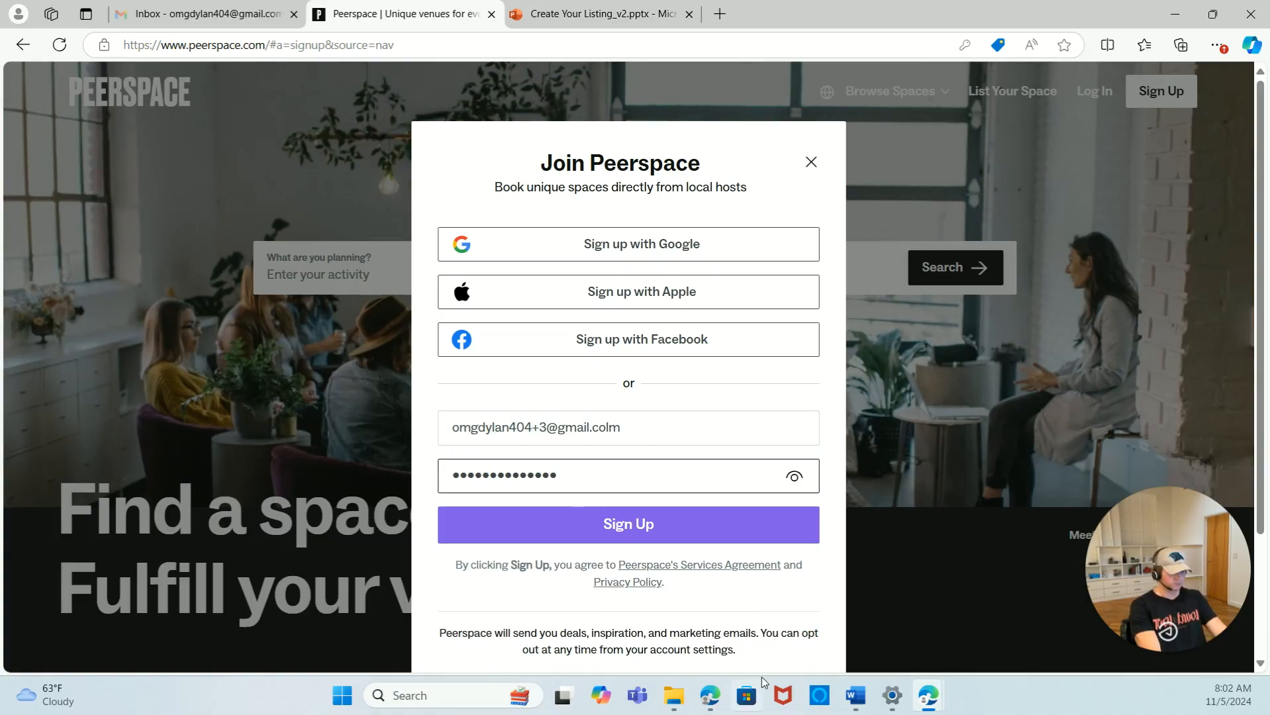
Step: Create the Peerspace account and decline Edge's offer to save the password
{"action": "left_click", "coordinate": [619, 525]}
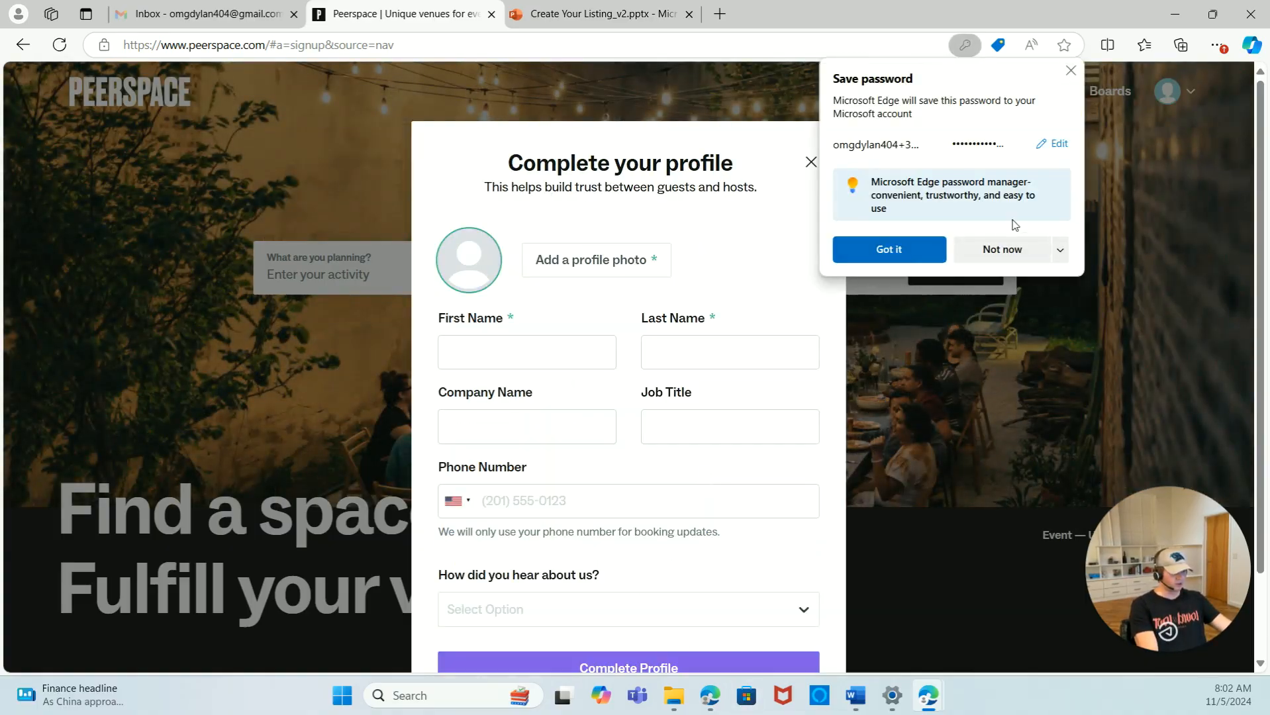
{"action": "left_click", "coordinate": [998, 250]}
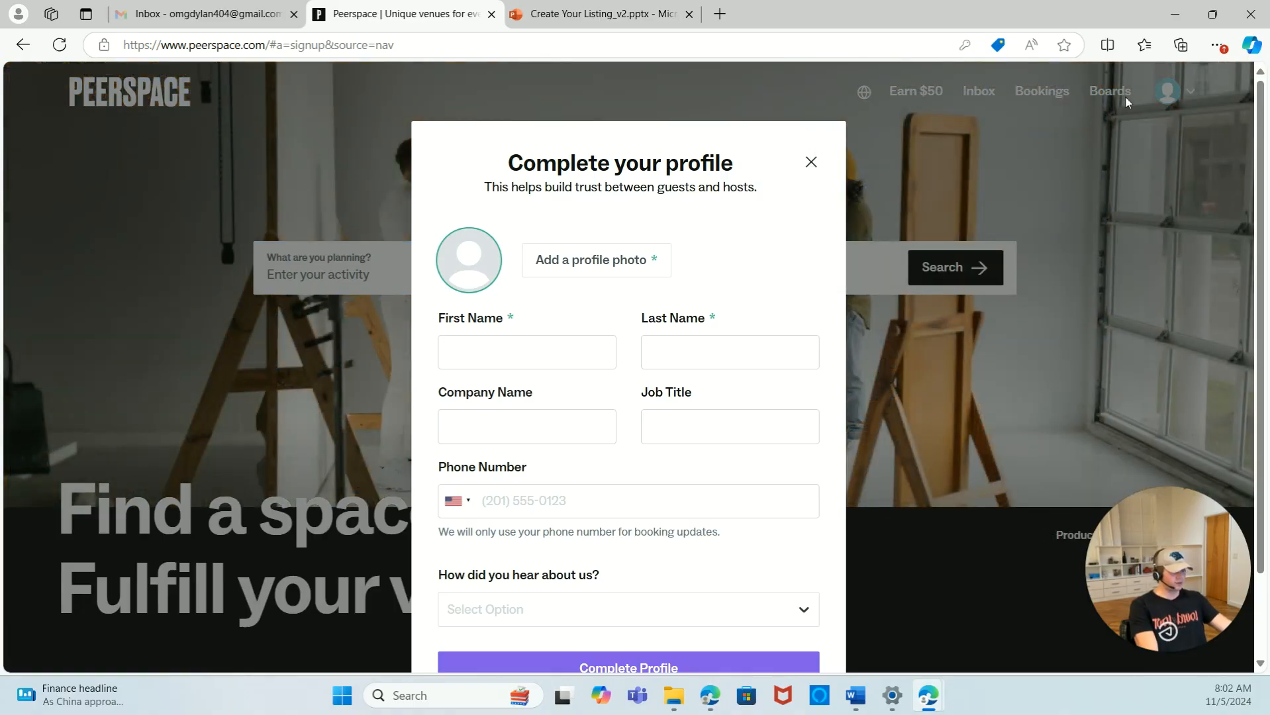
{"action": "scroll", "coordinate": [891, 183], "scroll_direction": "down", "scroll_amount": 2}
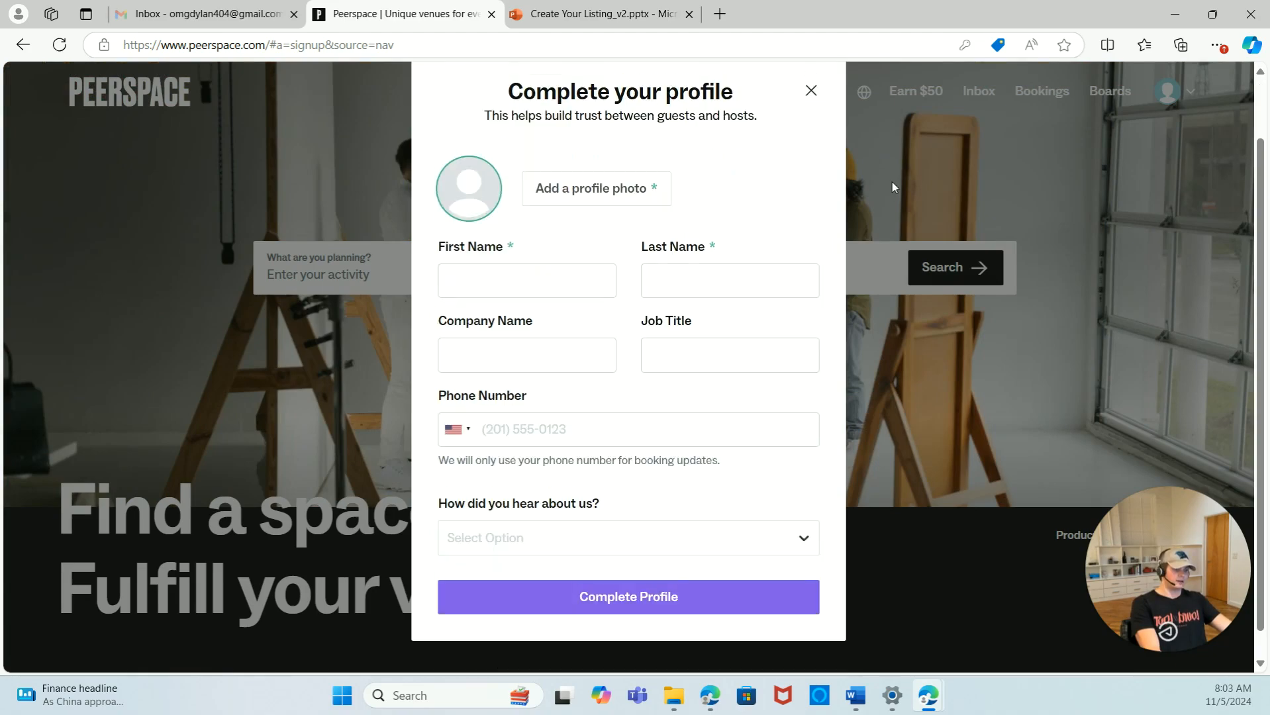
{"action": "scroll", "coordinate": [774, 199], "scroll_direction": "up", "scroll_amount": 2}
{"action": "scroll", "coordinate": [709, 192], "scroll_direction": "down", "scroll_amount": 2}
{"action": "scroll", "coordinate": [638, 125], "scroll_direction": "up", "scroll_amount": 2}
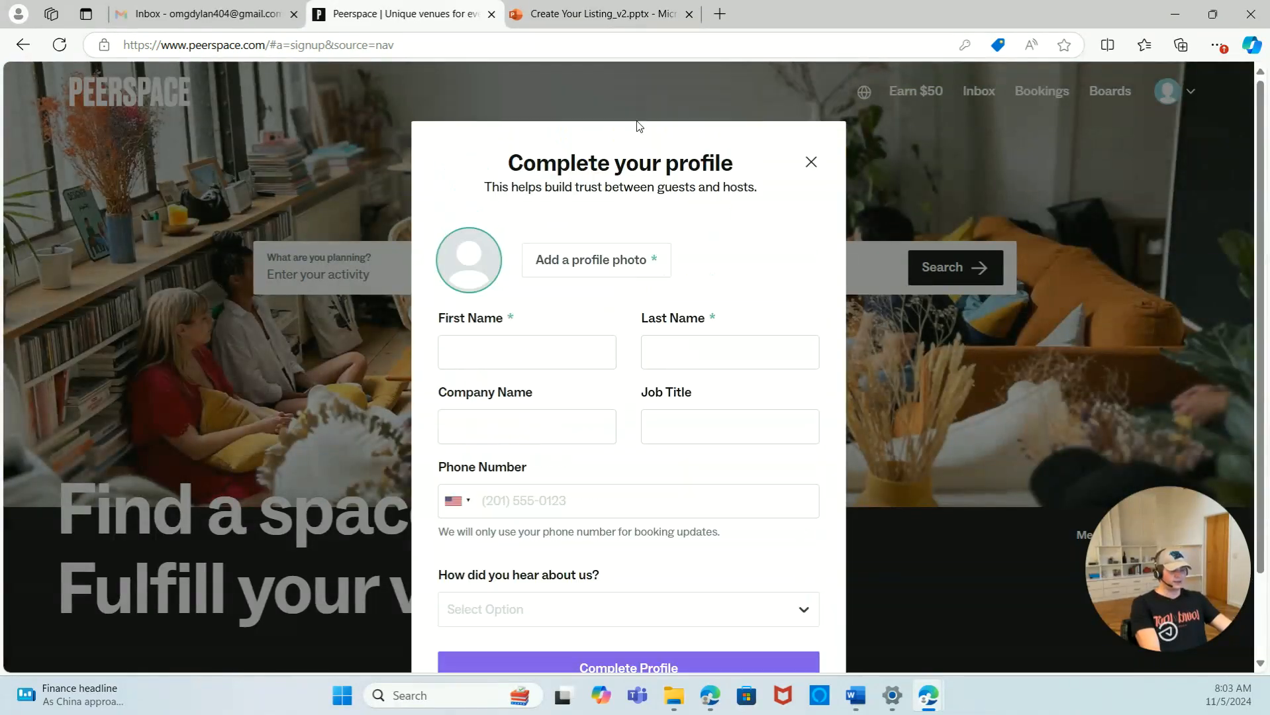
Step: Begin adding a profile photo on the Complete your profile form
{"action": "left_click_drag", "start_coordinate": [508, 163], "coordinate": [721, 163]}
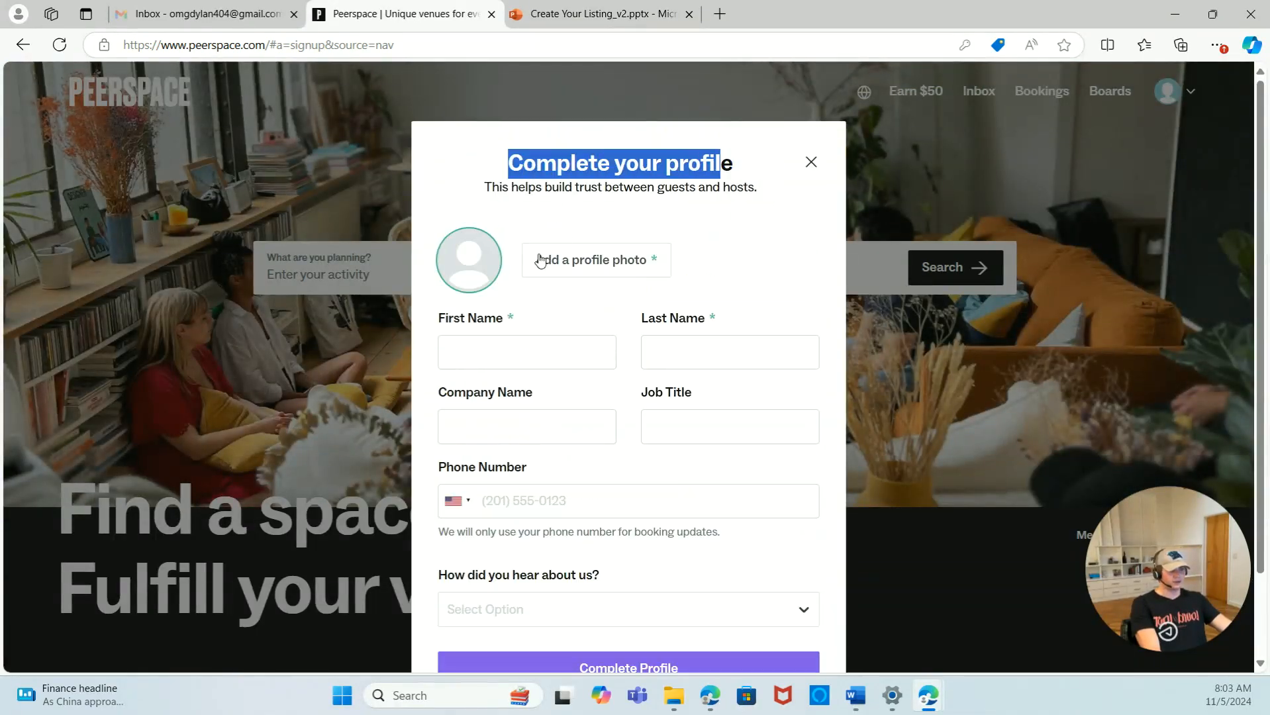
{"action": "left_click_drag", "start_coordinate": [486, 186], "coordinate": [618, 187]}
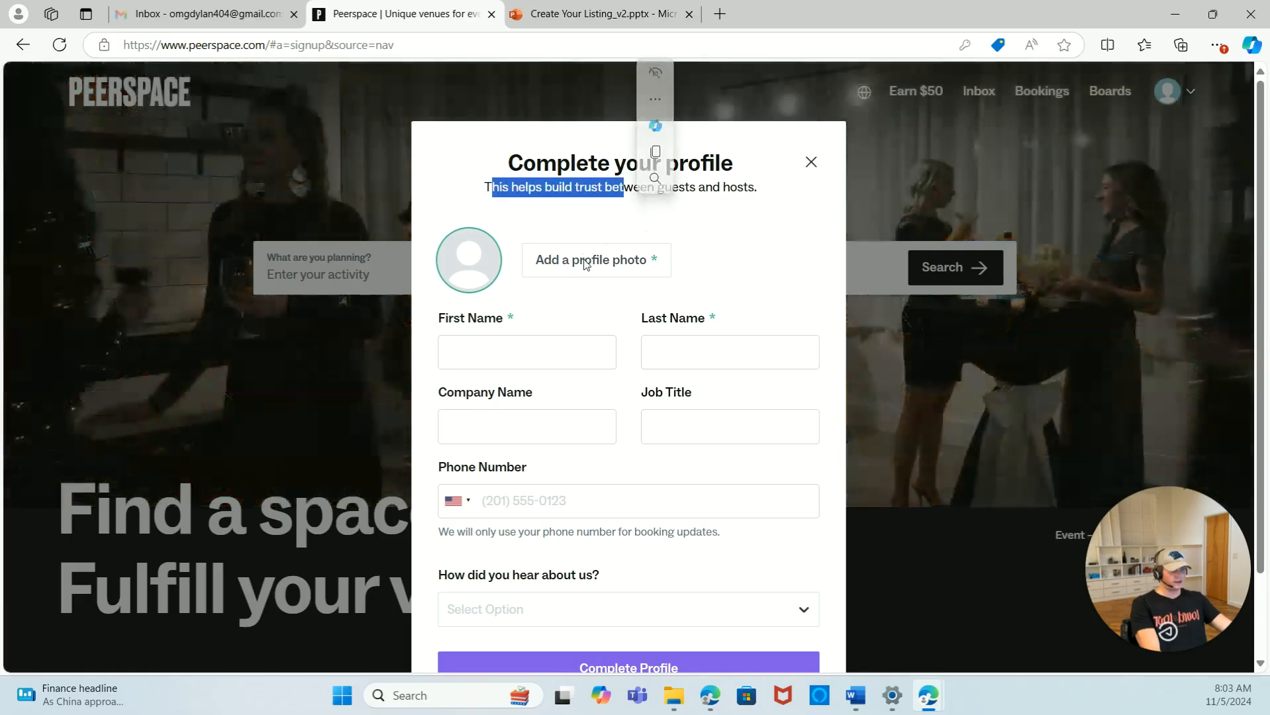
{"action": "left_click", "coordinate": [584, 265]}
Step: Open the photo file picker and put the generated face page in its own window
{"action": "left_click", "coordinate": [641, 440]}
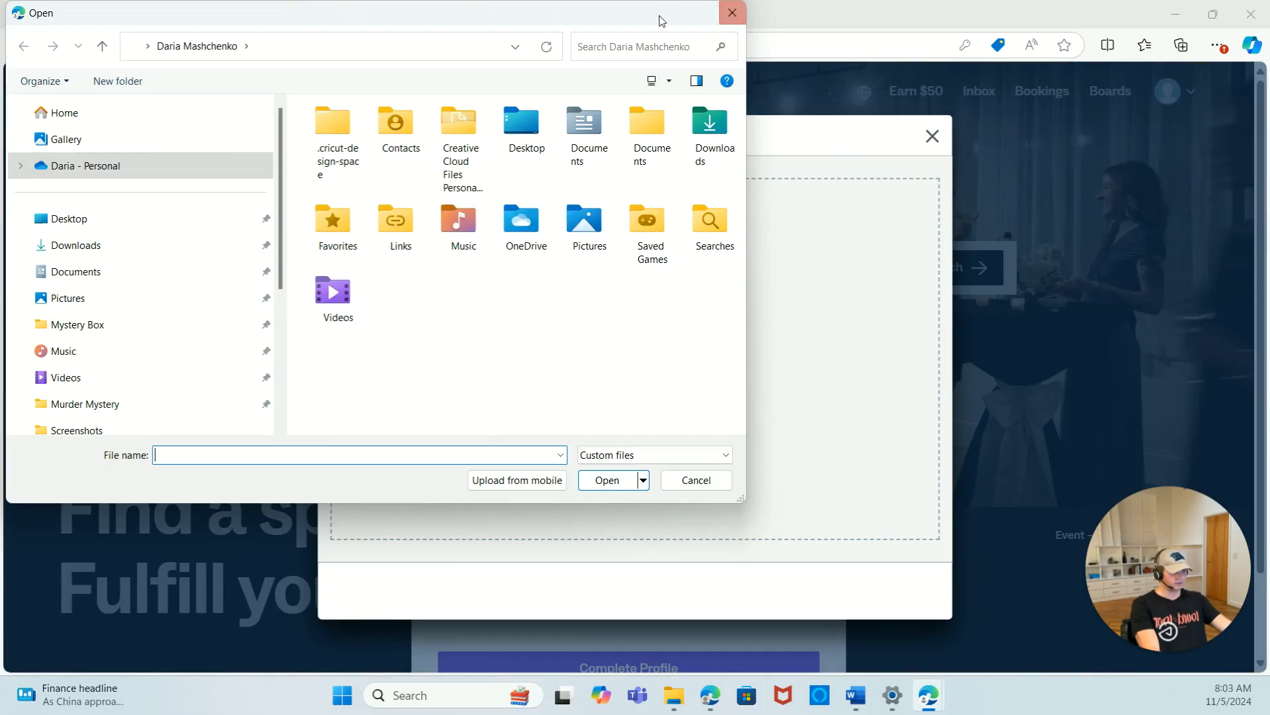
{"action": "left_click_drag", "start_coordinate": [660, 20], "coordinate": [1269, 99]}
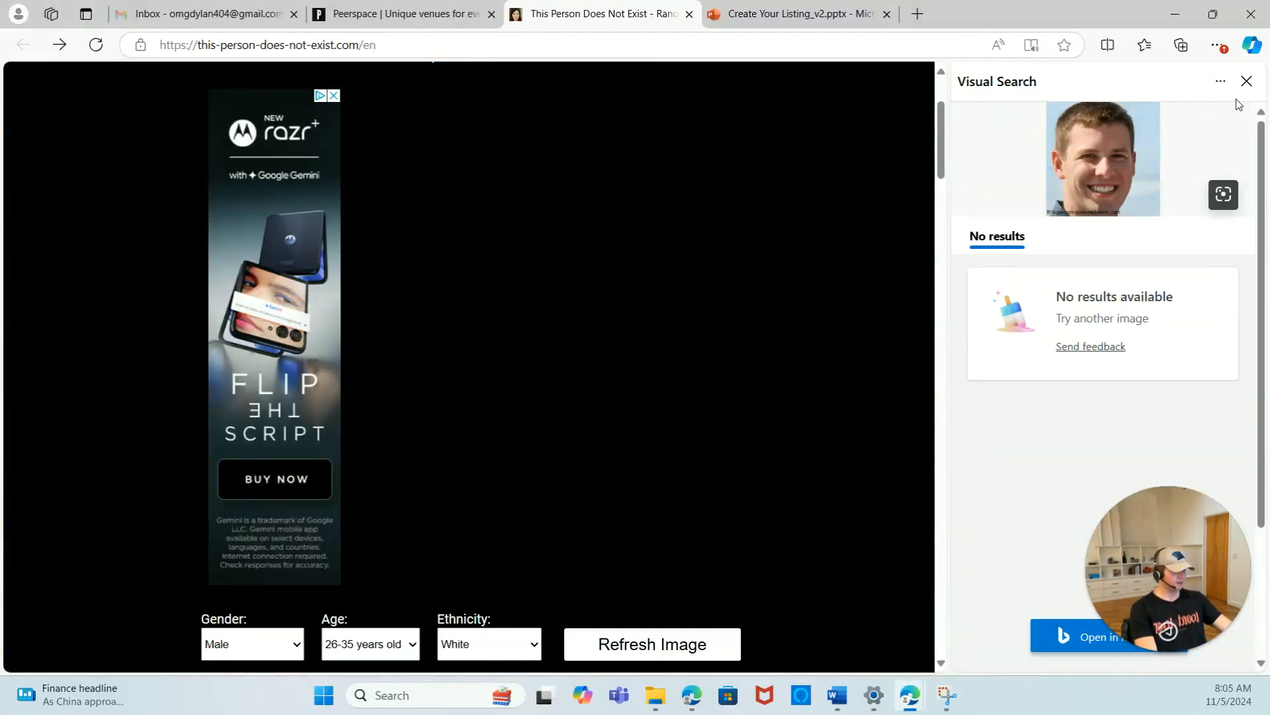
{"action": "left_click", "coordinate": [1247, 81]}
{"action": "scroll", "coordinate": [575, 345], "scroll_direction": "down", "scroll_amount": 2}
{"action": "scroll", "coordinate": [575, 345], "scroll_direction": "up", "scroll_amount": 3}
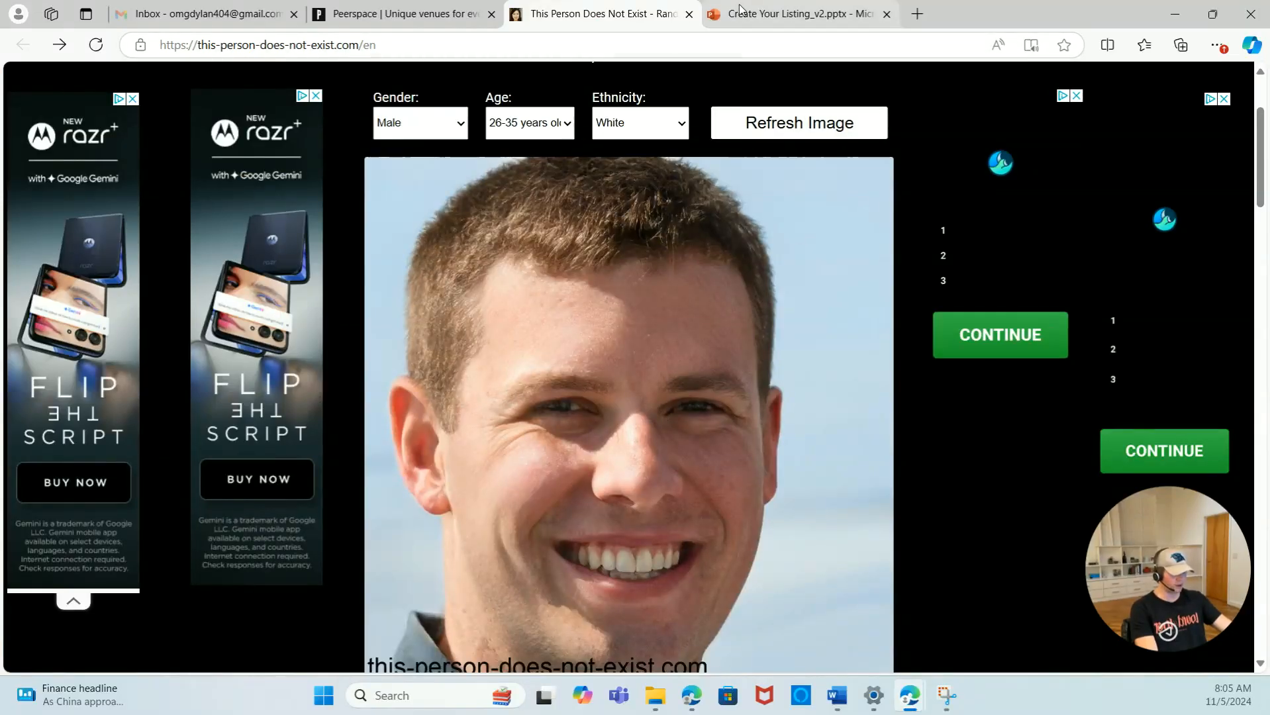
{"action": "left_click", "coordinate": [790, 17]}
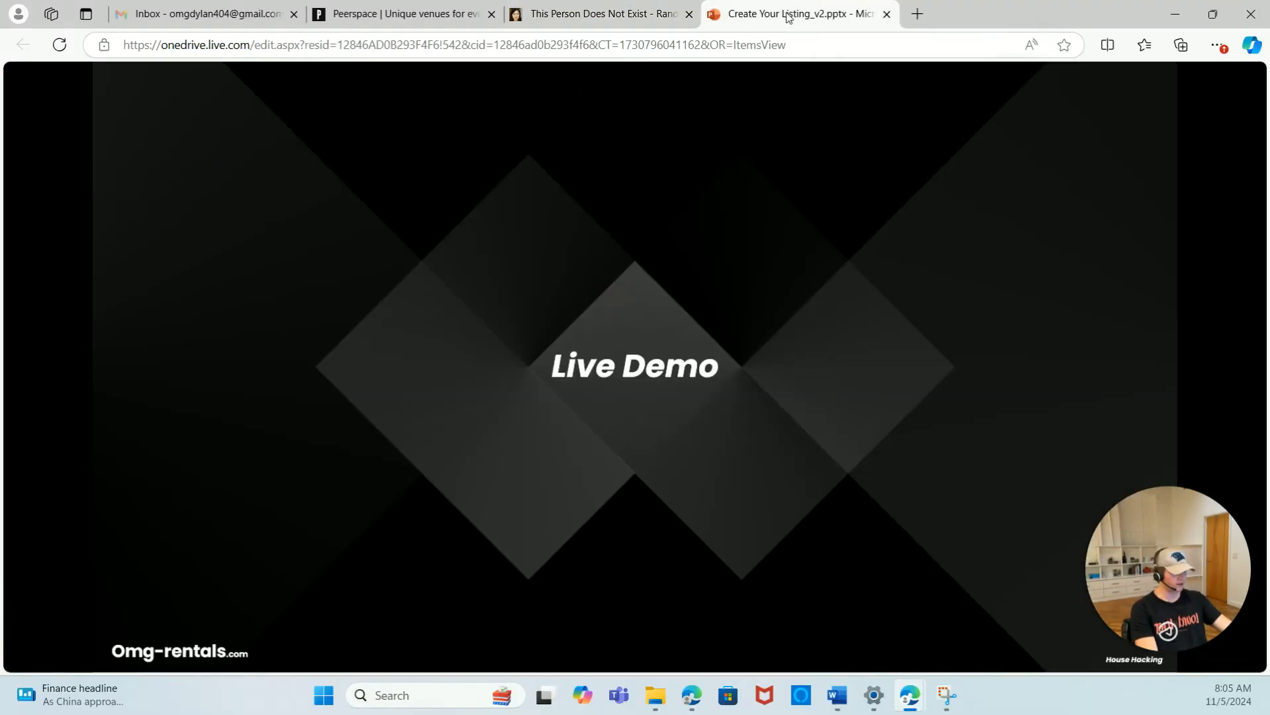
{"action": "left_click", "coordinate": [606, 24]}
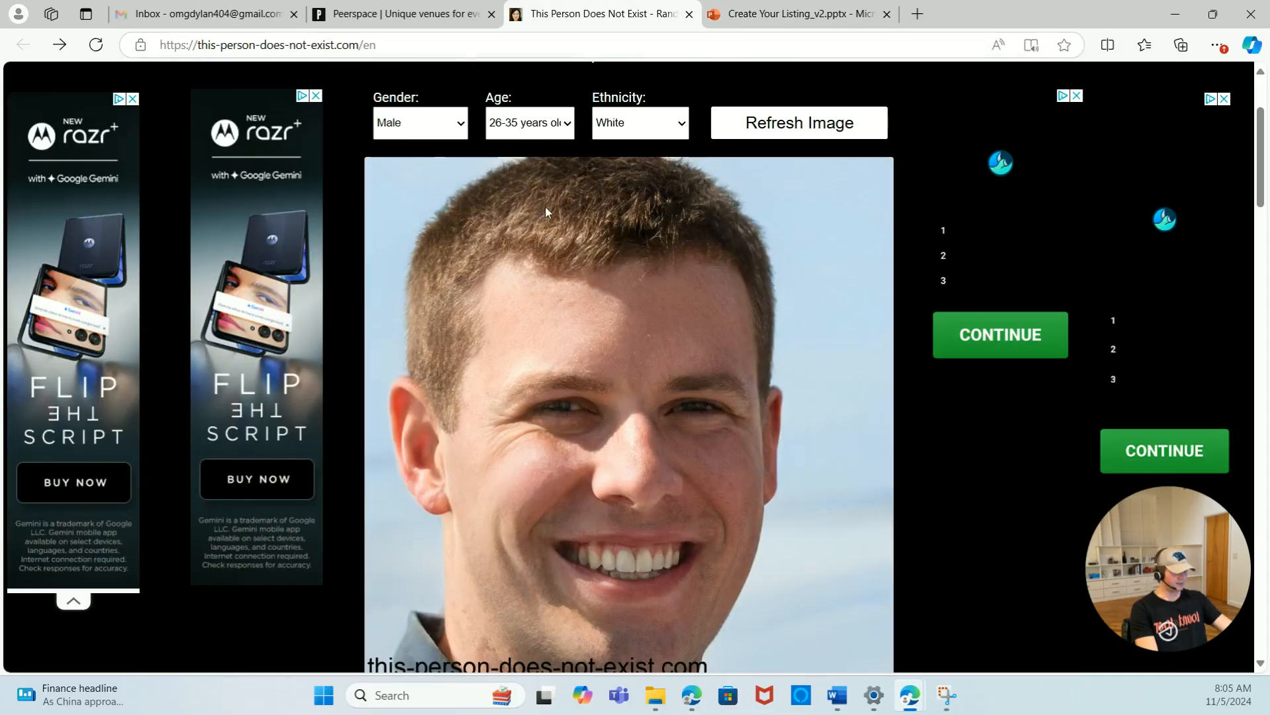
{"action": "left_click_drag", "start_coordinate": [588, 18], "coordinate": [576, 708]}
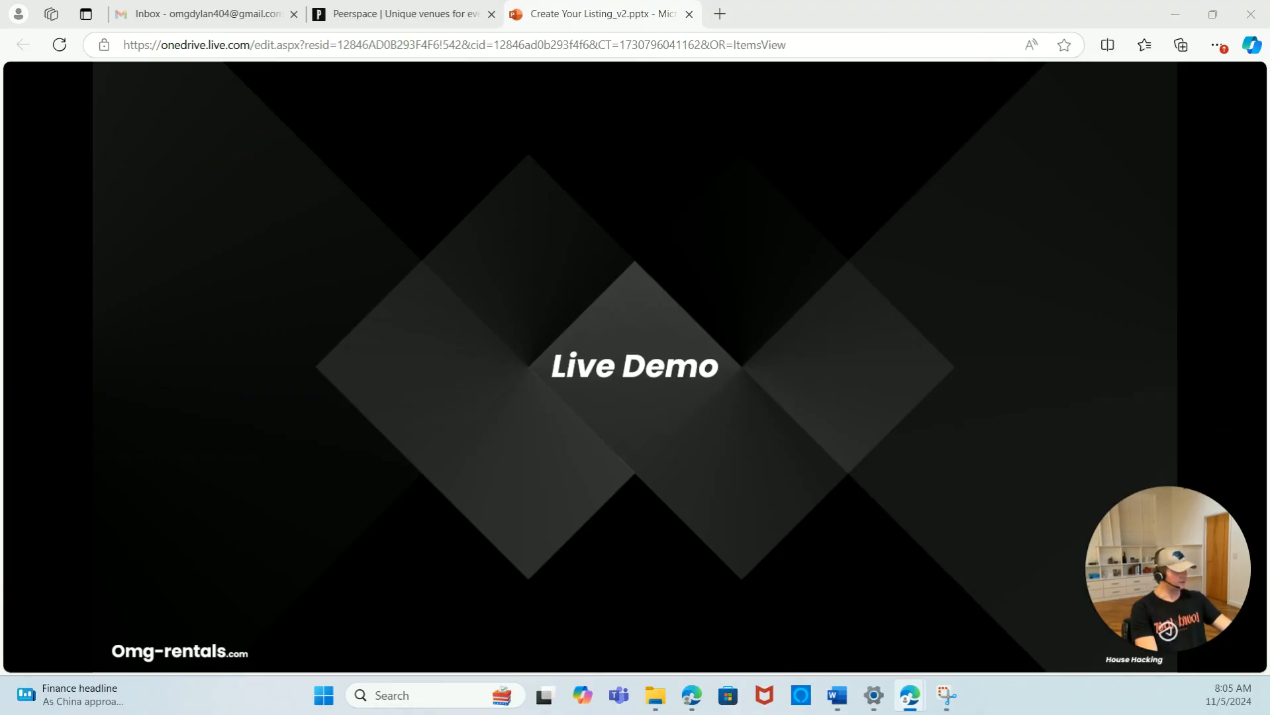
Step: Upload Profile Pic.png and crop it around the face
{"action": "left_click", "coordinate": [384, 24]}
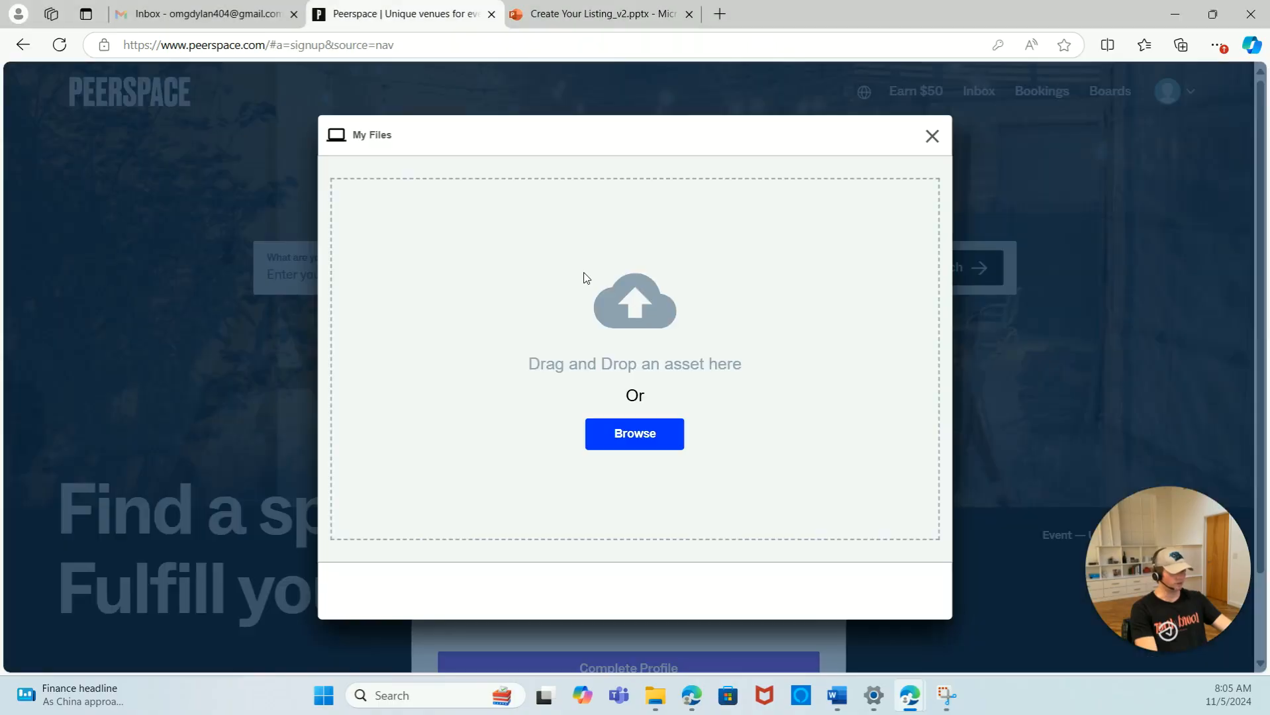
{"action": "left_click", "coordinate": [634, 436]}
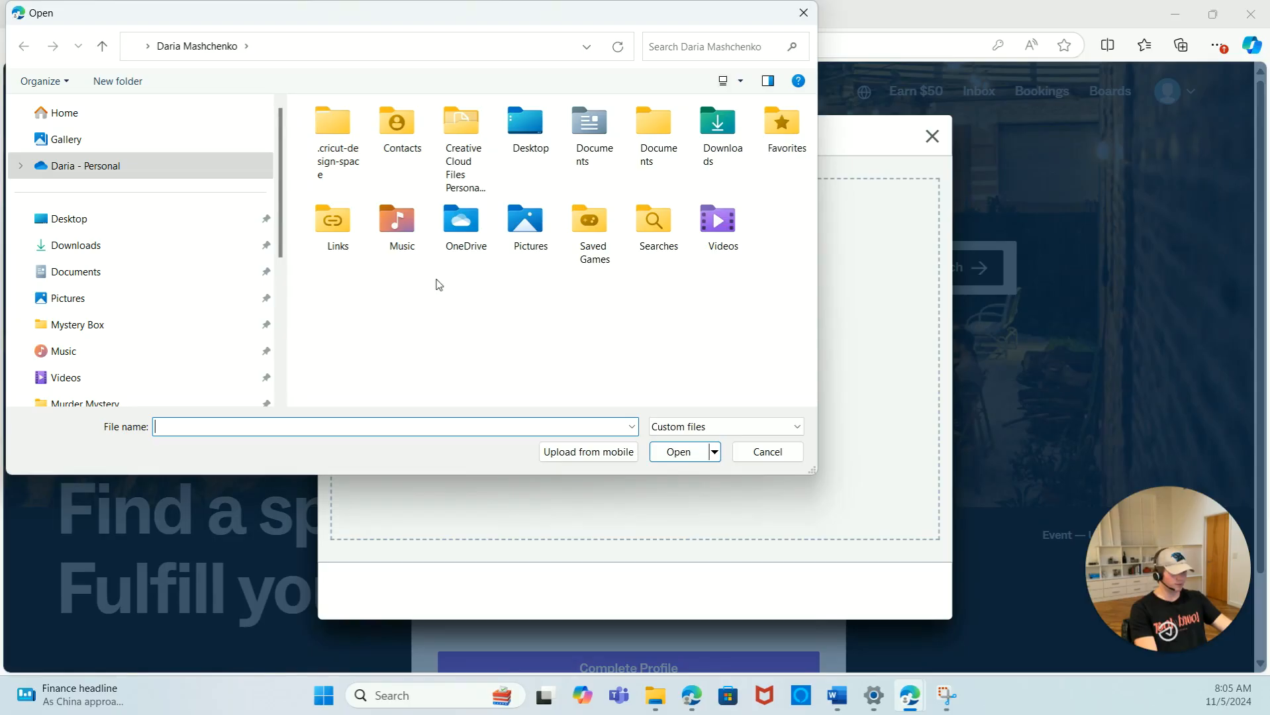
{"action": "left_click_drag", "start_coordinate": [455, 15], "coordinate": [1269, 218]}
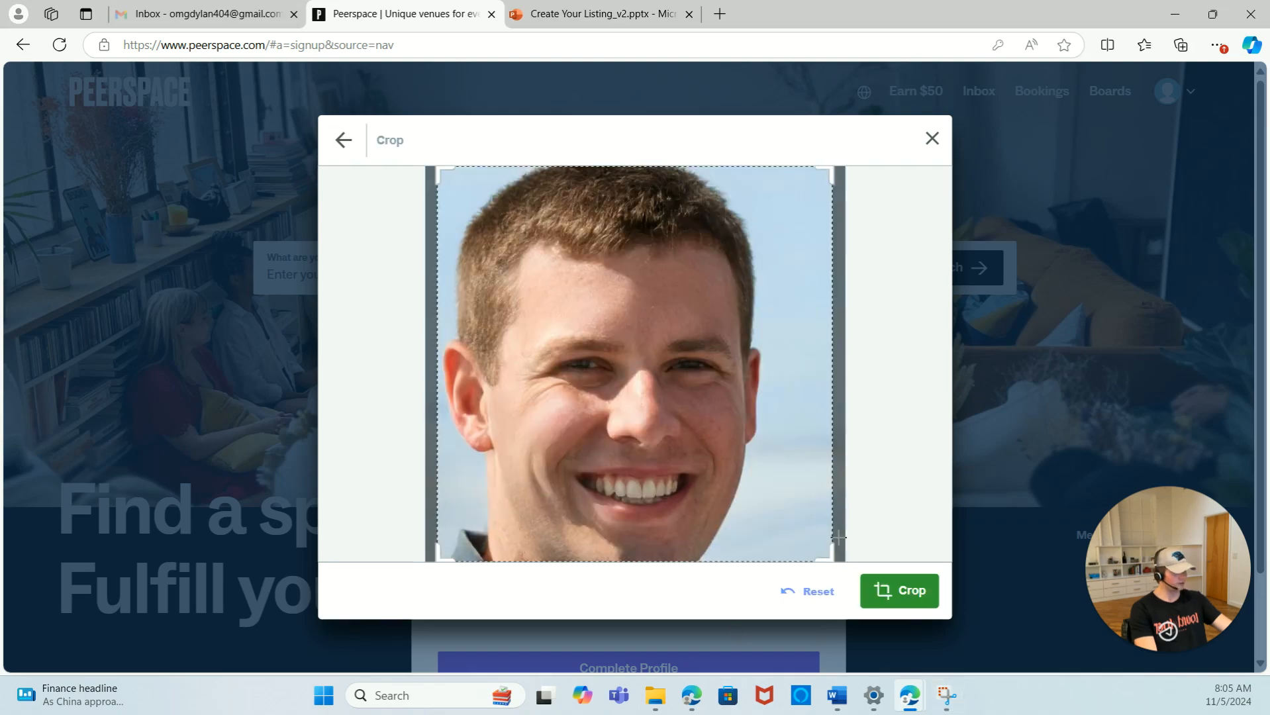
{"action": "left_click_drag", "start_coordinate": [825, 170], "coordinate": [870, 165]}
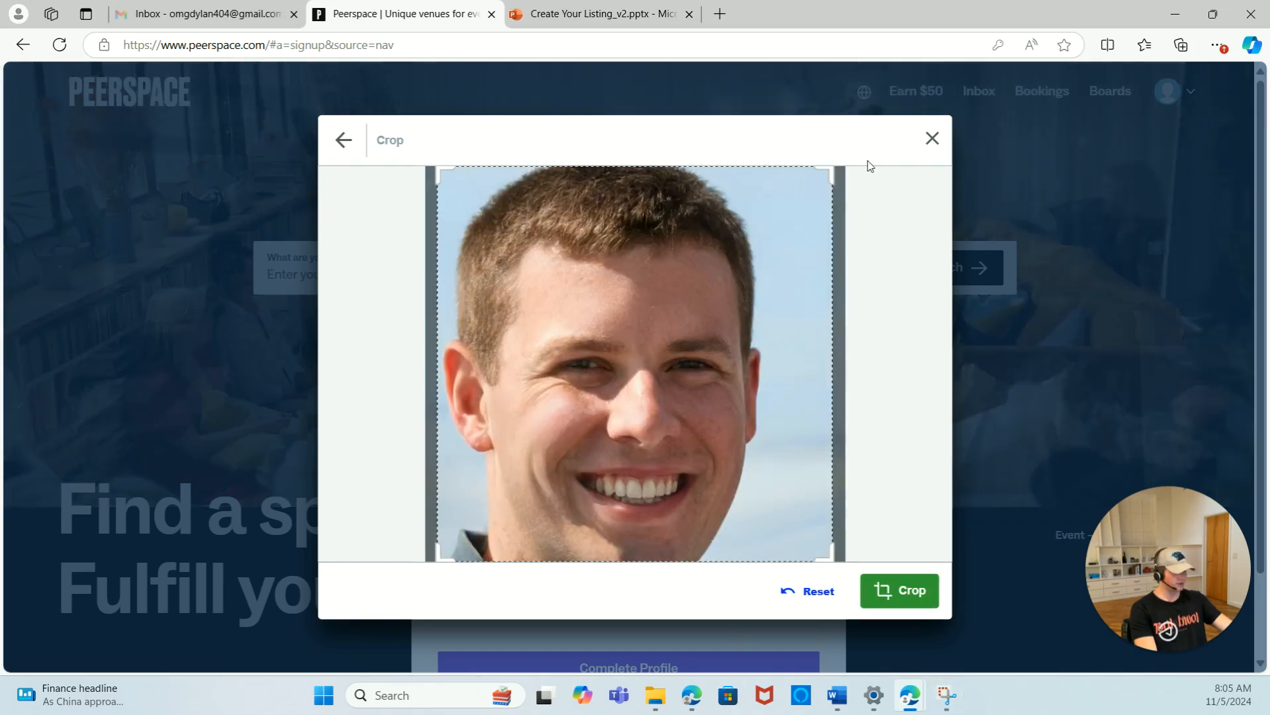
{"action": "left_click", "coordinate": [902, 592]}
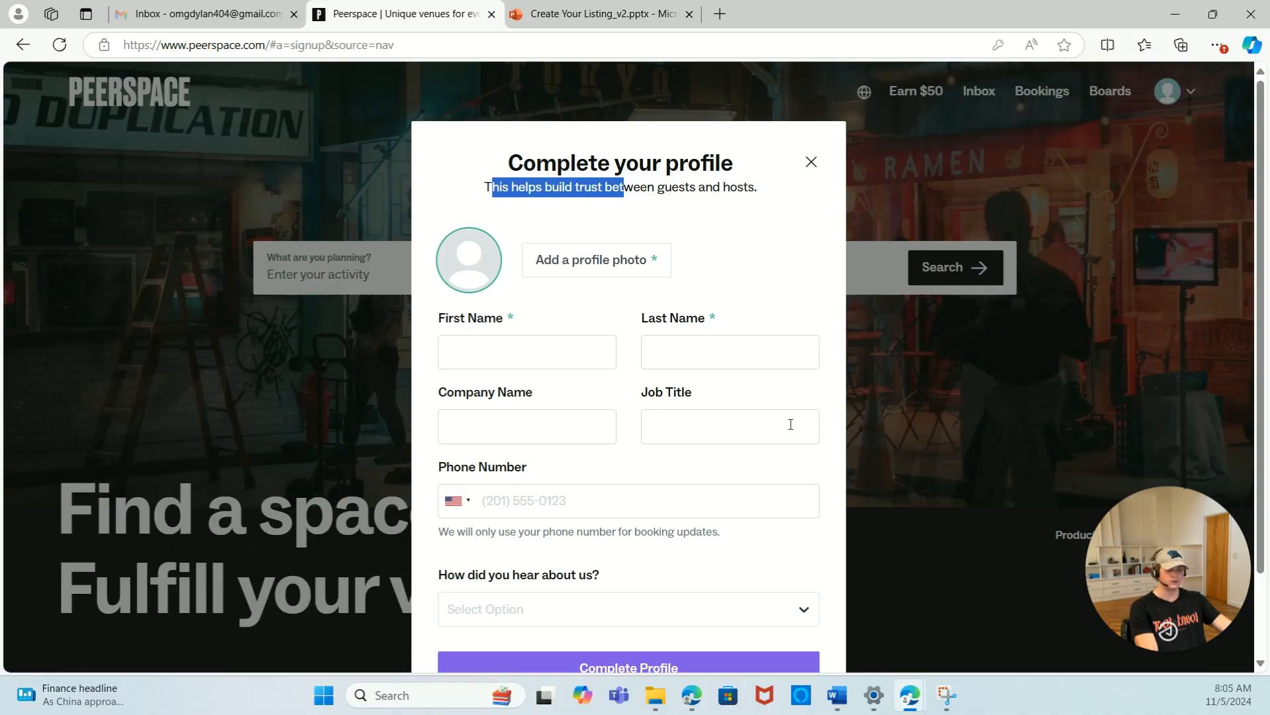
Step: Enter the first and last name, skipping company and job title
{"action": "left_click", "coordinate": [499, 346]}
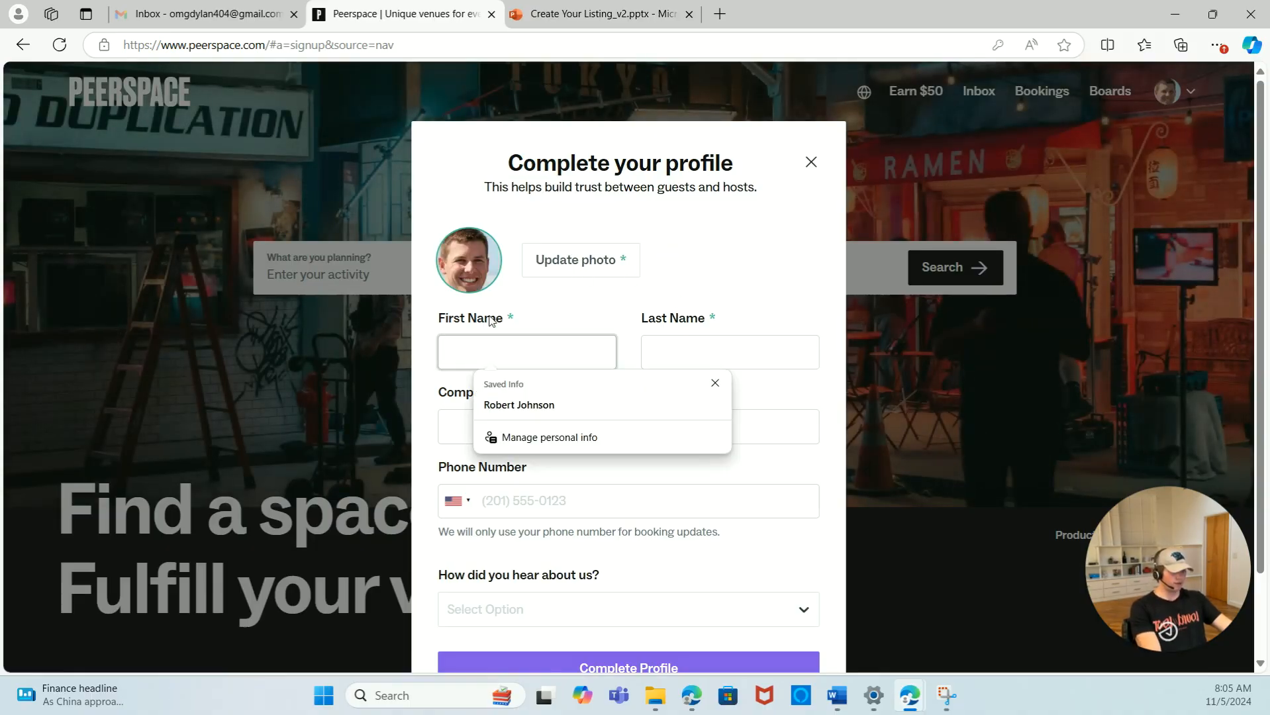
{"action": "type", "text": "John"}
{"action": "key", "text": "Tab"}
{"action": "type", "text": "Doe"}
{"action": "key", "text": "Tab"}
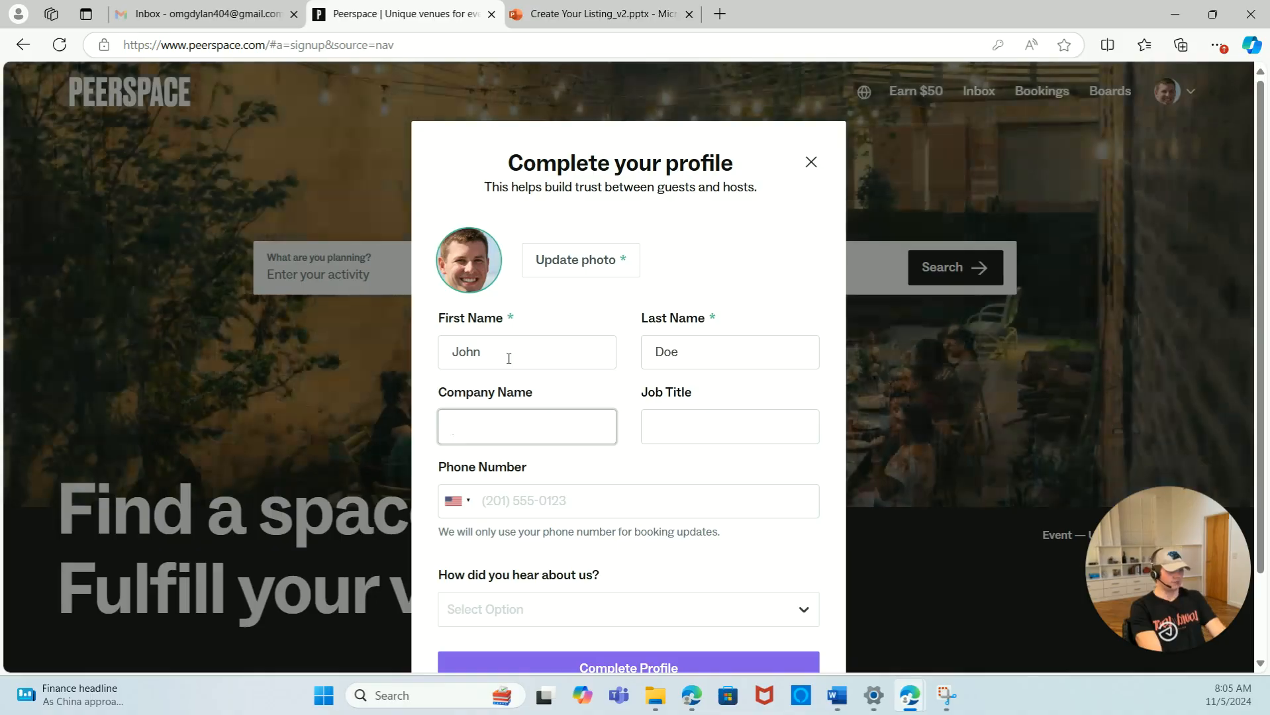
{"action": "key", "text": "Tab"}
{"action": "scroll", "coordinate": [520, 434], "scroll_direction": "down", "scroll_amount": 1}
{"action": "left_click", "coordinate": [515, 396]}
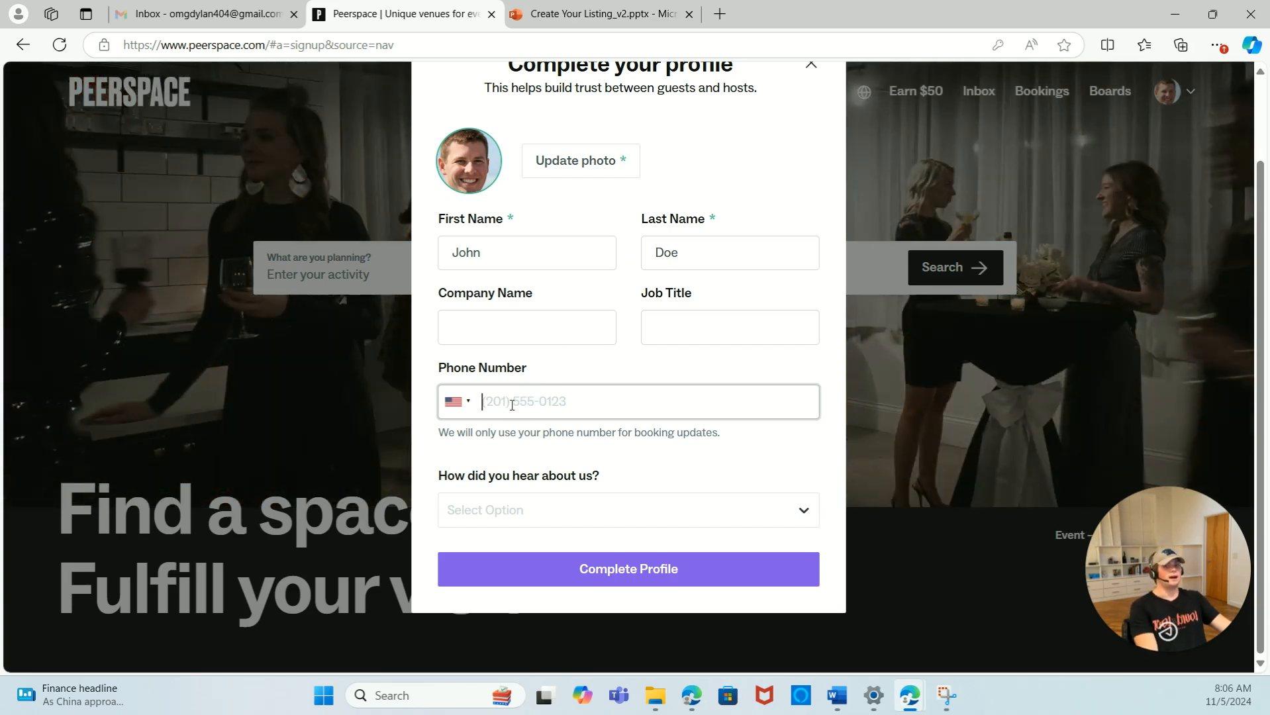
Step: Leave the referral source unset, submit the profile, and check Gmail for the code
{"action": "left_click", "coordinate": [541, 510]}
{"action": "left_click", "coordinate": [537, 510]}
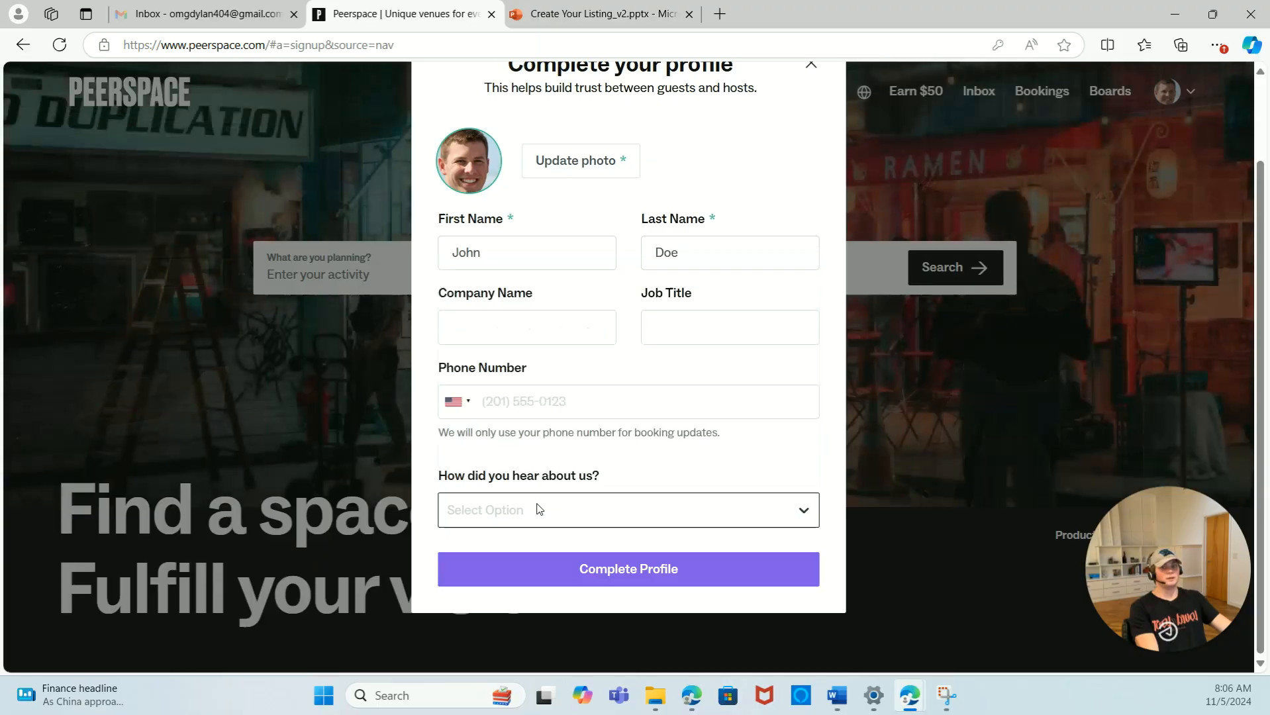
{"action": "scroll", "coordinate": [586, 622], "scroll_direction": "up", "scroll_amount": 2}
{"action": "scroll", "coordinate": [689, 596], "scroll_direction": "down", "scroll_amount": 2}
{"action": "left_click", "coordinate": [688, 593]}
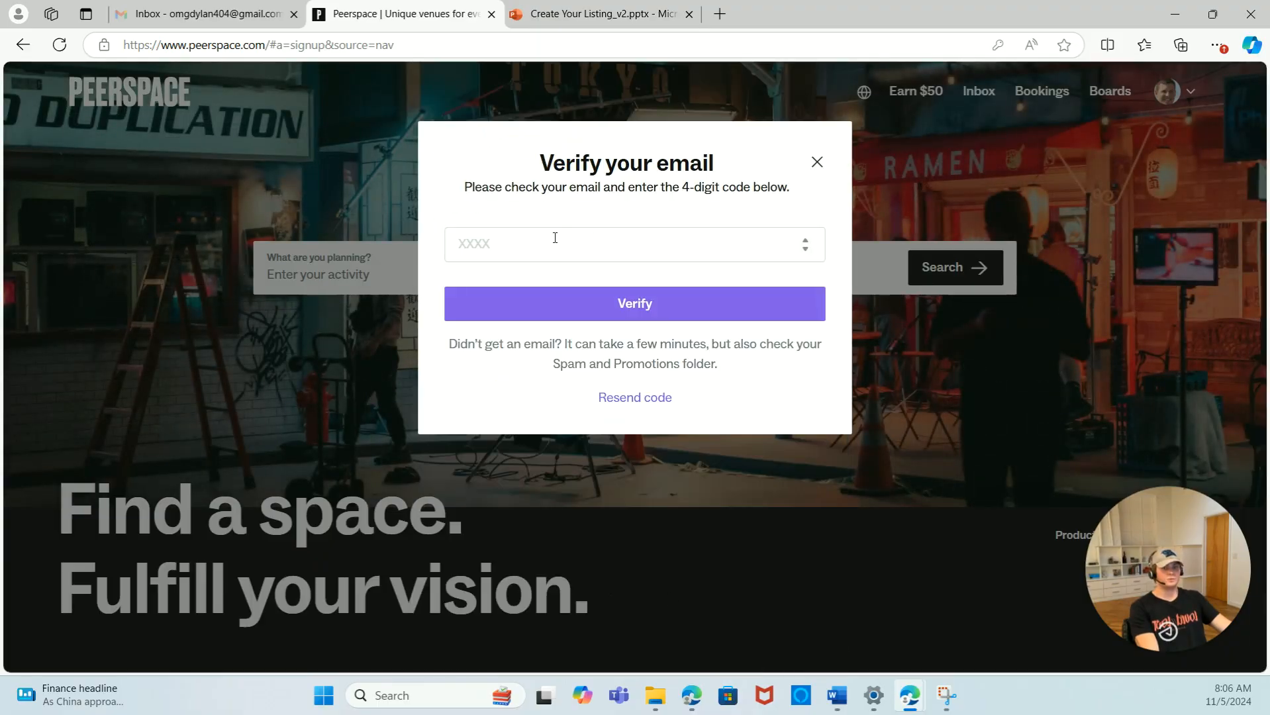
{"action": "left_click", "coordinate": [555, 238]}
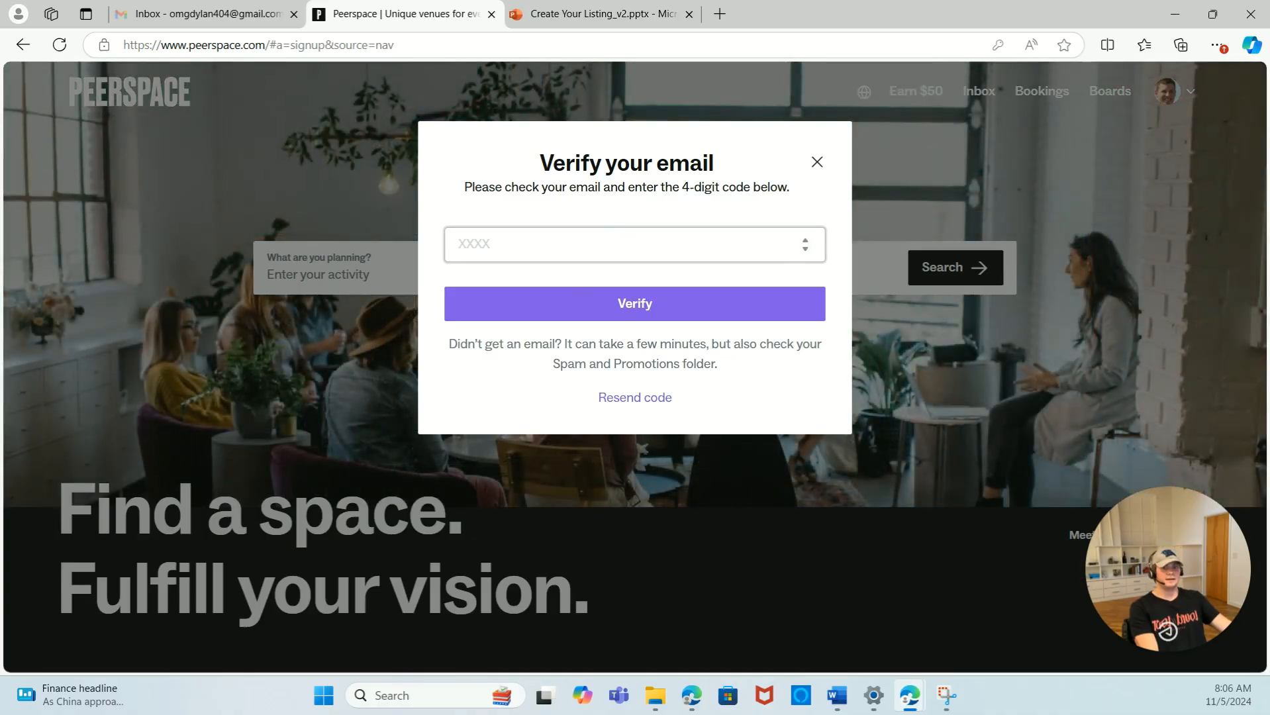
{"action": "left_click", "coordinate": [229, 14]}
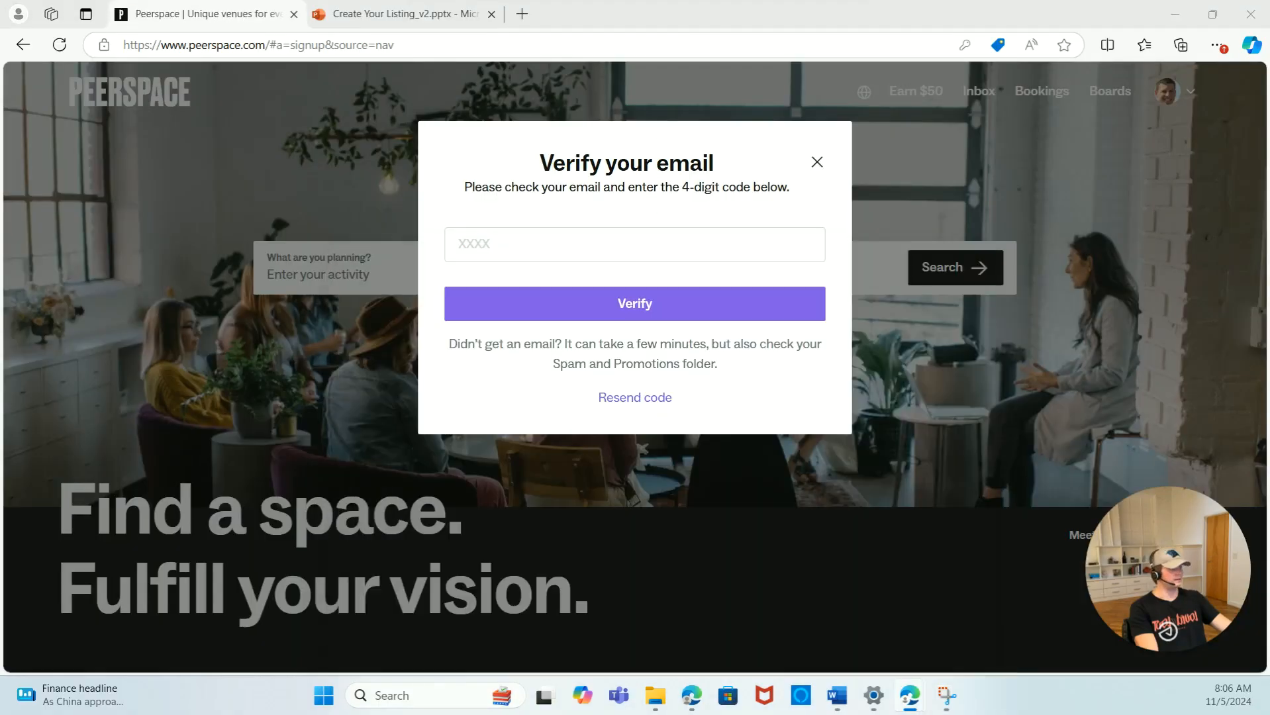
Step: Move the Gmail inbox into its own window after reading the confirmation code
{"action": "left_click_drag", "start_coordinate": [228, 14], "coordinate": [1264, 79]}
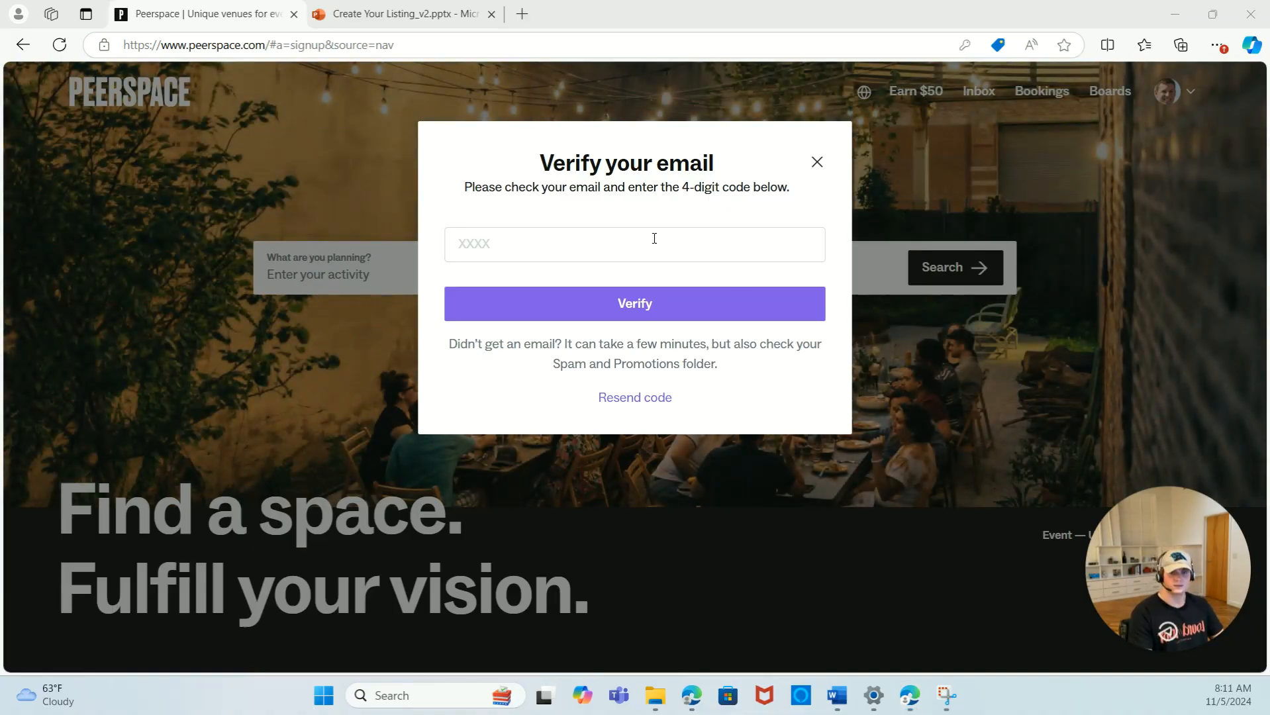
Step: Enter the 4-digit email verification code and submit it
{"action": "left_click", "coordinate": [467, 250]}
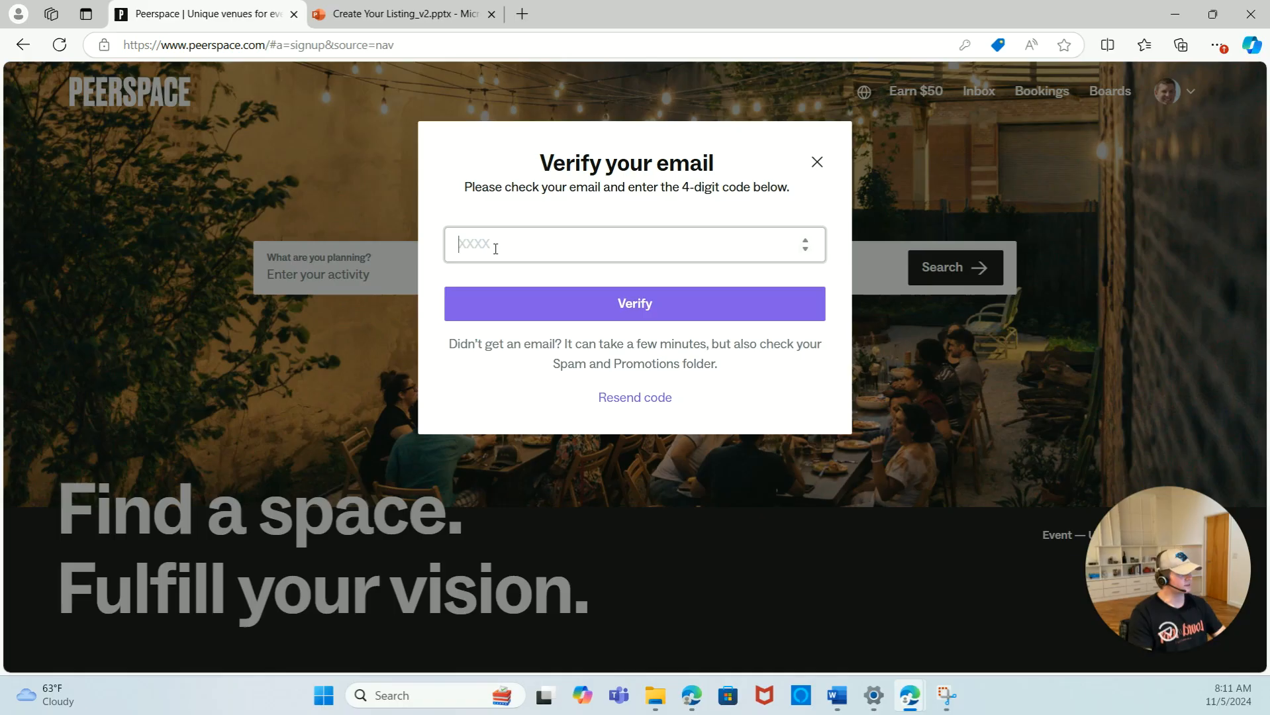
{"action": "key", "text": "Return"}
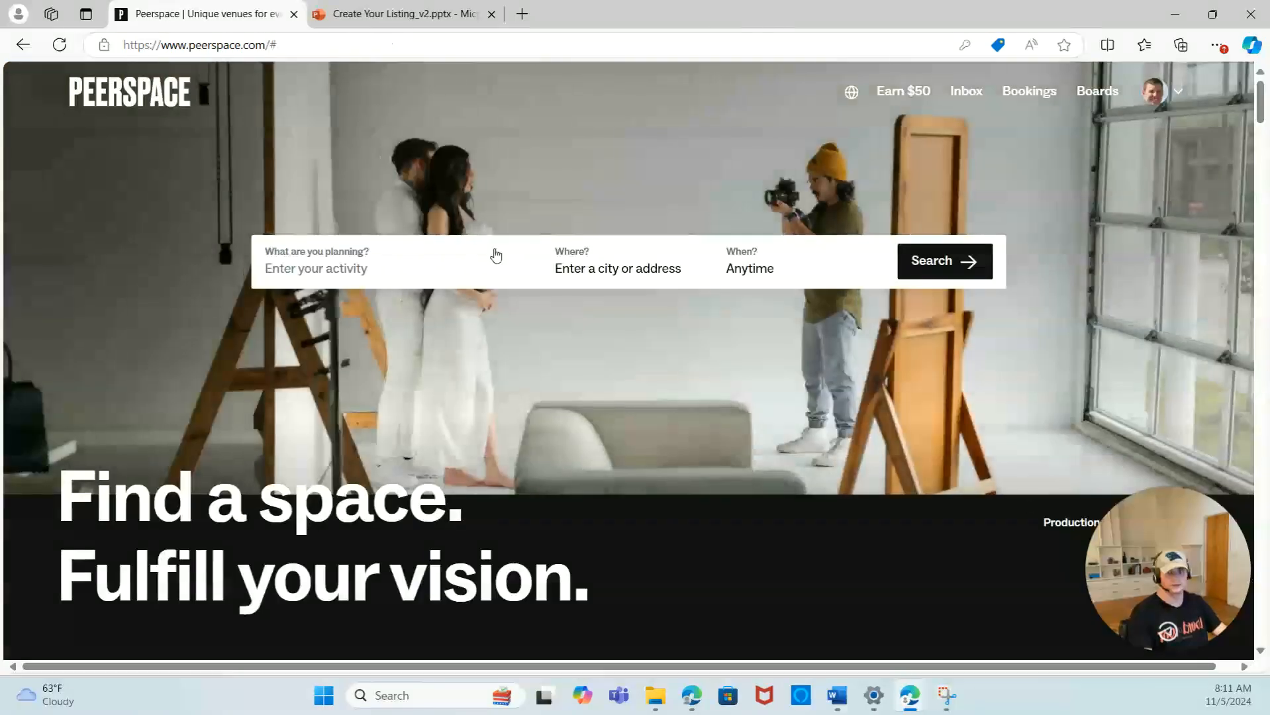
Step: Check the profile page from the account menu, then go back to the Peerspace home page
{"action": "left_click", "coordinate": [1155, 91]}
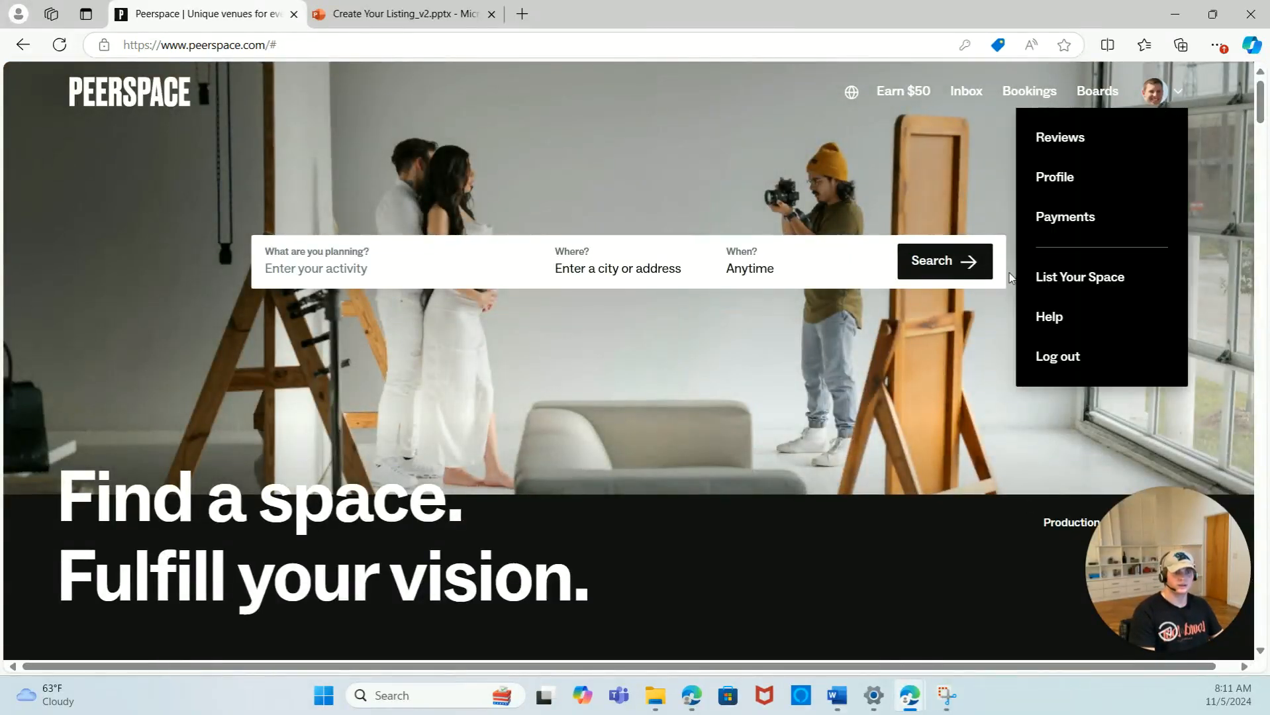
{"action": "left_click", "coordinate": [1054, 185]}
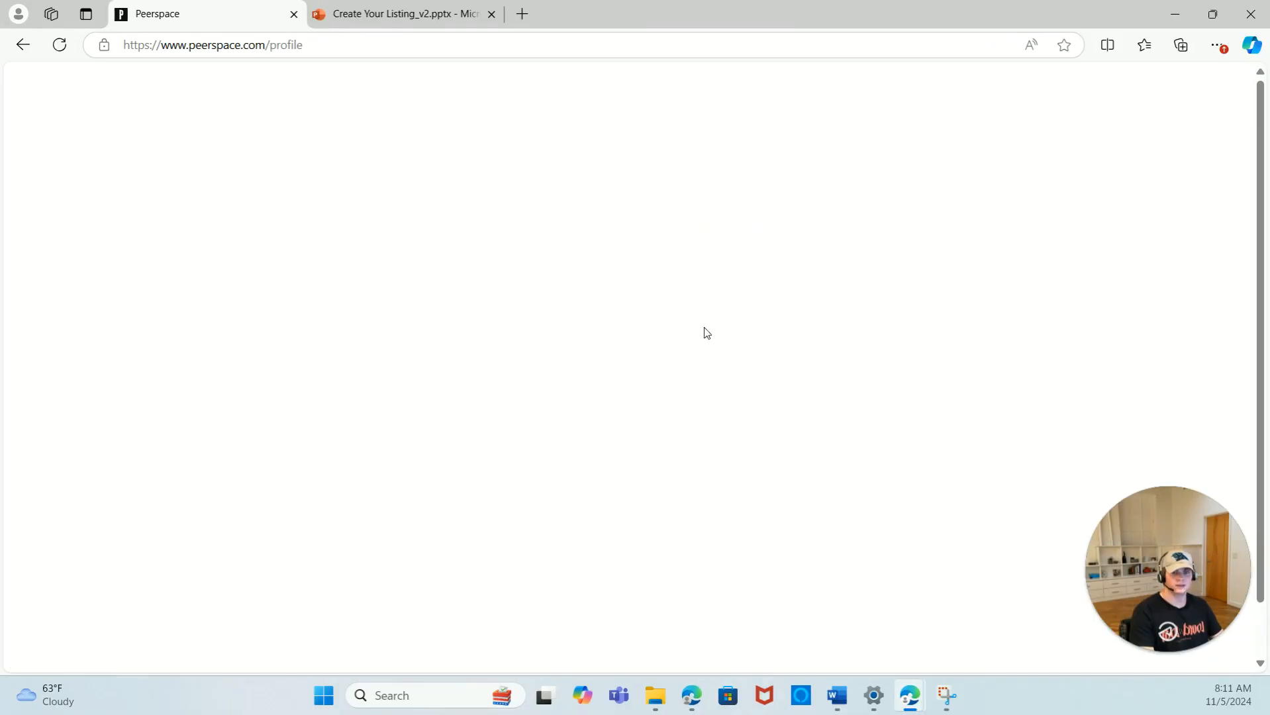
{"action": "scroll", "coordinate": [291, 321], "scroll_direction": "down", "scroll_amount": 3}
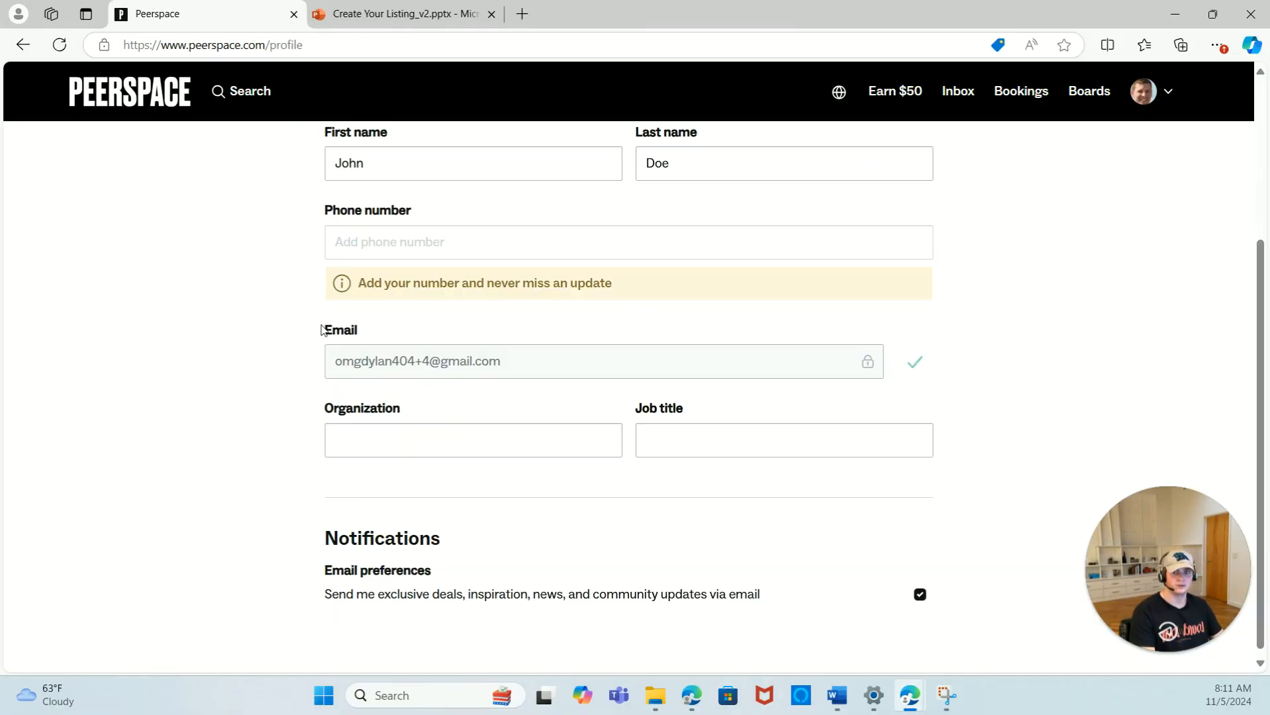
{"action": "scroll", "coordinate": [364, 391], "scroll_direction": "up", "scroll_amount": 1}
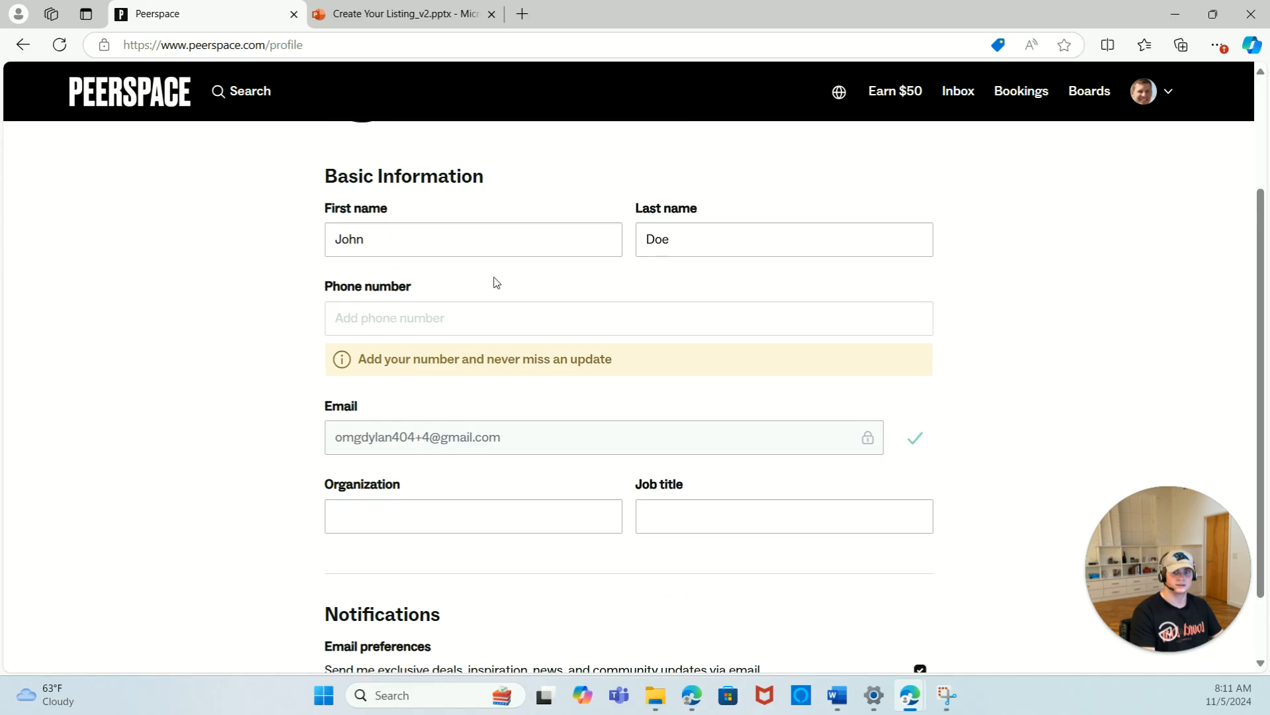
{"action": "scroll", "coordinate": [493, 283], "scroll_direction": "up", "scroll_amount": 2}
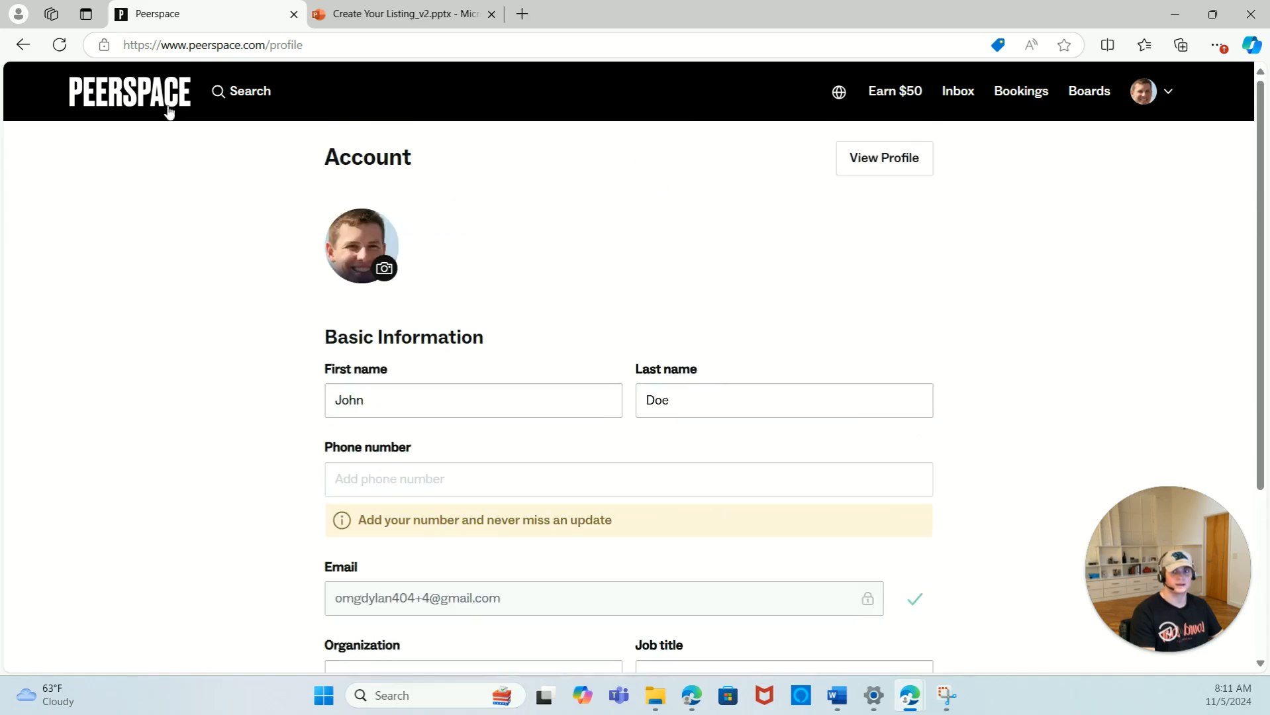
{"action": "mouse_move", "coordinate": [1149, 93]}
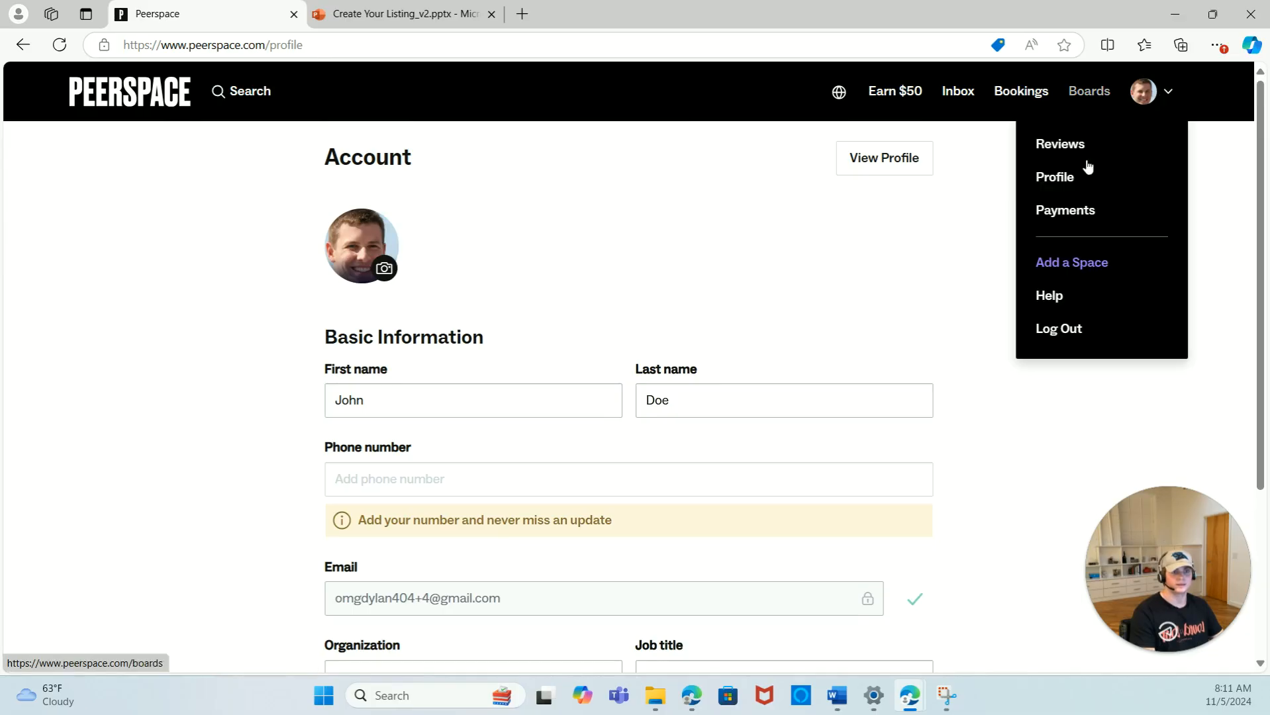
{"action": "left_click", "coordinate": [90, 88]}
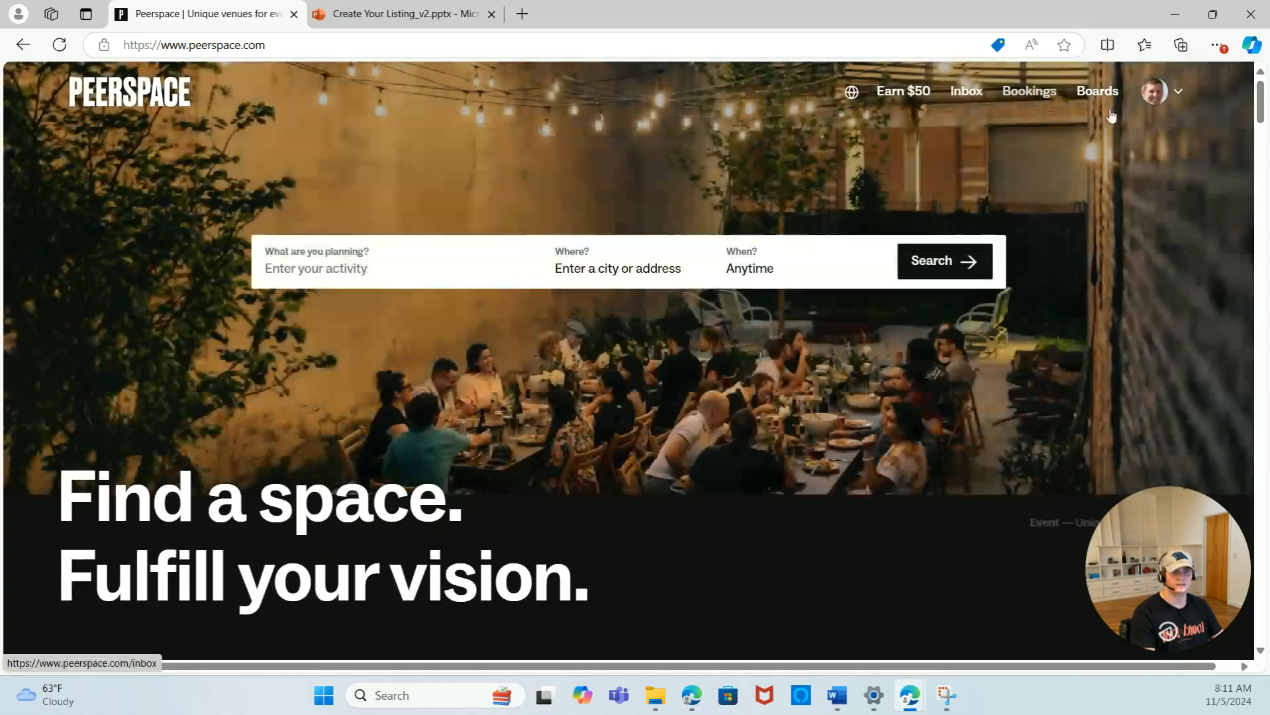
{"action": "mouse_move", "coordinate": [1155, 93]}
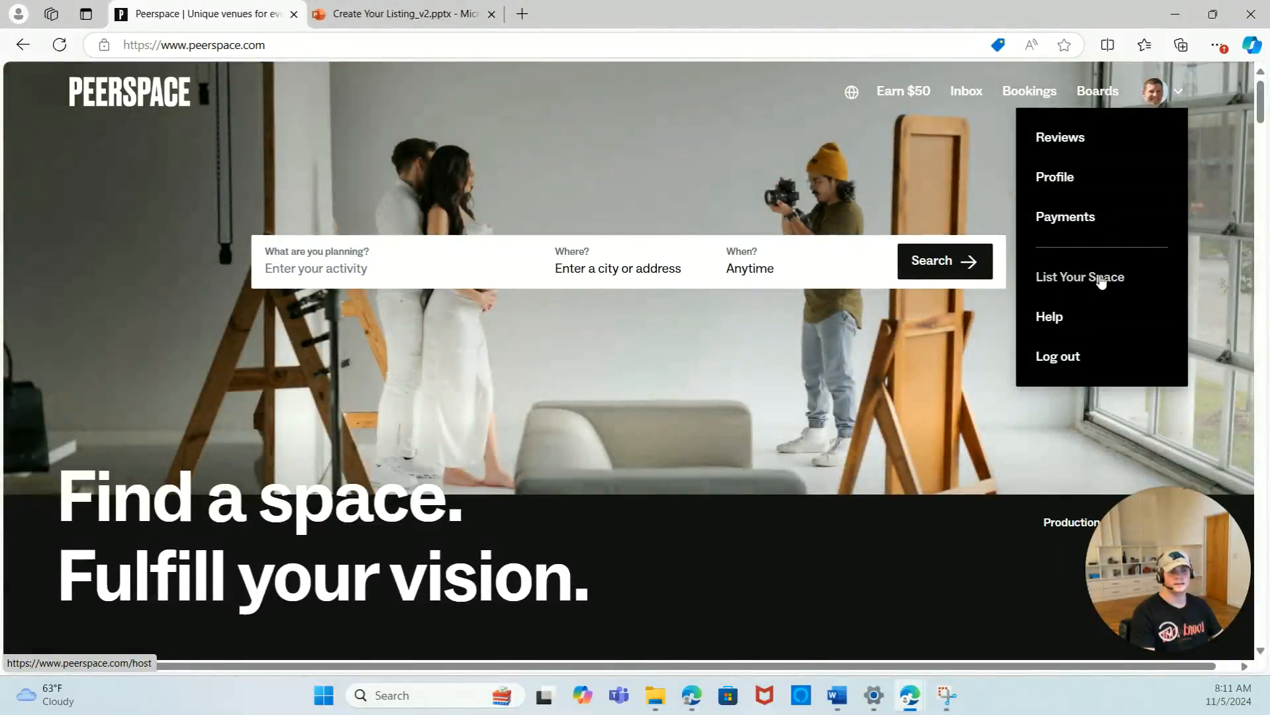
Step: Open List Your Space and browse the host information page
{"action": "left_click", "coordinate": [1089, 279]}
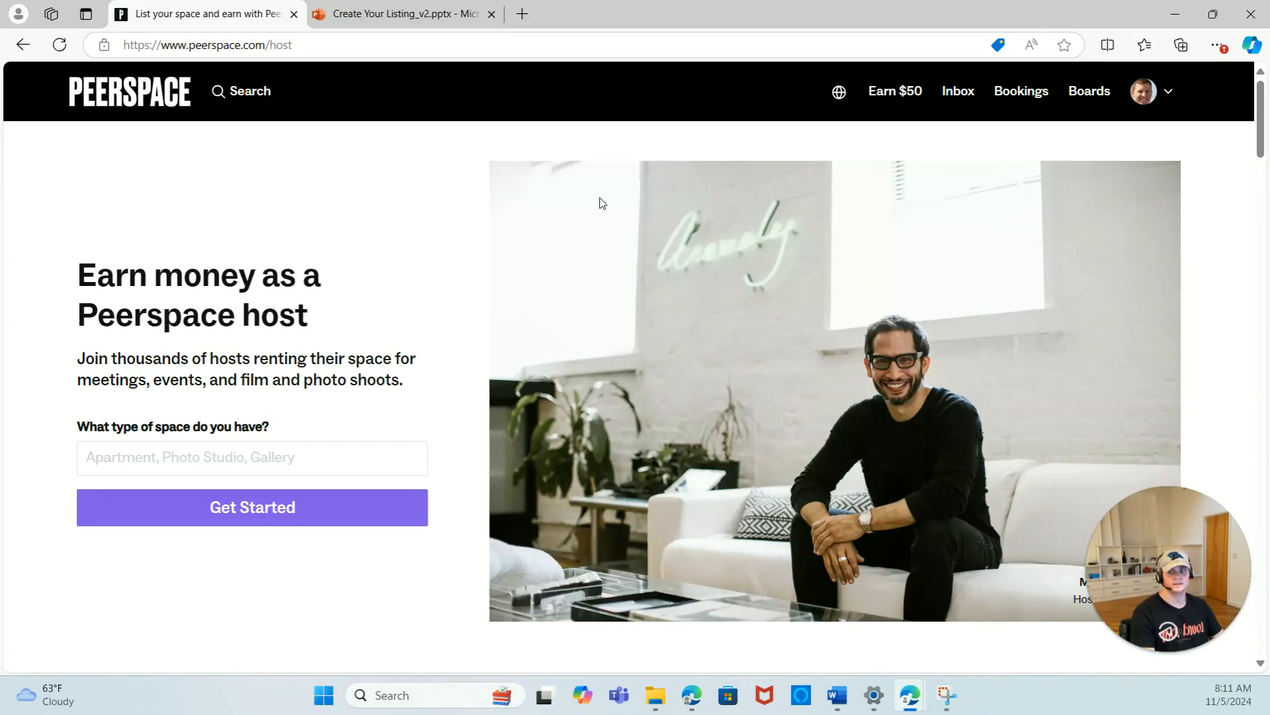
{"action": "scroll", "coordinate": [374, 286], "scroll_direction": "down", "scroll_amount": 2}
{"action": "scroll", "coordinate": [351, 307], "scroll_direction": "down", "scroll_amount": 5}
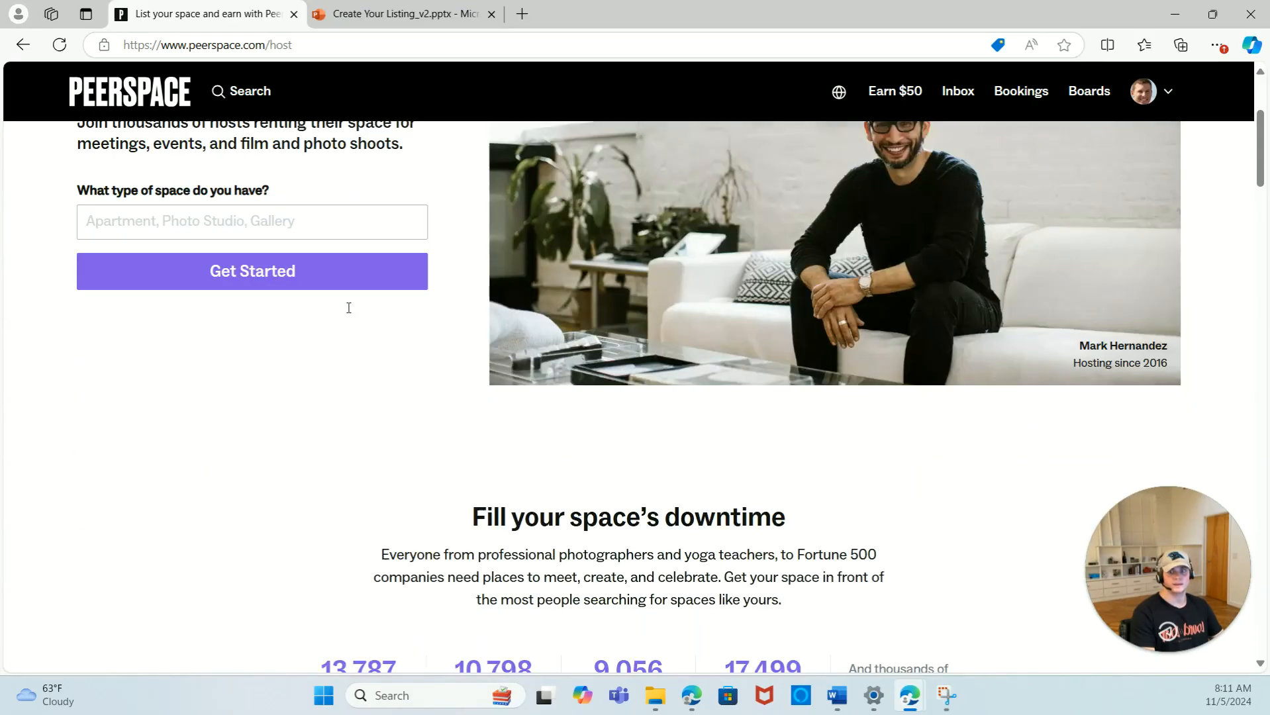
{"action": "scroll", "coordinate": [687, 385], "scroll_direction": "up", "scroll_amount": 2}
{"action": "scroll", "coordinate": [688, 380], "scroll_direction": "down", "scroll_amount": 4}
{"action": "scroll", "coordinate": [574, 568], "scroll_direction": "up", "scroll_amount": 3}
{"action": "scroll", "coordinate": [525, 347], "scroll_direction": "down", "scroll_amount": 1}
{"action": "scroll", "coordinate": [615, 257], "scroll_direction": "down", "scroll_amount": 9}
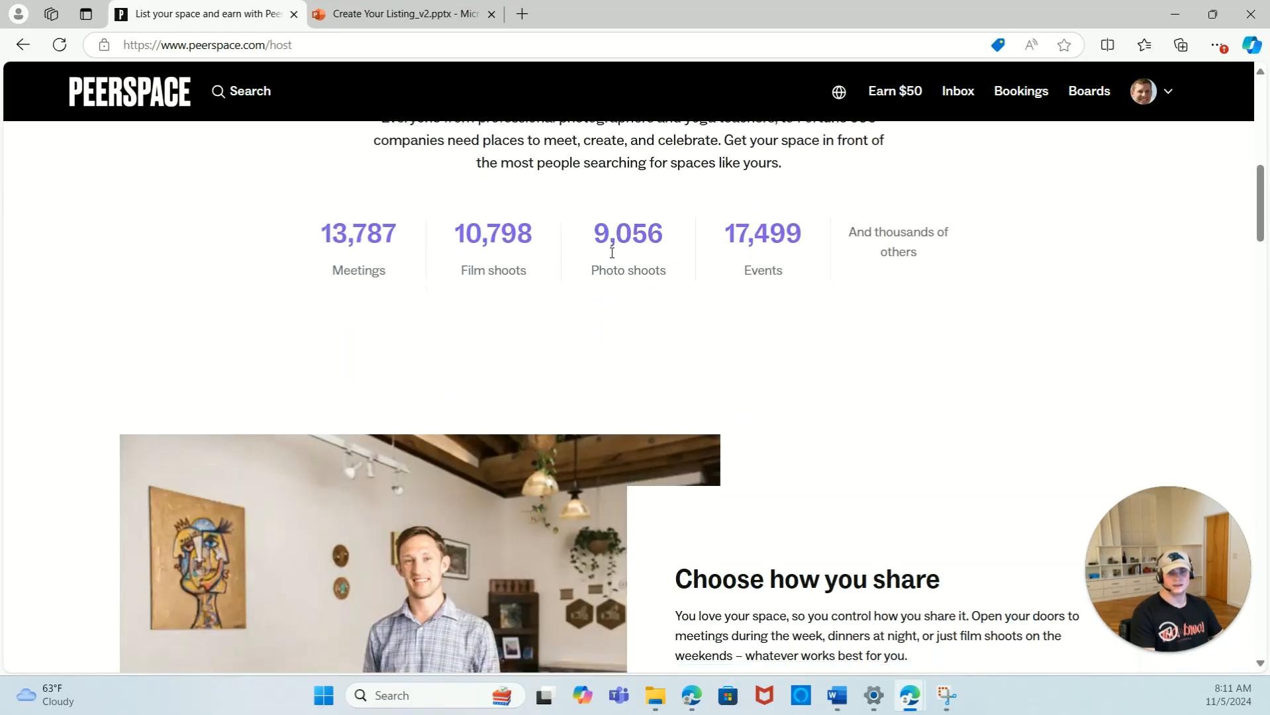
{"action": "scroll", "coordinate": [641, 255], "scroll_direction": "down", "scroll_amount": 5}
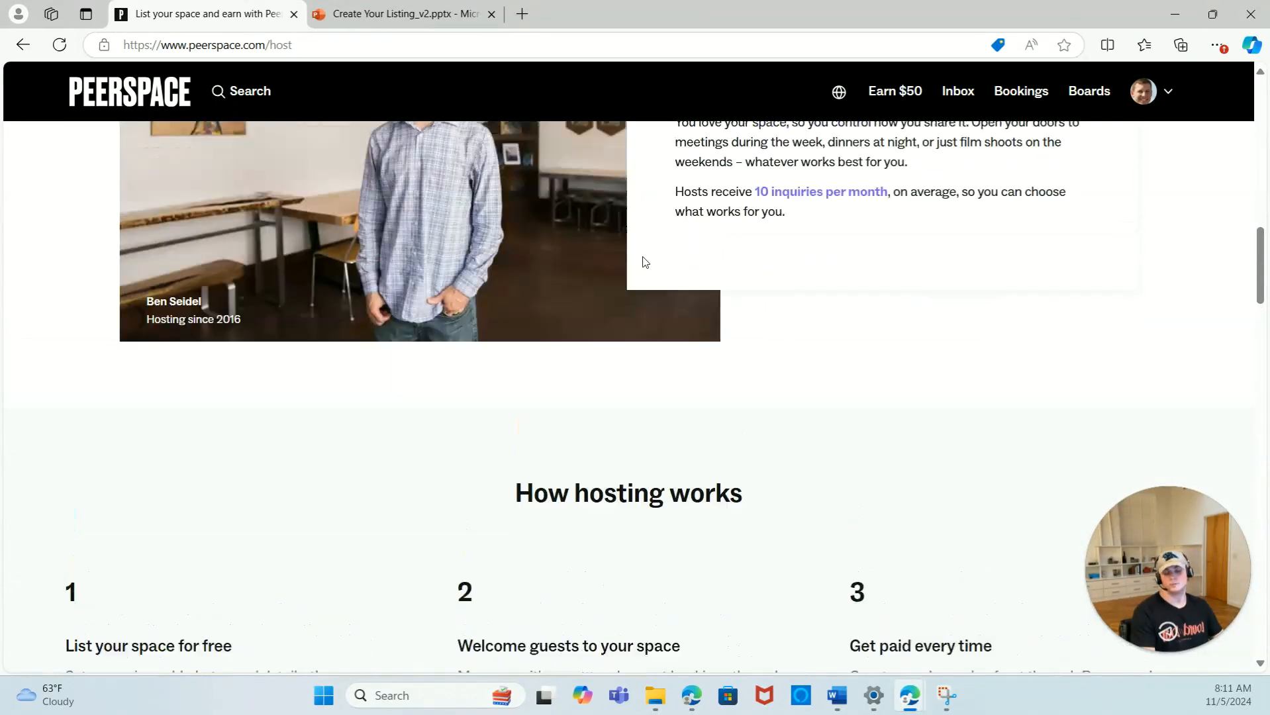
{"action": "scroll", "coordinate": [644, 256], "scroll_direction": "down", "scroll_amount": 10}
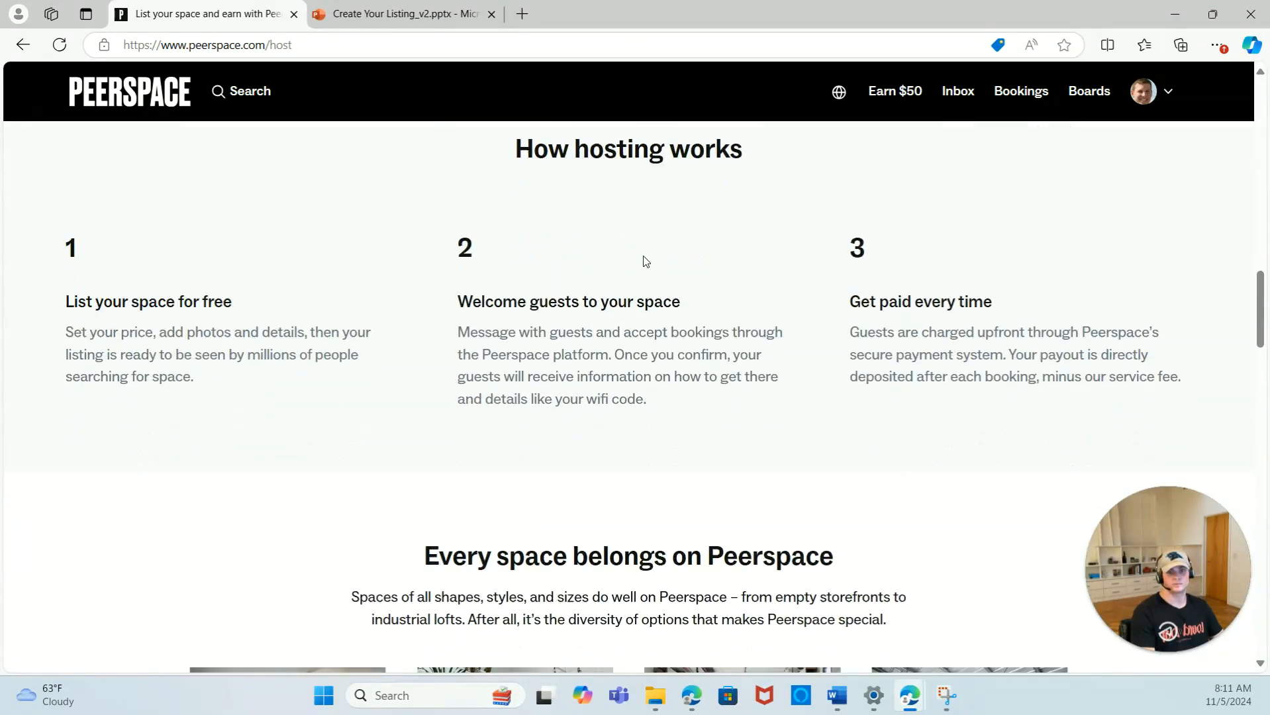
{"action": "scroll", "coordinate": [645, 260], "scroll_direction": "down", "scroll_amount": 6}
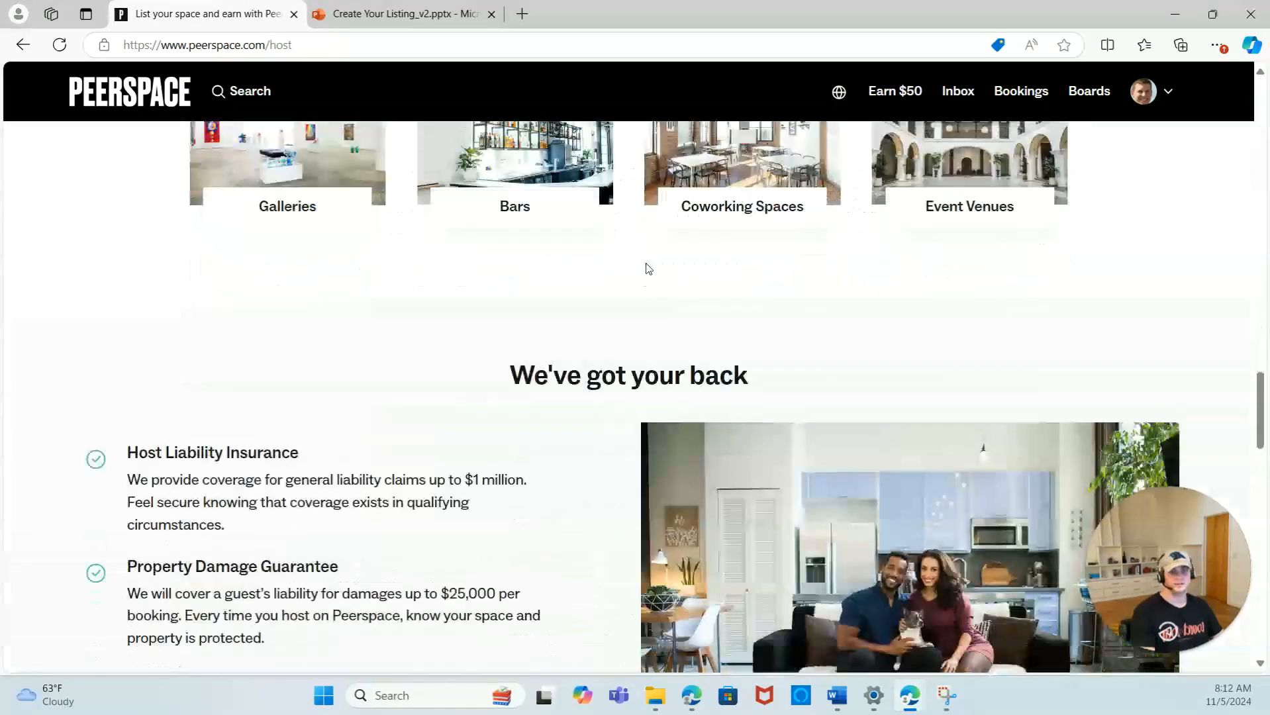
{"action": "left_click_drag", "start_coordinate": [144, 206], "coordinate": [351, 345]}
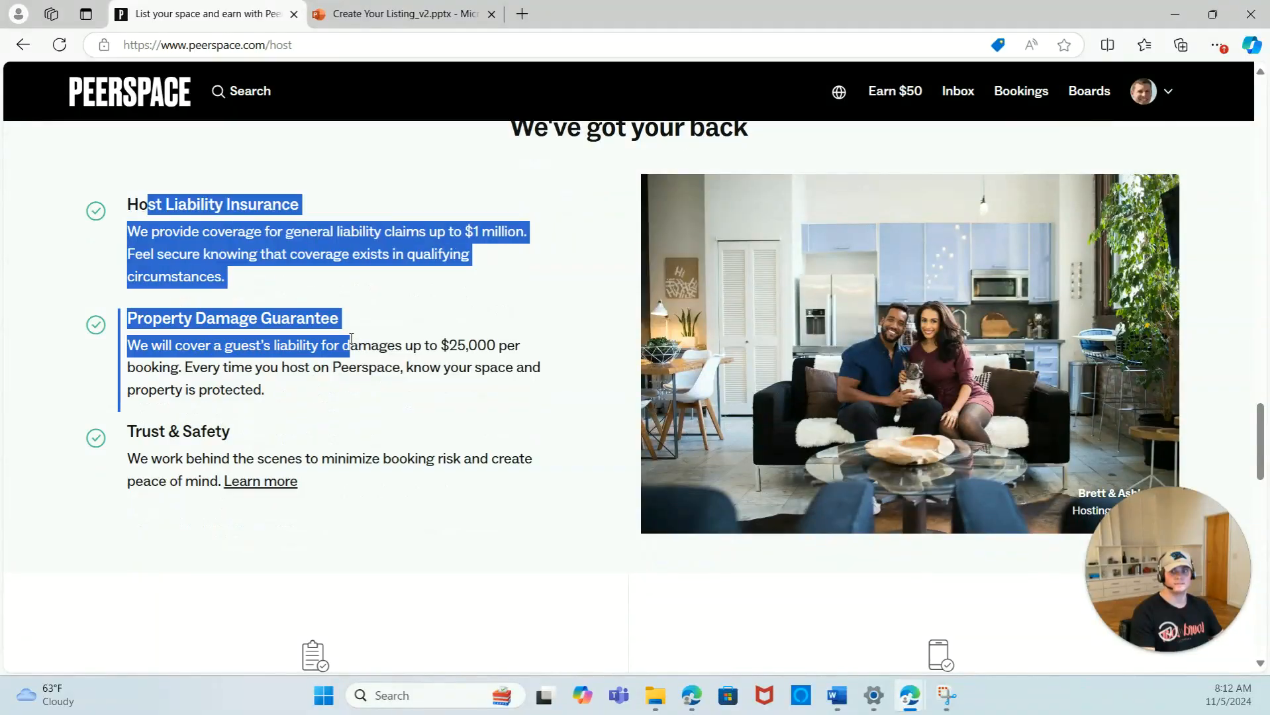
{"action": "scroll", "coordinate": [311, 410], "scroll_direction": "down", "scroll_amount": 5}
{"action": "scroll", "coordinate": [416, 372], "scroll_direction": "down", "scroll_amount": 3}
{"action": "scroll", "coordinate": [498, 304], "scroll_direction": "down", "scroll_amount": 4}
{"action": "scroll", "coordinate": [468, 372], "scroll_direction": "down", "scroll_amount": 8}
{"action": "scroll", "coordinate": [505, 335], "scroll_direction": "up", "scroll_amount": 20}
{"action": "scroll", "coordinate": [615, 353], "scroll_direction": "up", "scroll_amount": 15}
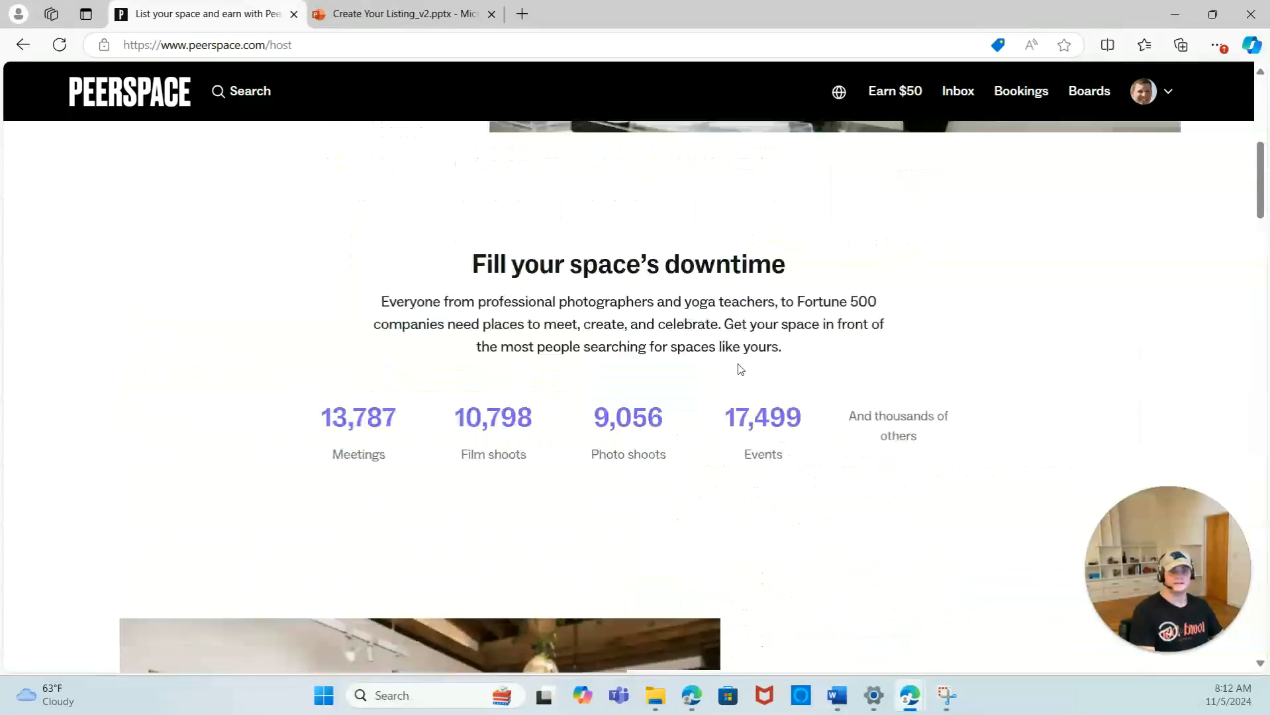
{"action": "scroll", "coordinate": [738, 365], "scroll_direction": "up", "scroll_amount": 1}
{"action": "left_click_drag", "start_coordinate": [473, 339], "coordinate": [748, 343]}
{"action": "left_click_drag", "start_coordinate": [721, 402], "coordinate": [717, 403]}
{"action": "scroll", "coordinate": [697, 415], "scroll_direction": "up", "scroll_amount": 1}
{"action": "left_click", "coordinate": [572, 452]}
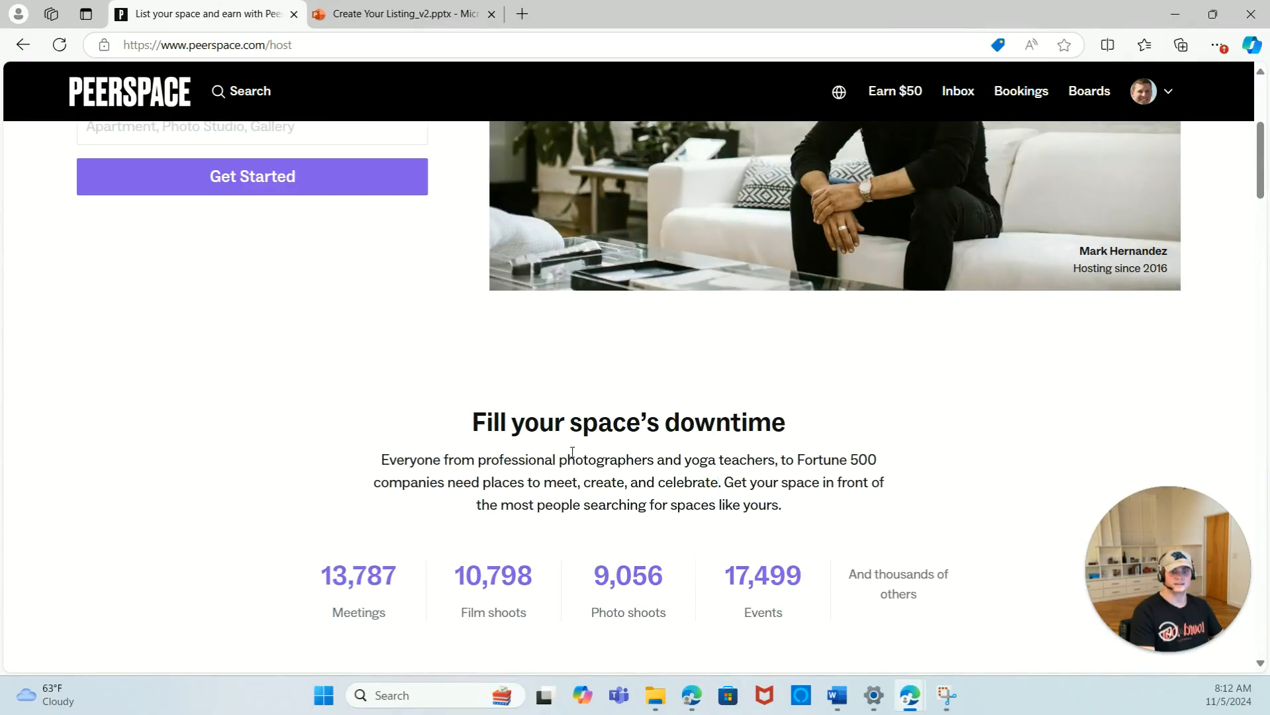
{"action": "scroll", "coordinate": [720, 422], "scroll_direction": "up", "scroll_amount": 4}
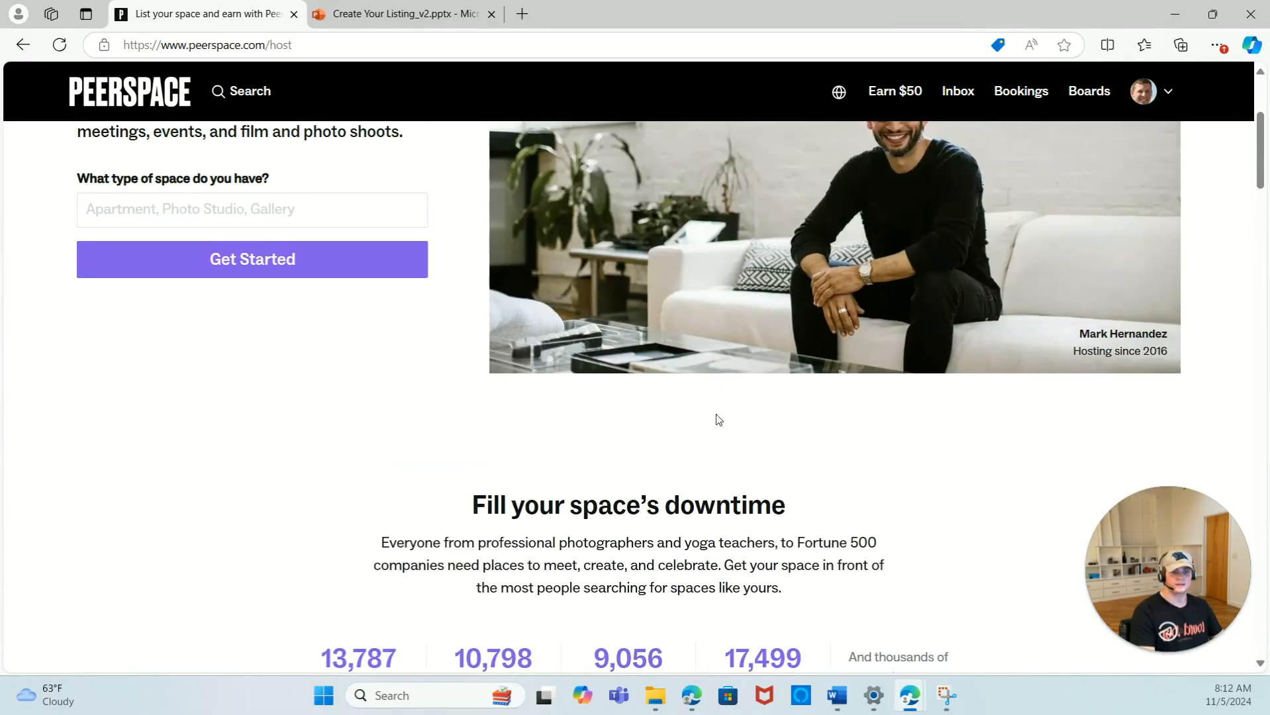
Step: Search 'Loft', choose Apartment Loft as the space type, and start the listing
{"action": "left_click", "coordinate": [221, 379]}
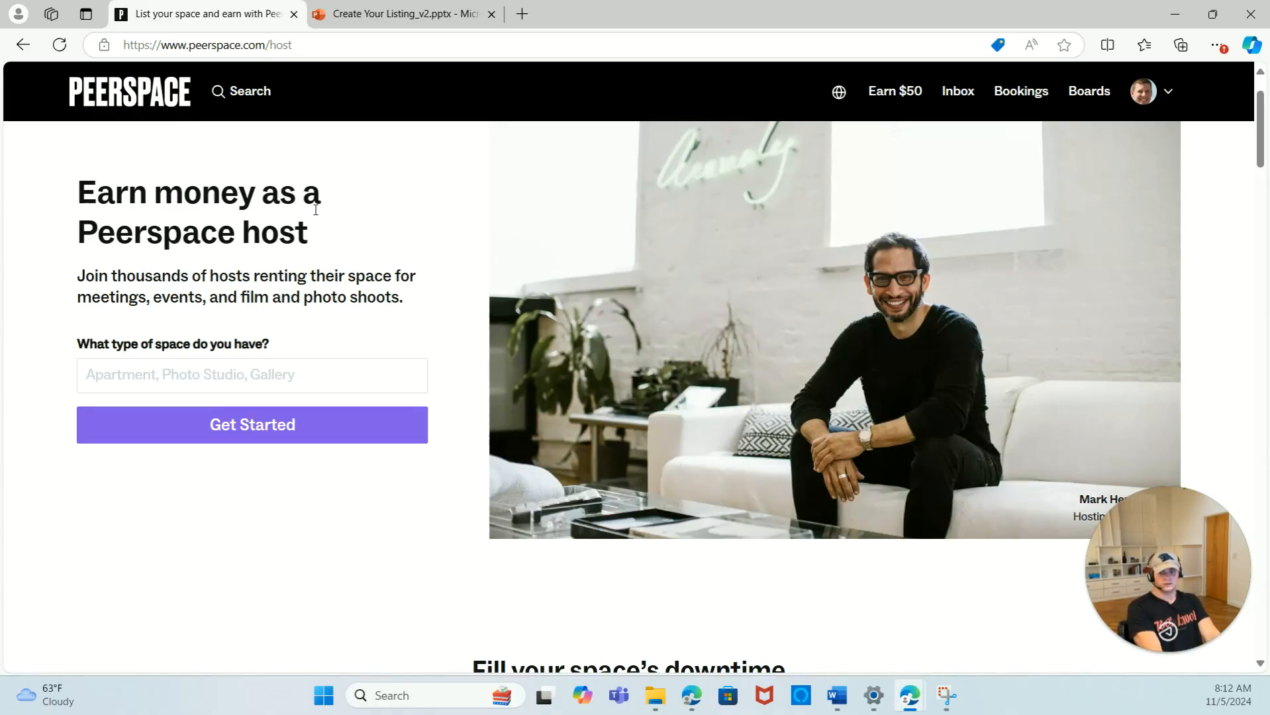
{"action": "type", "text": "Loft"}
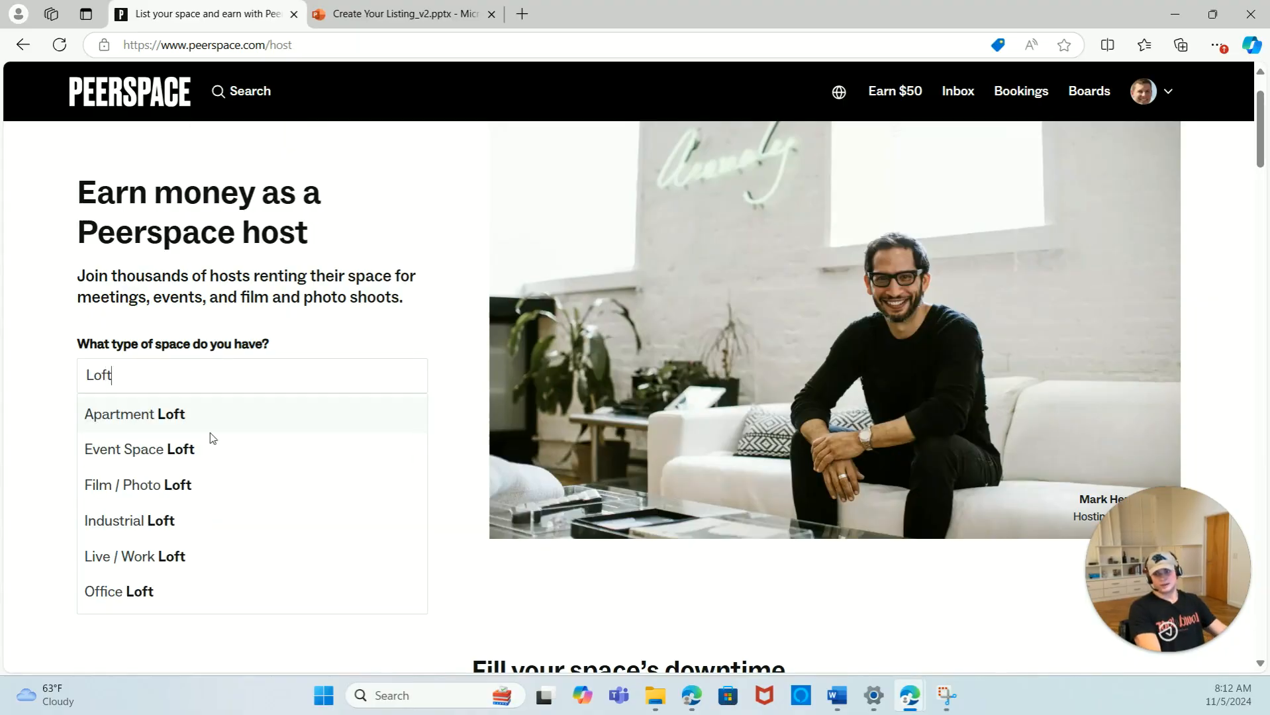
{"action": "left_click", "coordinate": [136, 416]}
{"action": "left_click", "coordinate": [255, 424]}
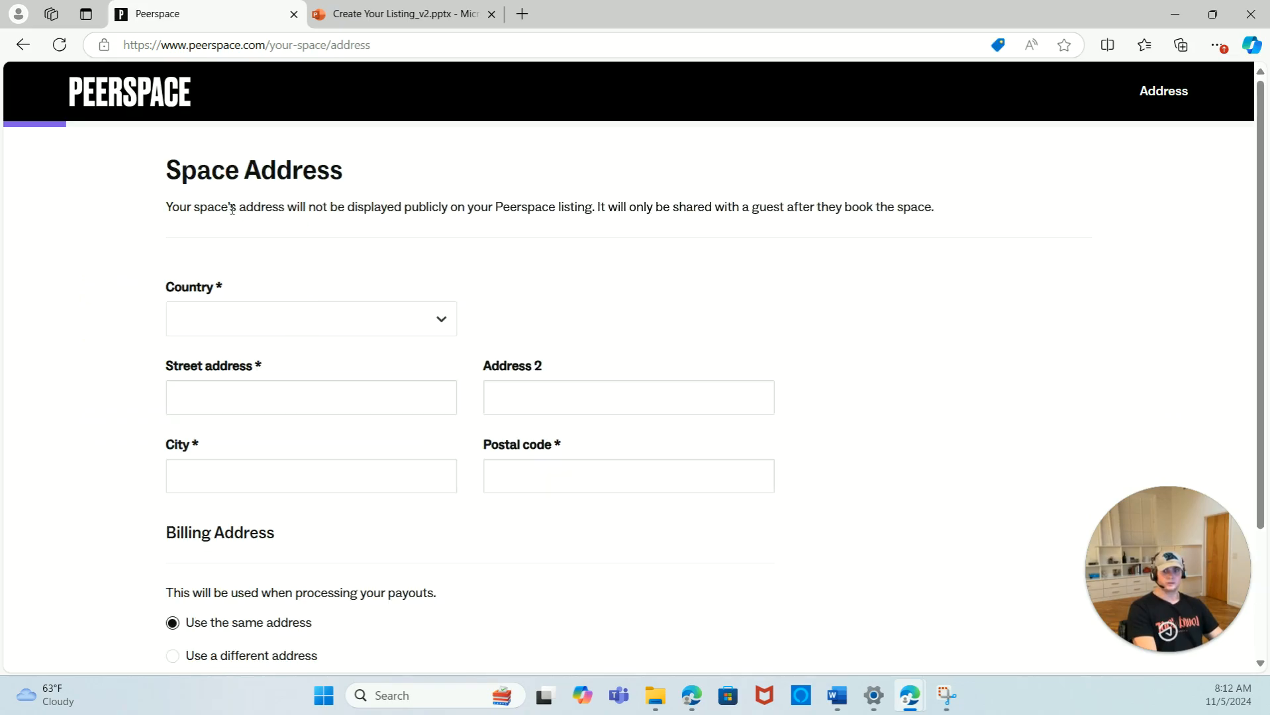
{"action": "left_click_drag", "start_coordinate": [233, 209], "coordinate": [902, 210]}
{"action": "left_click", "coordinate": [689, 220]}
Step: Choose United States as the country and enter the street address and city
{"action": "left_click", "coordinate": [277, 331]}
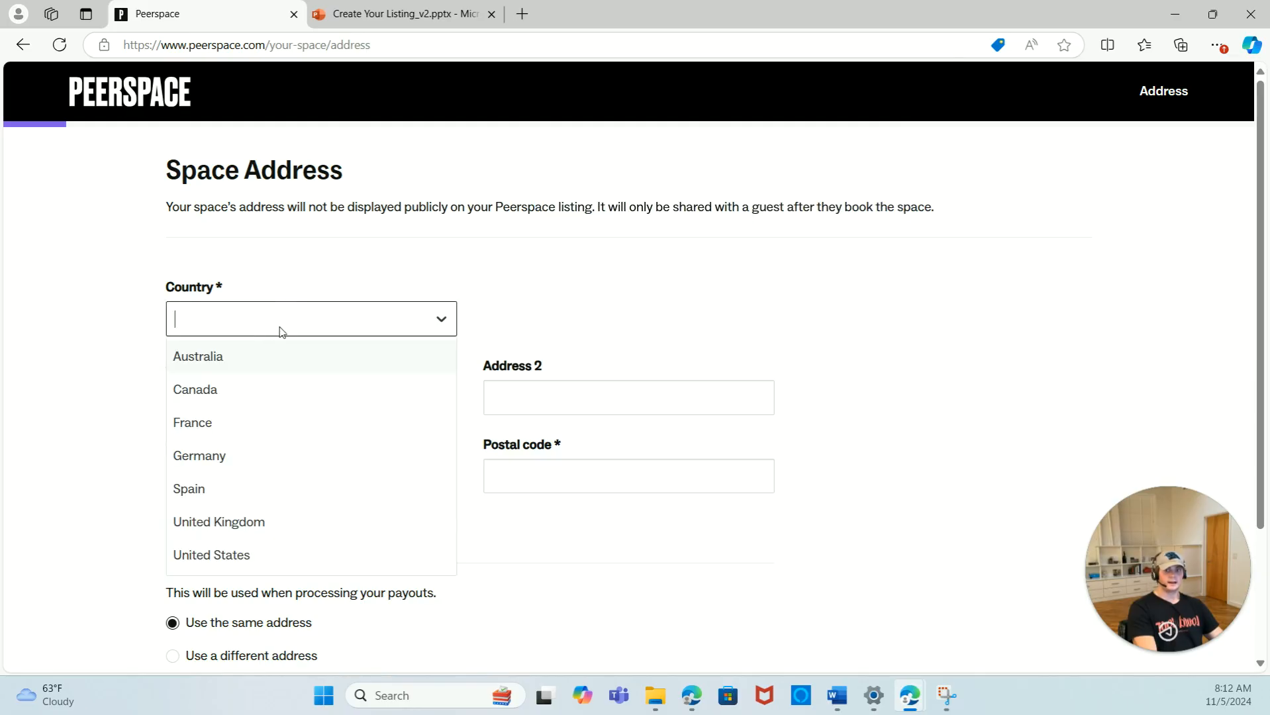
{"action": "left_click", "coordinate": [240, 551]}
{"action": "left_click", "coordinate": [271, 396]}
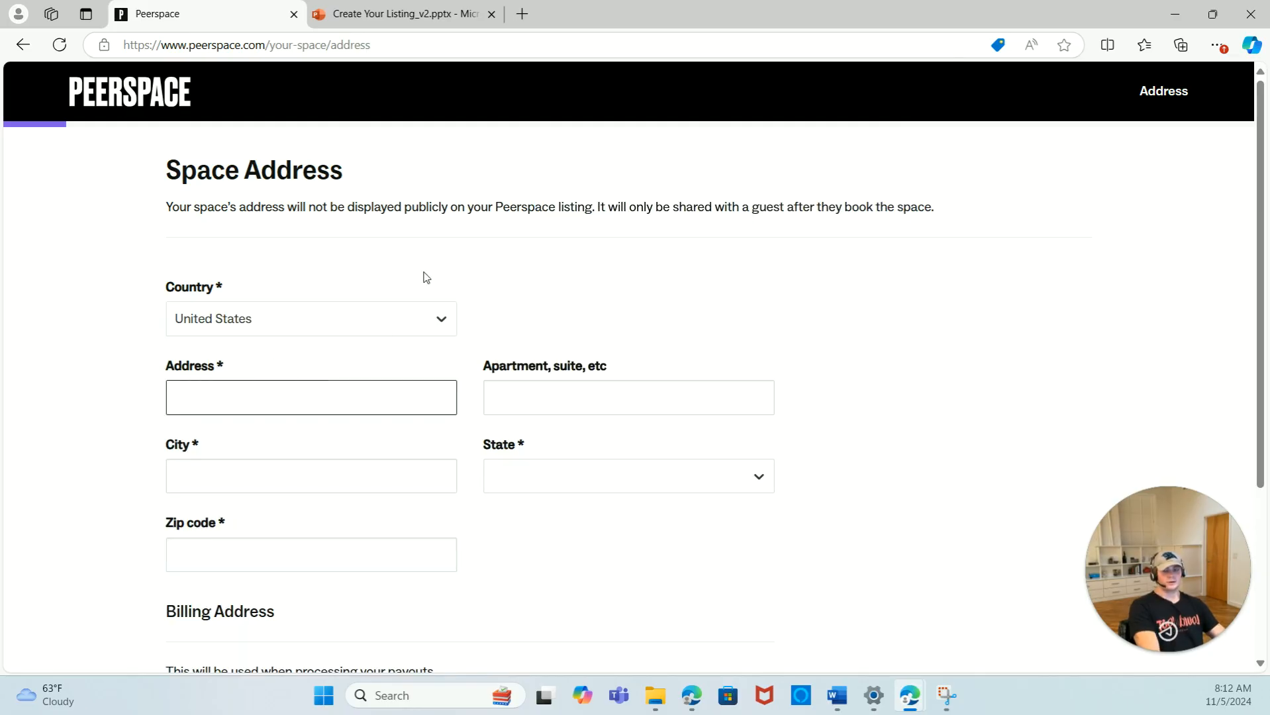
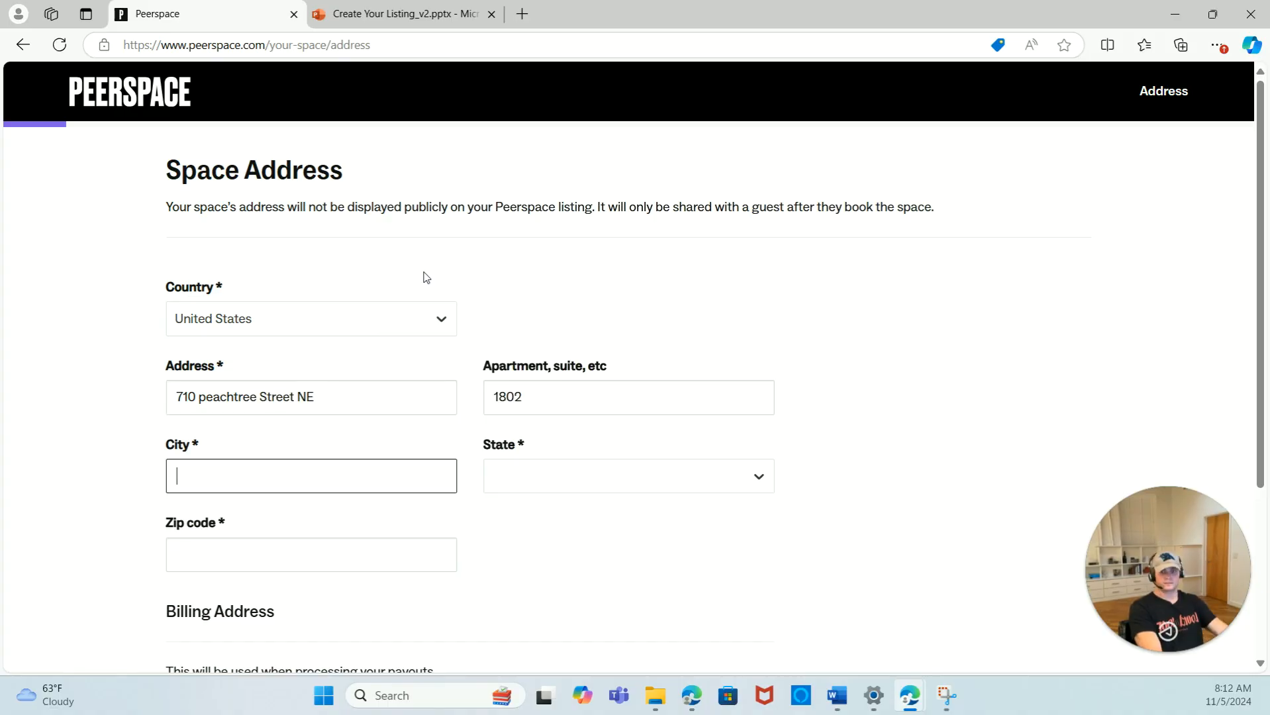
{"action": "type", "text": "Atln"}
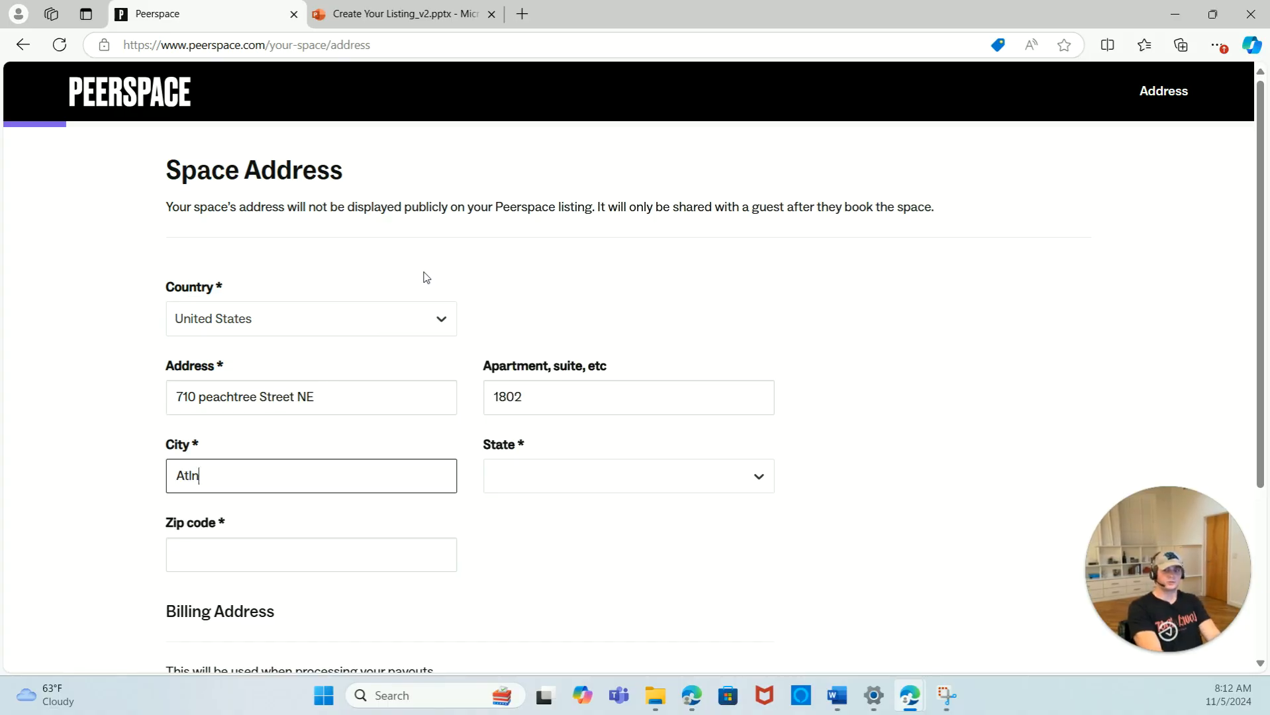
{"action": "type", "text": "atanta"}
{"action": "key", "text": "Tab"}
Step: Select Georgia as the state, enter the zip code, and submit the address
{"action": "type", "text": "g"}
{"action": "key", "text": "Down"}
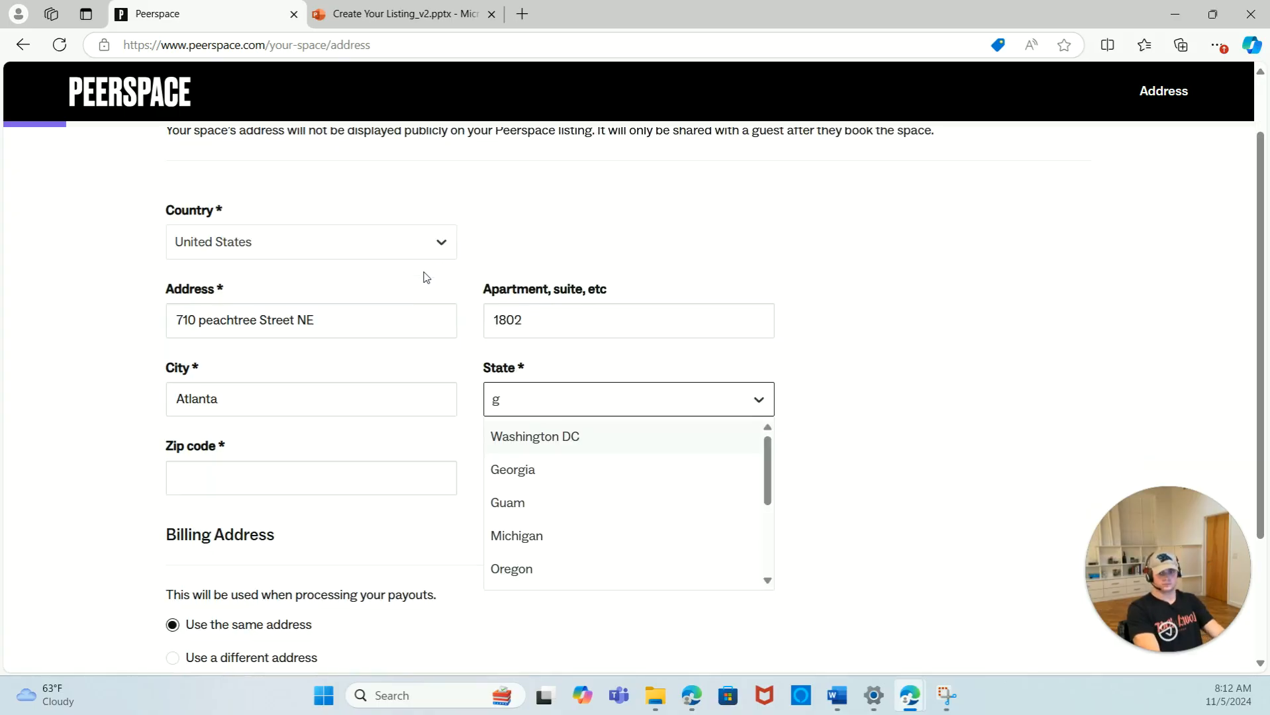
{"action": "key", "text": "Return"}
{"action": "key", "text": "Tab"}
{"action": "type", "text": "30308"}
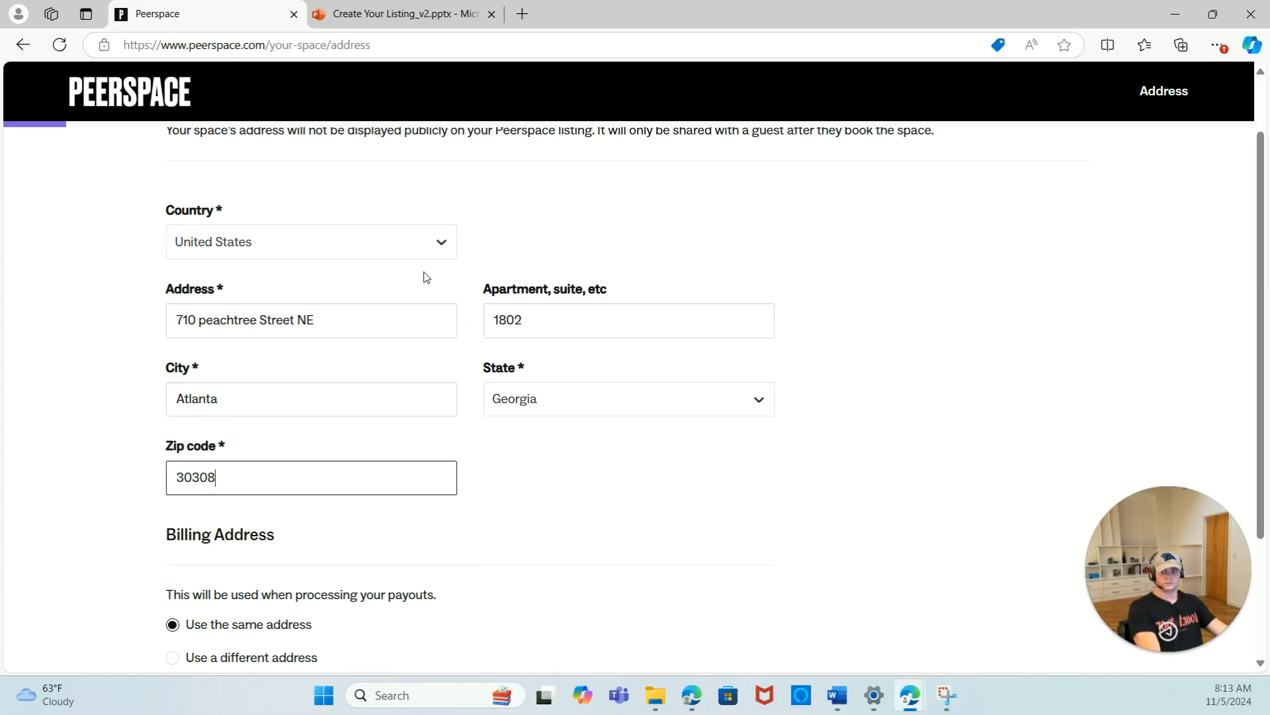
{"action": "scroll", "coordinate": [463, 358], "scroll_direction": "down", "scroll_amount": 3}
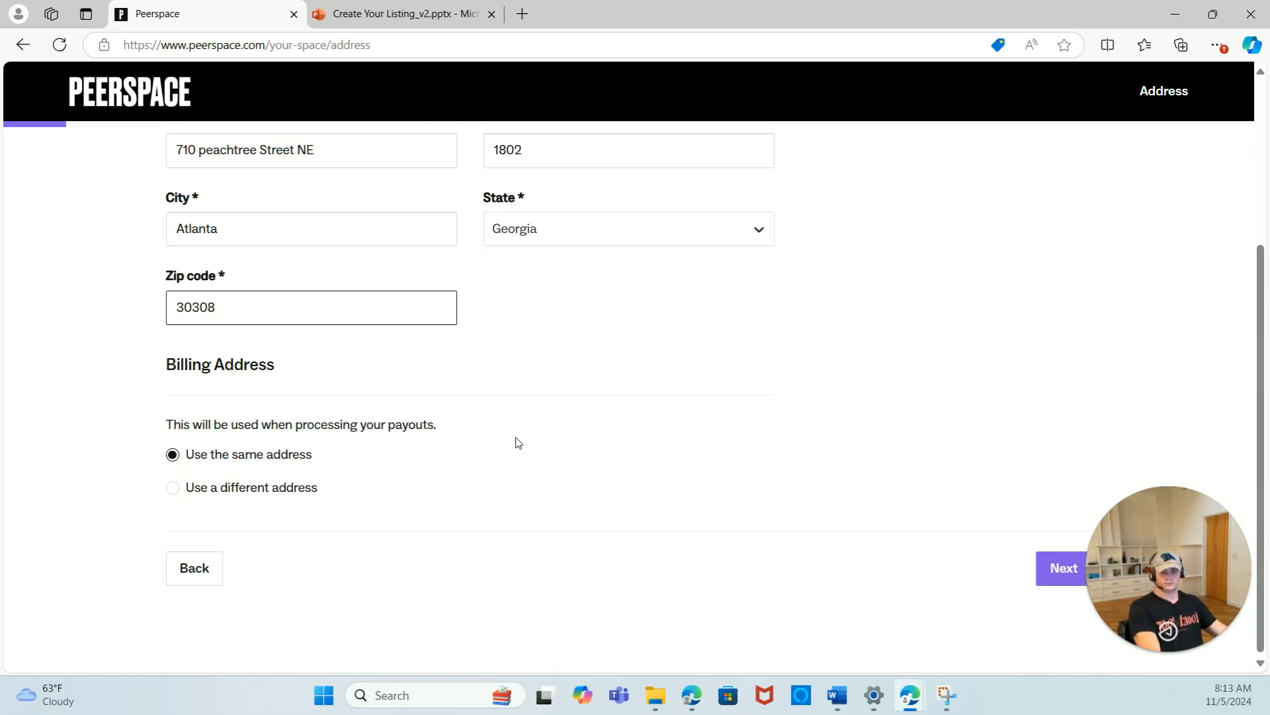
{"action": "left_click", "coordinate": [1062, 567]}
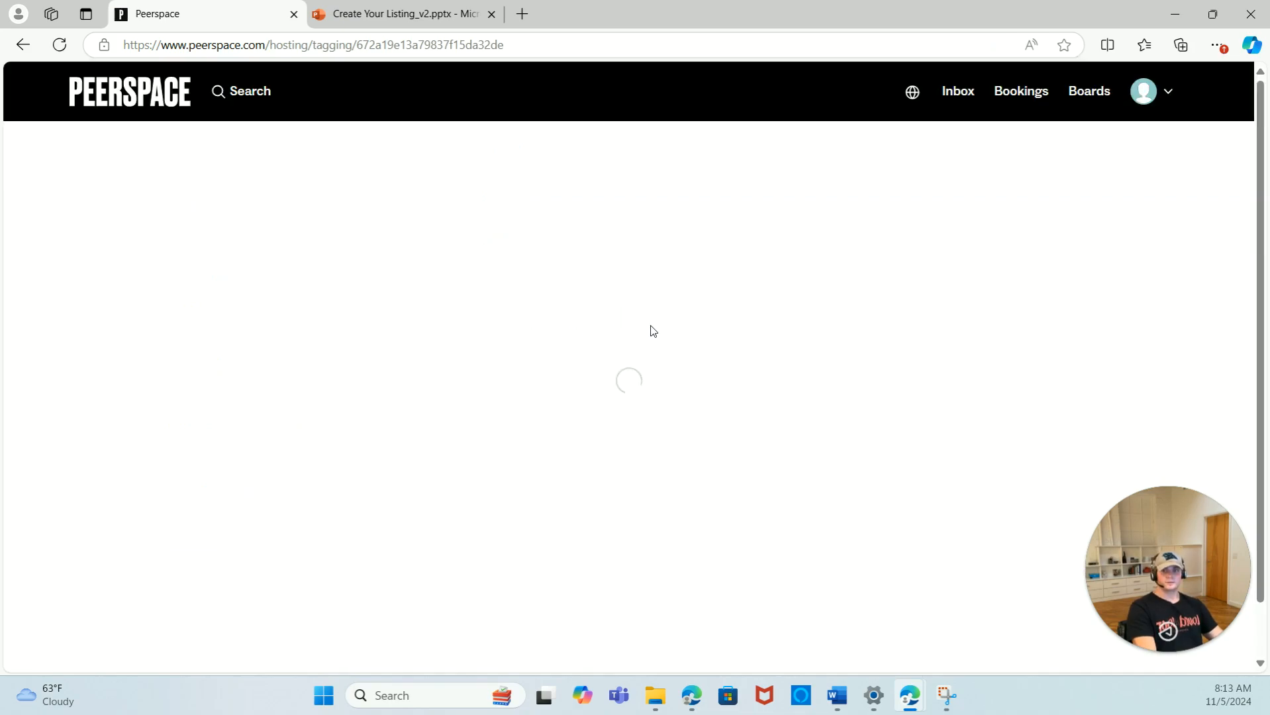
Step: Answer No to offering overnight stays
{"action": "left_click_drag", "start_coordinate": [221, 171], "coordinate": [537, 171]}
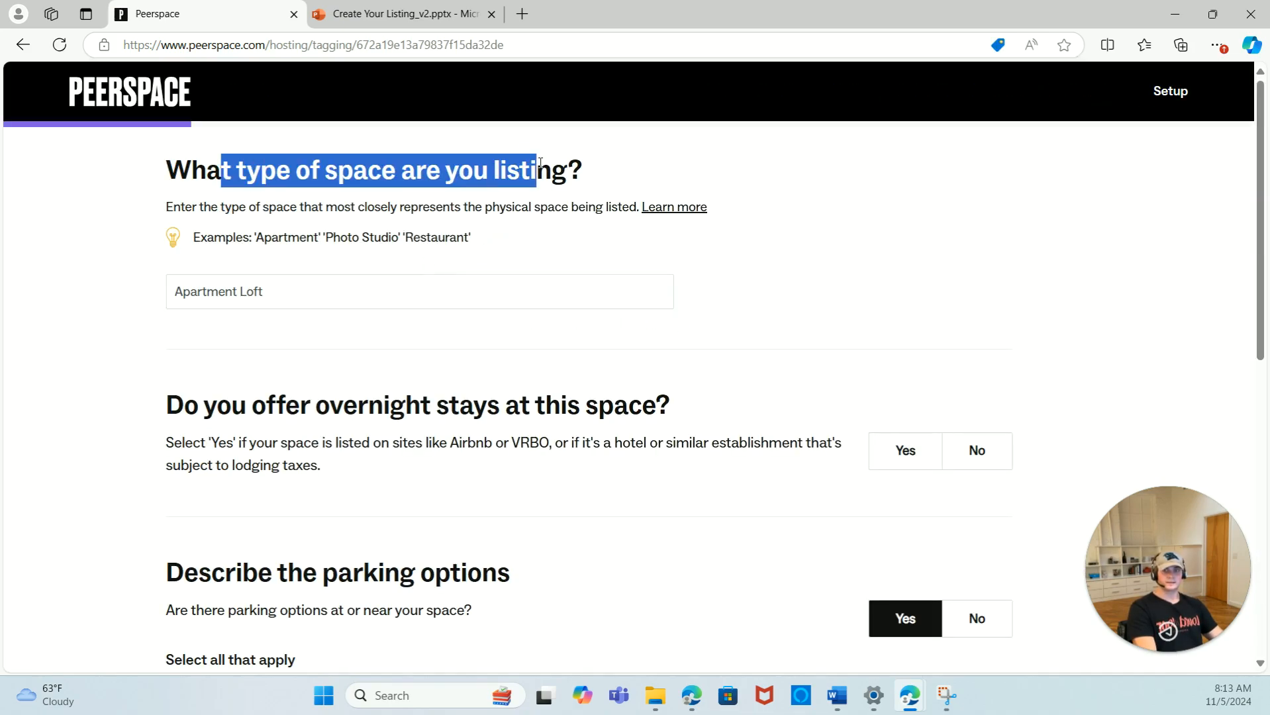
{"action": "left_click", "coordinate": [272, 295]}
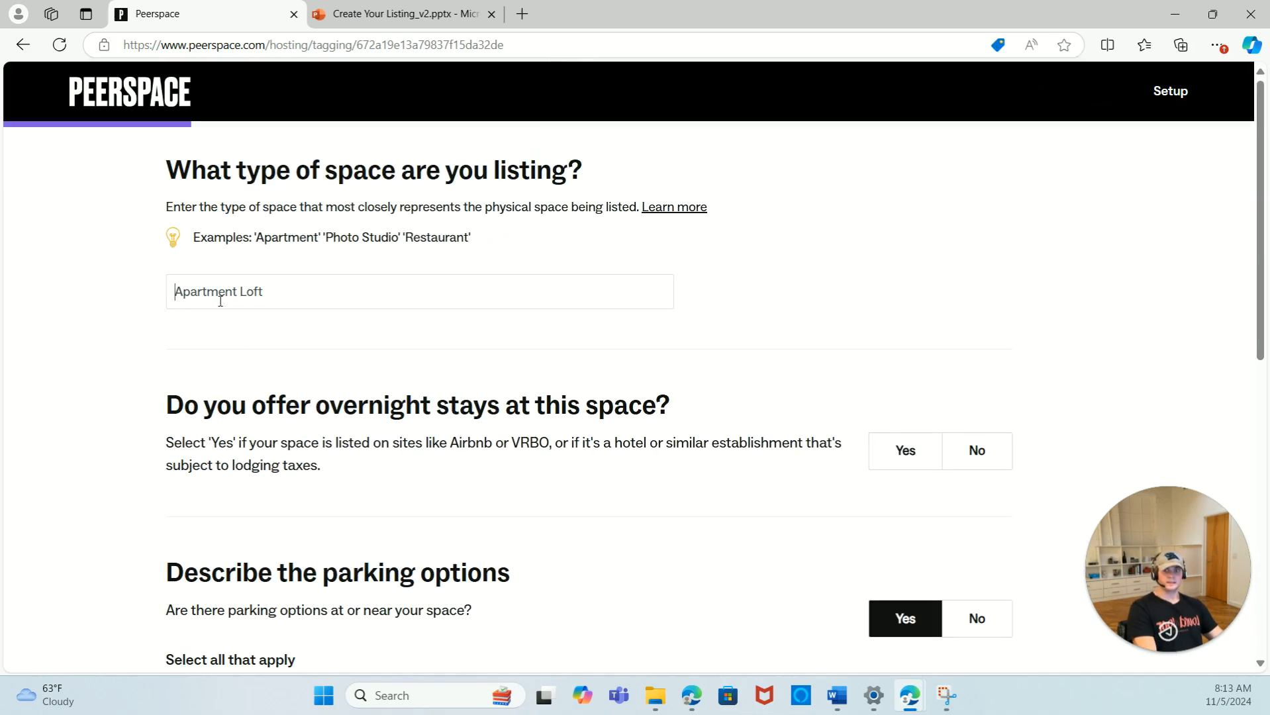
{"action": "scroll", "coordinate": [254, 300], "scroll_direction": "down", "scroll_amount": 3}
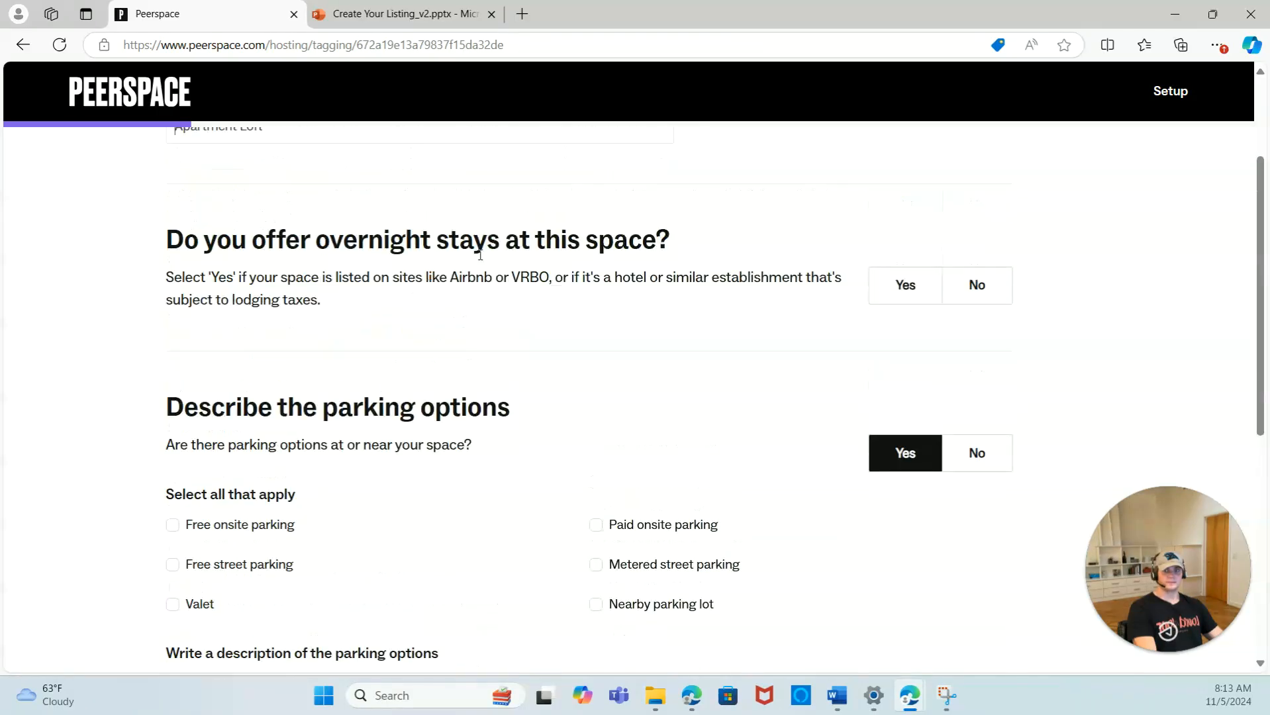
{"action": "left_click_drag", "start_coordinate": [344, 242], "coordinate": [585, 242]}
{"action": "left_click_drag", "start_coordinate": [182, 245], "coordinate": [372, 278]}
{"action": "left_click_drag", "start_coordinate": [476, 278], "coordinate": [484, 278]}
{"action": "left_click_drag", "start_coordinate": [370, 278], "coordinate": [458, 309]}
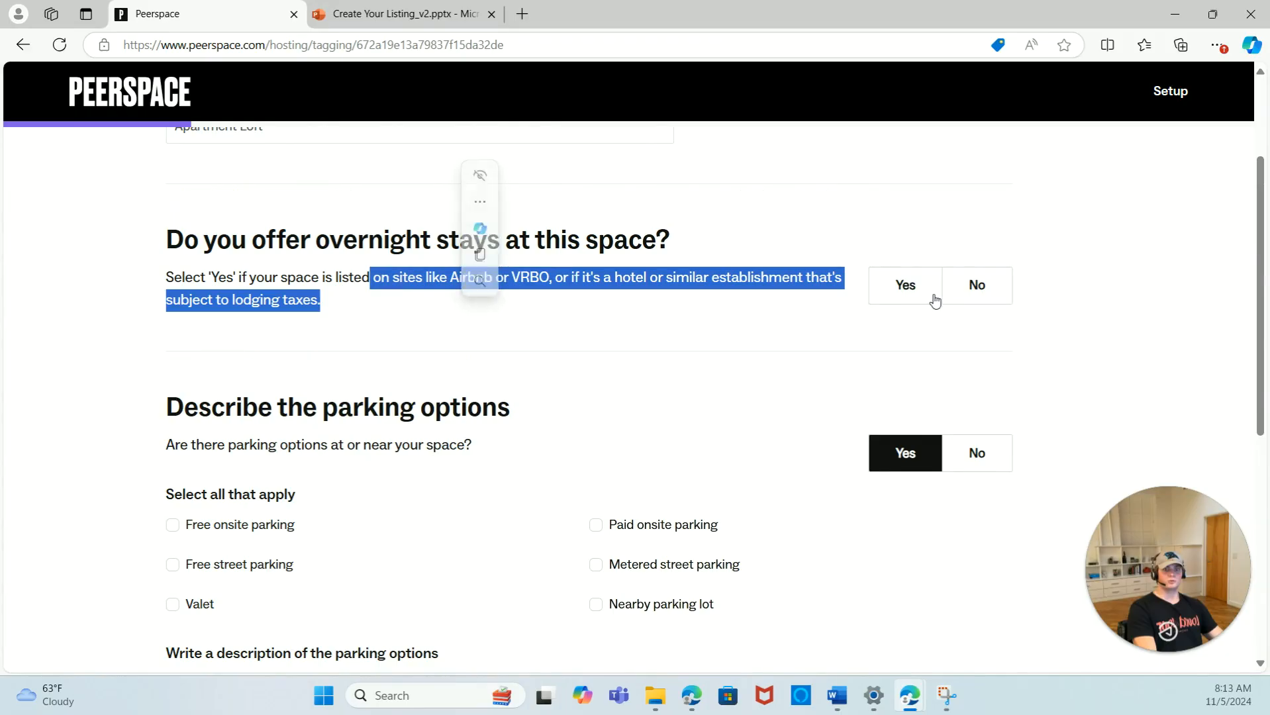
{"action": "left_click", "coordinate": [984, 293]}
{"action": "mouse_move", "coordinate": [167, 239]}
{"action": "left_mouse_down"}
{"action": "mouse_move", "coordinate": [344, 279]}
{"action": "mouse_move", "coordinate": [231, 239]}
{"action": "mouse_move", "coordinate": [163, 239]}
{"action": "left_mouse_up"}
{"action": "left_click", "coordinate": [320, 242]}
{"action": "left_click_drag", "start_coordinate": [311, 239], "coordinate": [506, 241]}
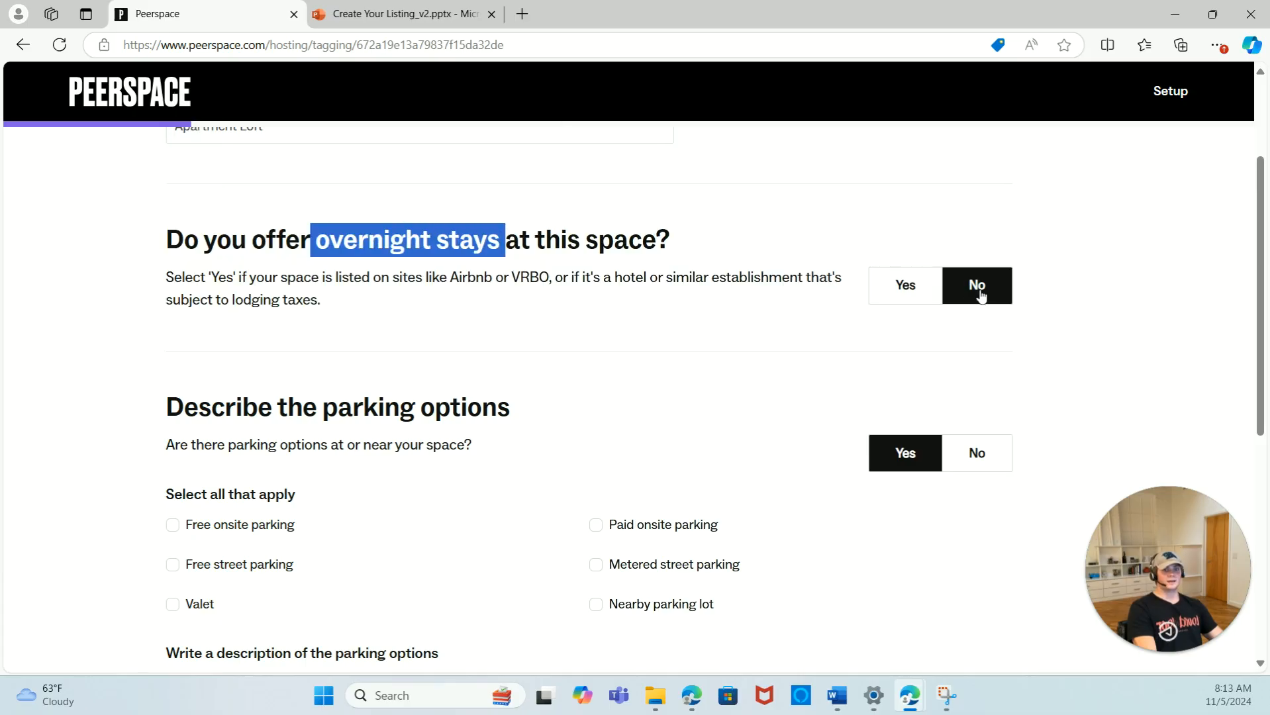
{"action": "scroll", "coordinate": [613, 311], "scroll_direction": "down", "scroll_amount": 2}
{"action": "scroll", "coordinate": [298, 259], "scroll_direction": "up", "scroll_amount": 1}
Step: Tick free onsite, free street, valet, paid onsite, metered street and nearby lot parking
{"action": "left_click", "coordinate": [186, 360]}
{"action": "left_click", "coordinate": [171, 401]}
{"action": "left_click", "coordinate": [172, 444]}
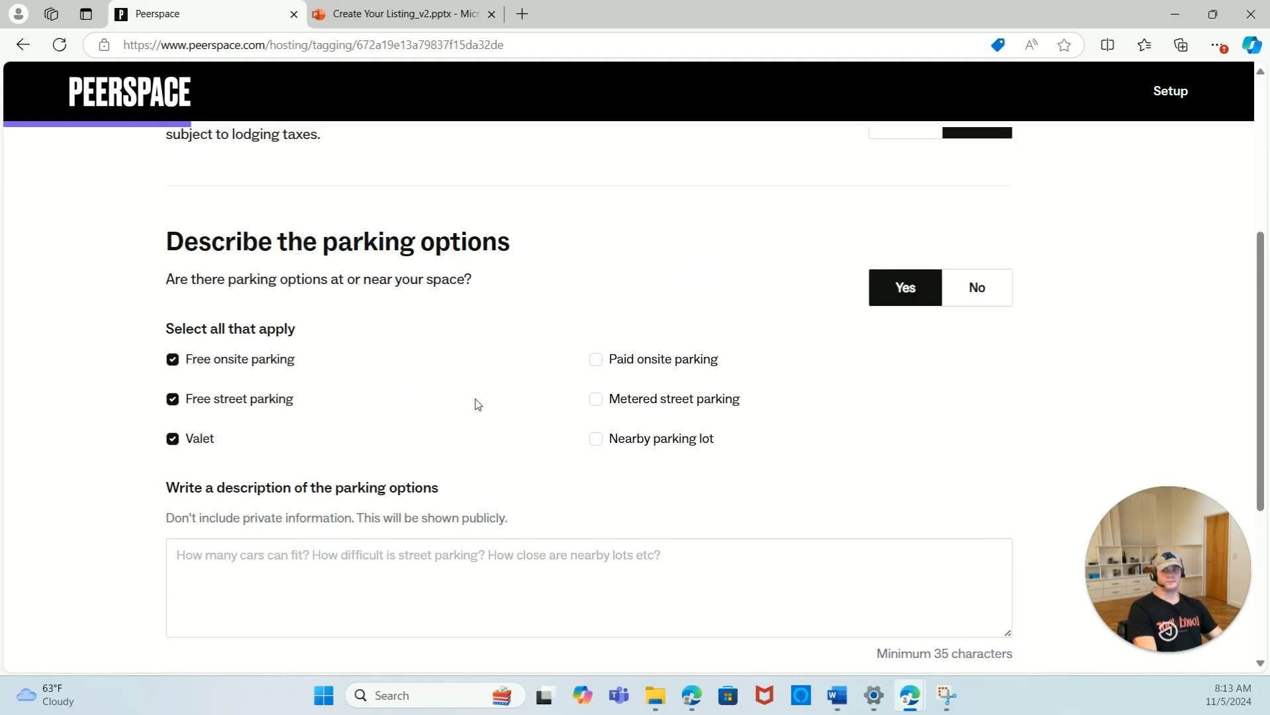
{"action": "left_click", "coordinate": [594, 363]}
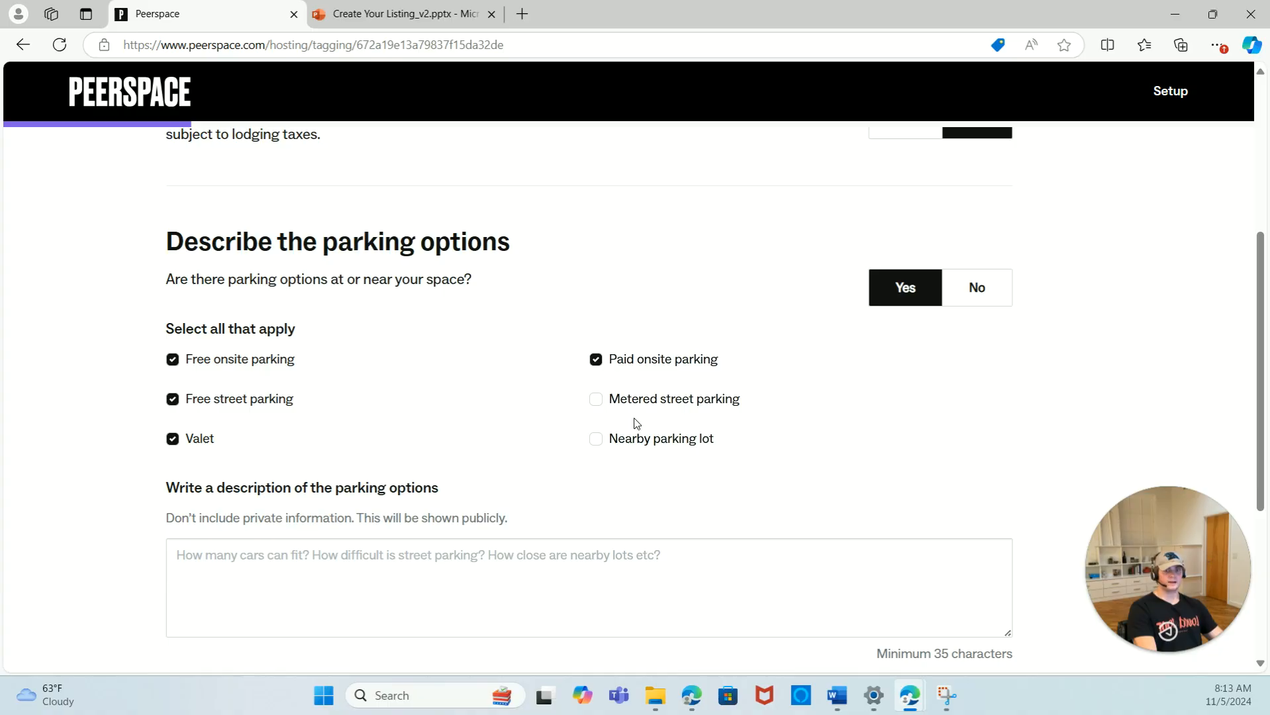
{"action": "left_click", "coordinate": [597, 402]}
{"action": "left_click", "coordinate": [597, 440]}
{"action": "scroll", "coordinate": [672, 337], "scroll_direction": "down", "scroll_amount": 1}
{"action": "left_click", "coordinate": [328, 465]}
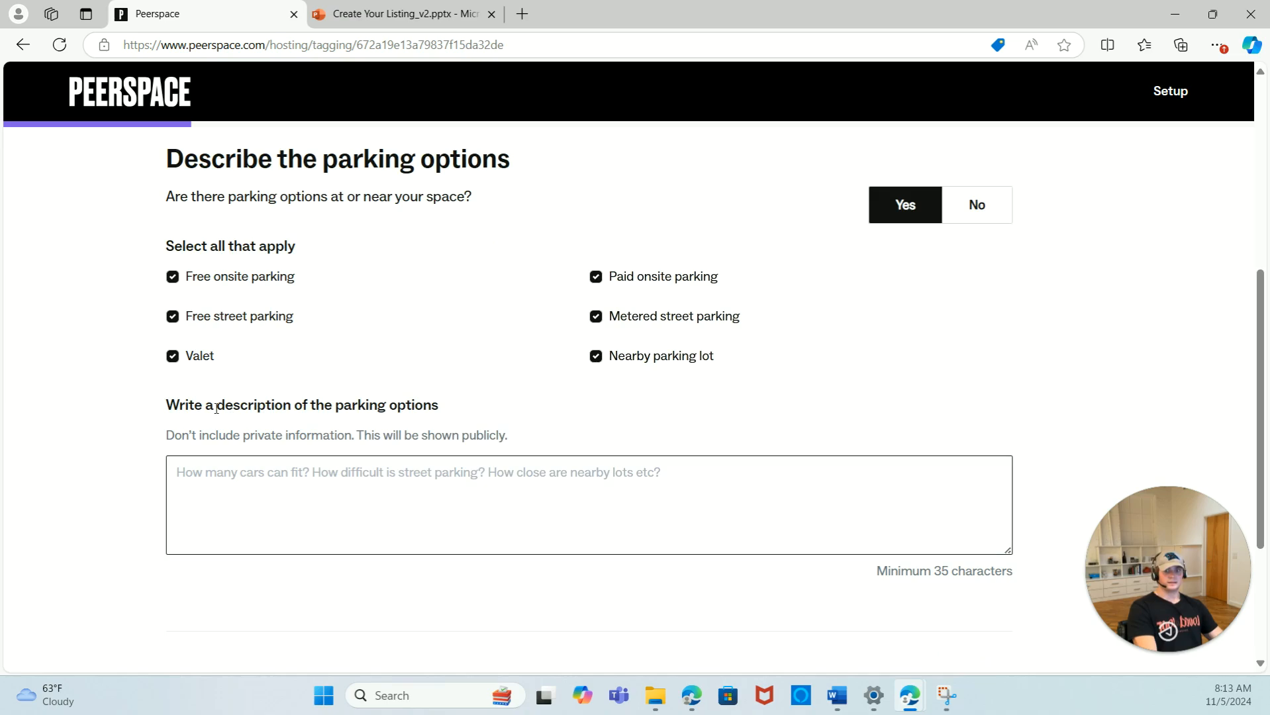
{"action": "left_click_drag", "start_coordinate": [174, 404], "coordinate": [441, 408]}
{"action": "left_click", "coordinate": [319, 468]}
{"action": "scroll", "coordinate": [324, 450], "scroll_direction": "up", "scroll_amount": 1}
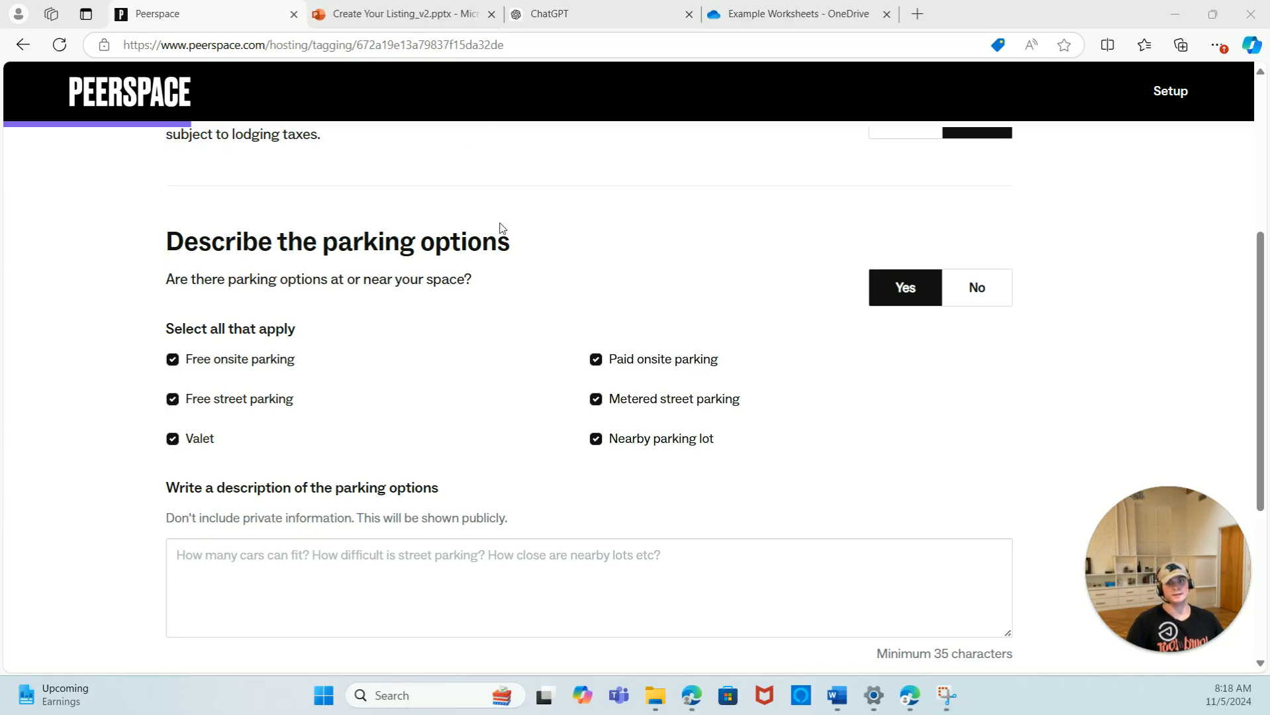
Step: Select all five worksheets in OneDrive's Example Worksheets folder for download
{"action": "scroll", "coordinate": [510, 225], "scroll_direction": "down", "scroll_amount": 2}
{"action": "scroll", "coordinate": [510, 238], "scroll_direction": "up", "scroll_amount": 1}
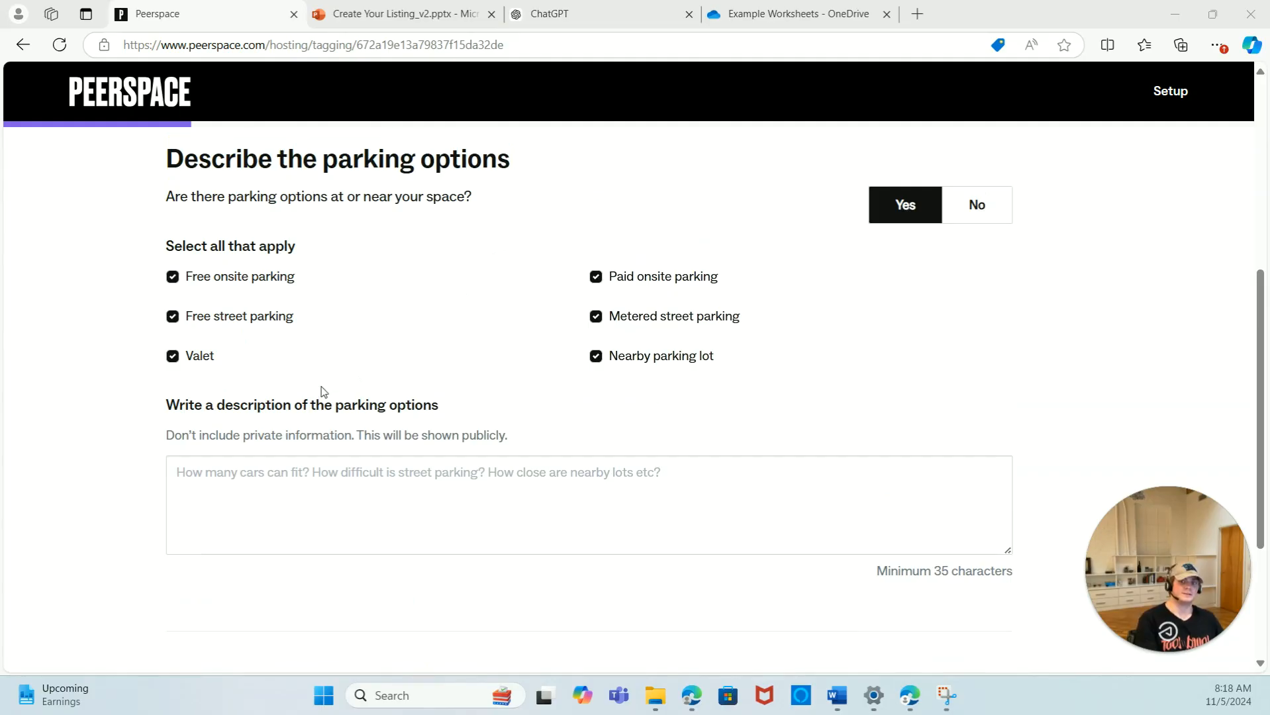
{"action": "left_click", "coordinate": [547, 19]}
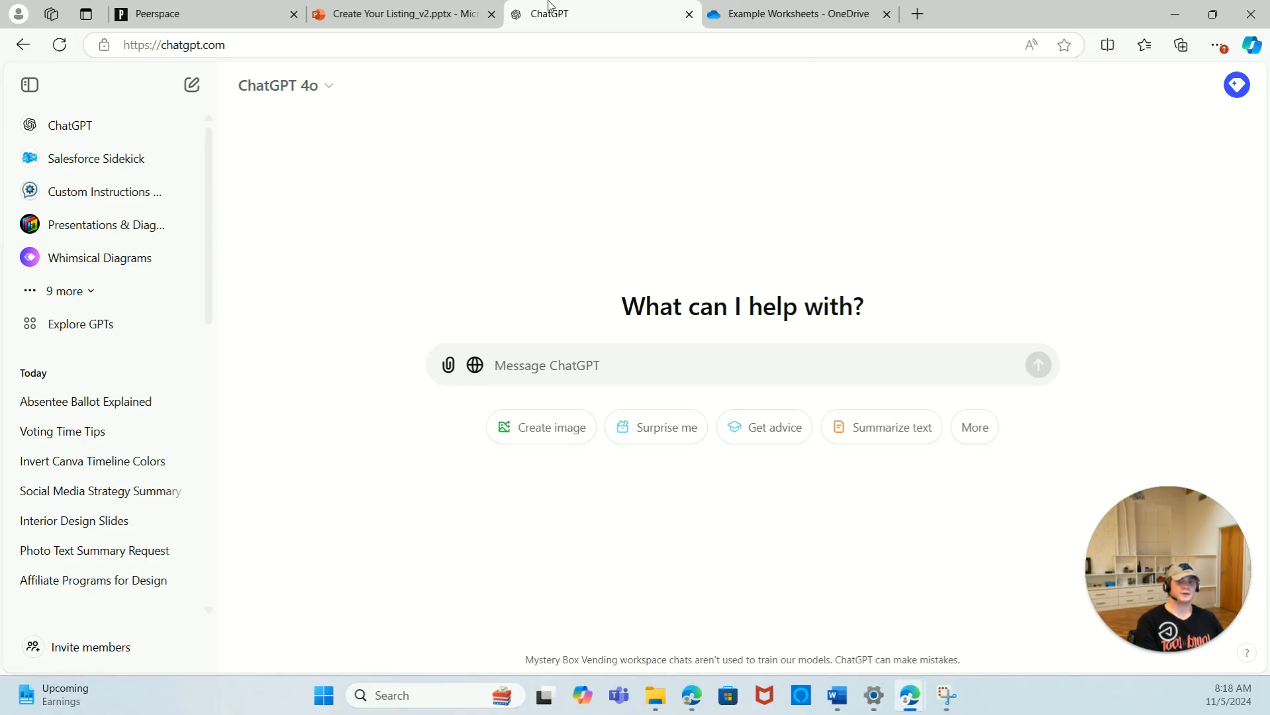
{"action": "left_click", "coordinate": [809, 23]}
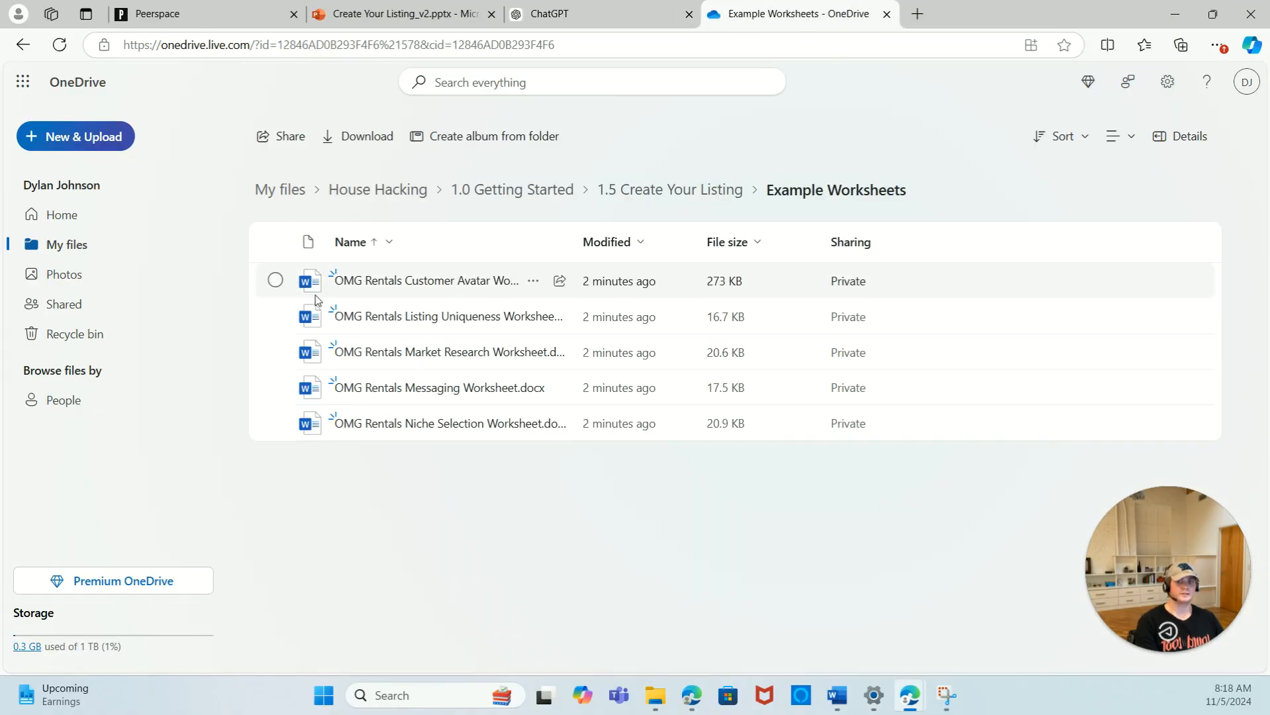
{"action": "left_click", "coordinate": [275, 242]}
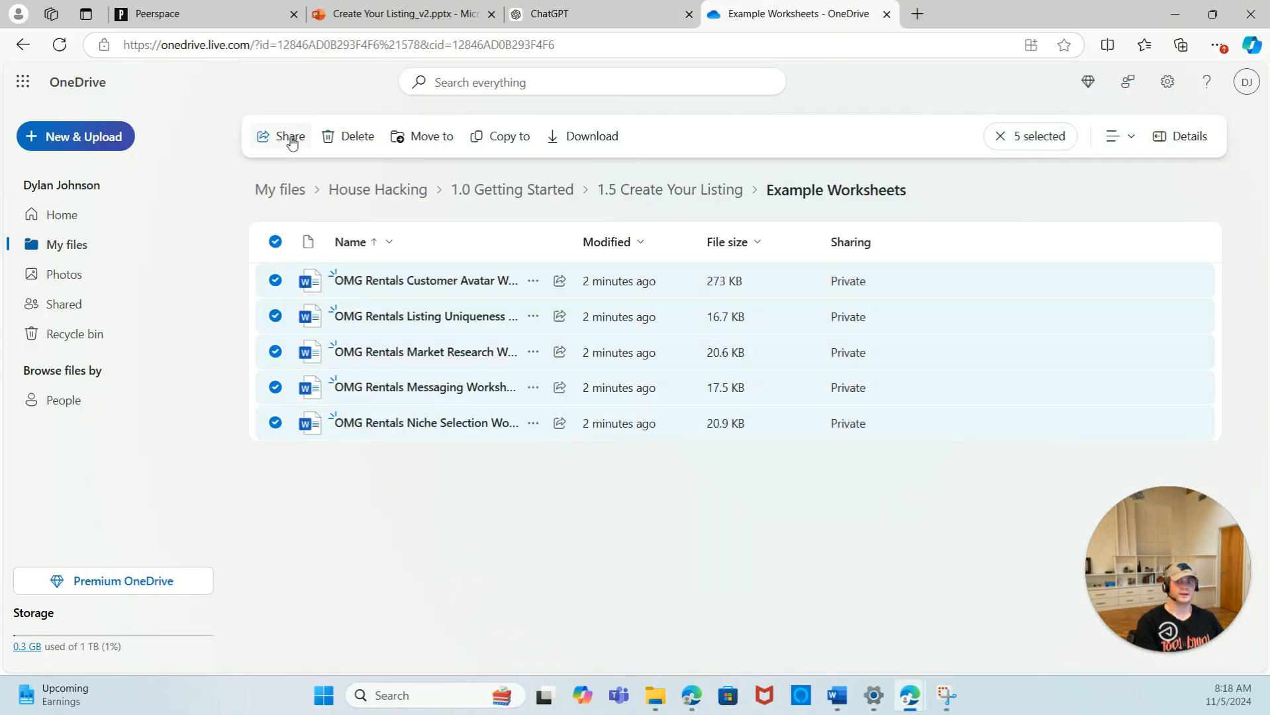
Step: Open OneDrive-2024-11-05.zip and drag a worksheet toward the ChatGPT message box
{"action": "left_click", "coordinate": [592, 6]}
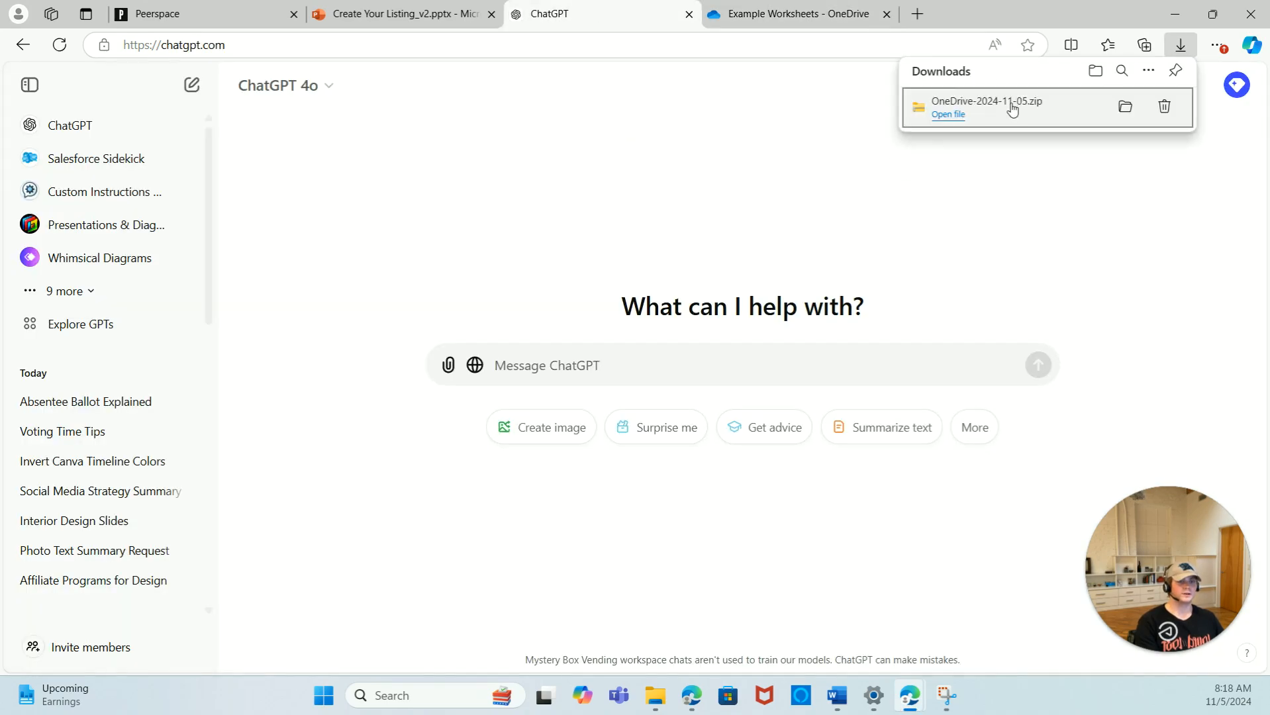
{"action": "left_click", "coordinate": [1011, 110]}
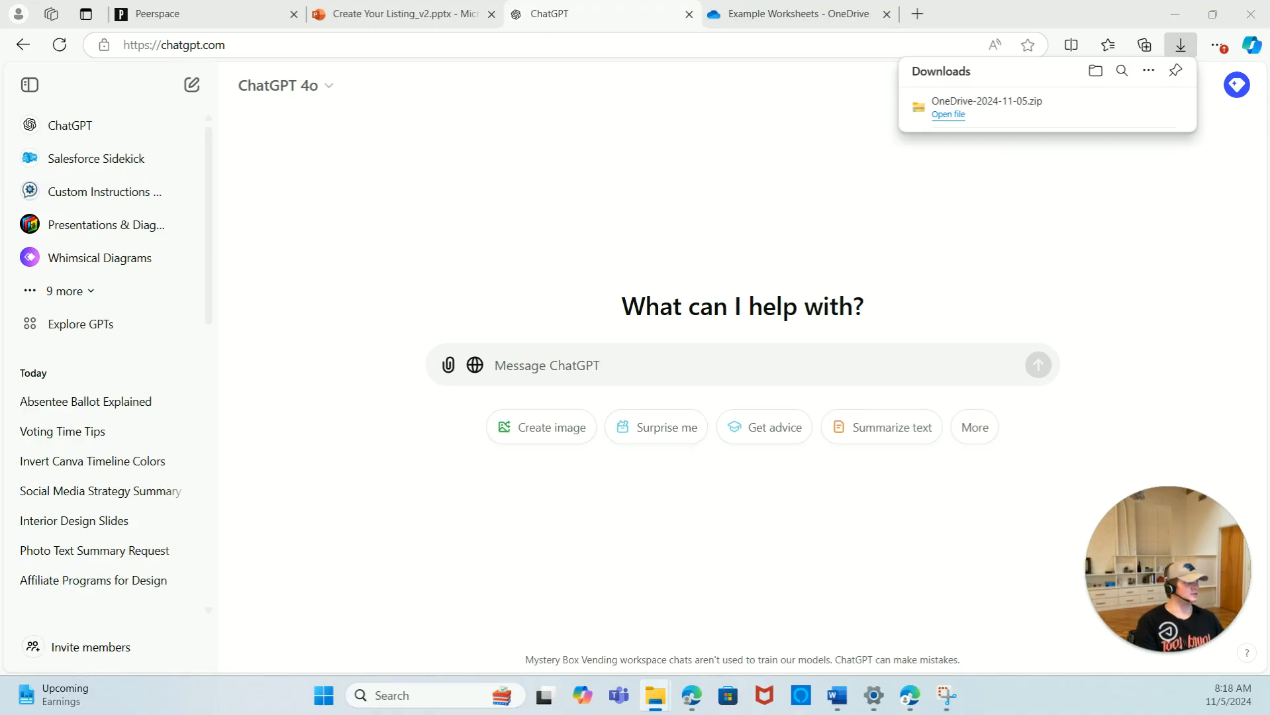
{"action": "left_click_drag", "start_coordinate": [1269, 368], "coordinate": [538, 356]}
{"action": "left_click", "coordinate": [544, 367]}
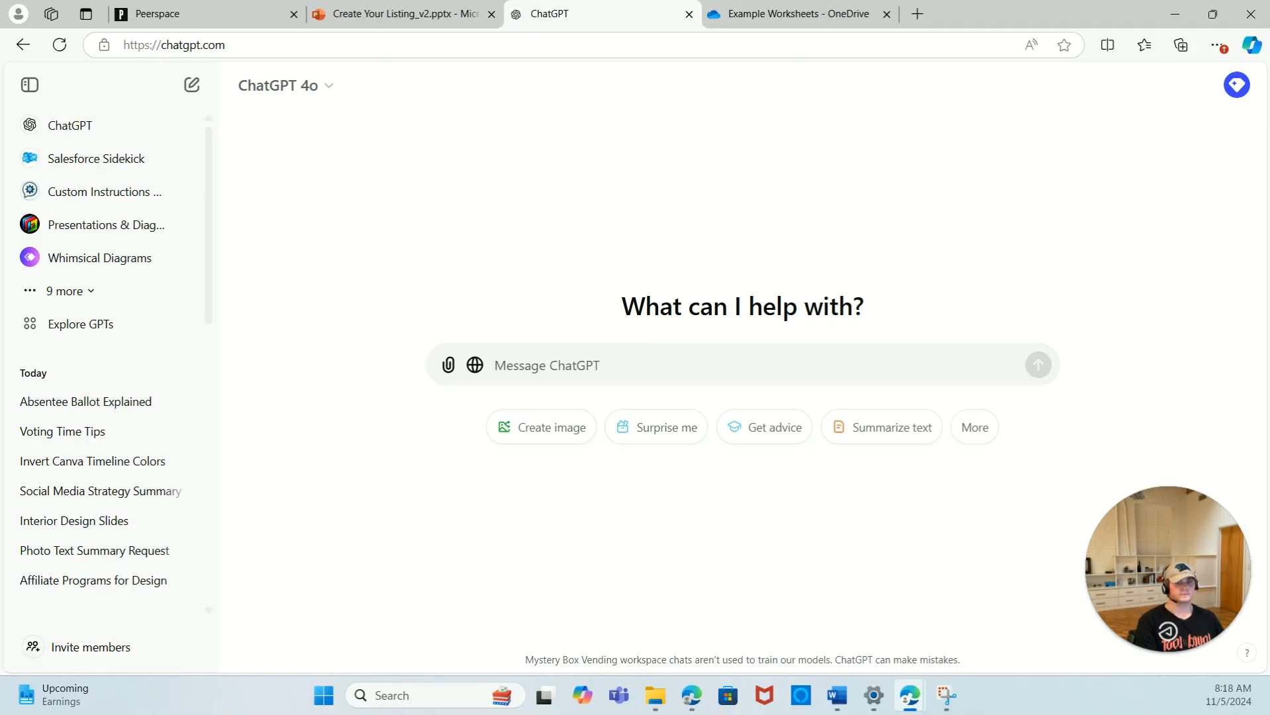
{"action": "key", "text": "alt+Tab"}
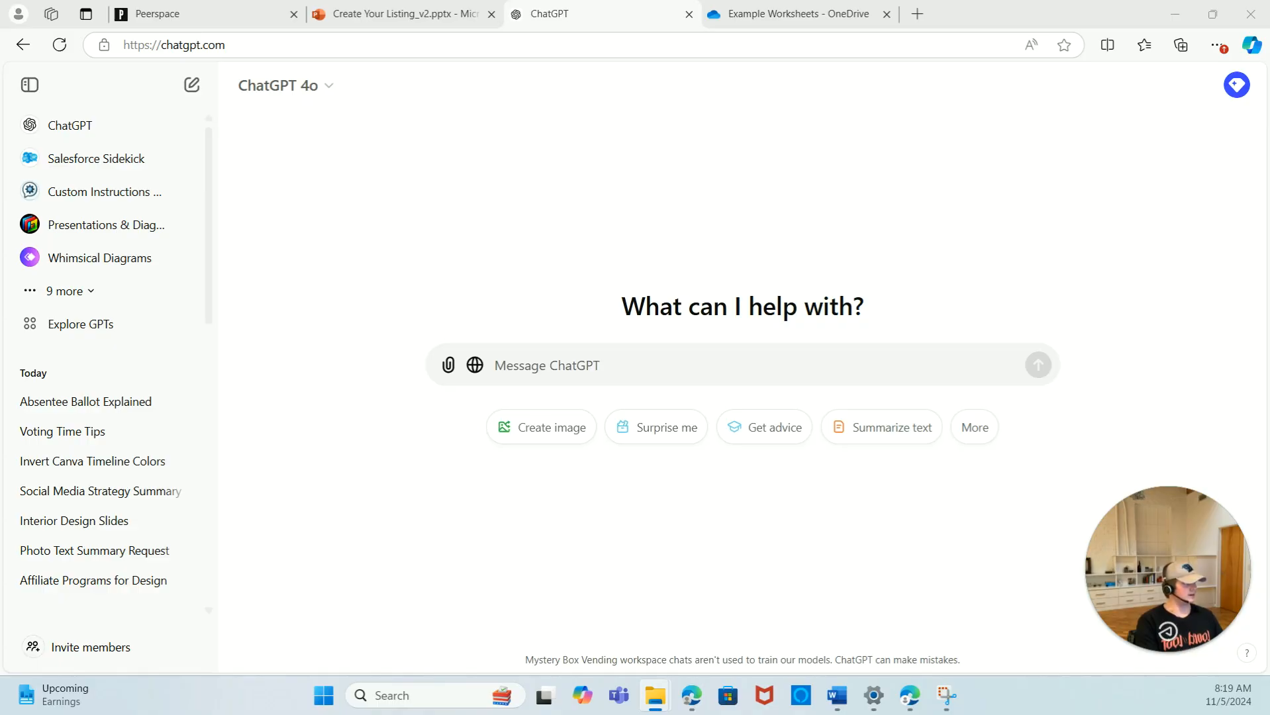
Step: Attach the worksheets, request an SEO-infused parking description, and select ChatGPT's reply
{"action": "left_click_drag", "start_coordinate": [779, 529], "coordinate": [485, 320]}
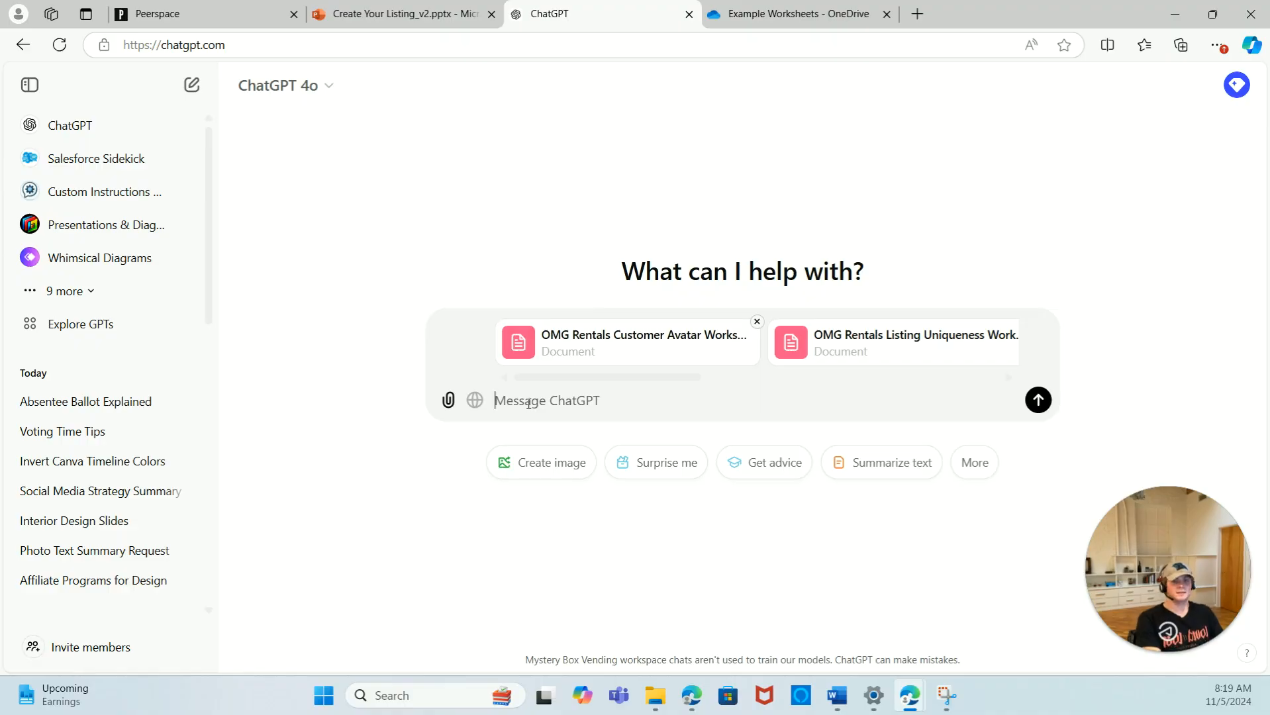
{"action": "type", "text": "Based on the"}
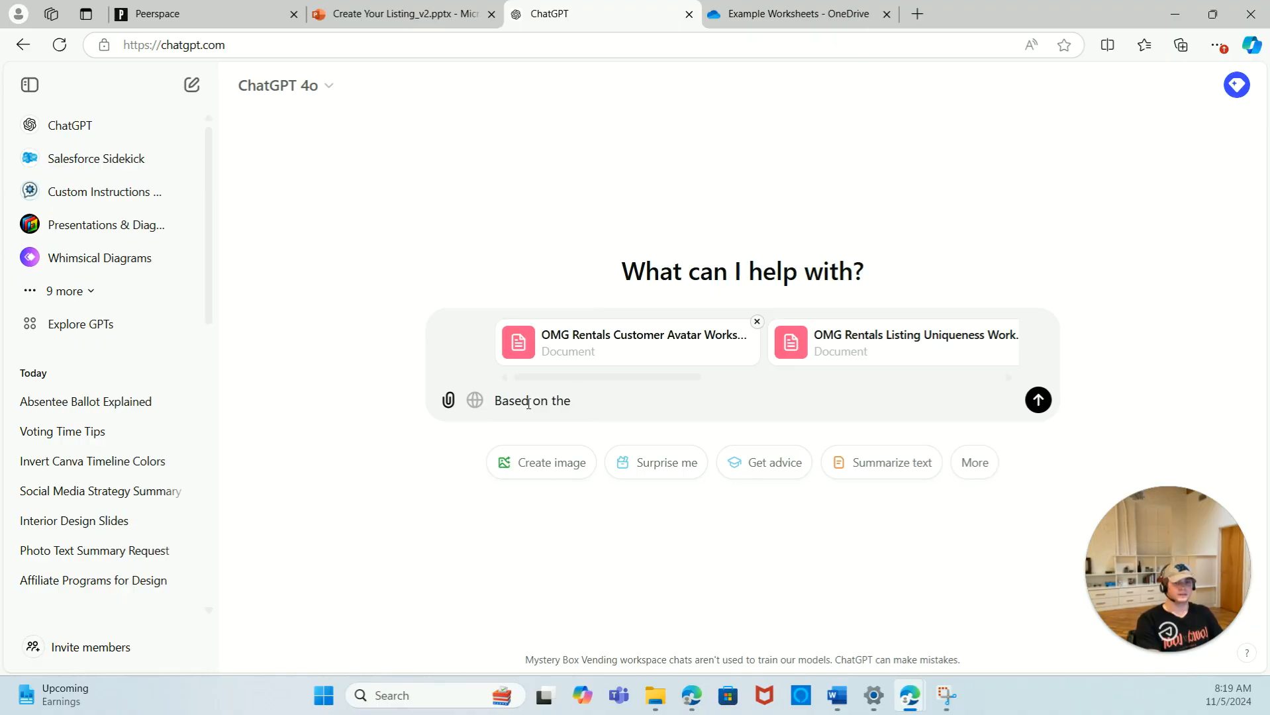
{"action": "type", "text": "uploa"}
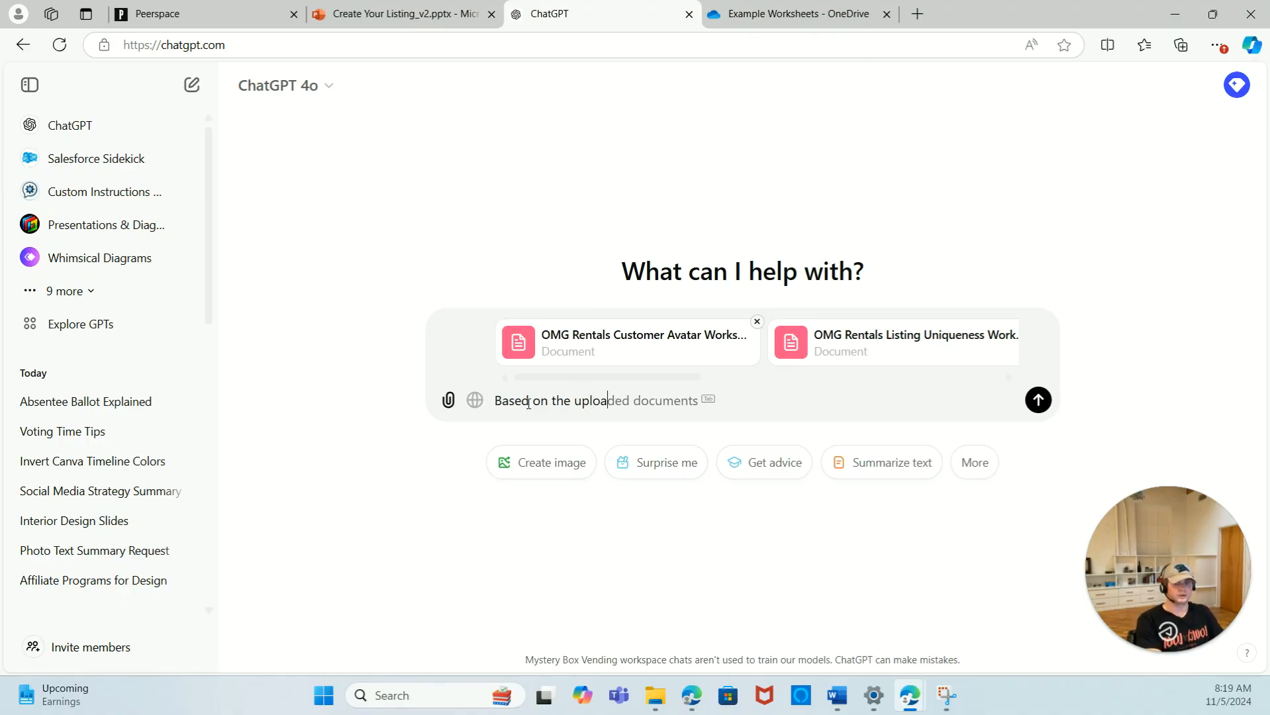
{"action": "type", "text": "ded worksheets, can y"}
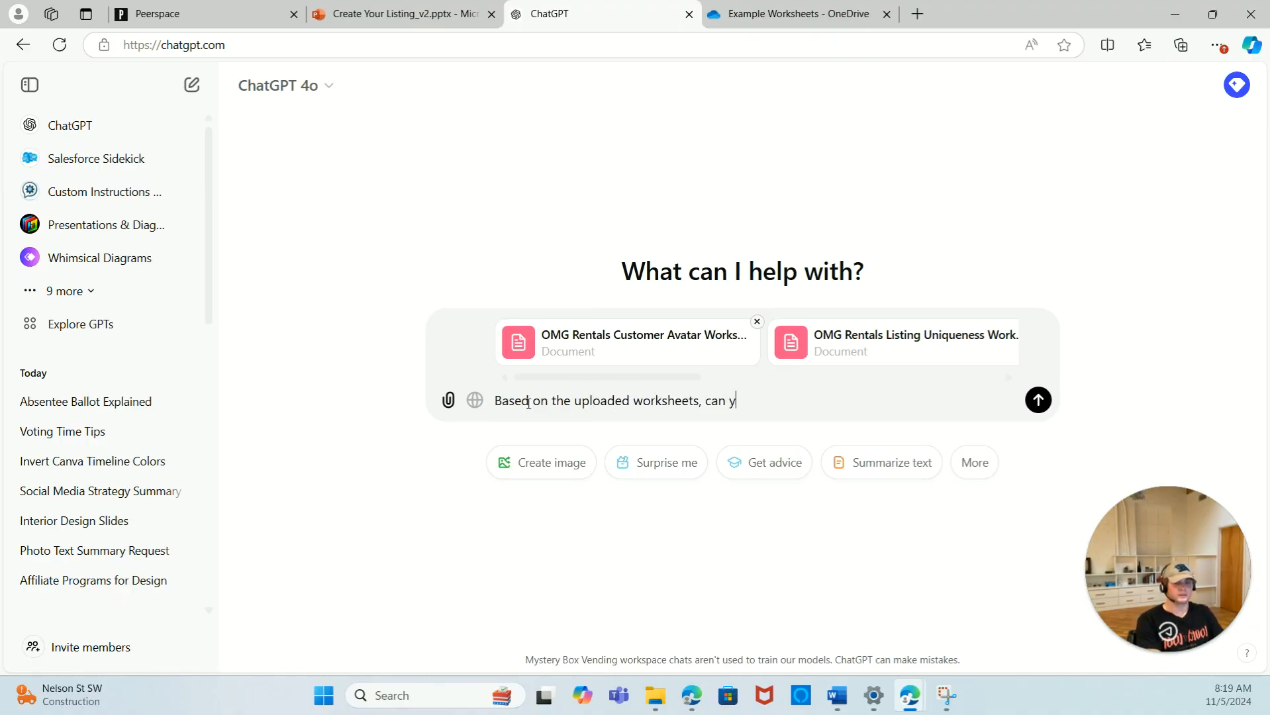
{"action": "type", "text": "ou help me create a"}
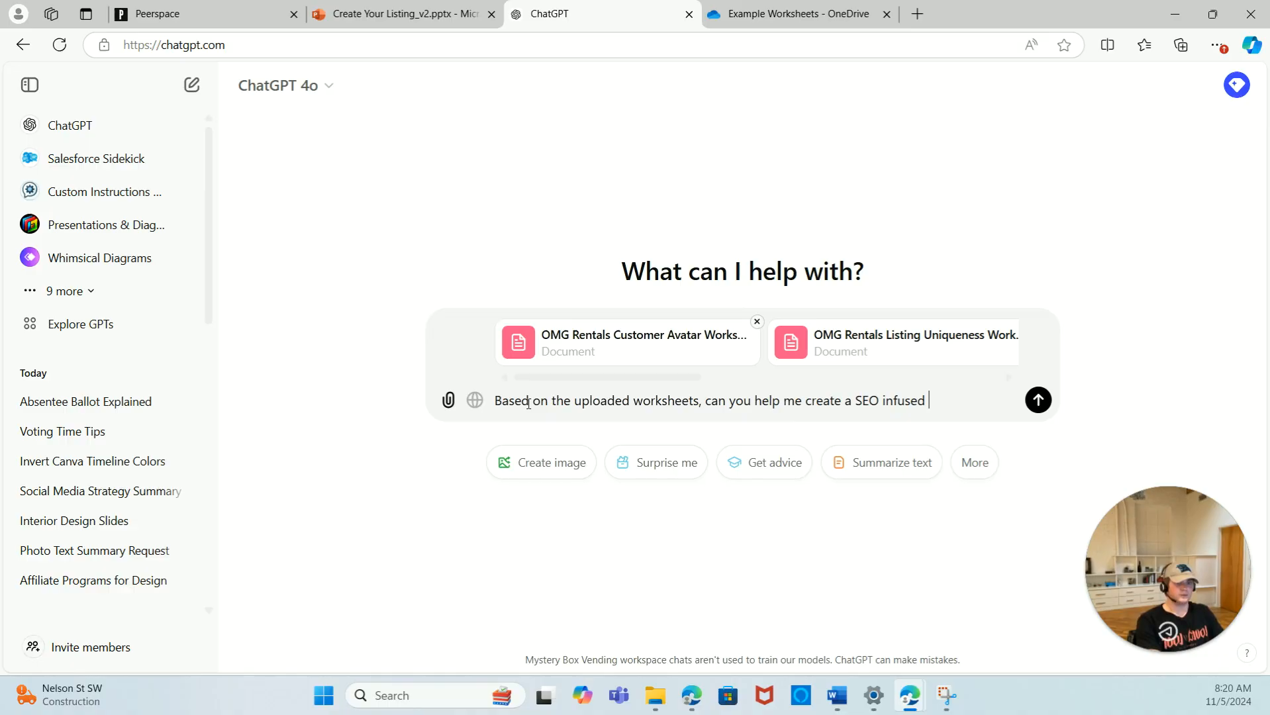
{"action": "type", "text": "SEO infused description for "}
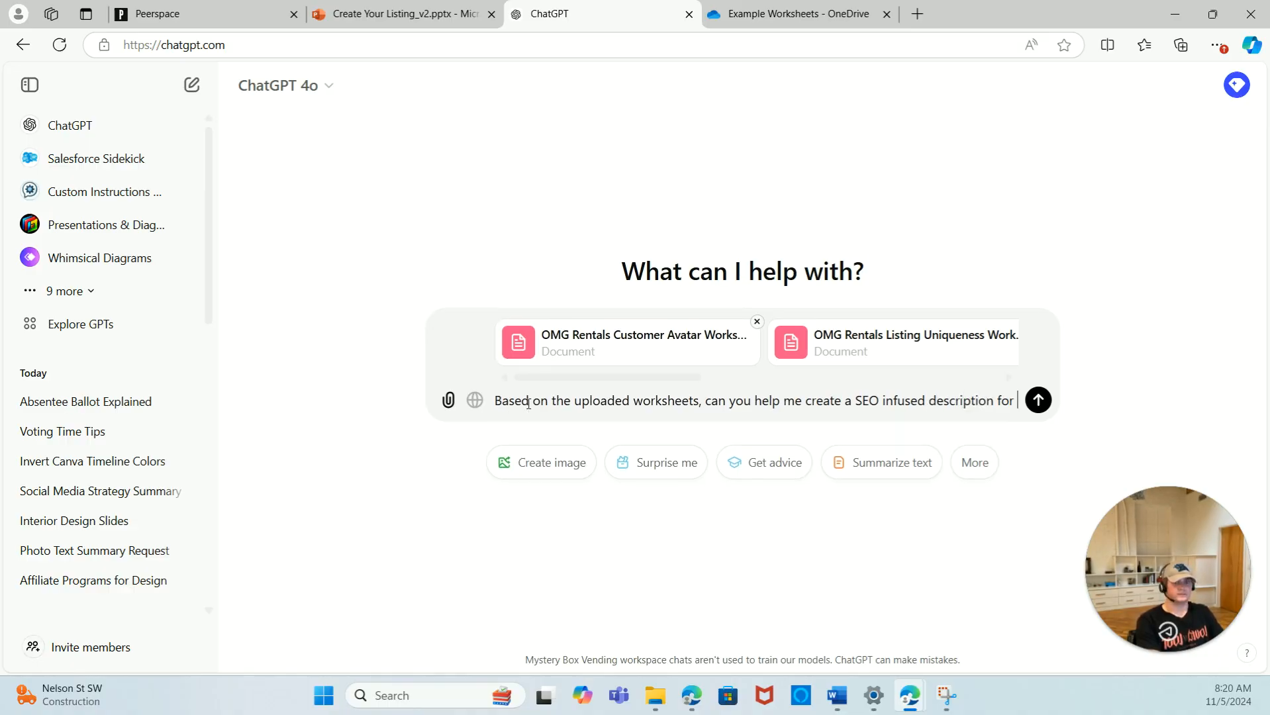
{"action": "type", "text": "the parking situation at my loft."}
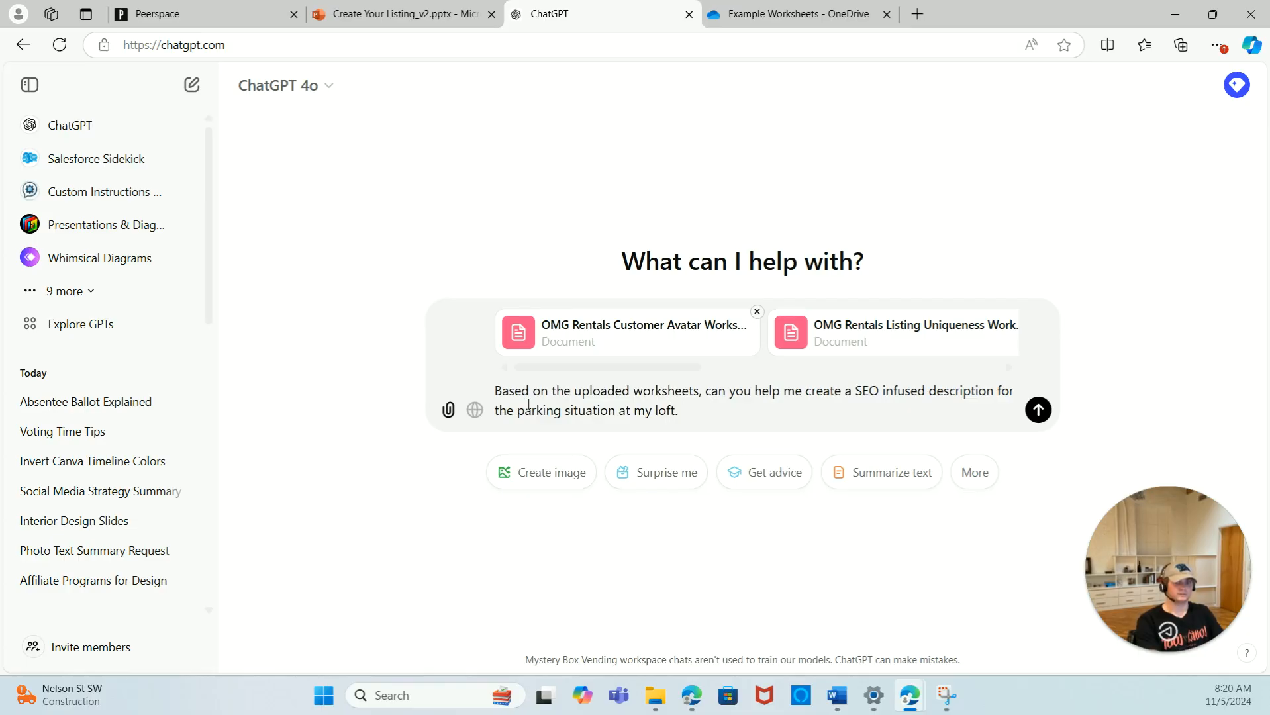
{"action": "key", "text": "Return"}
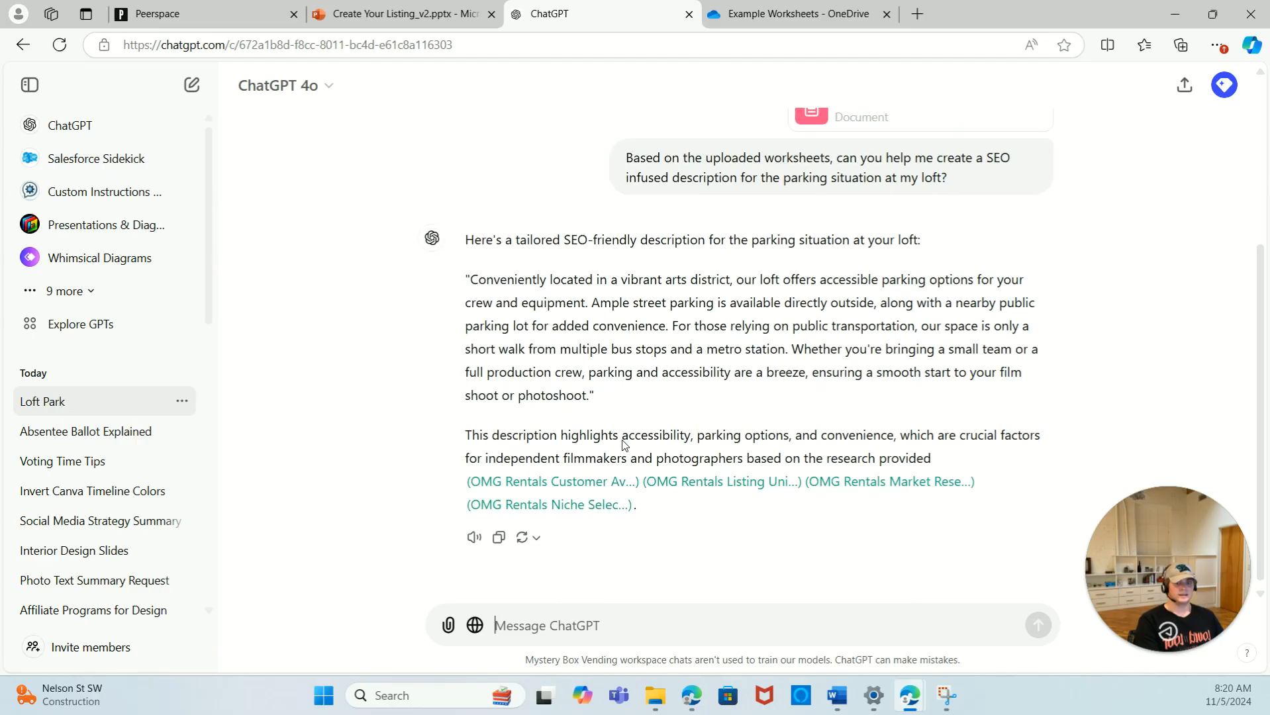
{"action": "left_click_drag", "start_coordinate": [470, 274], "coordinate": [595, 390]}
{"action": "key", "text": "ctrl+c"}
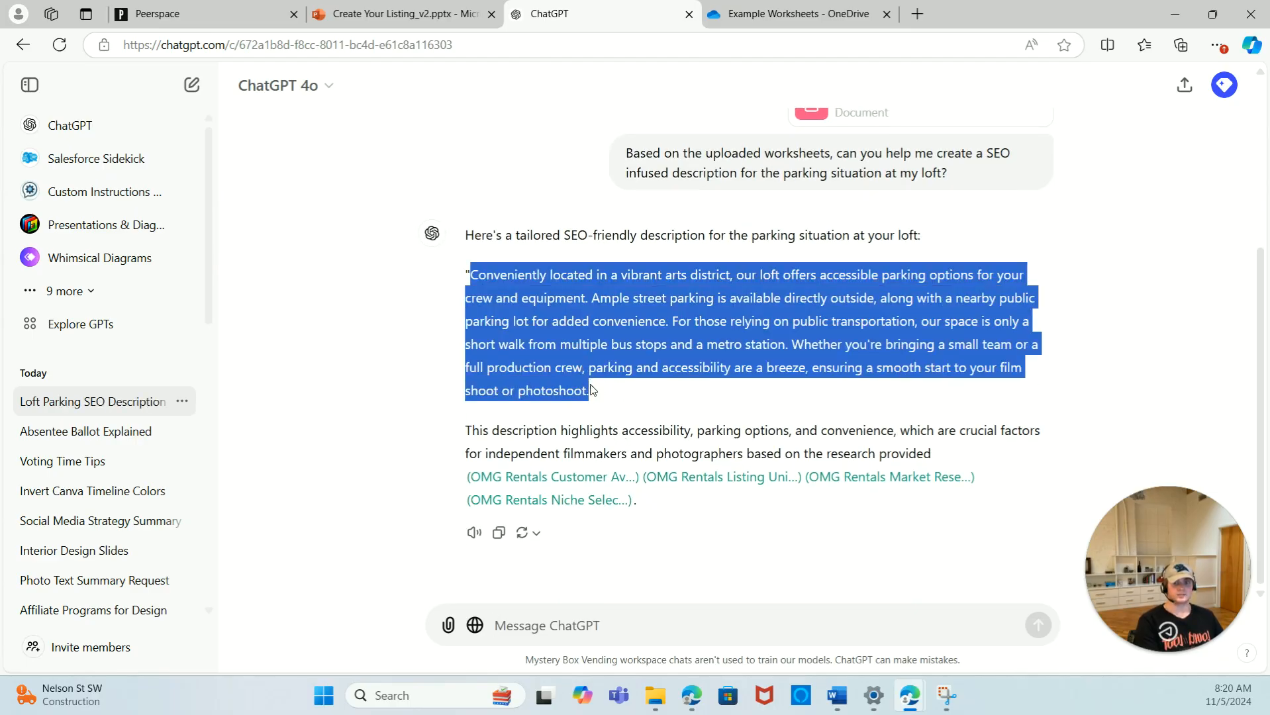
Step: Paste the ChatGPT-written parking description into the parking description box
{"action": "left_click", "coordinate": [190, 18]}
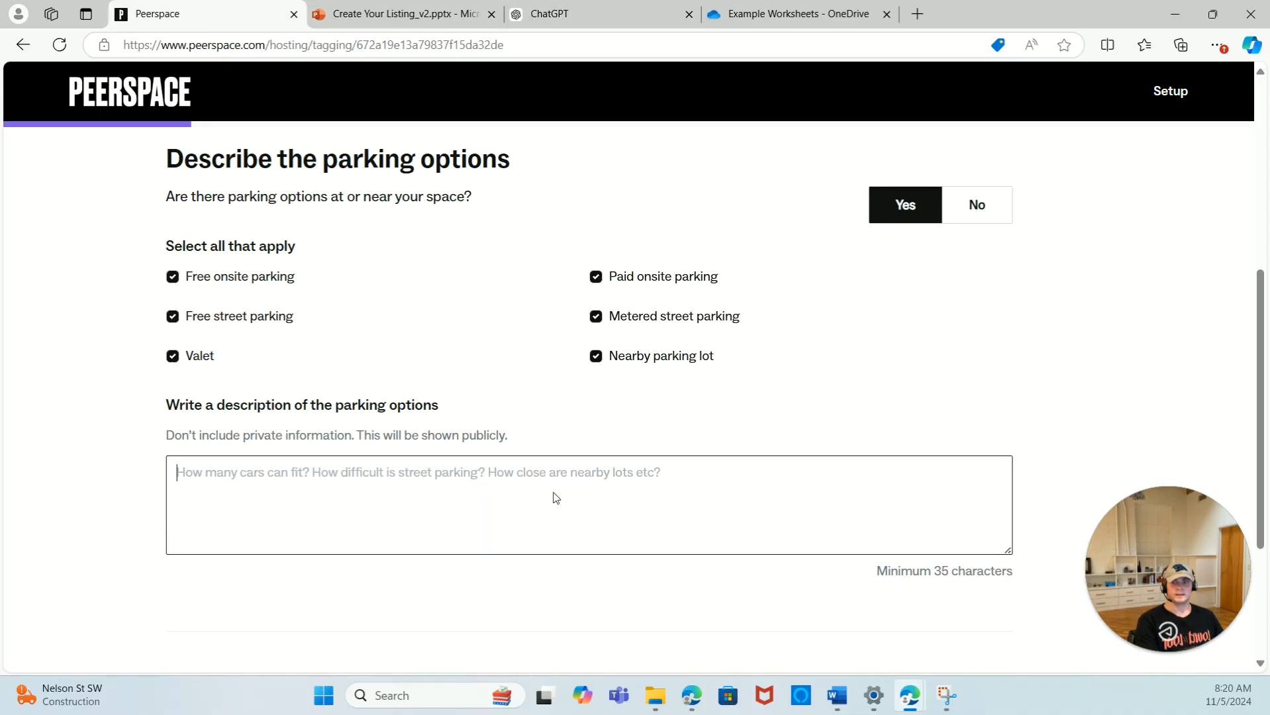
{"action": "left_click", "coordinate": [449, 505]}
{"action": "key", "text": "ctrl+v"}
{"action": "left_click", "coordinate": [607, 588]}
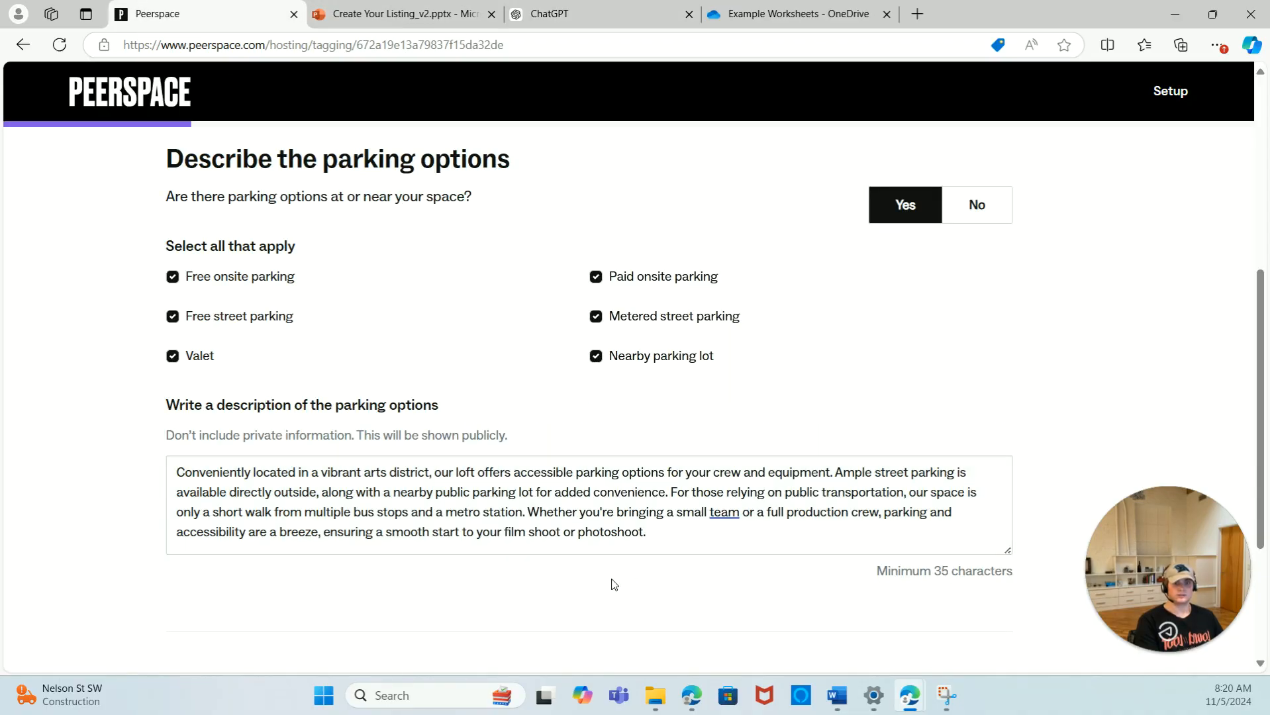
Step: Preview the Yes requirements, then answer No to security cameras or recording devices
{"action": "scroll", "coordinate": [286, 356], "scroll_direction": "down", "scroll_amount": 3}
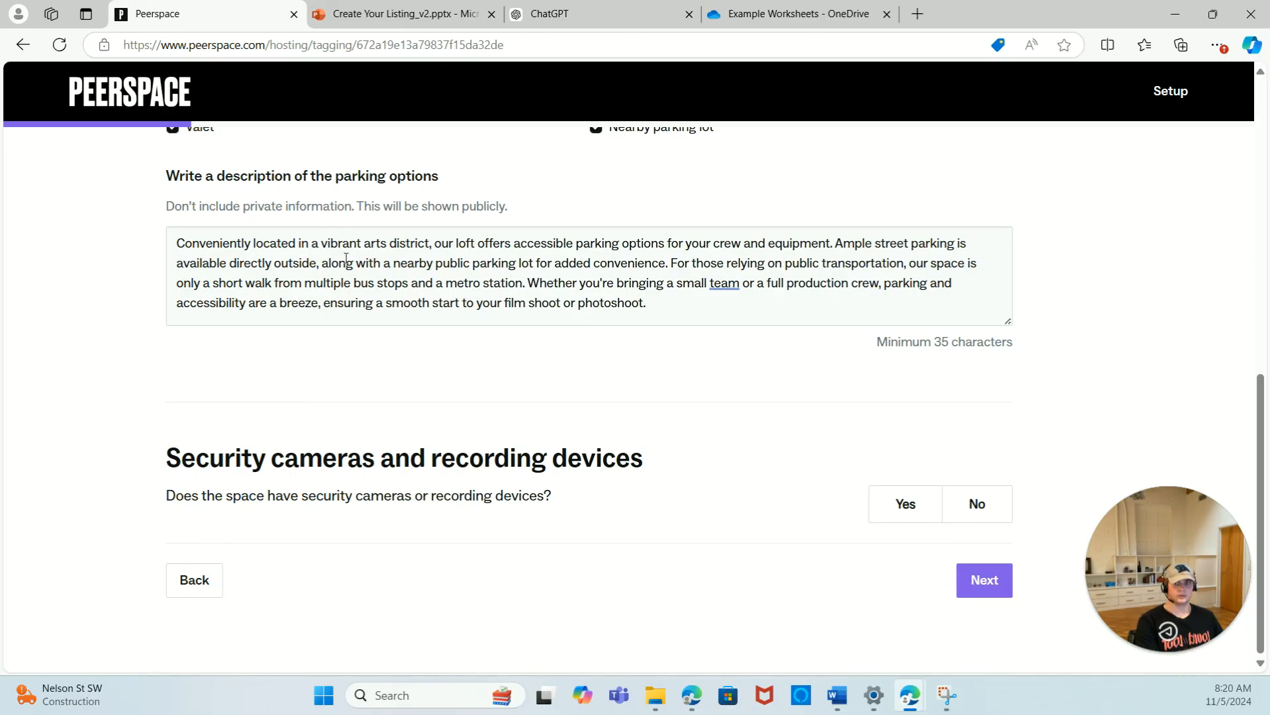
{"action": "left_click_drag", "start_coordinate": [196, 458], "coordinate": [449, 458]}
{"action": "left_click", "coordinate": [449, 458]}
{"action": "left_click_drag", "start_coordinate": [166, 458], "coordinate": [427, 458]}
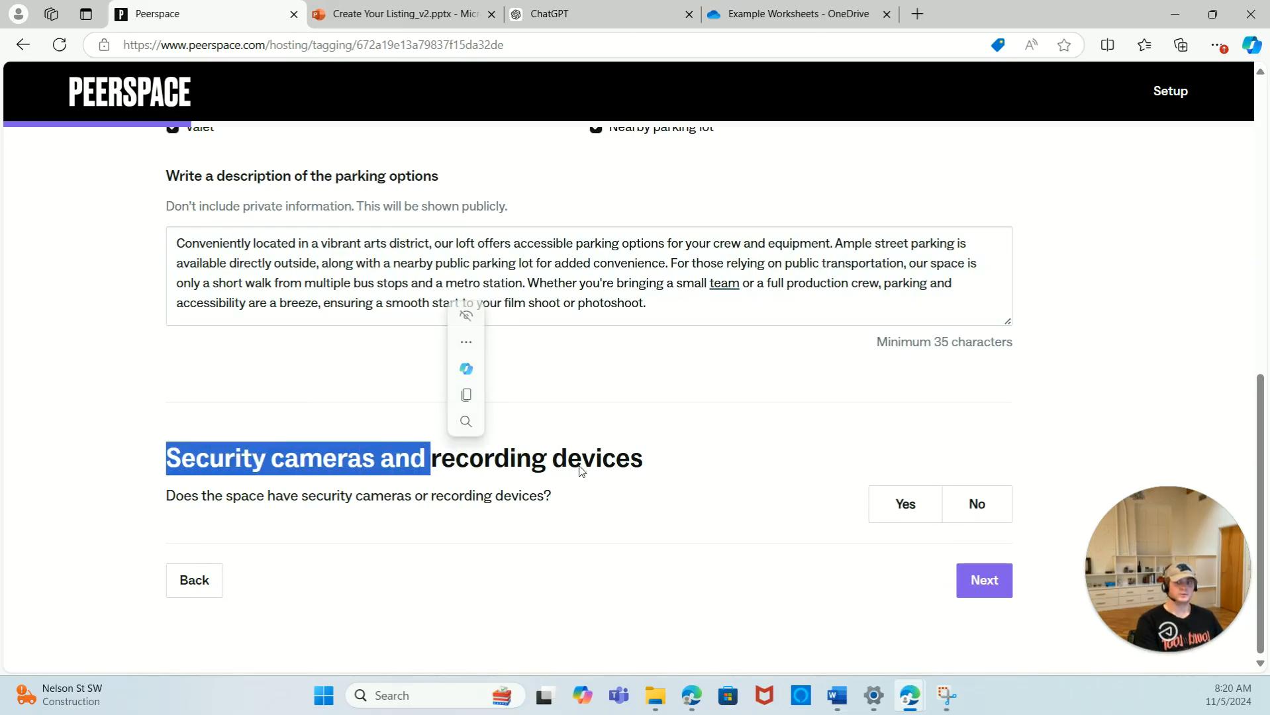
{"action": "left_click_drag", "start_coordinate": [568, 458], "coordinate": [582, 458]}
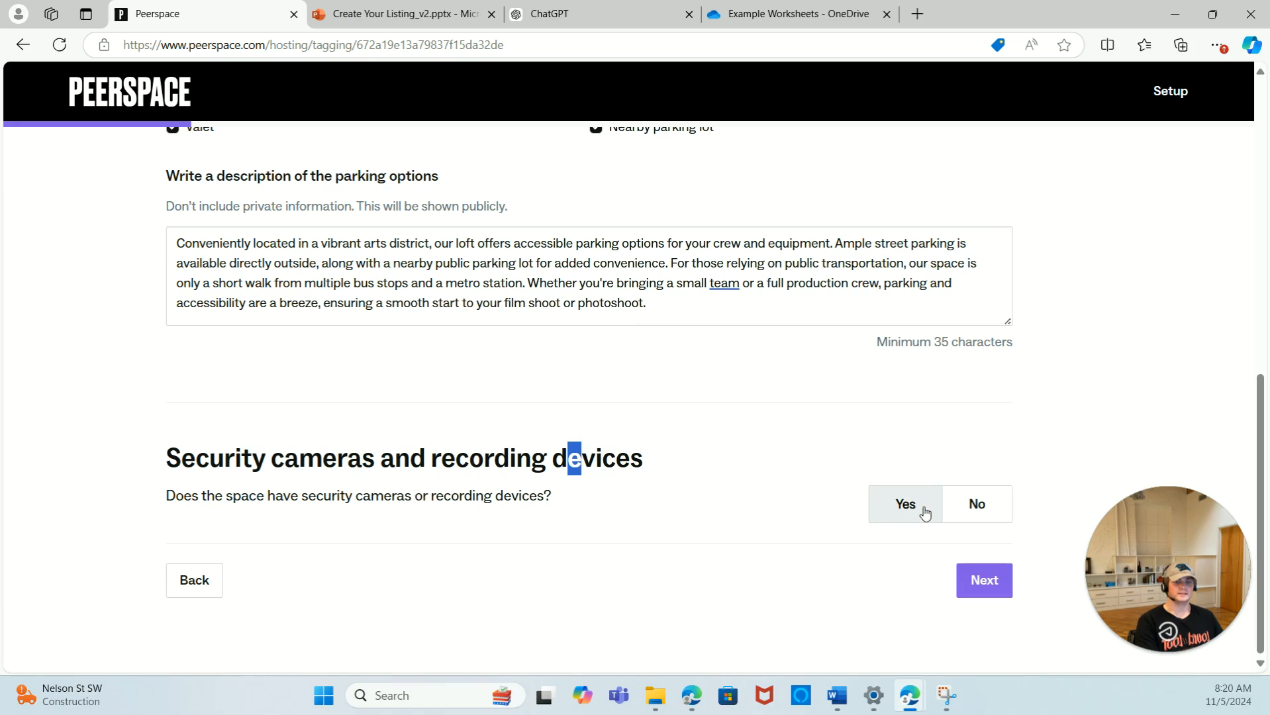
{"action": "left_click", "coordinate": [981, 511]}
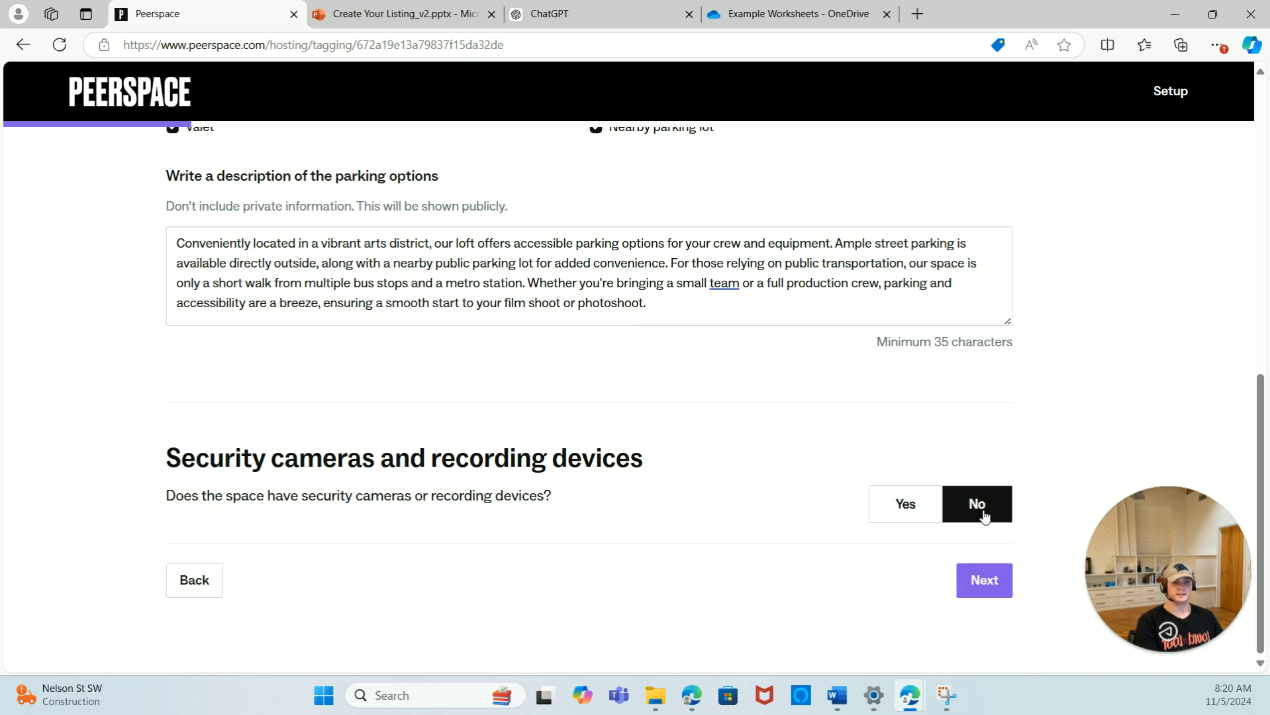
{"action": "left_click", "coordinate": [894, 514]}
{"action": "scroll", "coordinate": [418, 400], "scroll_direction": "down", "scroll_amount": 3}
{"action": "left_click_drag", "start_coordinate": [159, 311], "coordinate": [281, 314]}
{"action": "left_click", "coordinate": [232, 351]}
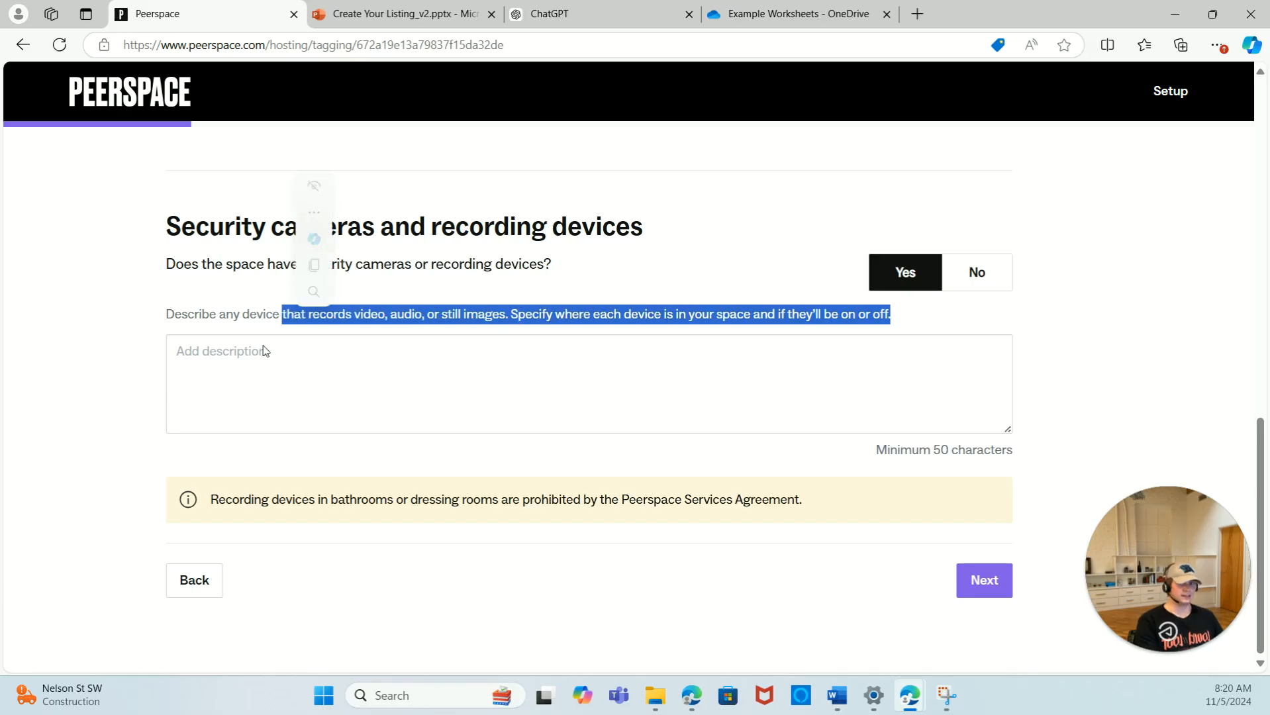
{"action": "left_click", "coordinate": [195, 354]}
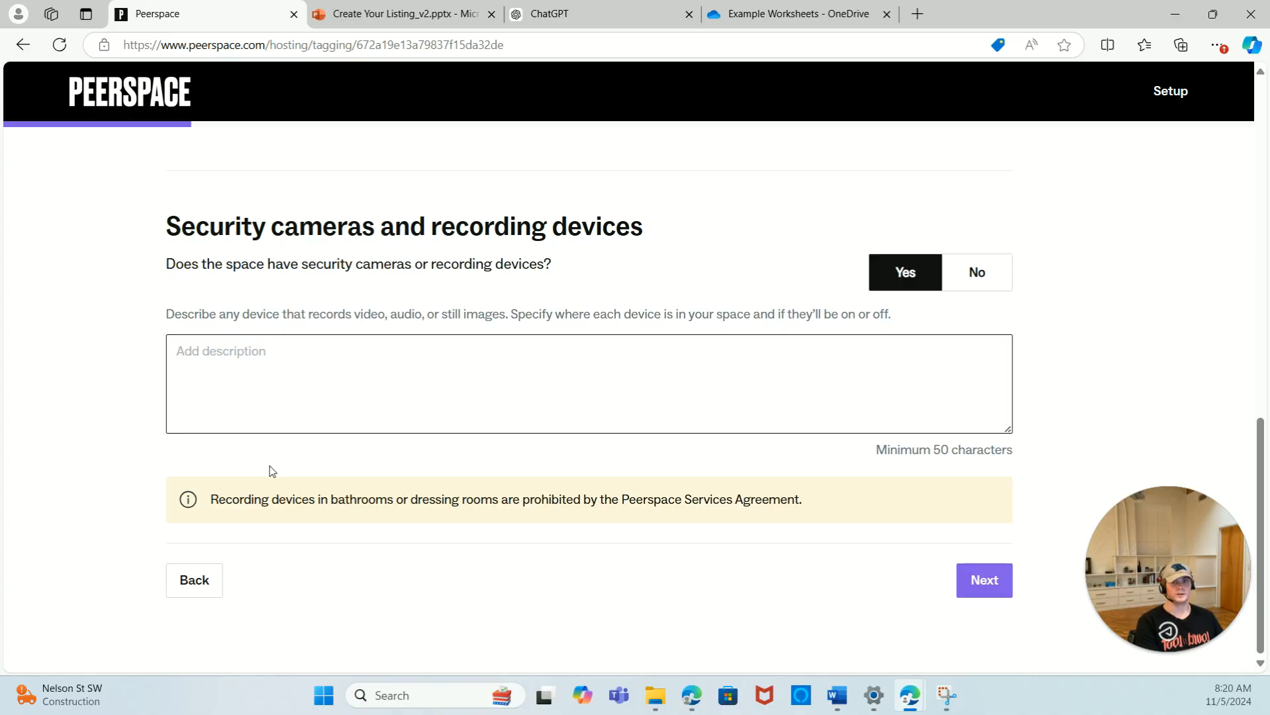
{"action": "left_click_drag", "start_coordinate": [159, 311], "coordinate": [457, 314]}
{"action": "left_click", "coordinate": [990, 278]}
Step: Continue to the About your space step and scroll to its title and description fields
{"action": "left_click", "coordinate": [996, 585]}
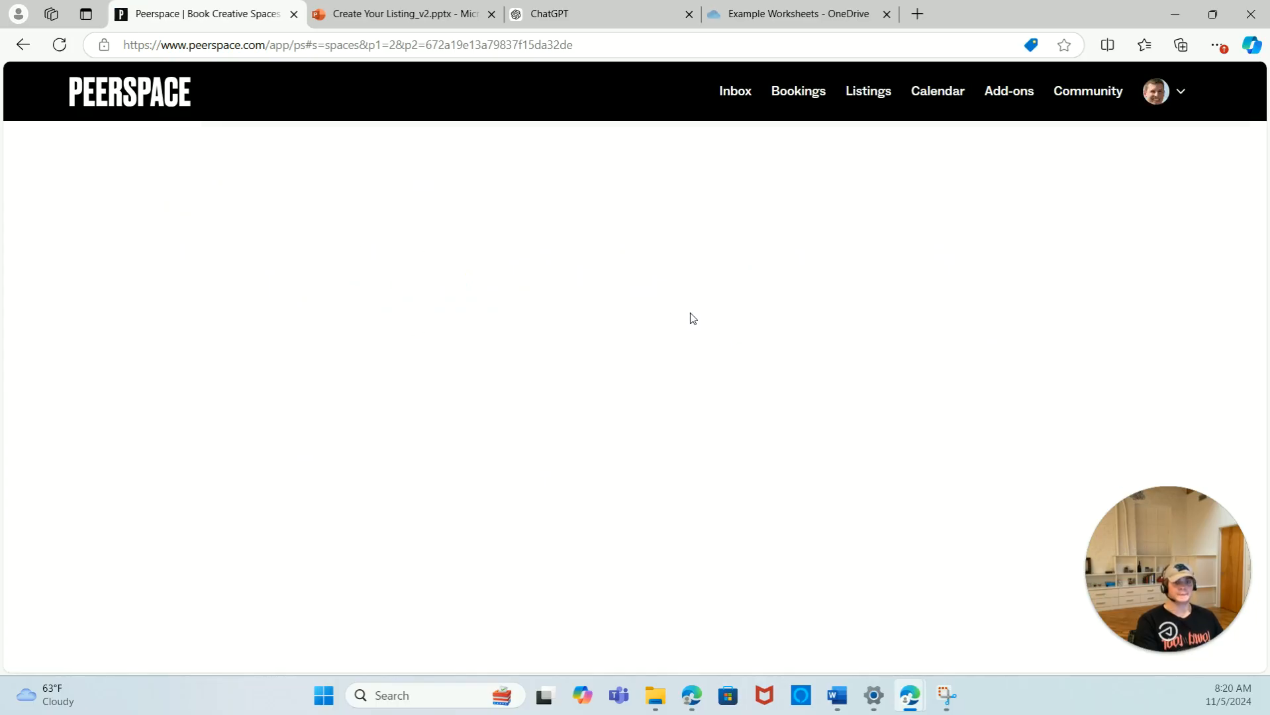
{"action": "scroll", "coordinate": [179, 216], "scroll_direction": "down", "scroll_amount": 1}
{"action": "scroll", "coordinate": [272, 240], "scroll_direction": "up", "scroll_amount": 1}
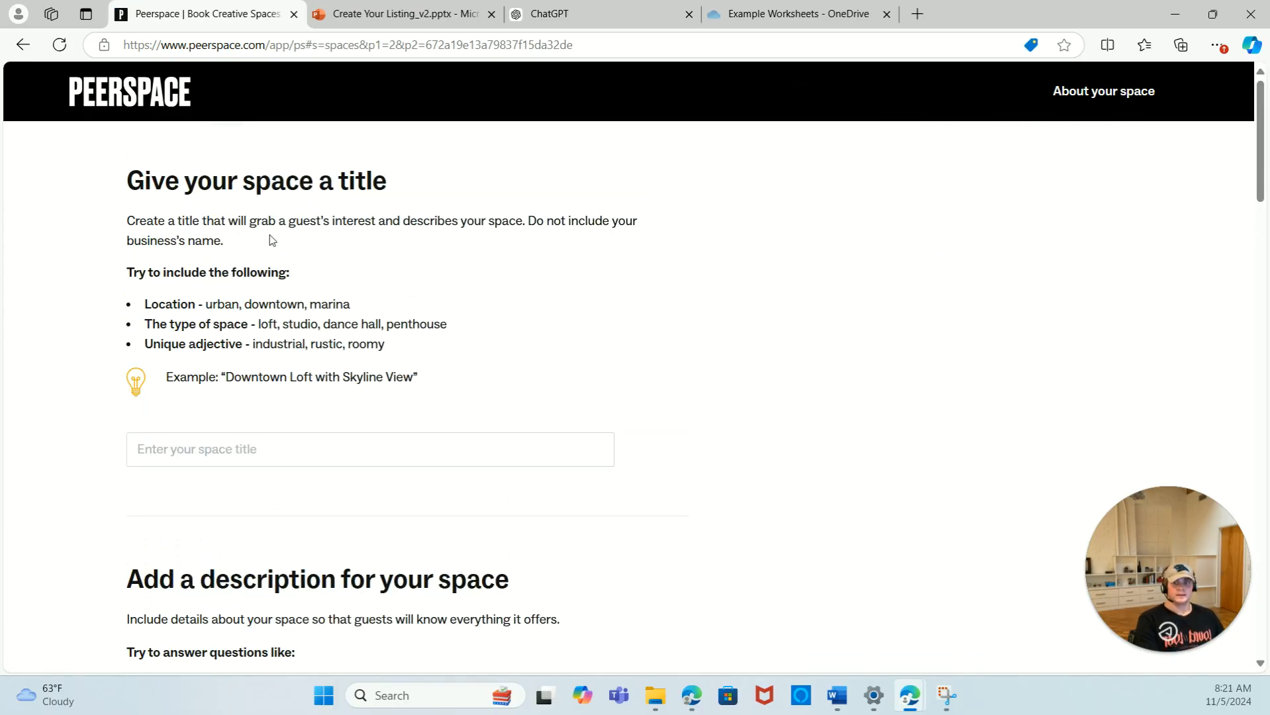
{"action": "scroll", "coordinate": [286, 434], "scroll_direction": "down", "scroll_amount": 1}
{"action": "scroll", "coordinate": [286, 434], "scroll_direction": "down", "scroll_amount": 2}
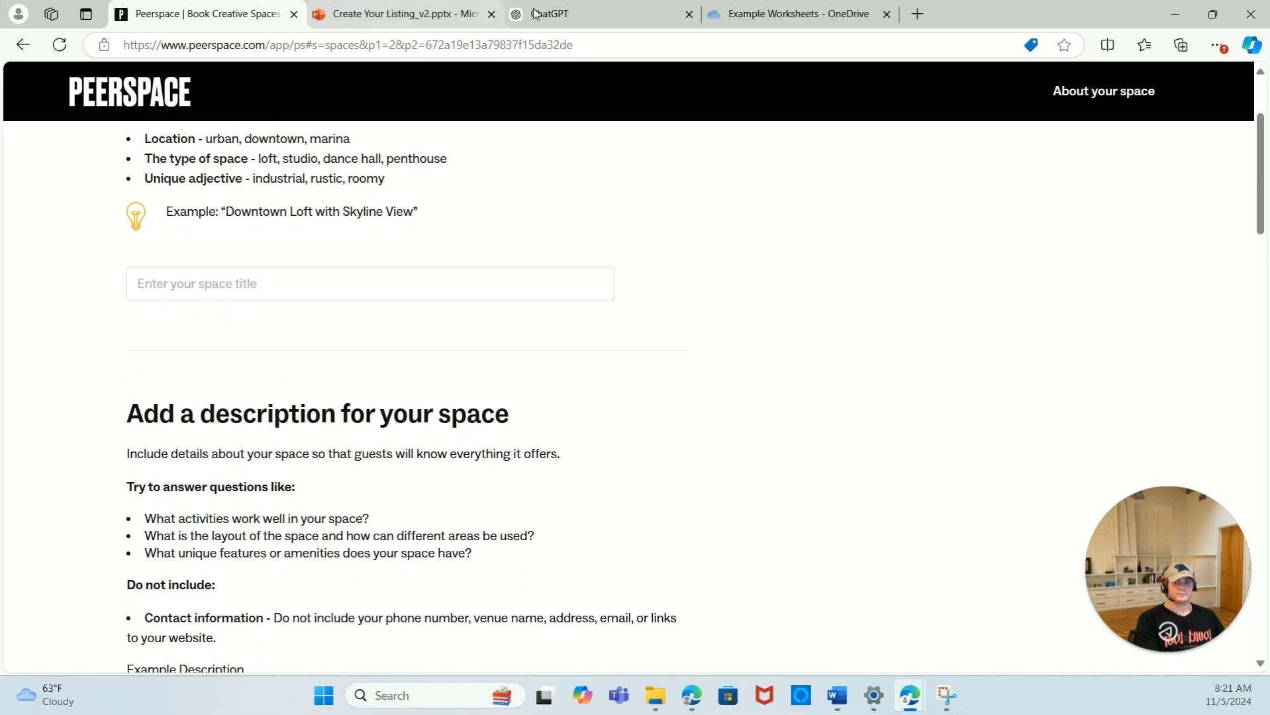
{"action": "left_click", "coordinate": [615, 6]}
Step: Ask ChatGPT for an SEO-friendly title and About the Listing description, then select the suggested title
{"action": "left_click", "coordinate": [569, 622]}
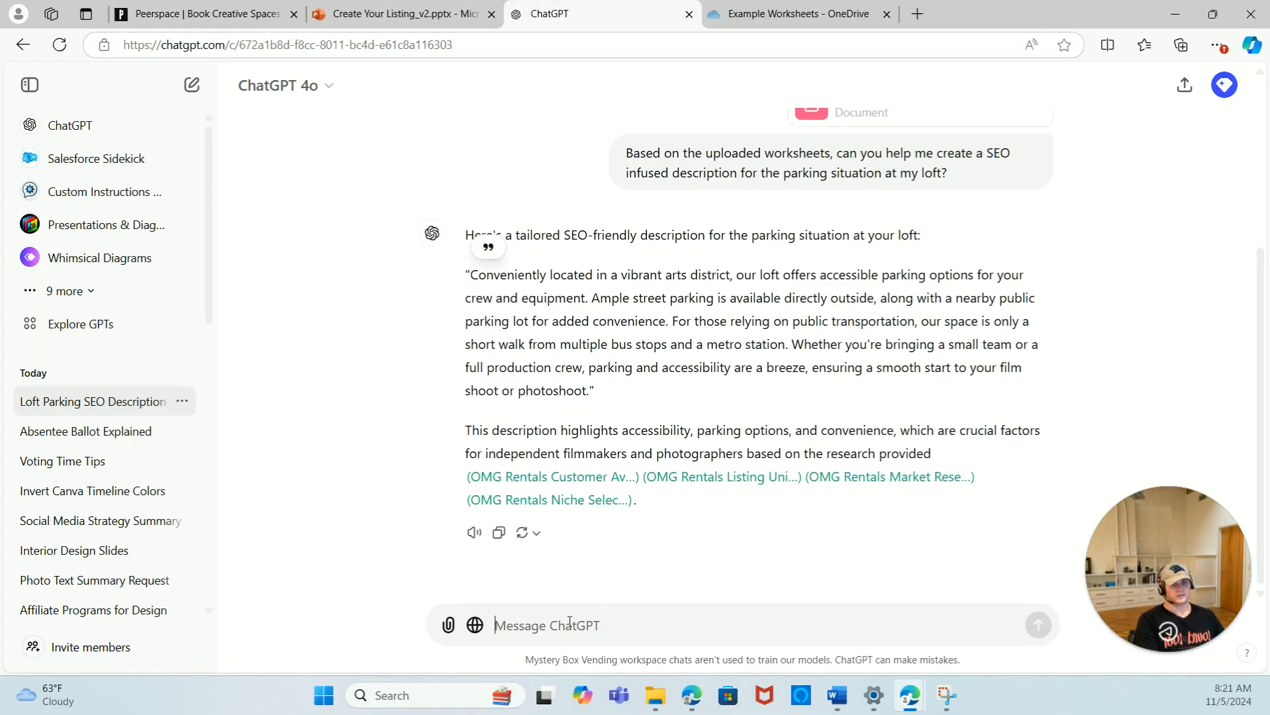
{"action": "type", "text": "Can you help me come up with a"}
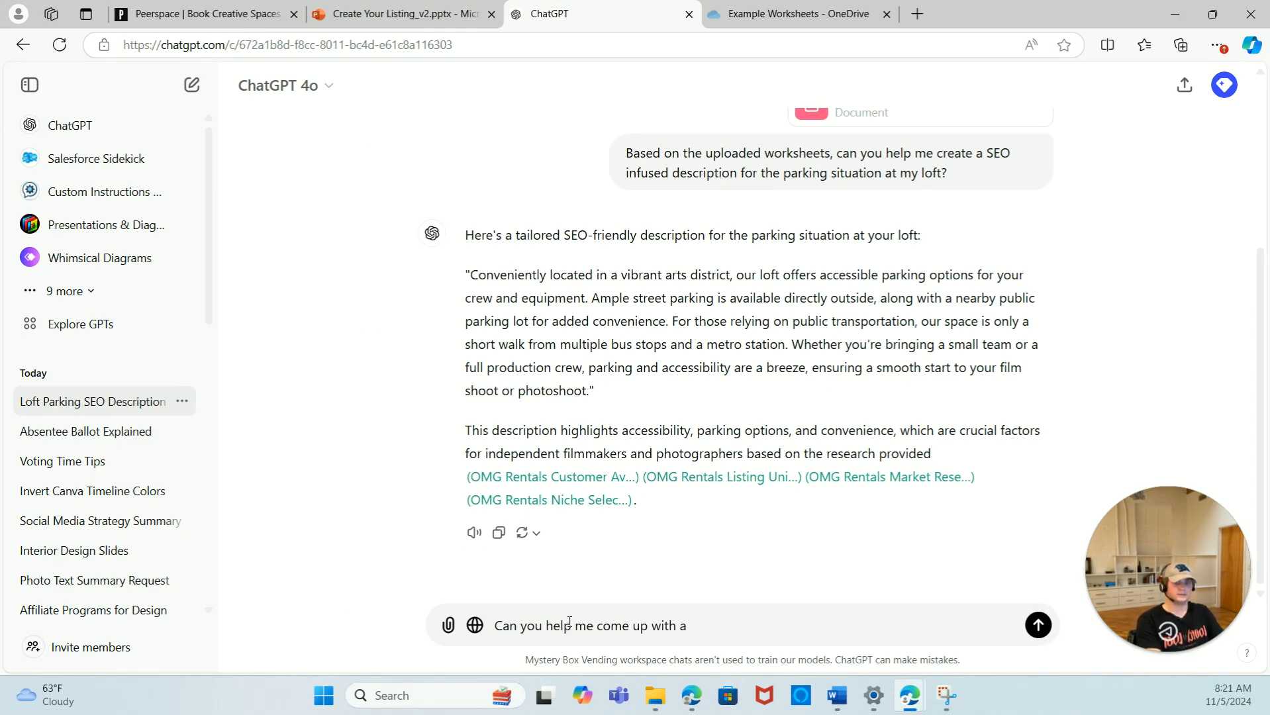
{"action": "type", "text": " SEO frei"}
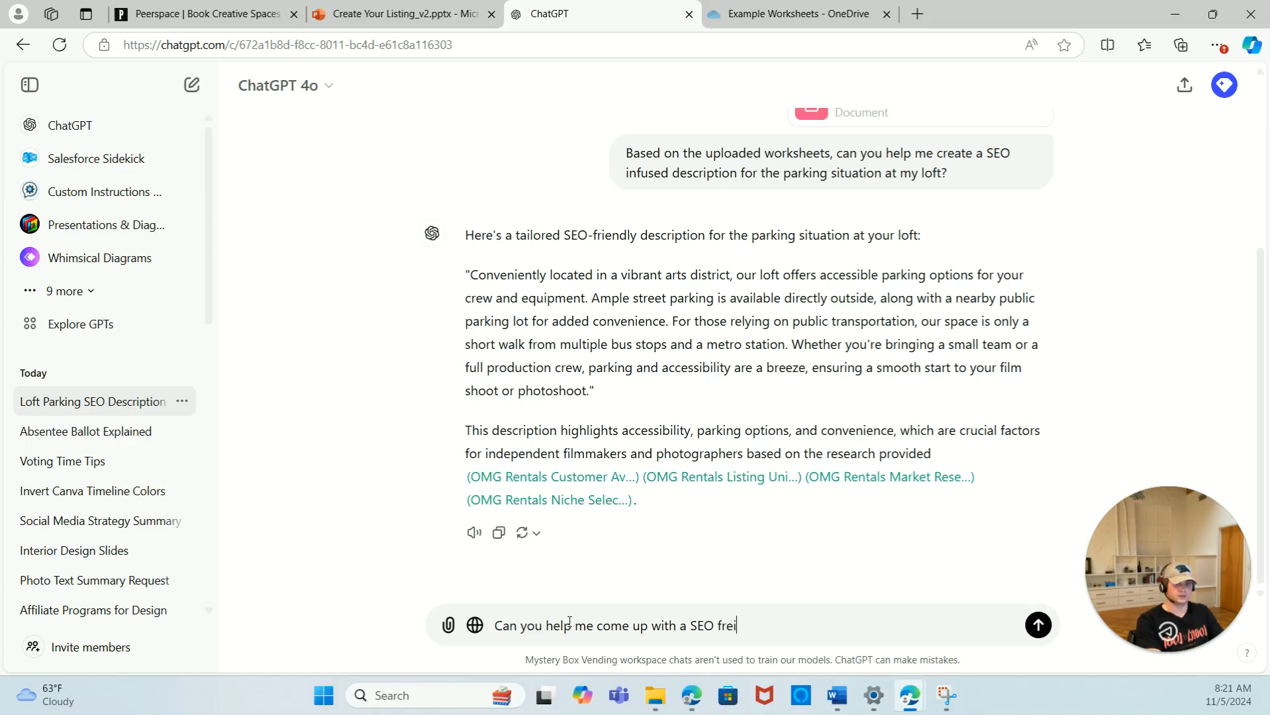
{"action": "key", "text": "BackSpace"}
{"action": "key", "text": "BackSpace"}
{"action": "type", "text": "iendly title and about "}
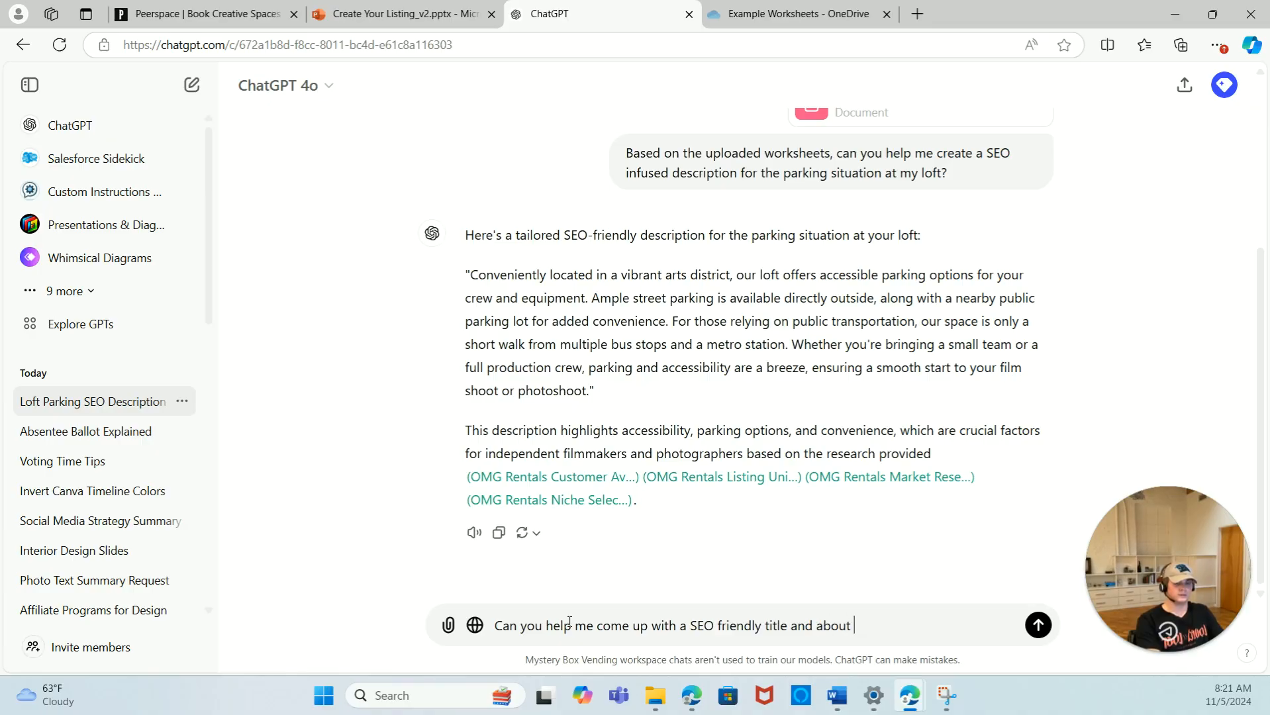
{"action": "type", "text": "the listing descirp"}
{"action": "type", "text": "ription for my pa"}
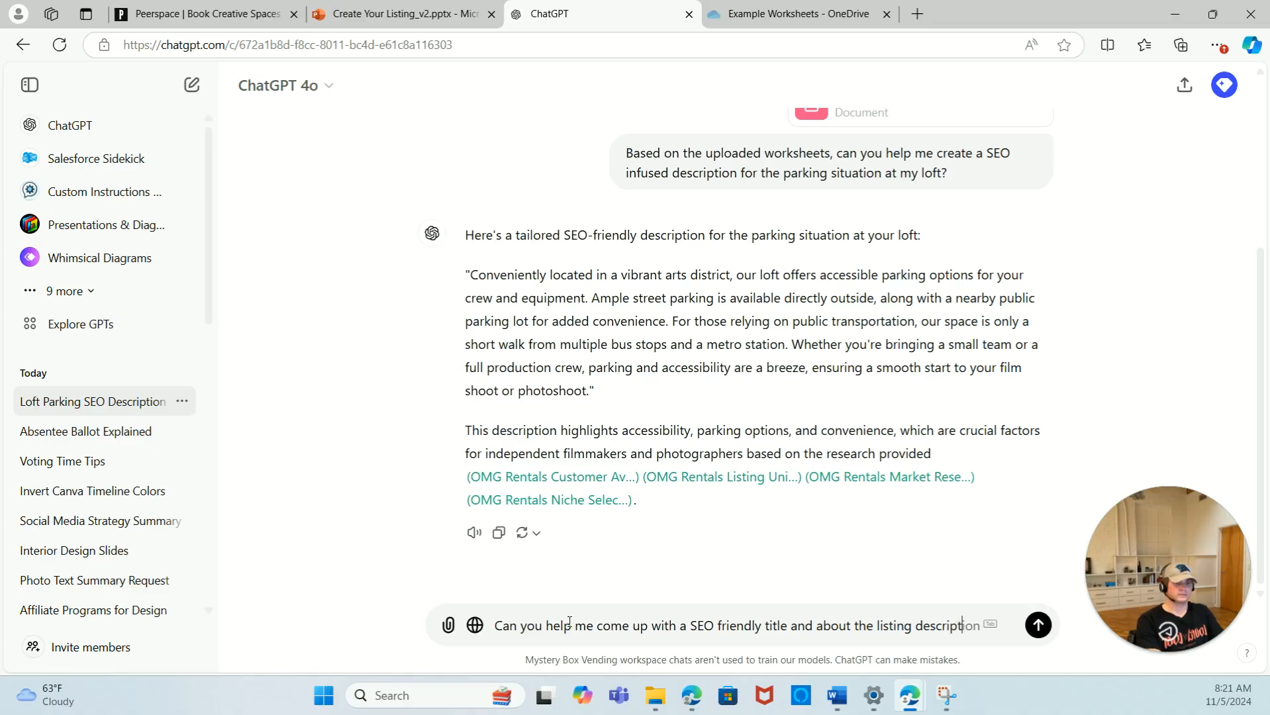
{"action": "type", "text": "pace?"}
{"action": "key", "text": "Return"}
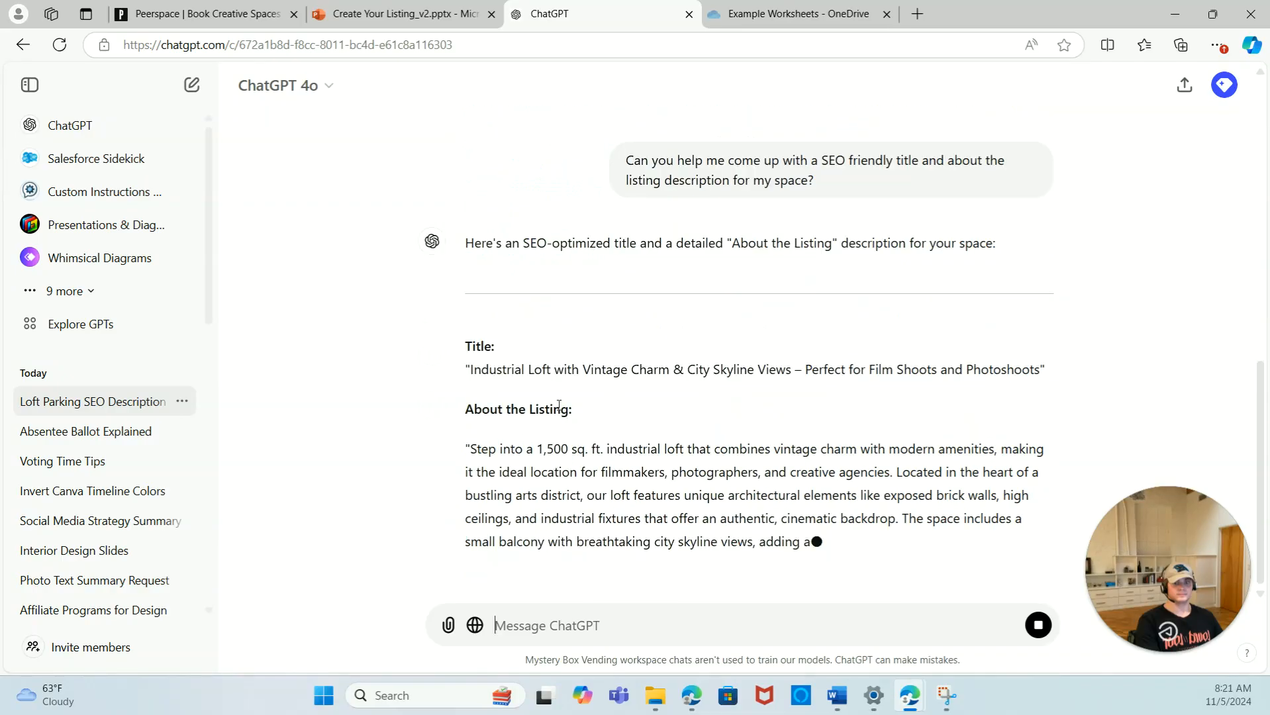
{"action": "left_click_drag", "start_coordinate": [472, 327], "coordinate": [793, 332]}
{"action": "key", "text": "ctrl+c"}
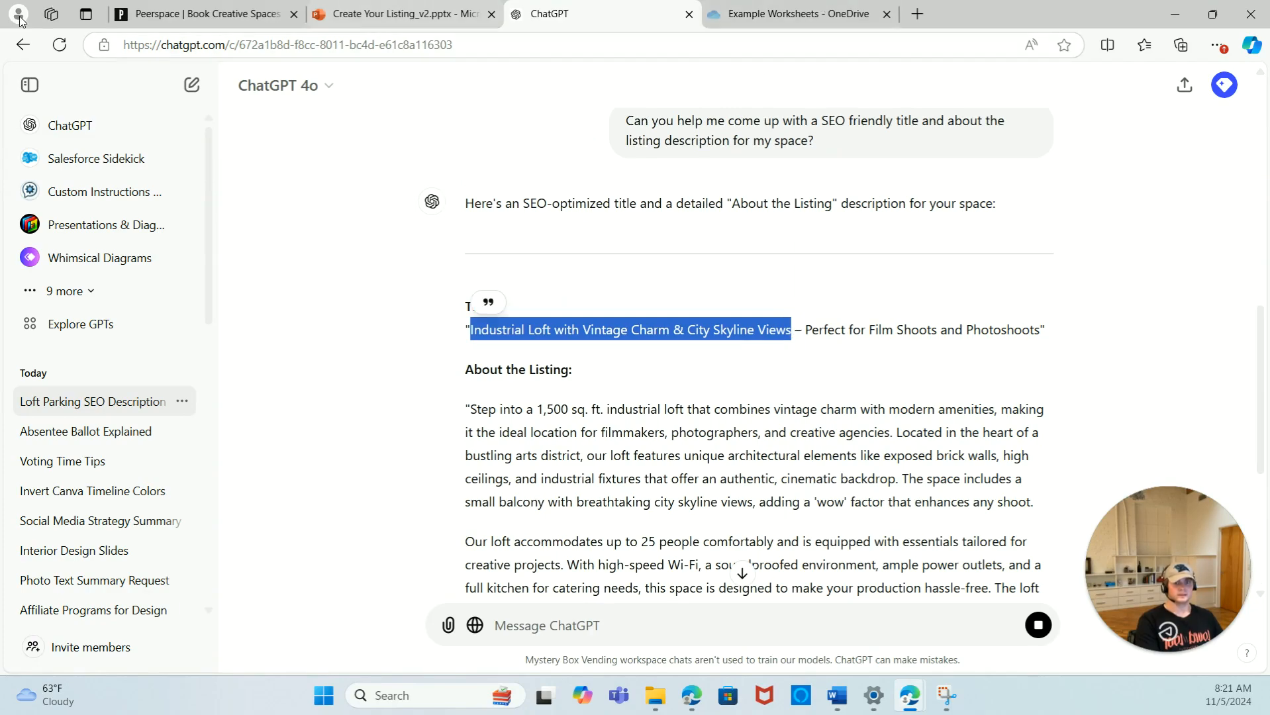
Step: Paste 'Industrial Loft with Vintage Charm & City Skyline Views' into the space title field
{"action": "left_click", "coordinate": [122, 12]}
{"action": "left_click", "coordinate": [268, 285]}
{"action": "key", "text": "ctrl+v"}
{"action": "left_click", "coordinate": [345, 351]}
{"action": "scroll", "coordinate": [348, 348], "scroll_direction": "down", "scroll_amount": 3}
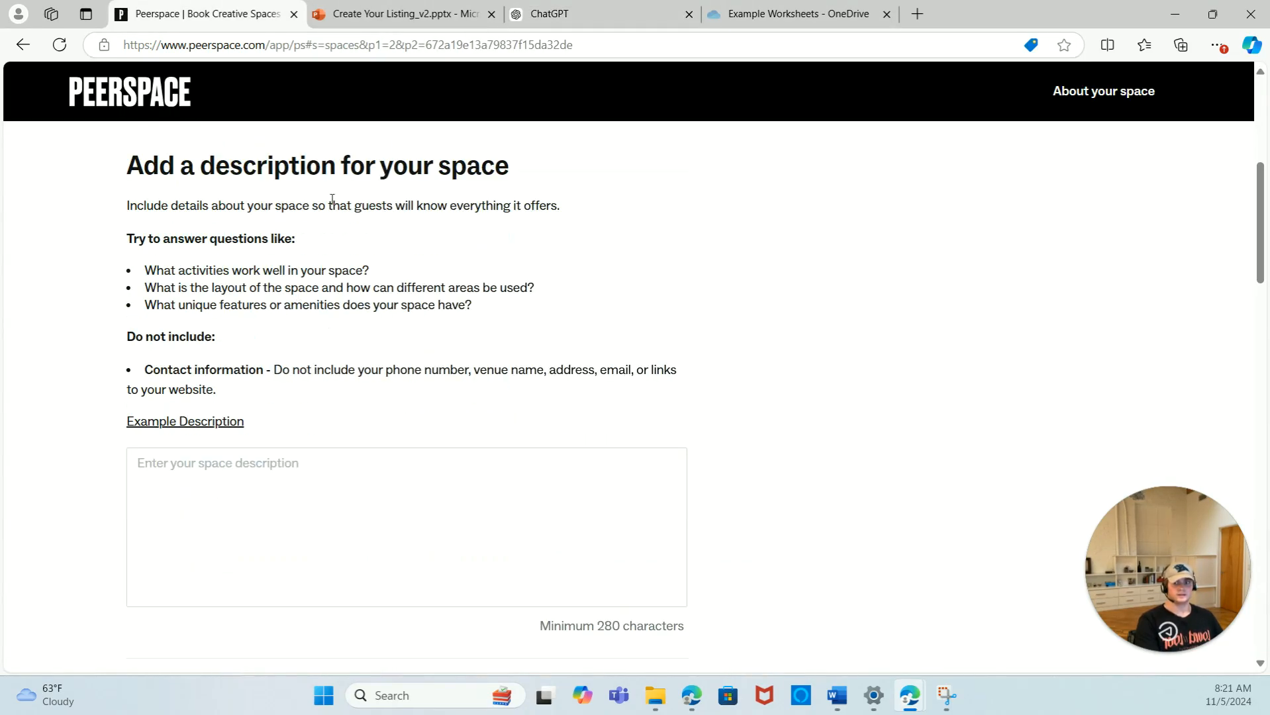
Step: Copy ChatGPT's About the Listing description and paste it into the space description box
{"action": "left_click", "coordinate": [410, 16]}
{"action": "left_click", "coordinate": [553, 18]}
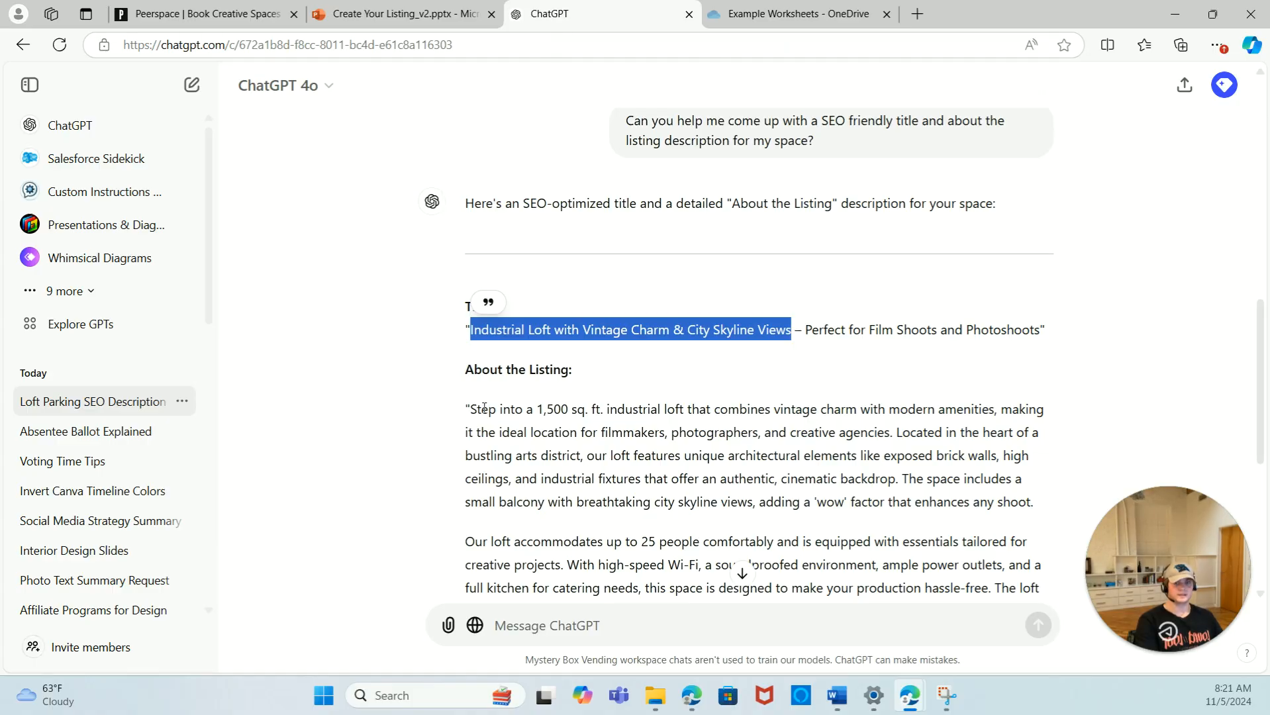
{"action": "left_click_drag", "start_coordinate": [469, 411], "coordinate": [811, 392]}
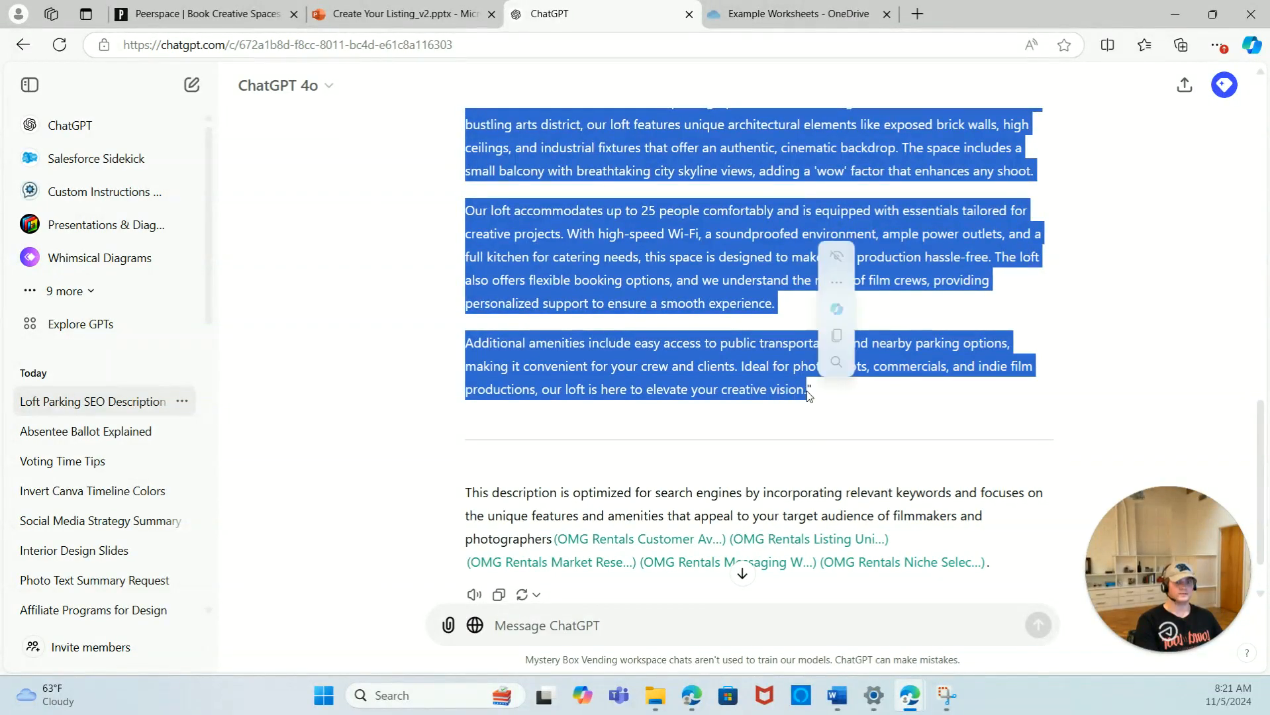
{"action": "left_click", "coordinate": [397, 15]}
{"action": "left_click", "coordinate": [199, 14]}
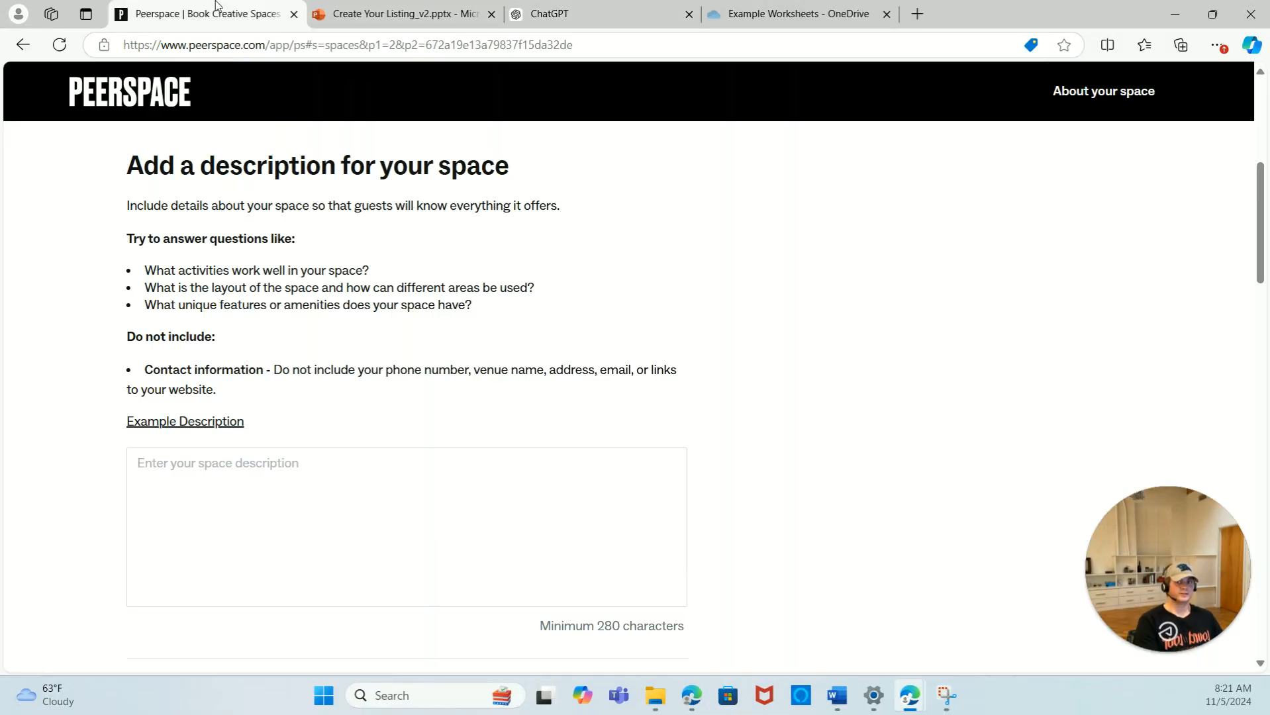
{"action": "left_click", "coordinate": [233, 481]}
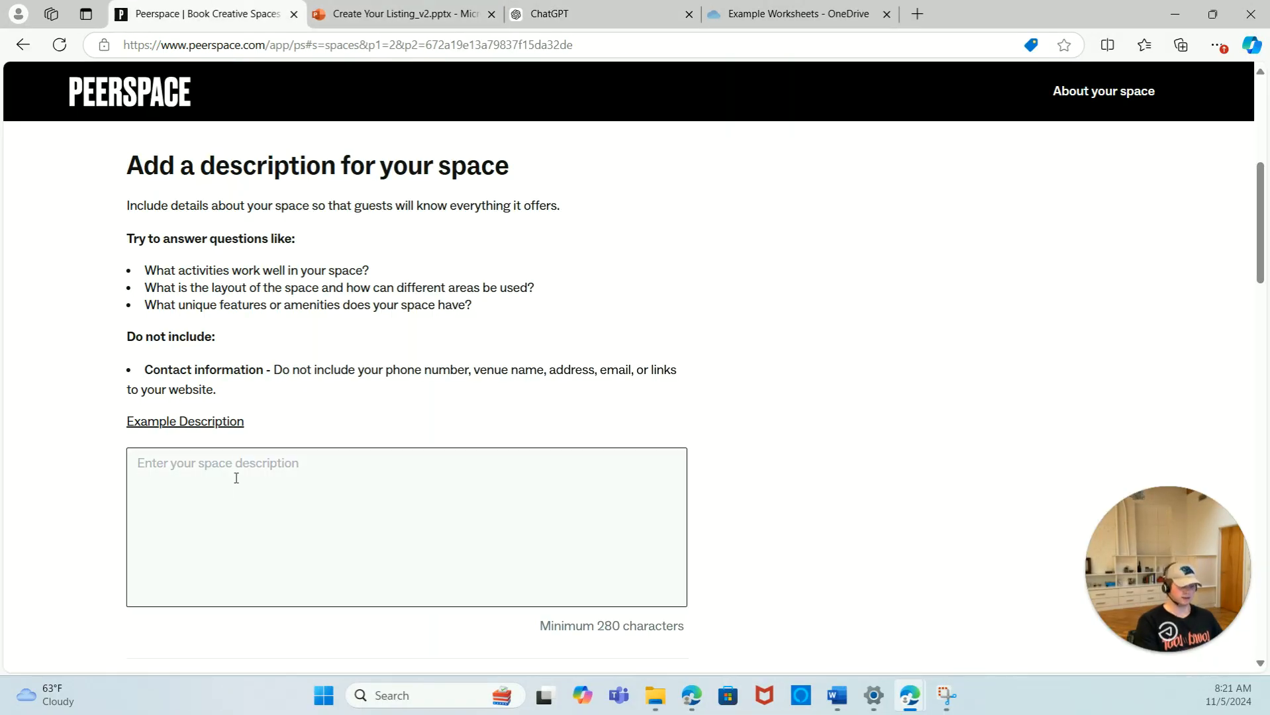
{"action": "key", "text": "ctrl+v"}
{"action": "scroll", "coordinate": [397, 464], "scroll_direction": "down", "scroll_amount": 3}
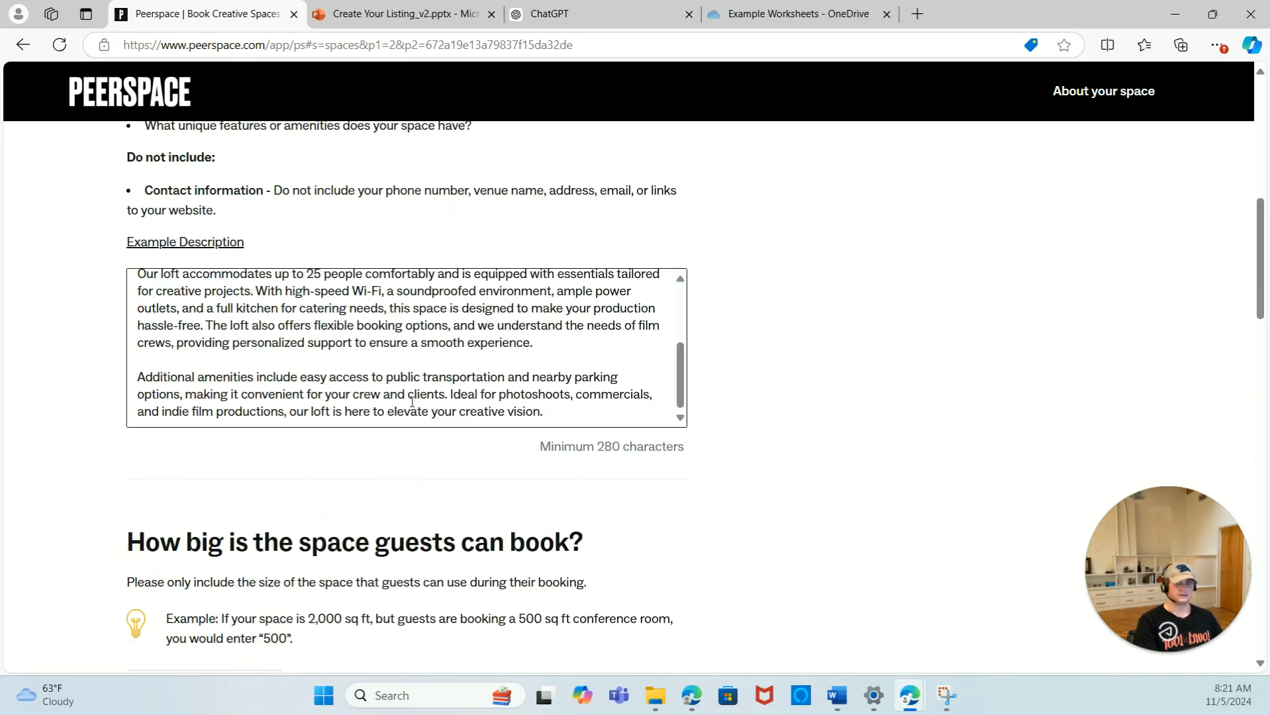
{"action": "scroll", "coordinate": [412, 402], "scroll_direction": "up", "scroll_amount": 5}
Step: Read the Example Description help article, then return to the listing form
{"action": "left_click", "coordinate": [204, 339]}
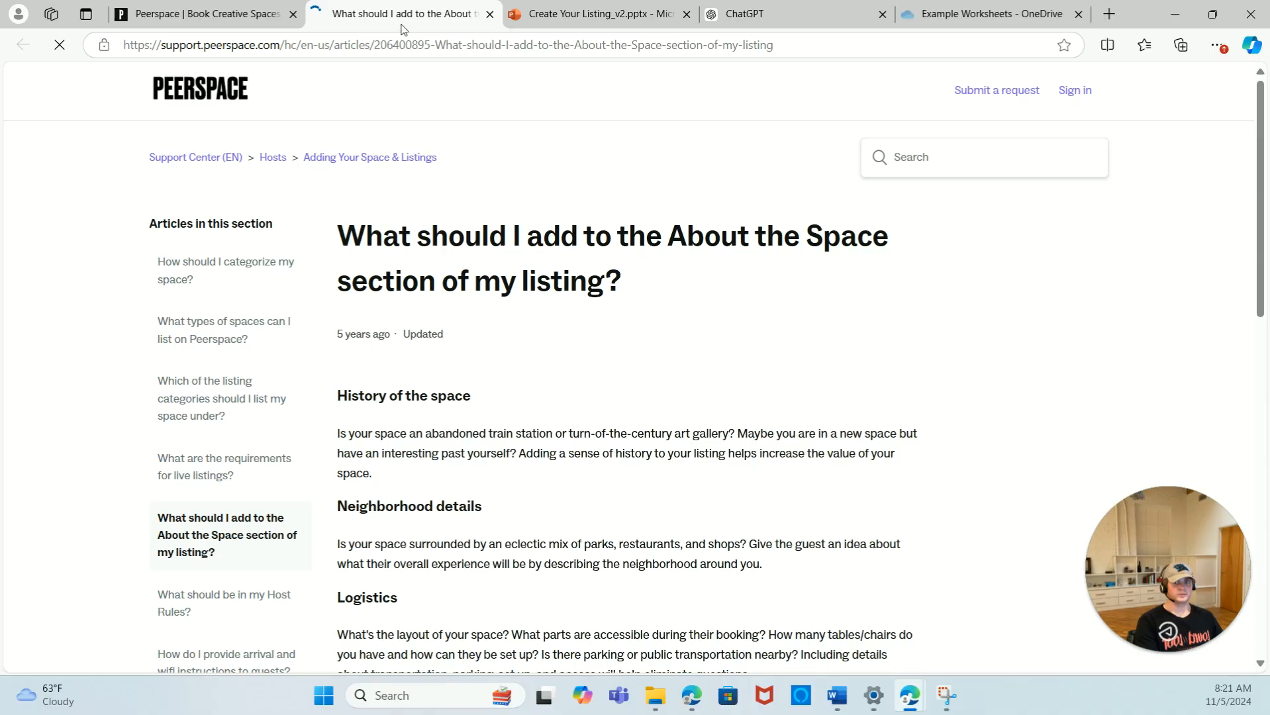
{"action": "mouse_move", "coordinate": [203, 7]}
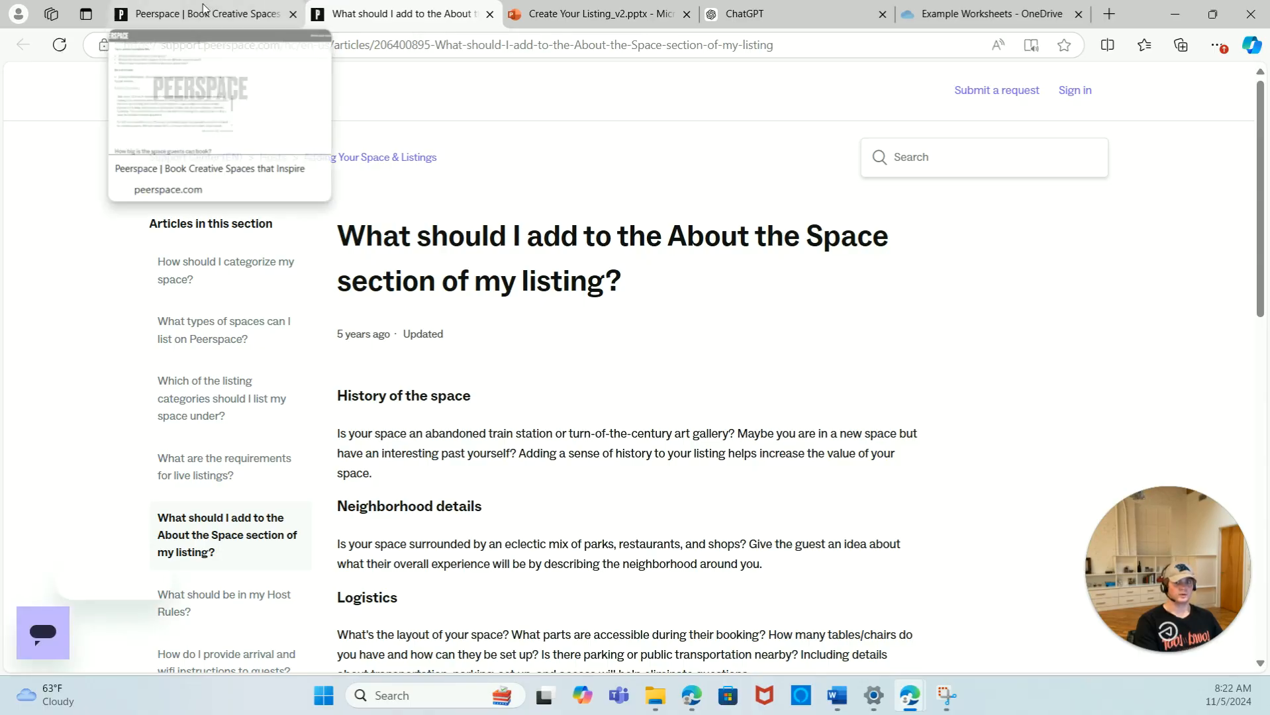
{"action": "scroll", "coordinate": [427, 358], "scroll_direction": "down", "scroll_amount": 5}
{"action": "scroll", "coordinate": [460, 202], "scroll_direction": "up", "scroll_amount": 3}
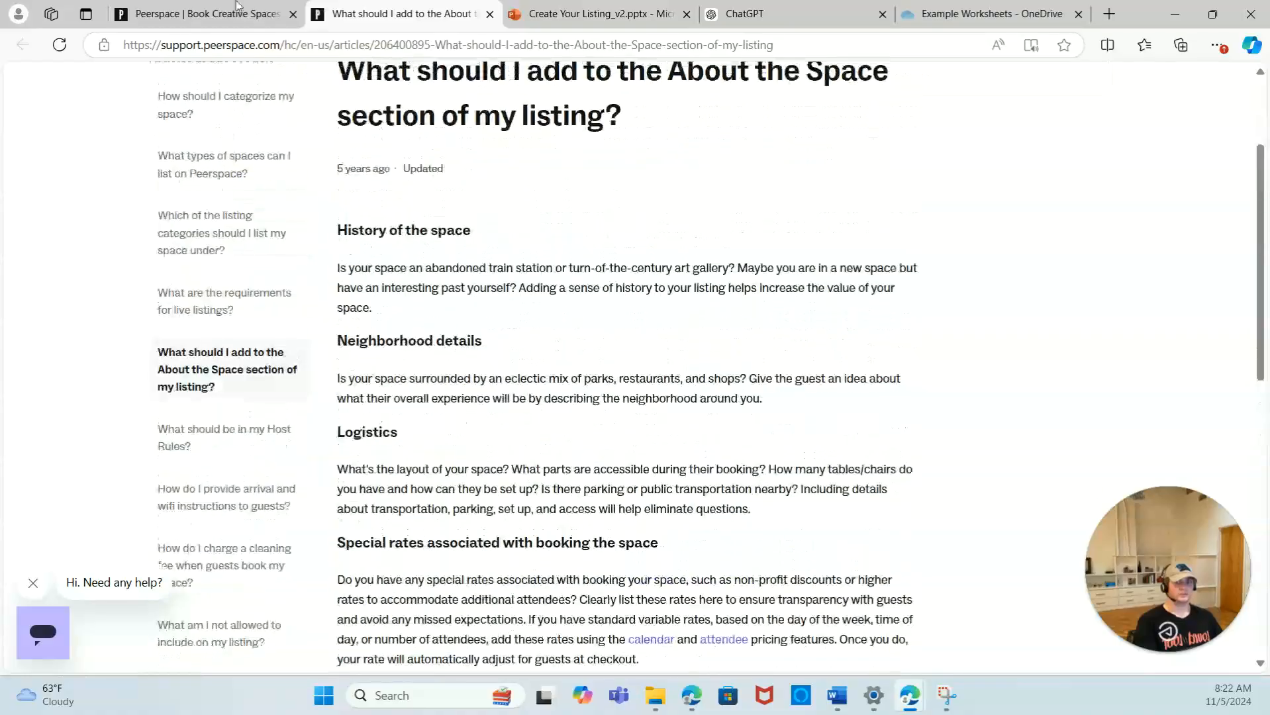
{"action": "left_click", "coordinate": [237, 8]}
{"action": "scroll", "coordinate": [397, 430], "scroll_direction": "down", "scroll_amount": 5}
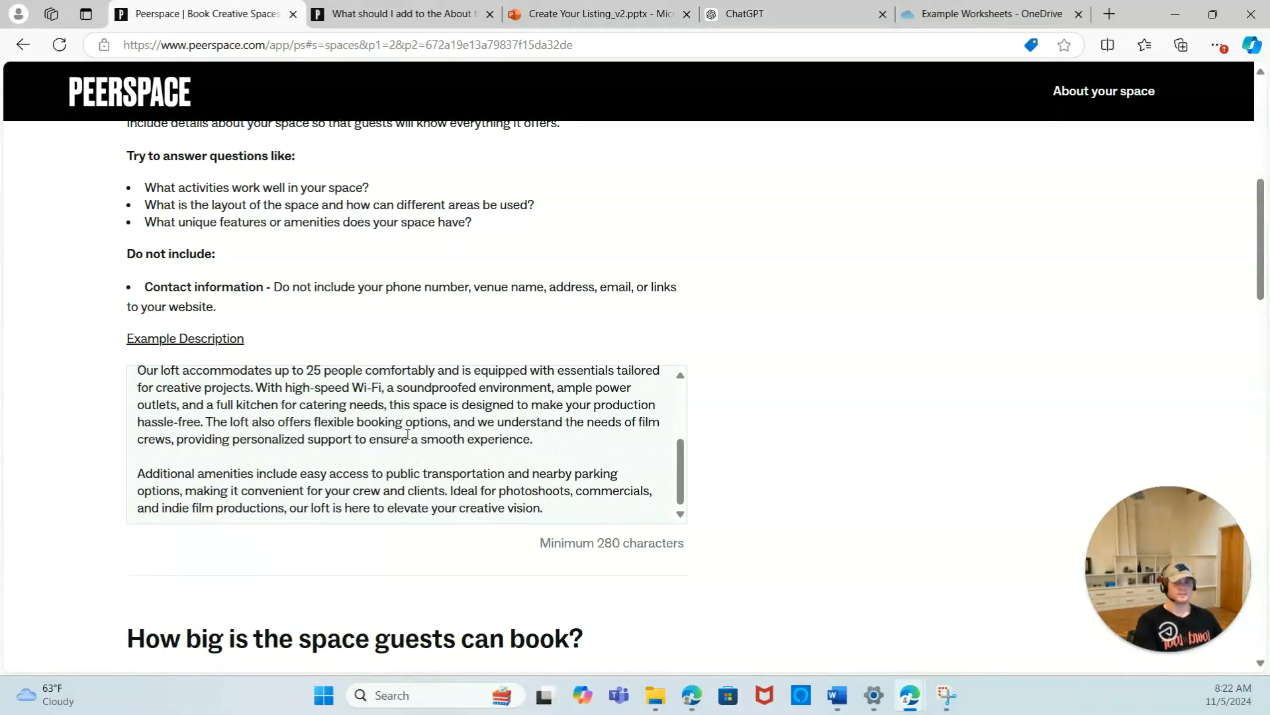
Step: Review the pasted loft description on the listing page
{"action": "scroll", "coordinate": [290, 293], "scroll_direction": "up", "scroll_amount": 5}
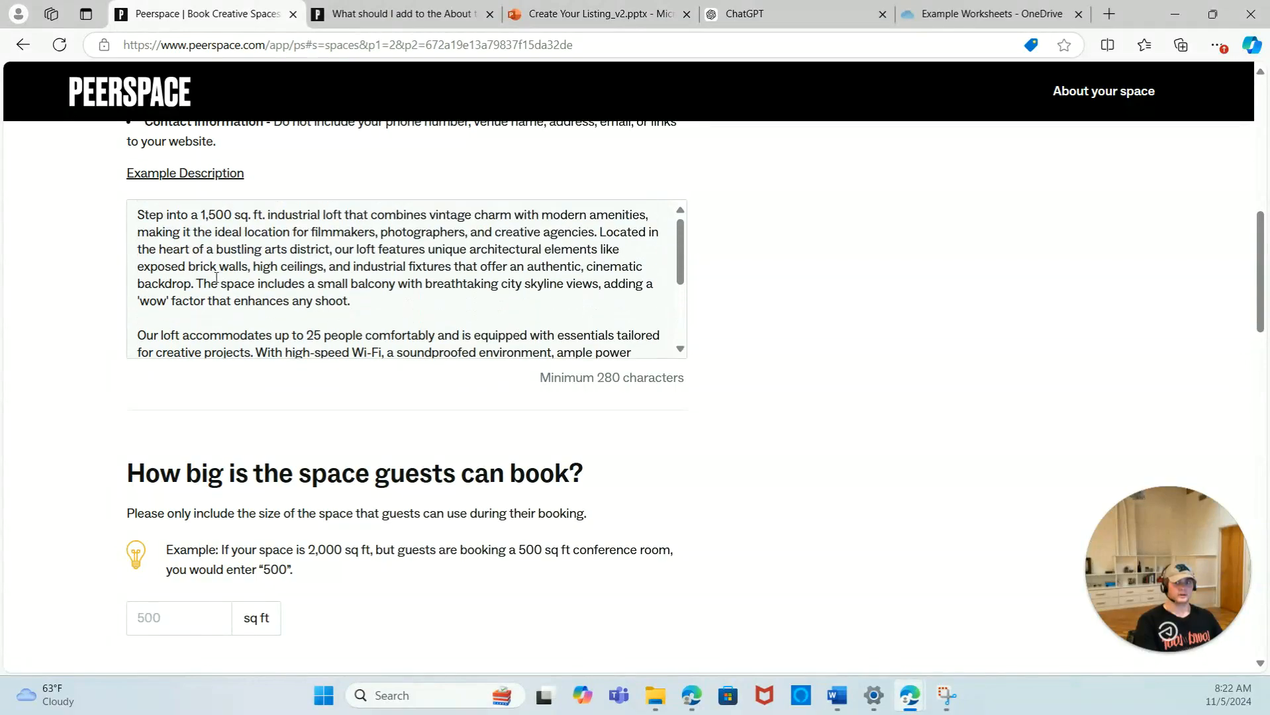
{"action": "left_click_drag", "start_coordinate": [137, 215], "coordinate": [349, 301]}
{"action": "scroll", "coordinate": [169, 244], "scroll_direction": "down", "scroll_amount": 1}
{"action": "left_click_drag", "start_coordinate": [139, 252], "coordinate": [503, 323]}
{"action": "left_click", "coordinate": [535, 331]}
{"action": "scroll", "coordinate": [430, 315], "scroll_direction": "up", "scroll_amount": 2}
{"action": "scroll", "coordinate": [331, 321], "scroll_direction": "down", "scroll_amount": 3}
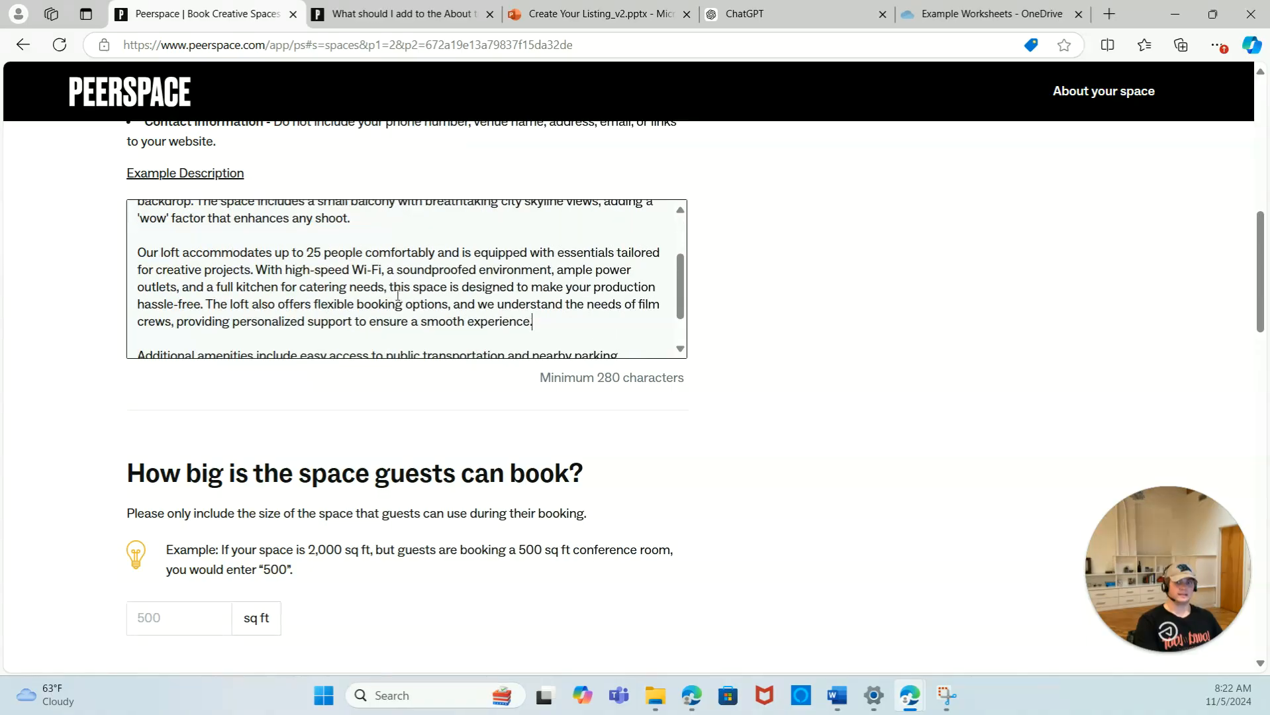
{"action": "scroll", "coordinate": [261, 326], "scroll_direction": "down", "scroll_amount": 1}
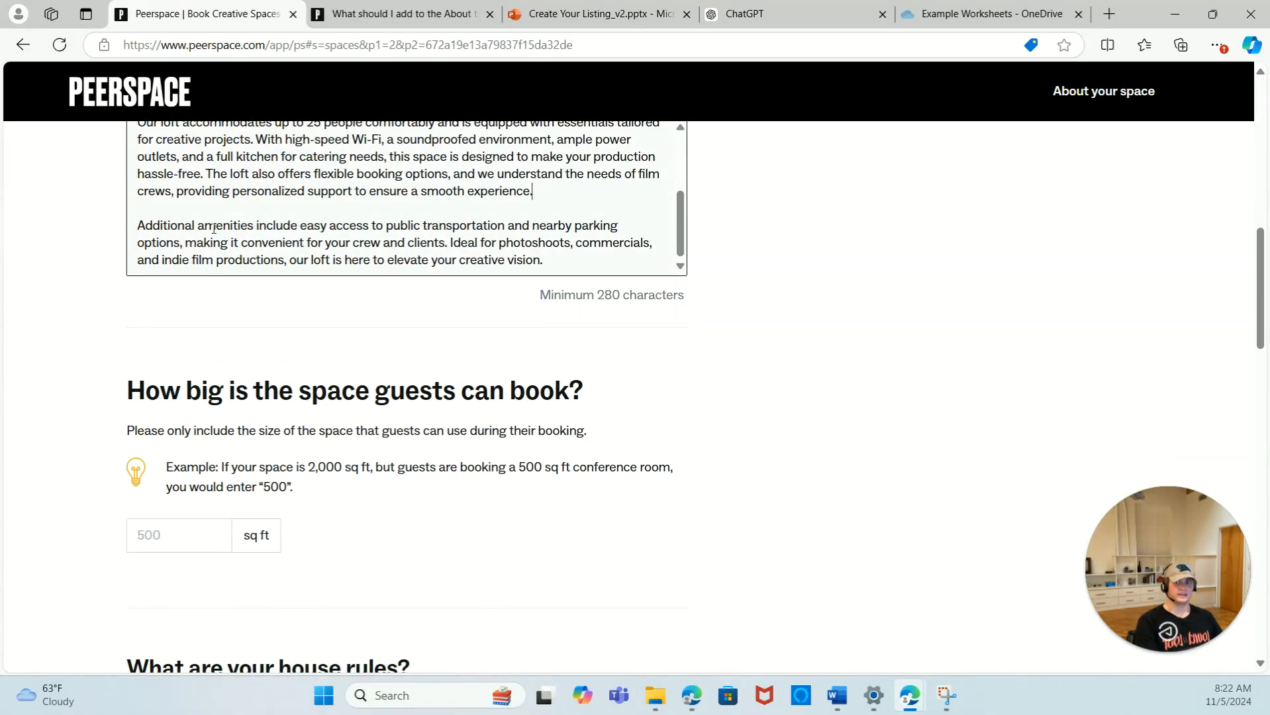
{"action": "scroll", "coordinate": [292, 235], "scroll_direction": "down", "scroll_amount": 1}
Step: Set the bookable space size to 2000 sq ft and focus the house rules box
{"action": "left_click", "coordinate": [216, 456]}
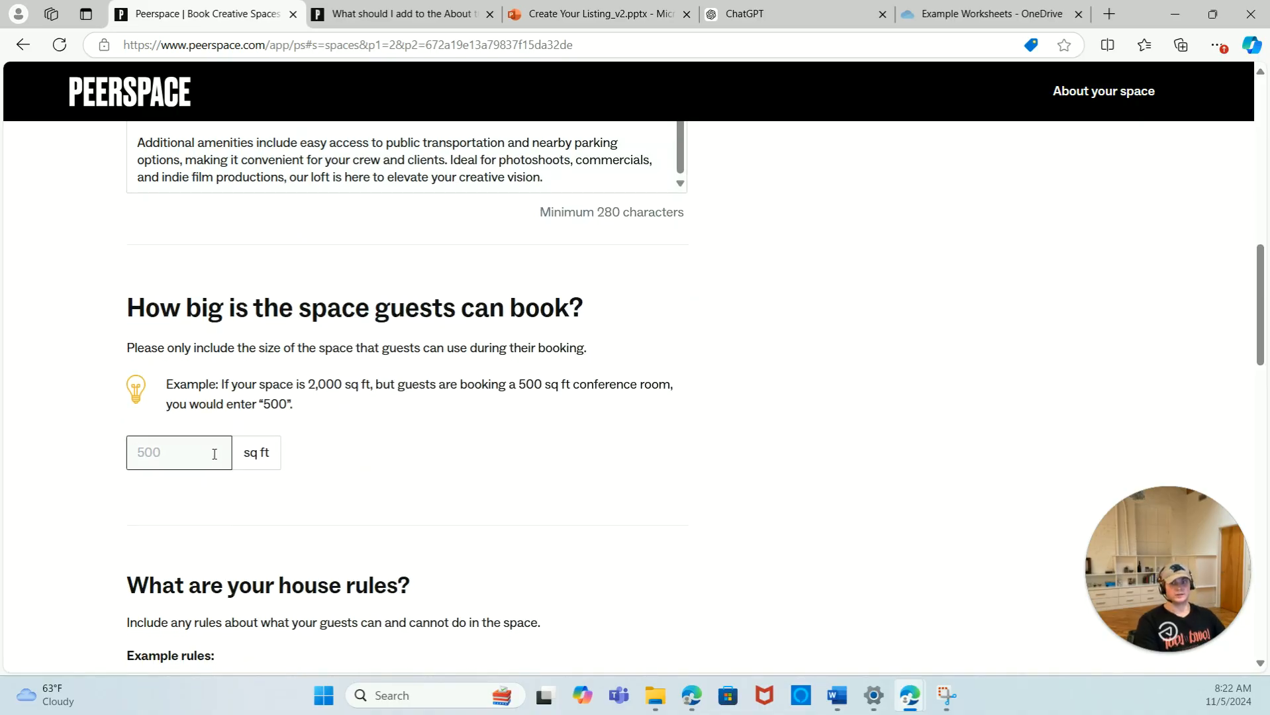
{"action": "left_click", "coordinate": [362, 530]}
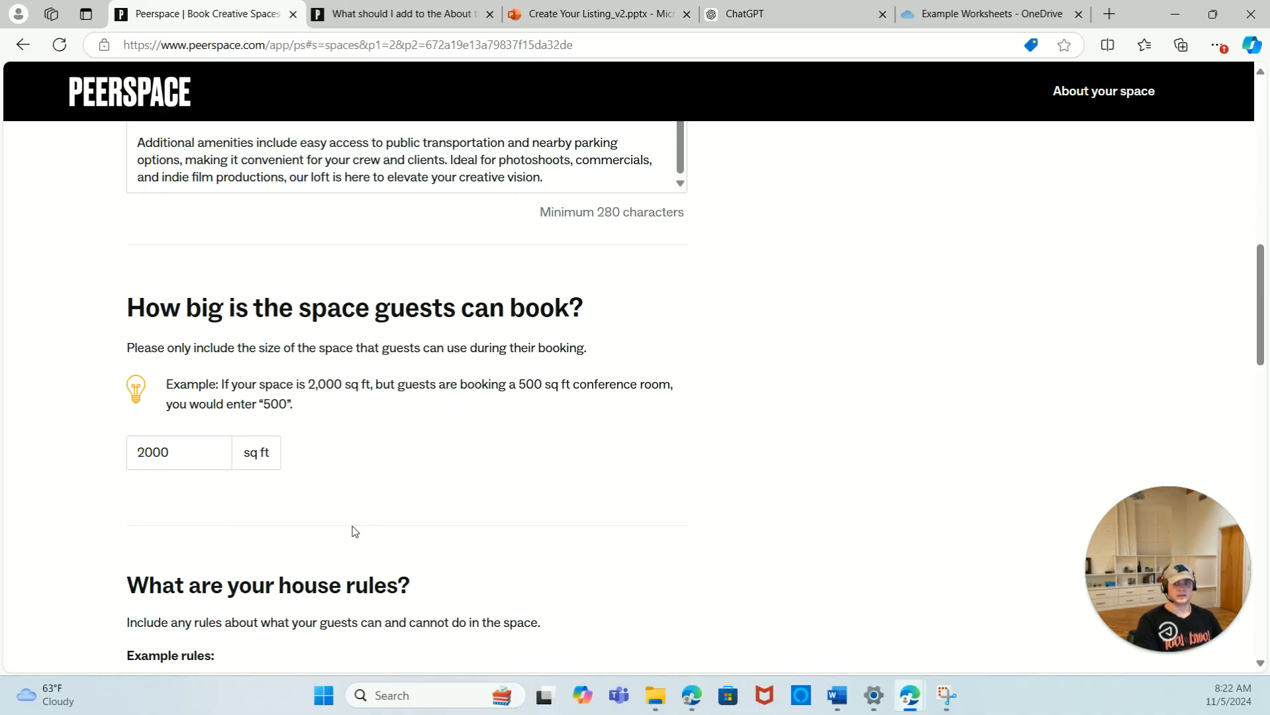
{"action": "scroll", "coordinate": [304, 483], "scroll_direction": "down", "scroll_amount": 4}
{"action": "scroll", "coordinate": [288, 276], "scroll_direction": "down", "scroll_amount": 2}
{"action": "left_click", "coordinate": [246, 432]}
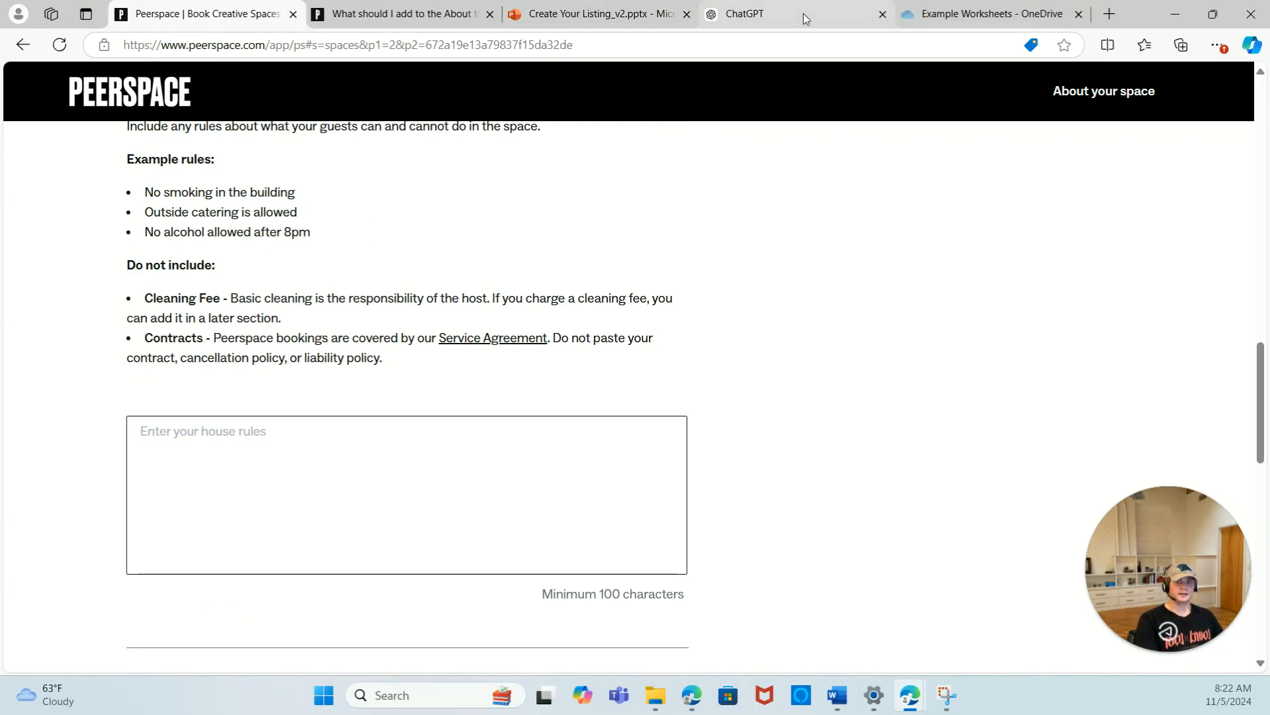
Step: Ask ChatGPT to write house rules for the space and select its ten-section reply
{"action": "left_click", "coordinate": [744, 13]}
{"action": "left_click", "coordinate": [568, 622]}
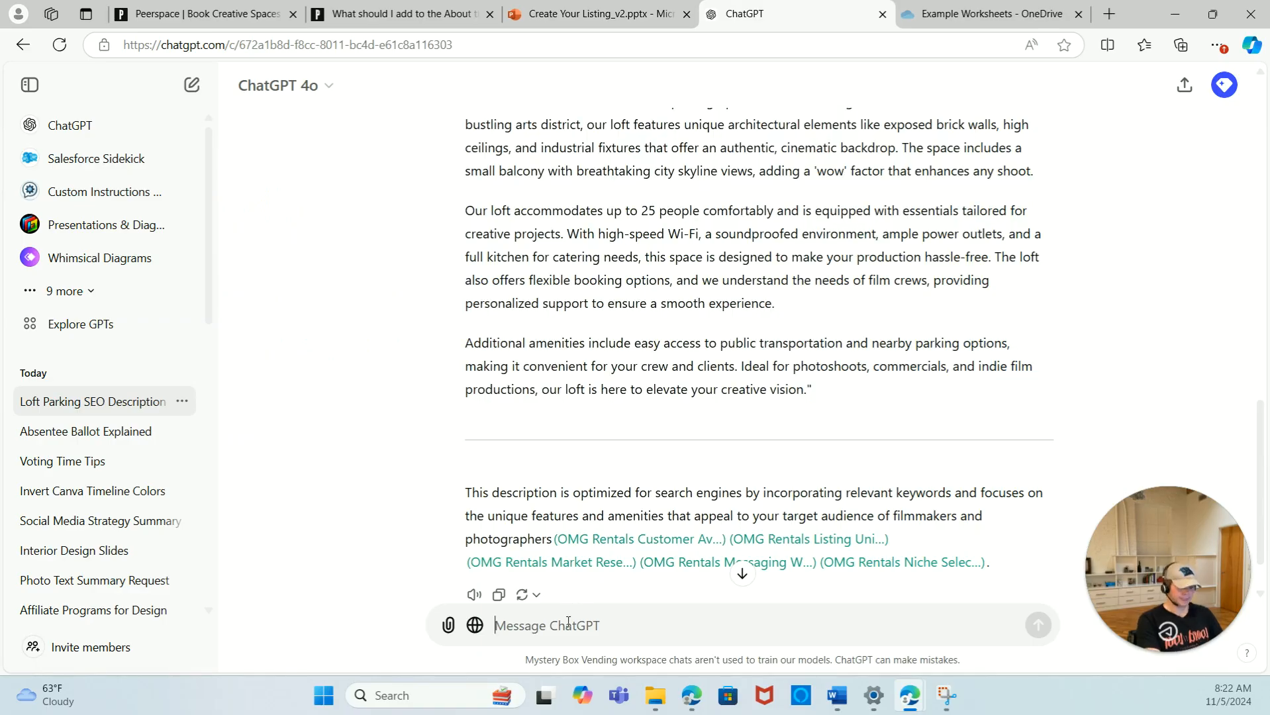
{"action": "type", "text": "Can you help me type out"}
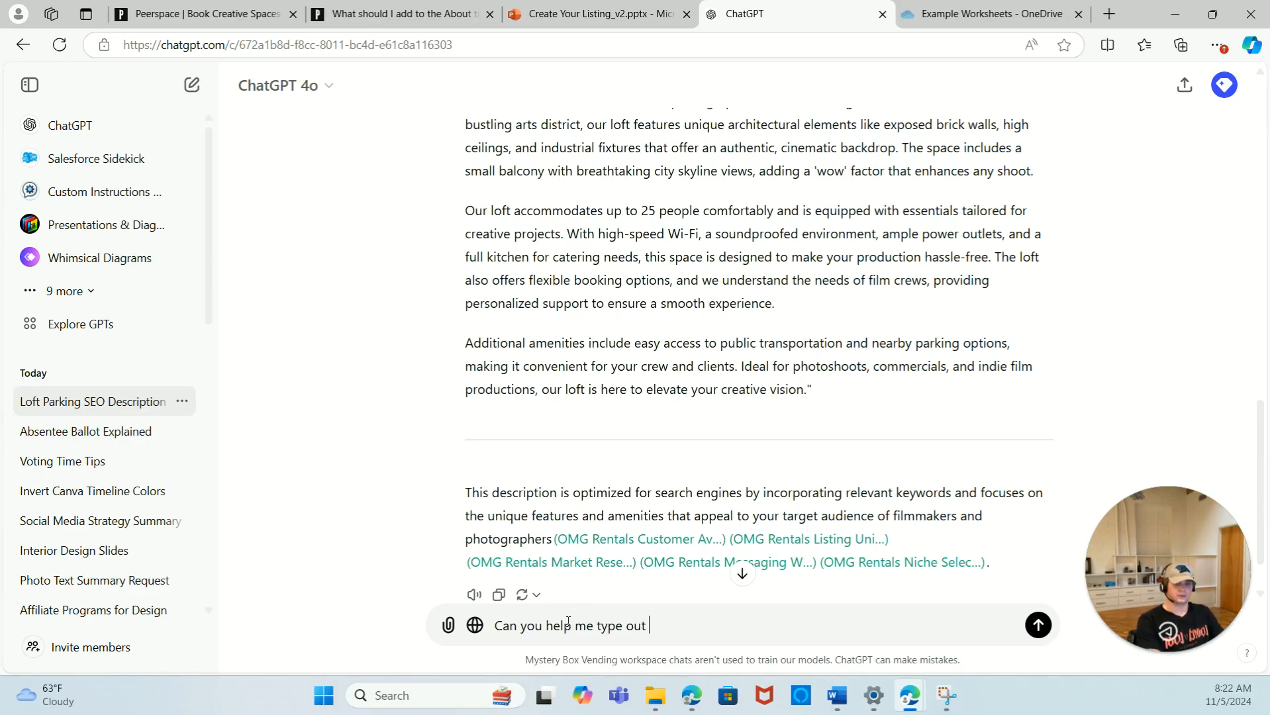
{"action": "type", "text": " the House ru"}
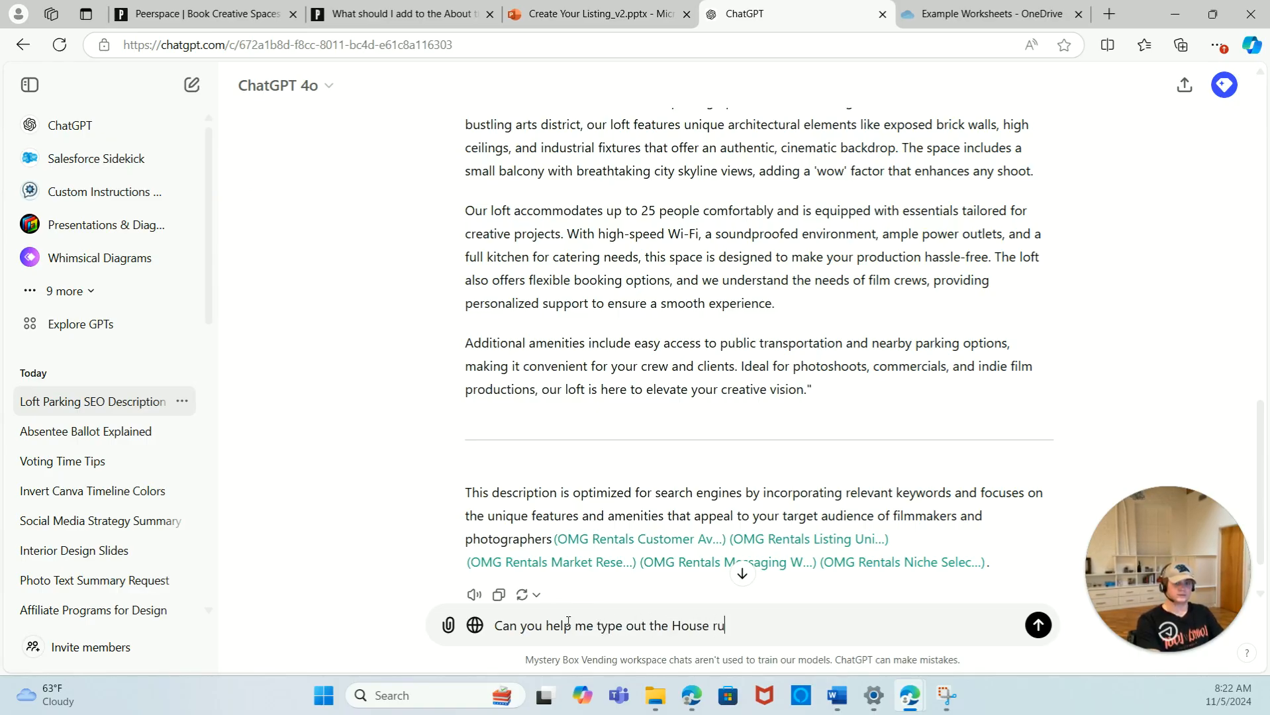
{"action": "type", "text": "les for my space"}
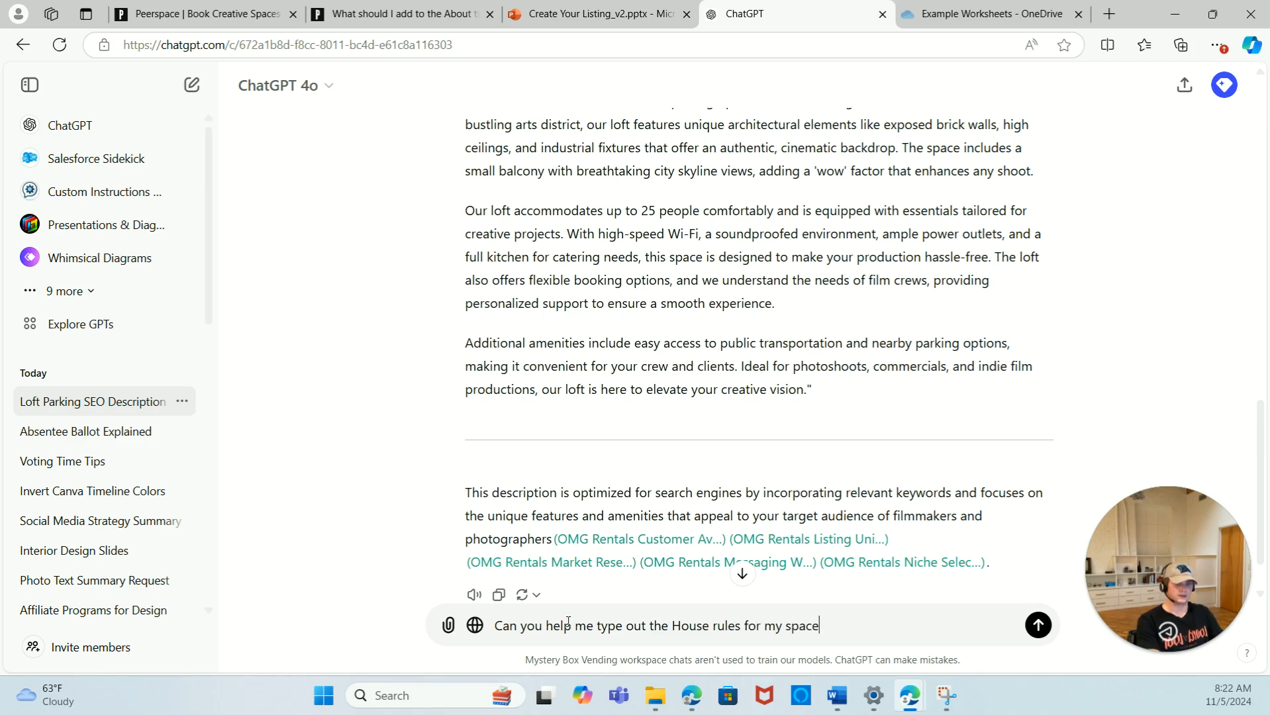
{"action": "type", "text": "?"}
{"action": "key", "text": "Return"}
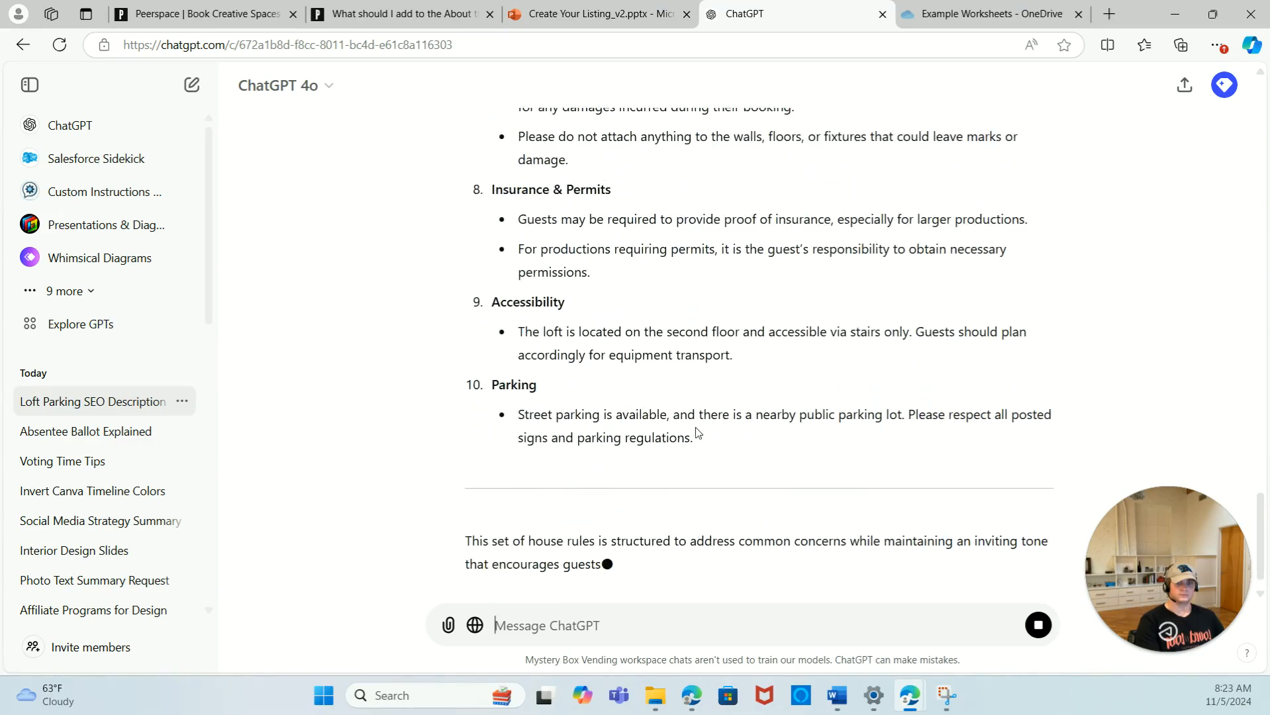
{"action": "left_click_drag", "start_coordinate": [695, 418], "coordinate": [498, 335]}
{"action": "scroll", "coordinate": [598, 354], "scroll_direction": "up", "scroll_amount": 5}
{"action": "scroll", "coordinate": [531, 351], "scroll_direction": "up", "scroll_amount": 8}
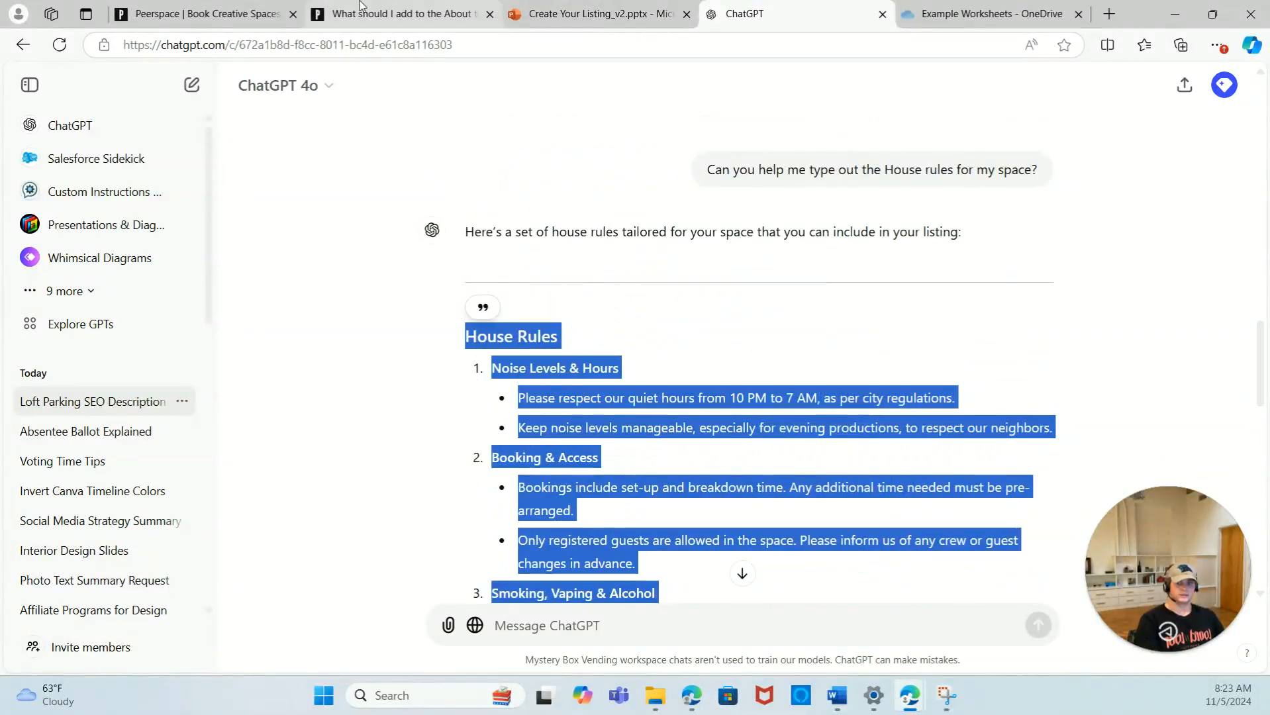
Step: Paste the ChatGPT house rules into the Peerspace house rules box
{"action": "left_click", "coordinate": [382, 4]}
{"action": "left_click", "coordinate": [542, 4]}
{"action": "left_click", "coordinate": [166, 3]}
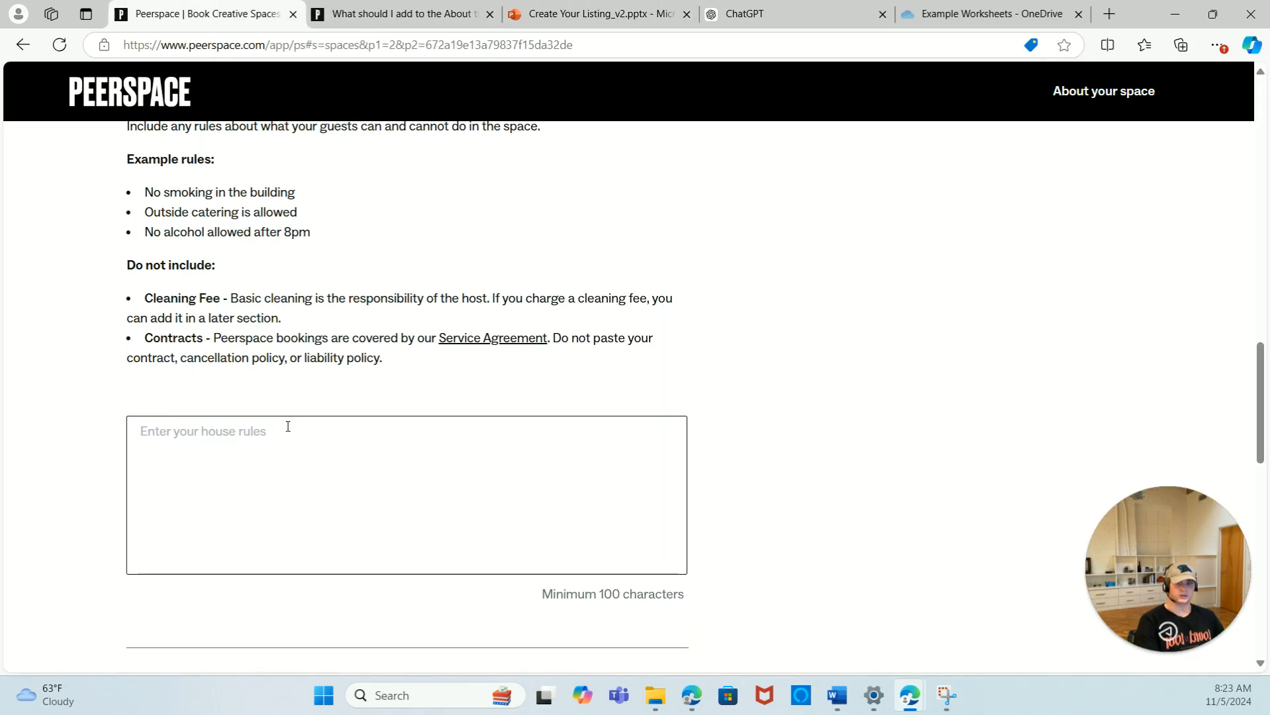
{"action": "key", "text": "ctrl+v"}
{"action": "scroll", "coordinate": [362, 476], "scroll_direction": "up", "scroll_amount": 5}
{"action": "scroll", "coordinate": [370, 470], "scroll_direction": "down", "scroll_amount": 2}
{"action": "scroll", "coordinate": [371, 470], "scroll_direction": "down", "scroll_amount": 5}
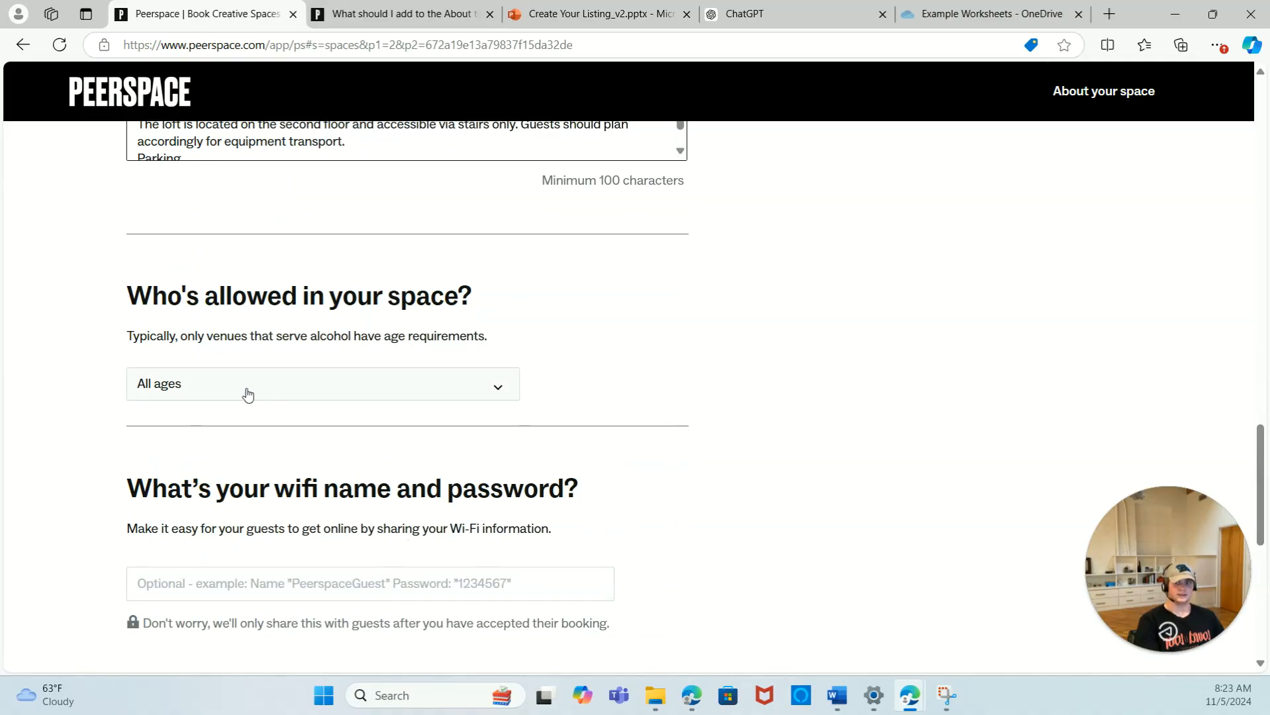
{"action": "scroll", "coordinate": [246, 395], "scroll_direction": "down", "scroll_amount": 2}
Step: Set the age requirement to All ages after briefly choosing Ages 21+
{"action": "left_click", "coordinate": [238, 231]}
{"action": "scroll", "coordinate": [235, 445], "scroll_direction": "down", "scroll_amount": 2}
{"action": "scroll", "coordinate": [225, 328], "scroll_direction": "up", "scroll_amount": 2}
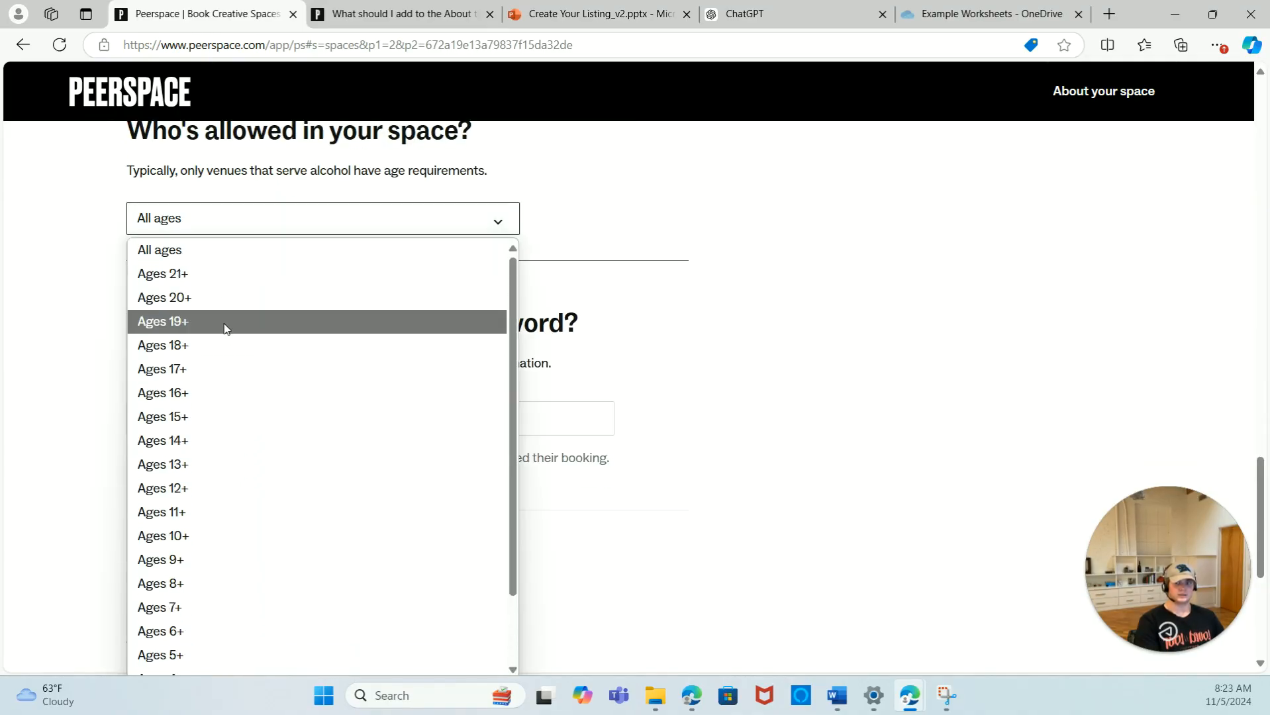
{"action": "left_click", "coordinate": [212, 276]}
{"action": "left_click", "coordinate": [207, 218]}
{"action": "left_click", "coordinate": [166, 249]}
Step: Enter the wifi network name and password in the wifi details field
{"action": "scroll", "coordinate": [292, 294], "scroll_direction": "down", "scroll_amount": 2}
{"action": "left_click_drag", "start_coordinate": [134, 162], "coordinate": [379, 166]}
{"action": "left_click", "coordinate": [235, 219]}
{"action": "left_click", "coordinate": [235, 260]}
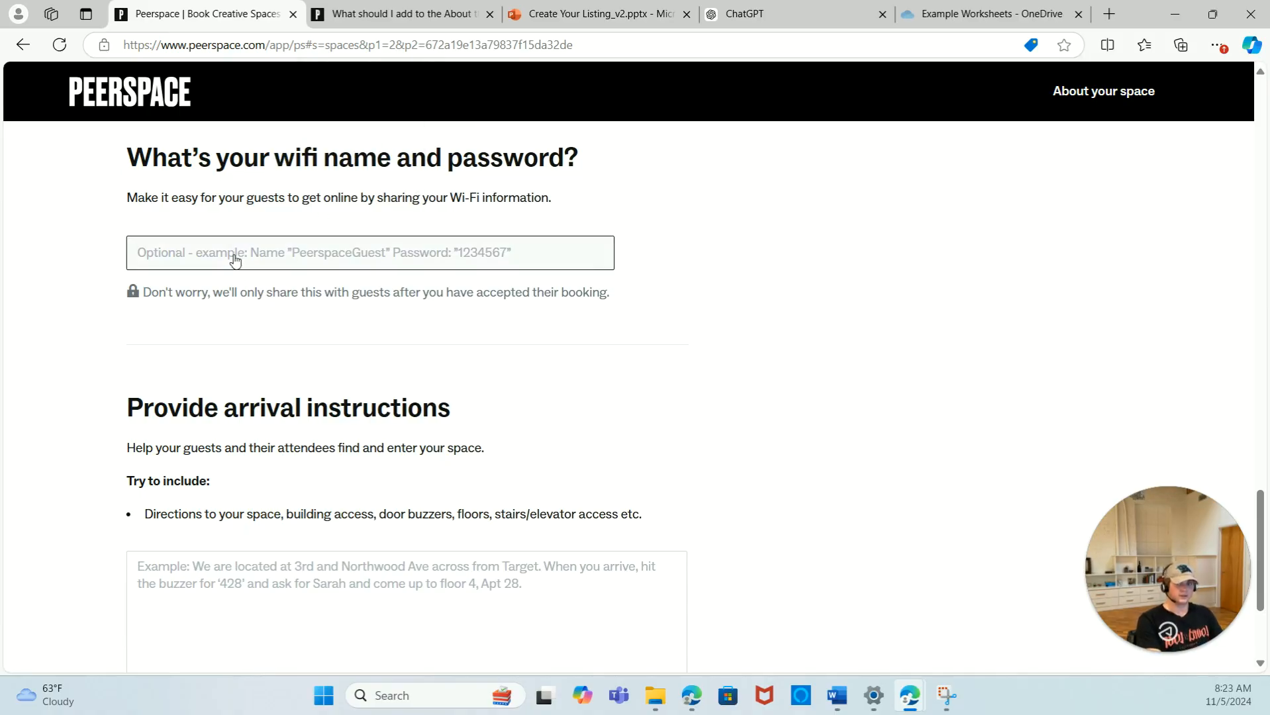
{"action": "type", "text": "Peerspace "}
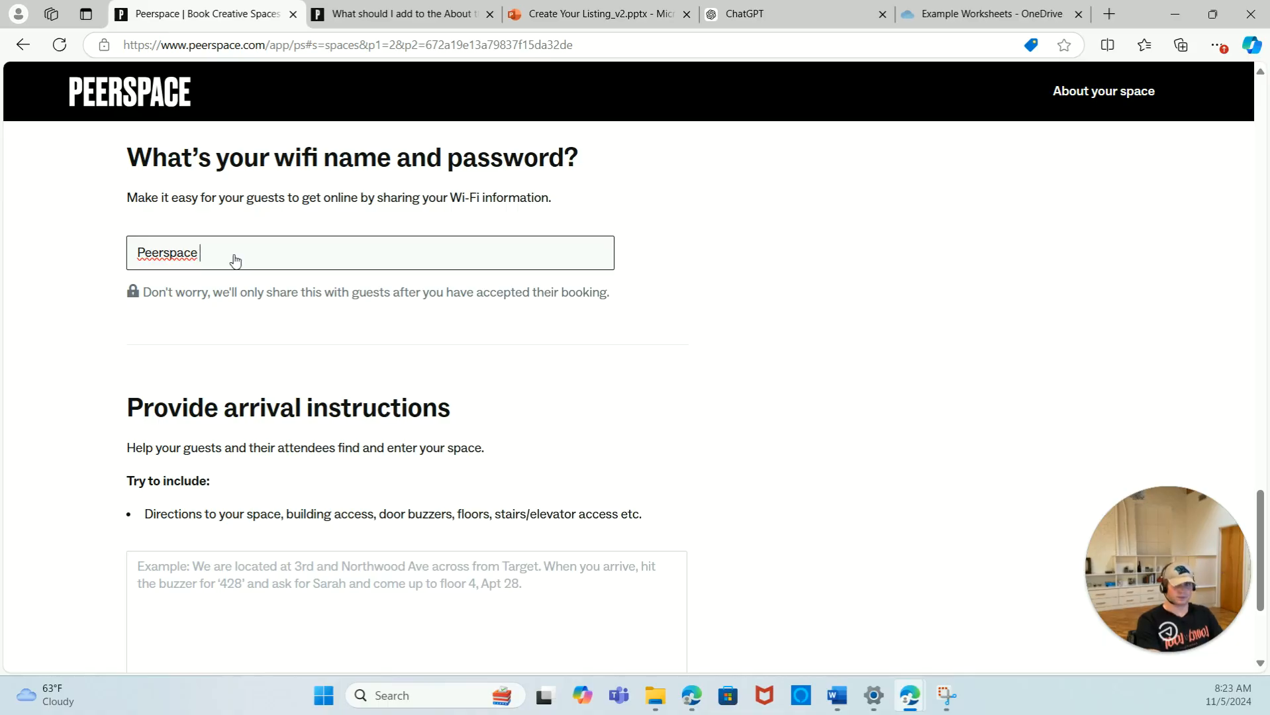
{"action": "type", "text": "password:pas"}
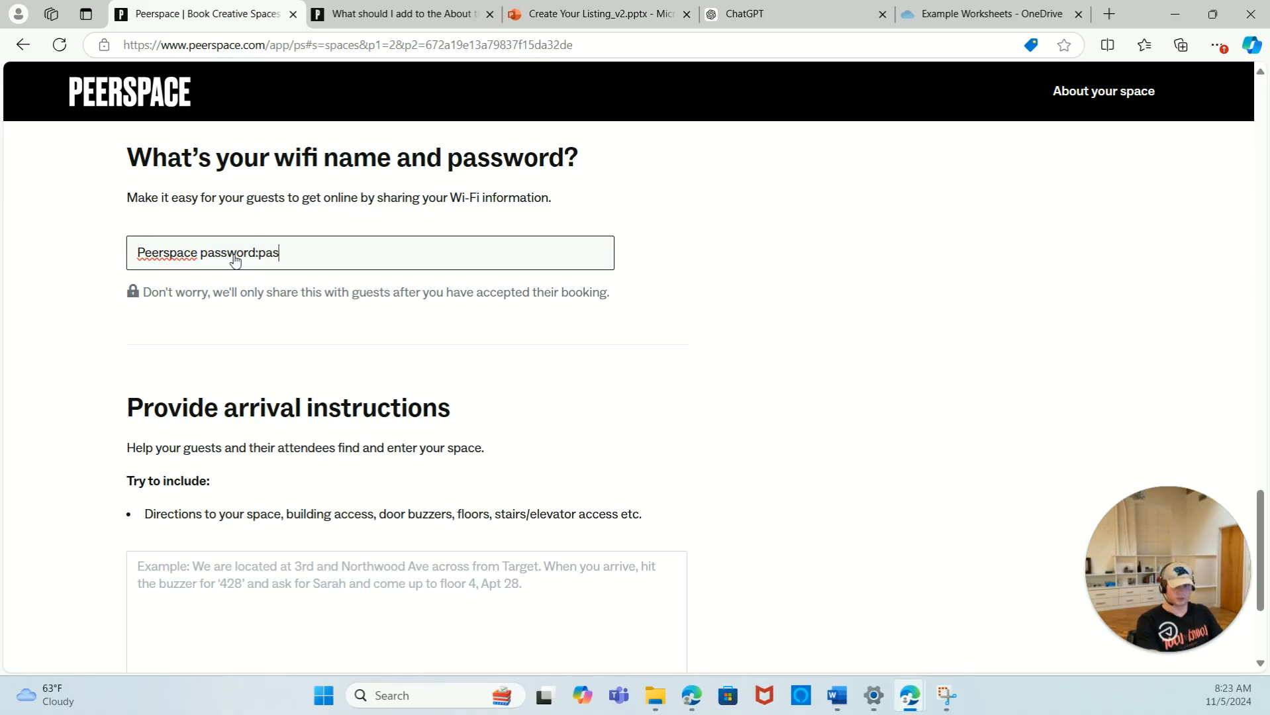
{"action": "key", "text": "BackSpace"}
{"action": "type", "text": "password"}
Step: Review the page text and move into the arrival instructions box
{"action": "scroll", "coordinate": [236, 258], "scroll_direction": "down", "scroll_amount": 3}
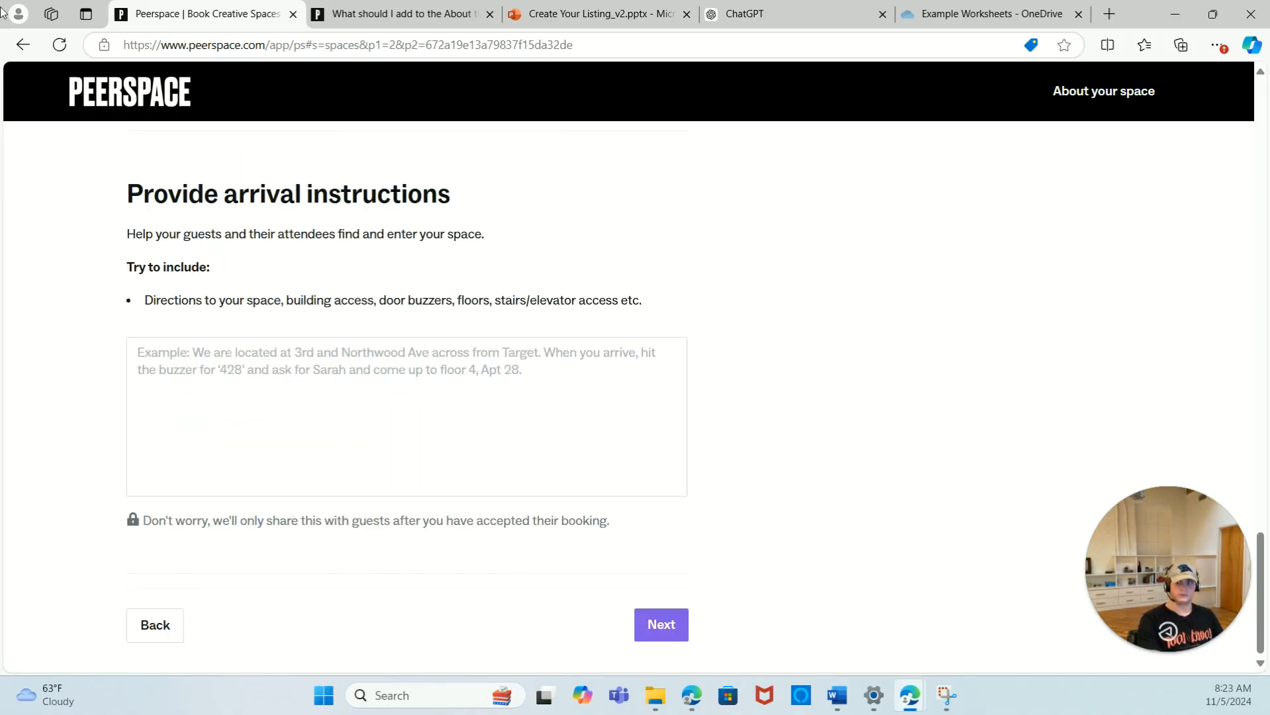
{"action": "scroll", "coordinate": [441, 226], "scroll_direction": "up", "scroll_amount": 2}
{"action": "scroll", "coordinate": [352, 244], "scroll_direction": "up", "scroll_amount": 1}
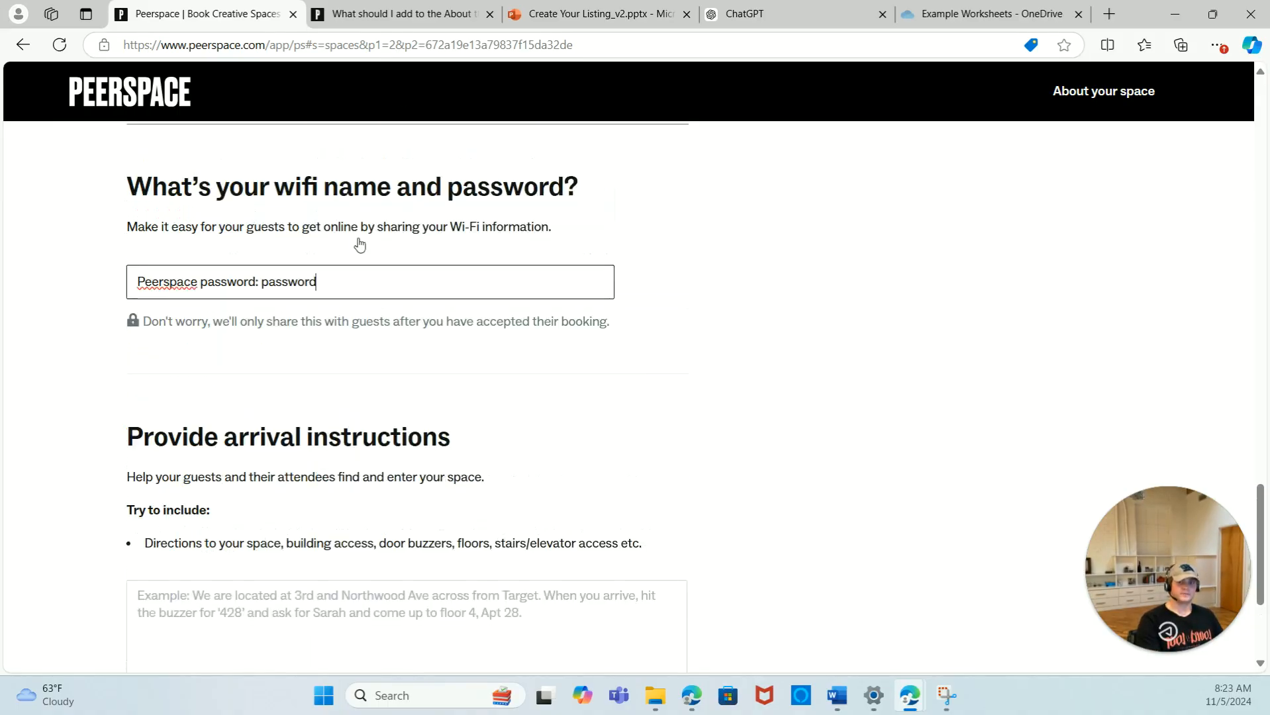
{"action": "scroll", "coordinate": [264, 292], "scroll_direction": "down", "scroll_amount": 3}
{"action": "left_click_drag", "start_coordinate": [146, 203], "coordinate": [304, 195]}
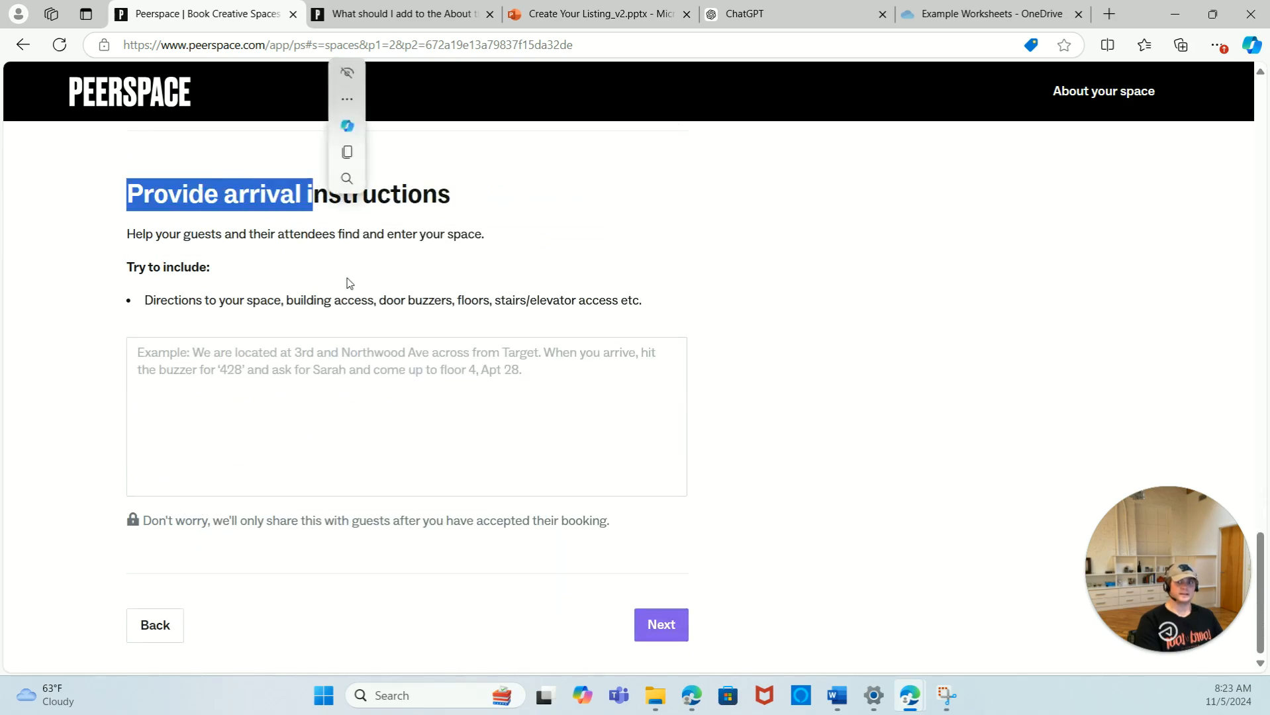
{"action": "left_click", "coordinate": [188, 194]}
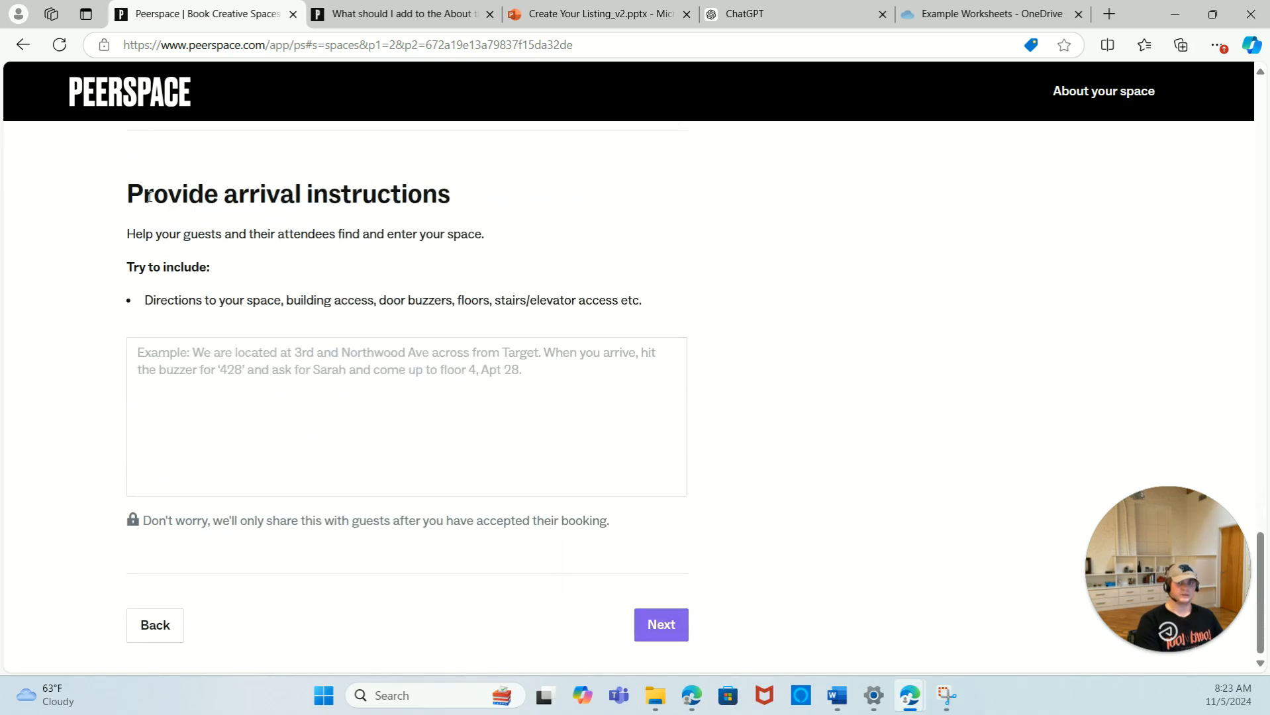
{"action": "left_click_drag", "start_coordinate": [123, 206], "coordinate": [424, 196]}
{"action": "left_click", "coordinate": [240, 229]}
{"action": "left_click_drag", "start_coordinate": [126, 195], "coordinate": [247, 197]}
{"action": "left_click", "coordinate": [195, 201]}
{"action": "left_click_drag", "start_coordinate": [127, 213], "coordinate": [205, 210]}
{"action": "left_click", "coordinate": [250, 223]}
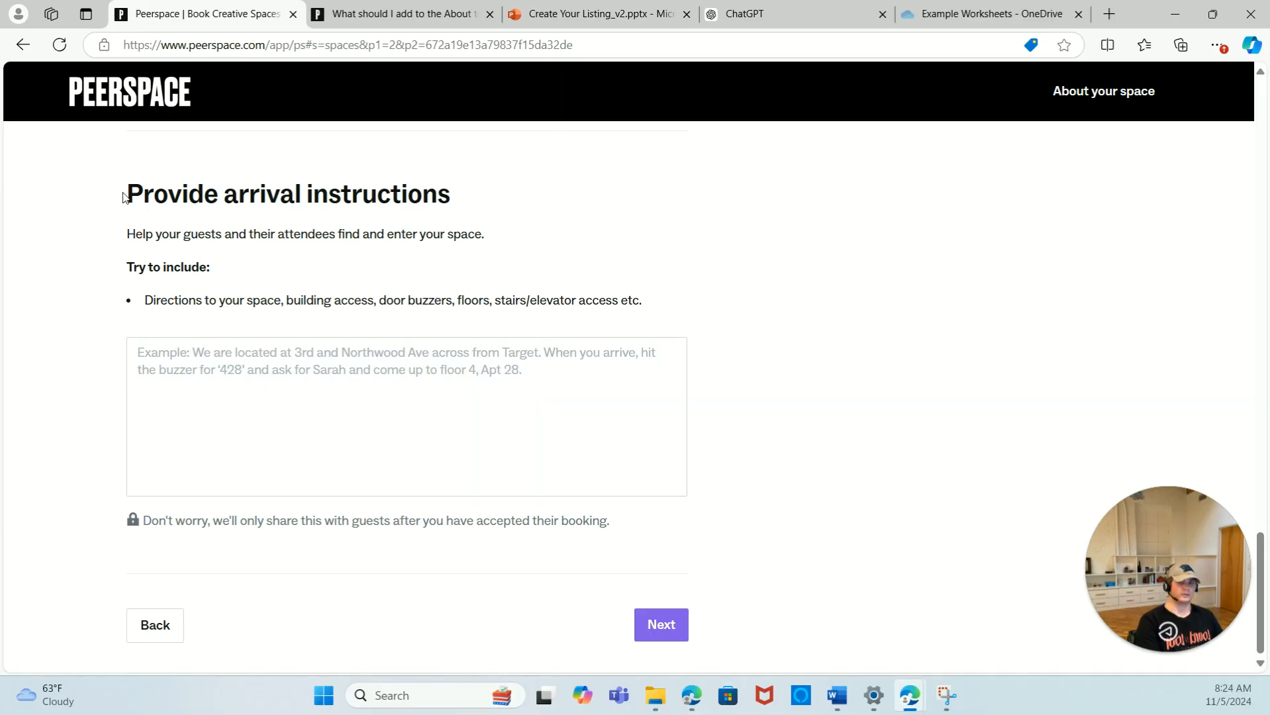
{"action": "left_click", "coordinate": [326, 398]}
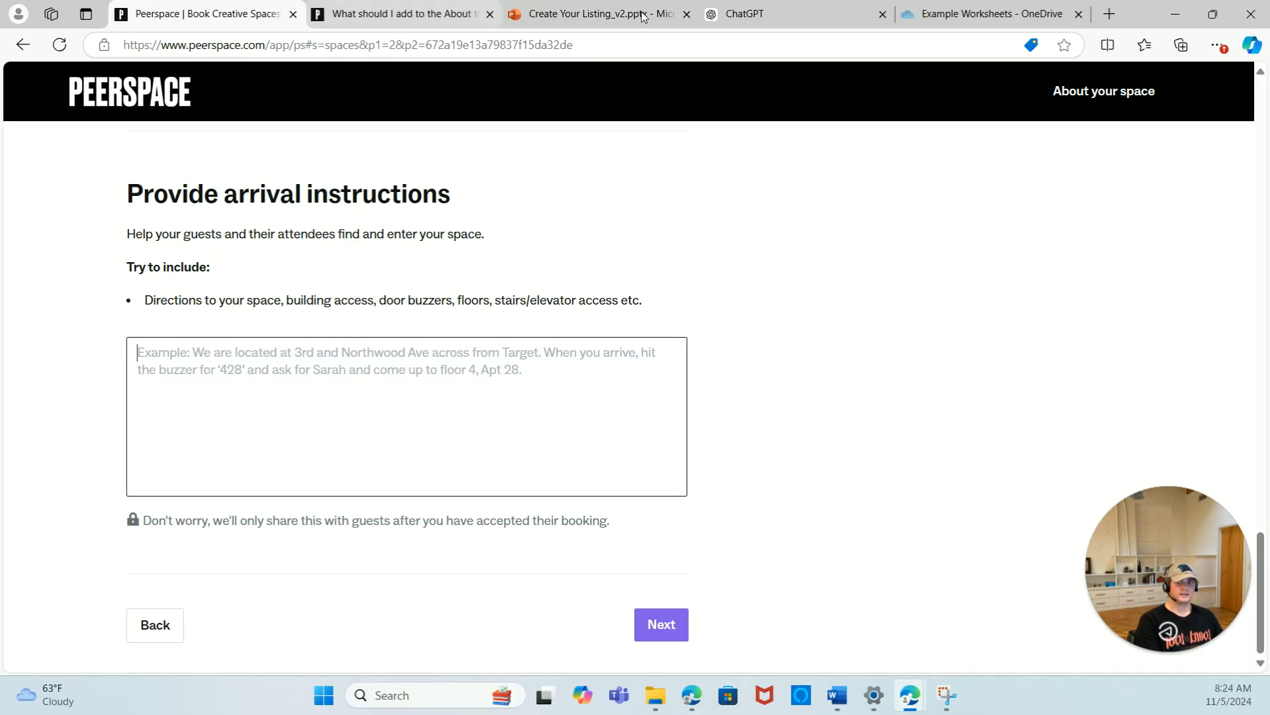
Step: Ask ChatGPT for instructions on accessing the space
{"action": "left_click", "coordinate": [713, 15]}
{"action": "left_click", "coordinate": [563, 588]}
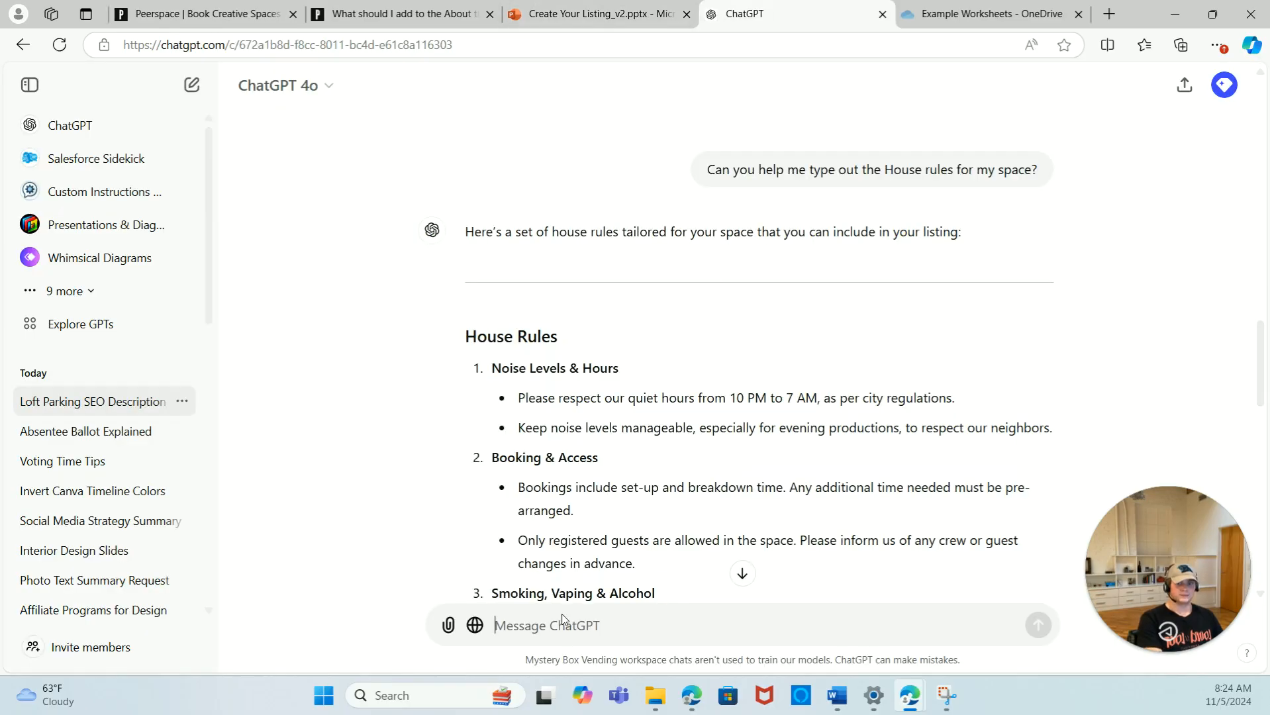
{"action": "left_click", "coordinate": [563, 615]}
{"action": "type", "text": "Can YOu "}
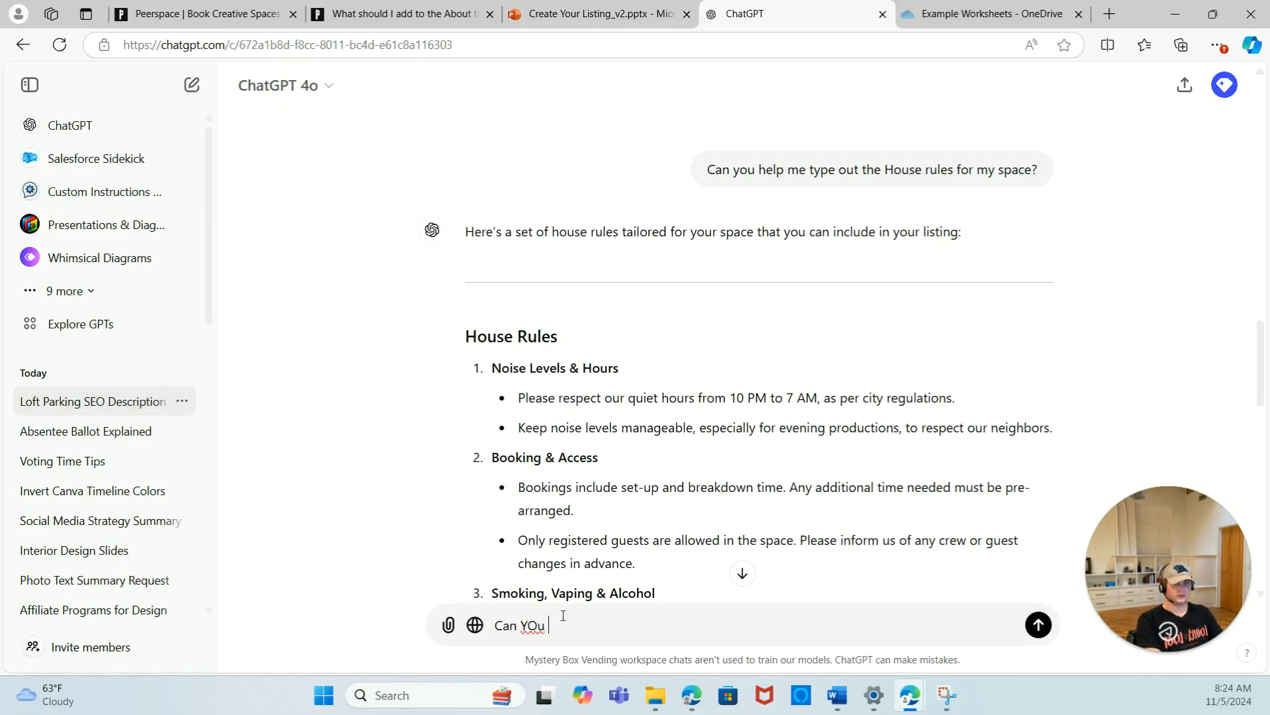
{"action": "type", "text": " come up with arriv"}
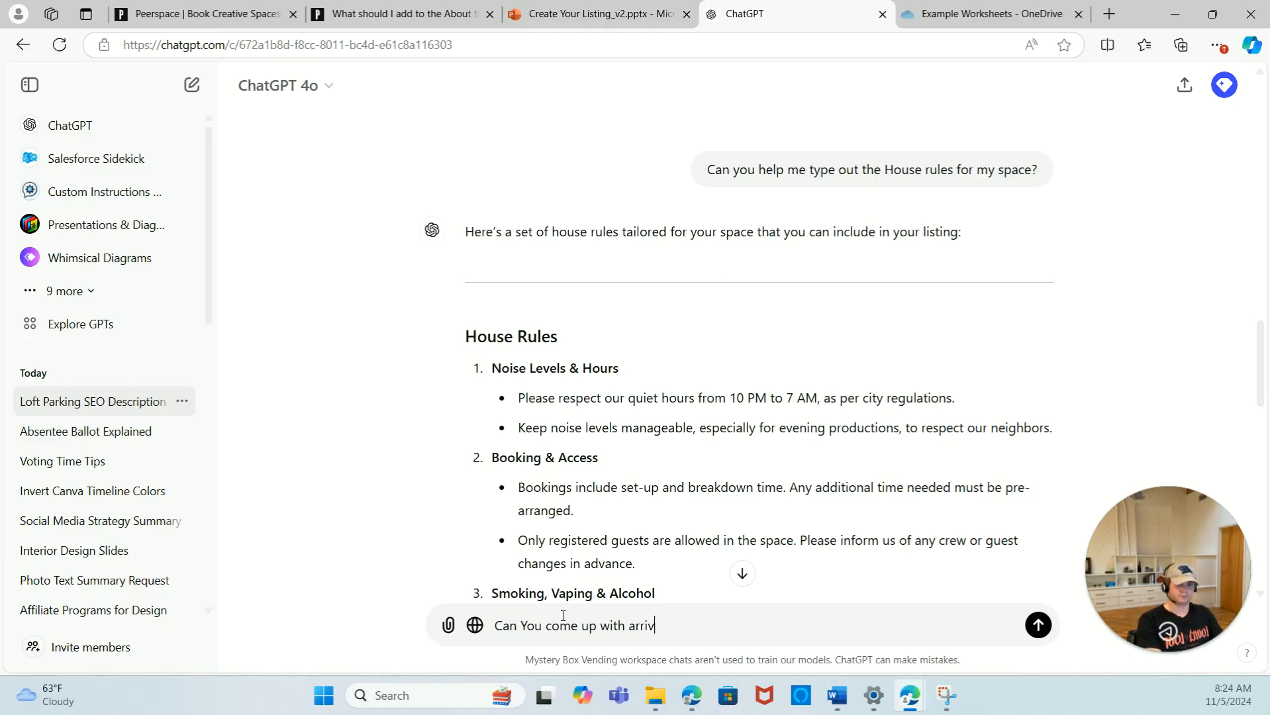
{"action": "type", "text": "ons"}
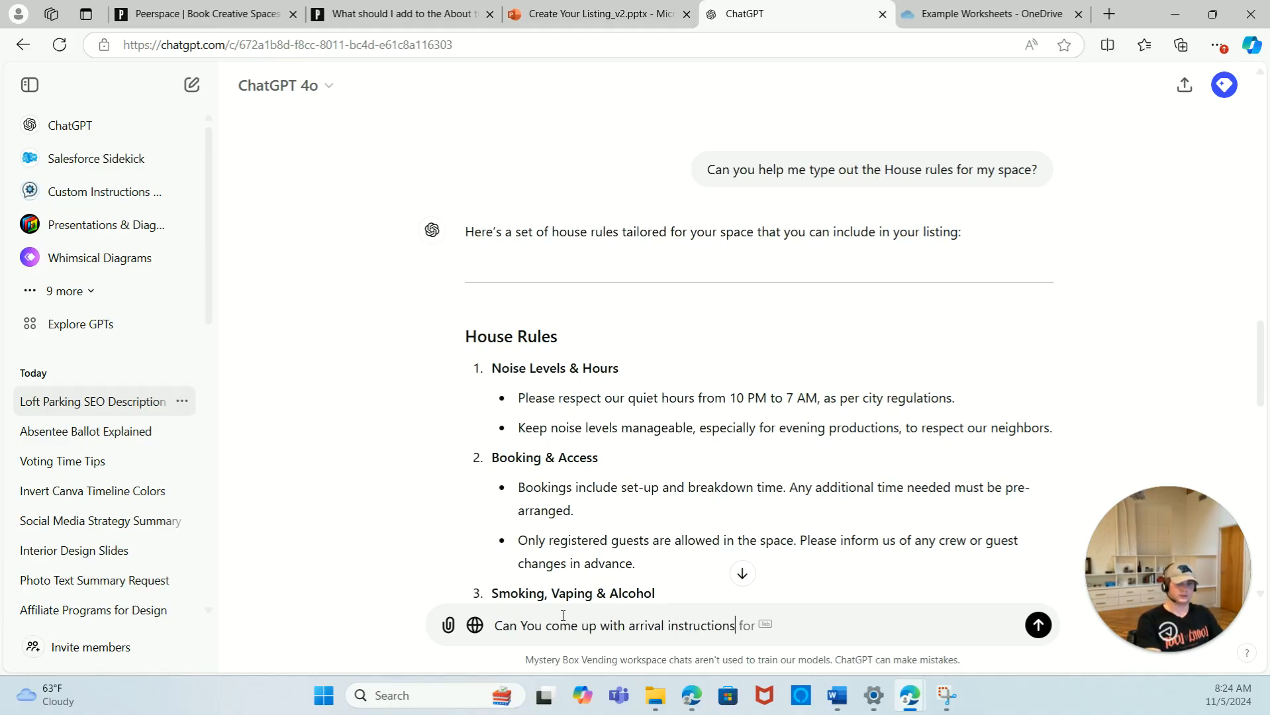
{"action": "type", "text": " for accessing my space?"}
{"action": "key", "text": "Return"}
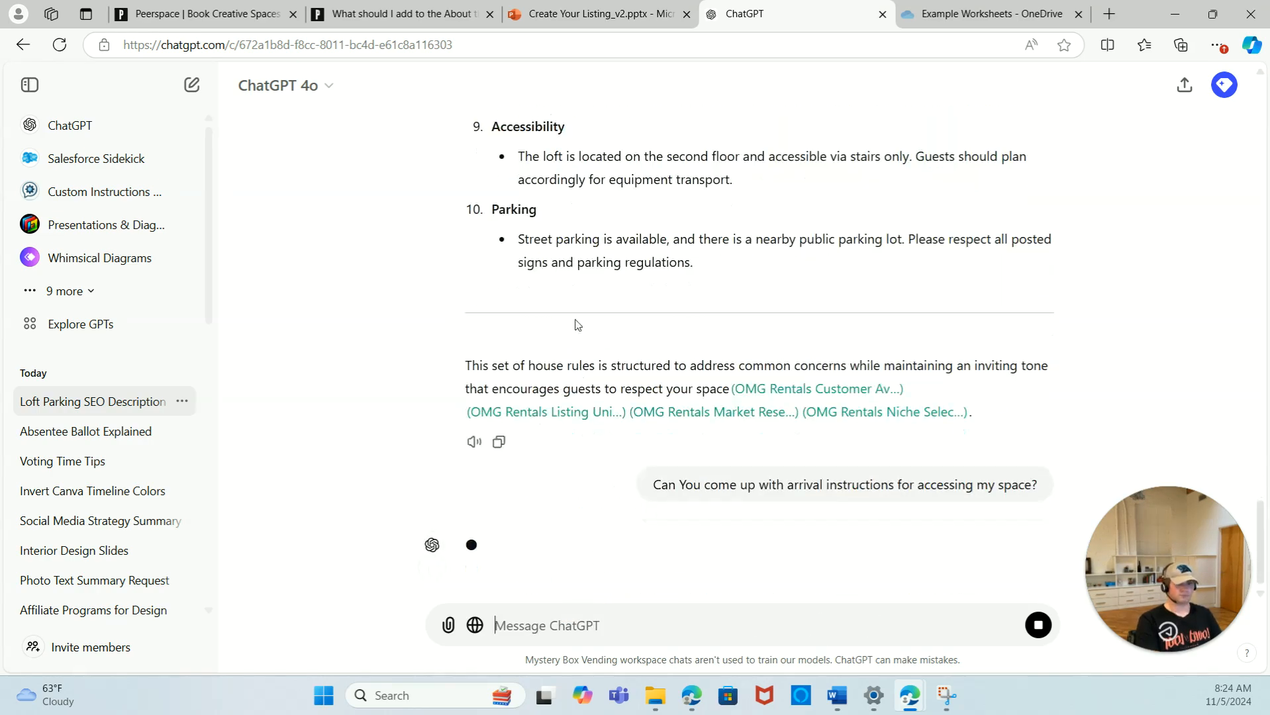
Step: Close the Peerspace 'What should I add…' support article tab
{"action": "left_click", "coordinate": [404, 13]}
{"action": "left_click", "coordinate": [218, 14]}
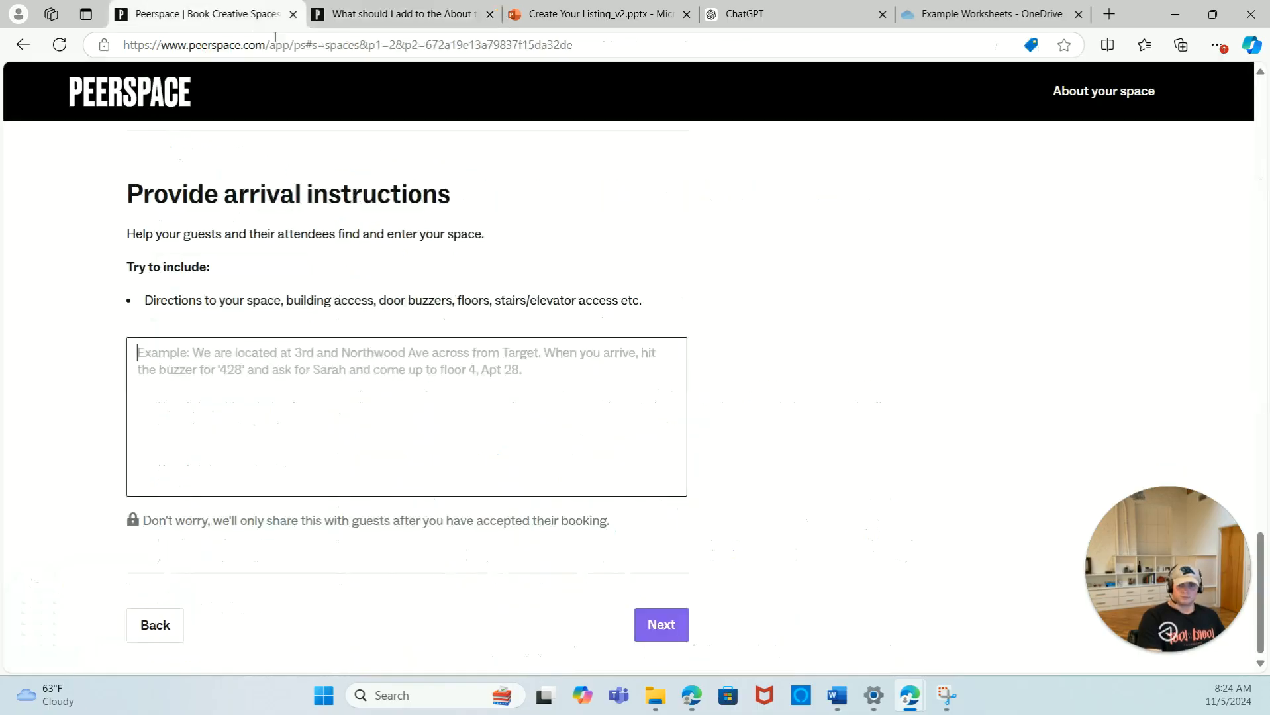
{"action": "left_click", "coordinate": [489, 13]}
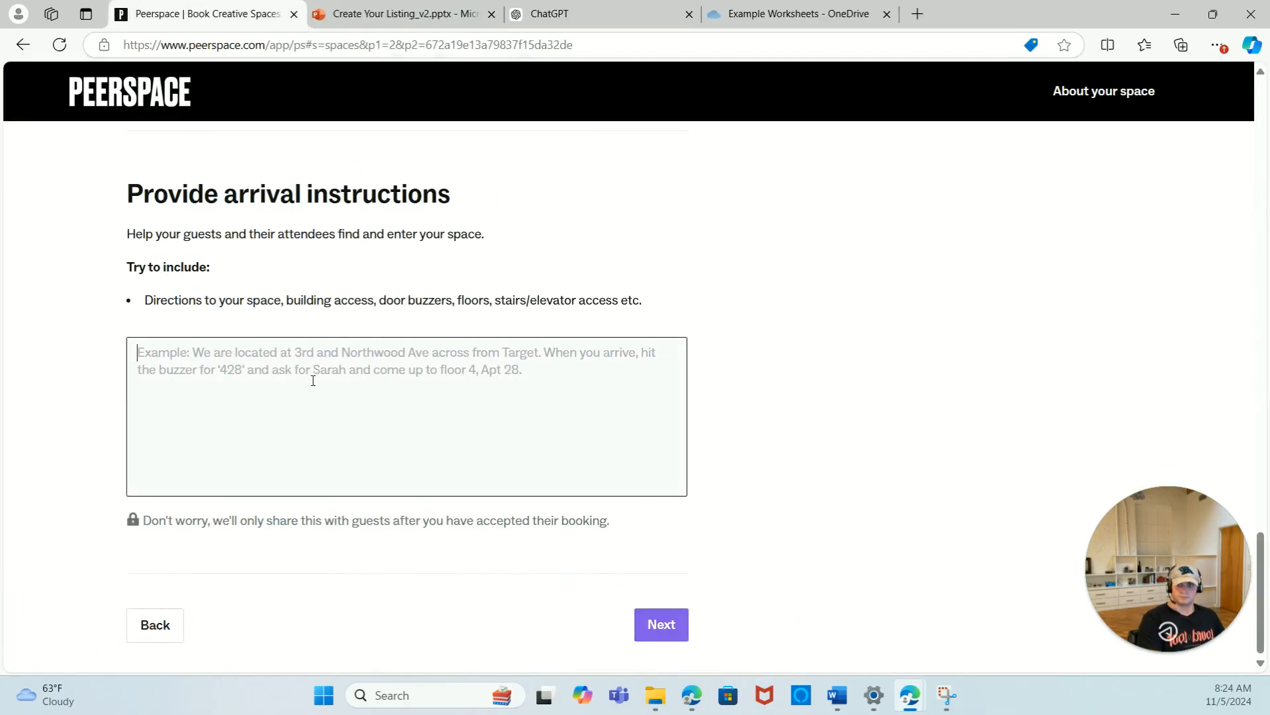
{"action": "left_click", "coordinate": [587, 14]}
Step: Scroll through and select the six-section arrival instructions reply, from Getting Here to On Arrival
{"action": "scroll", "coordinate": [603, 265], "scroll_direction": "down", "scroll_amount": 1}
{"action": "scroll", "coordinate": [601, 267], "scroll_direction": "up", "scroll_amount": 1}
{"action": "left_click_drag", "start_coordinate": [465, 348], "coordinate": [723, 417]}
{"action": "scroll", "coordinate": [582, 349], "scroll_direction": "down", "scroll_amount": 3}
{"action": "scroll", "coordinate": [587, 360], "scroll_direction": "down", "scroll_amount": 3}
{"action": "scroll", "coordinate": [593, 346], "scroll_direction": "down", "scroll_amount": 3}
{"action": "scroll", "coordinate": [632, 416], "scroll_direction": "down", "scroll_amount": 2}
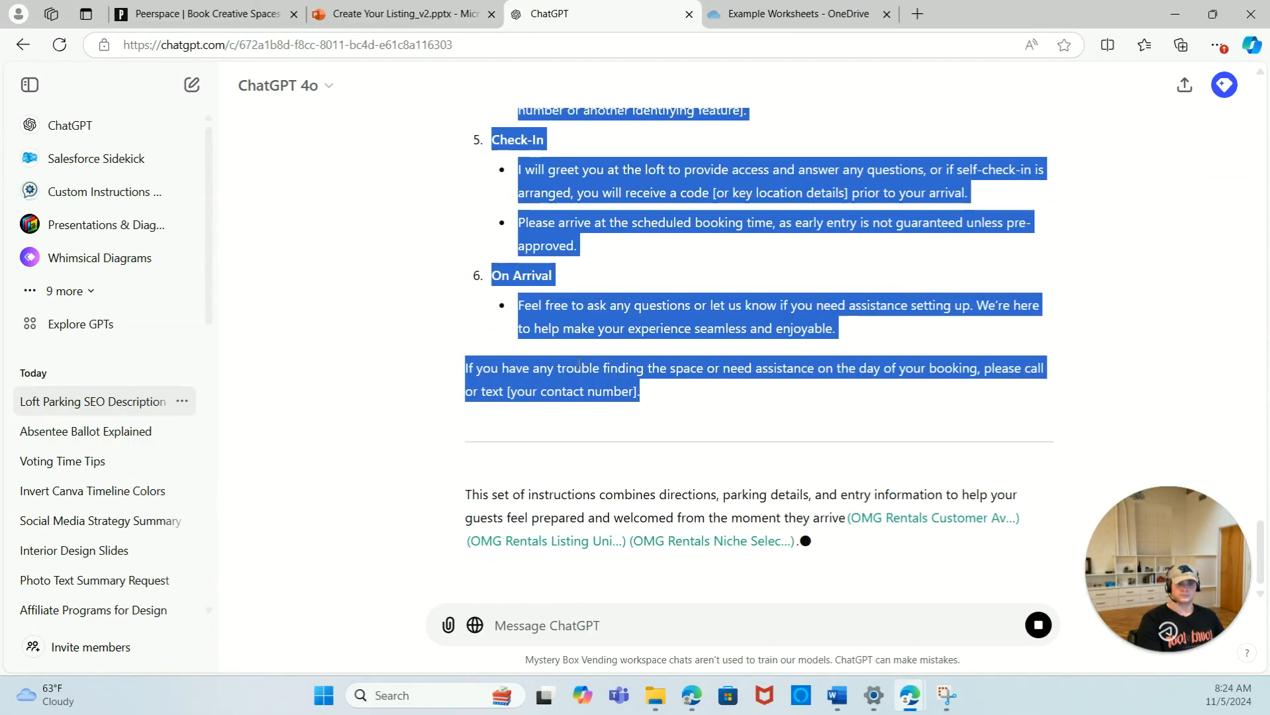
{"action": "left_click_drag", "start_coordinate": [511, 351], "coordinate": [637, 351]}
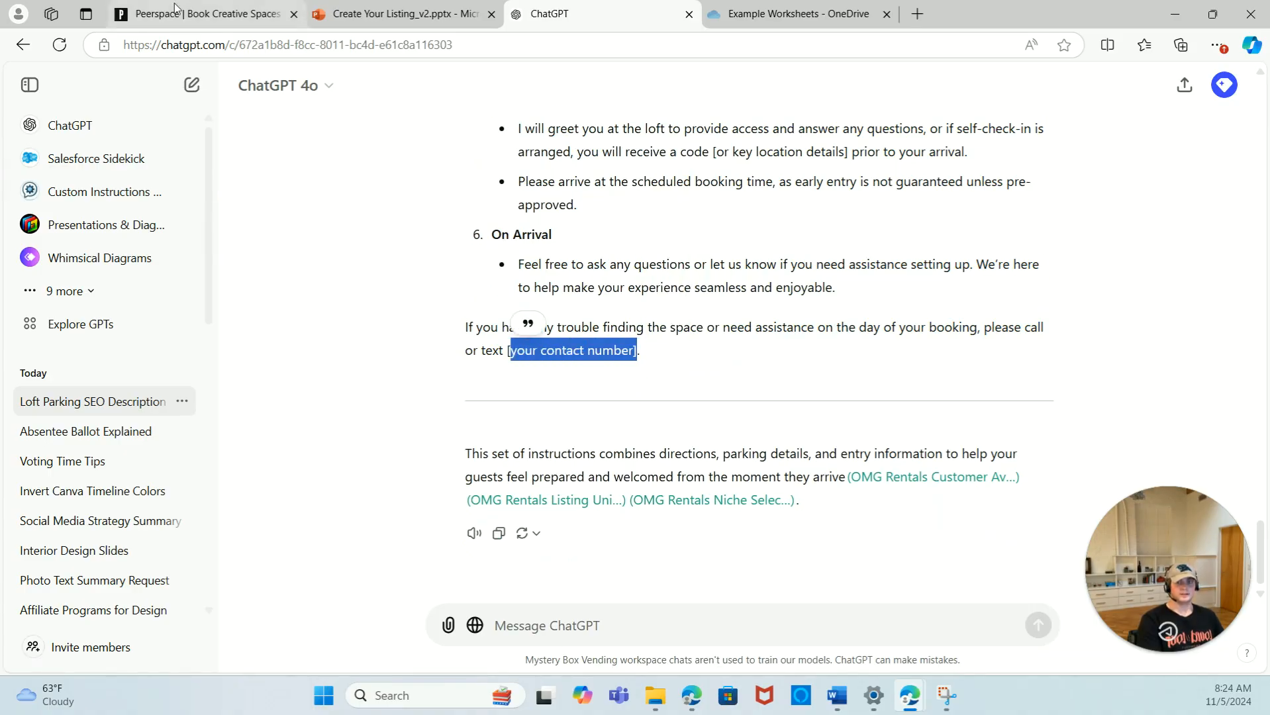
{"action": "left_click", "coordinate": [176, 9]}
Step: Paste the ChatGPT-drafted arrival instructions into the arrival box and check the address placeholder
{"action": "left_click", "coordinate": [244, 372]}
{"action": "key", "text": "ctrl+v"}
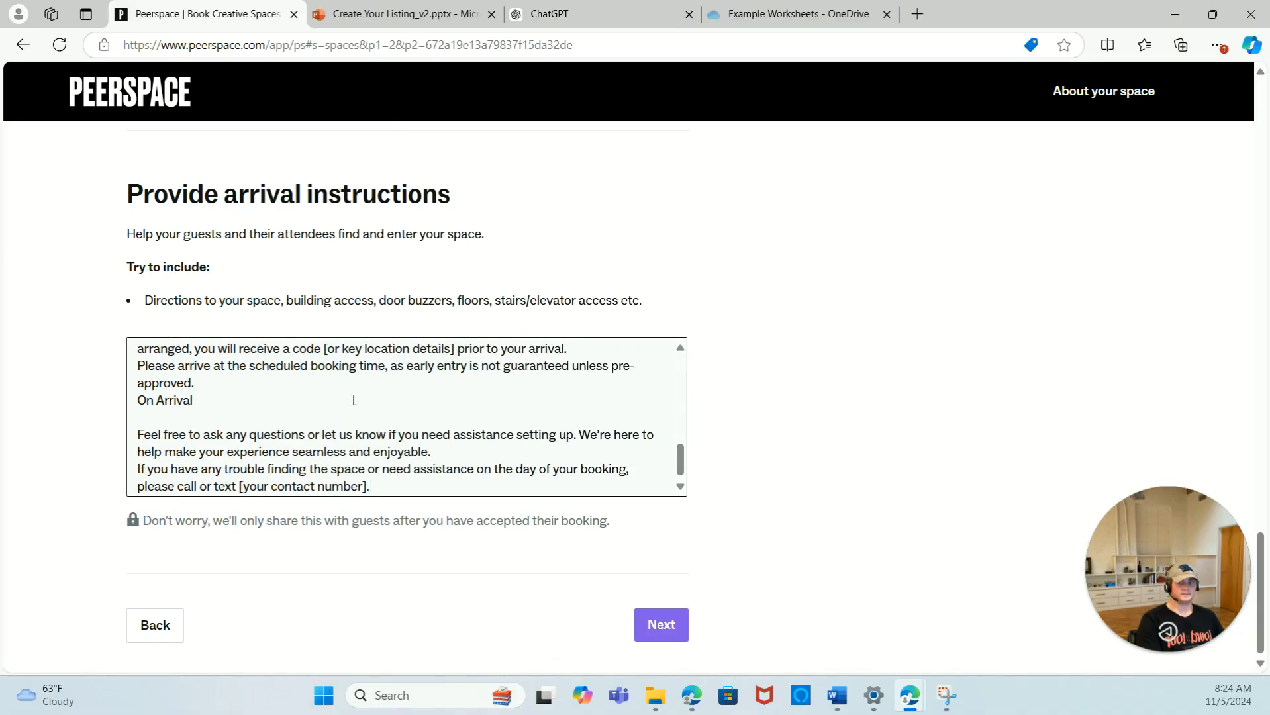
{"action": "scroll", "coordinate": [357, 390], "scroll_direction": "up", "scroll_amount": 15}
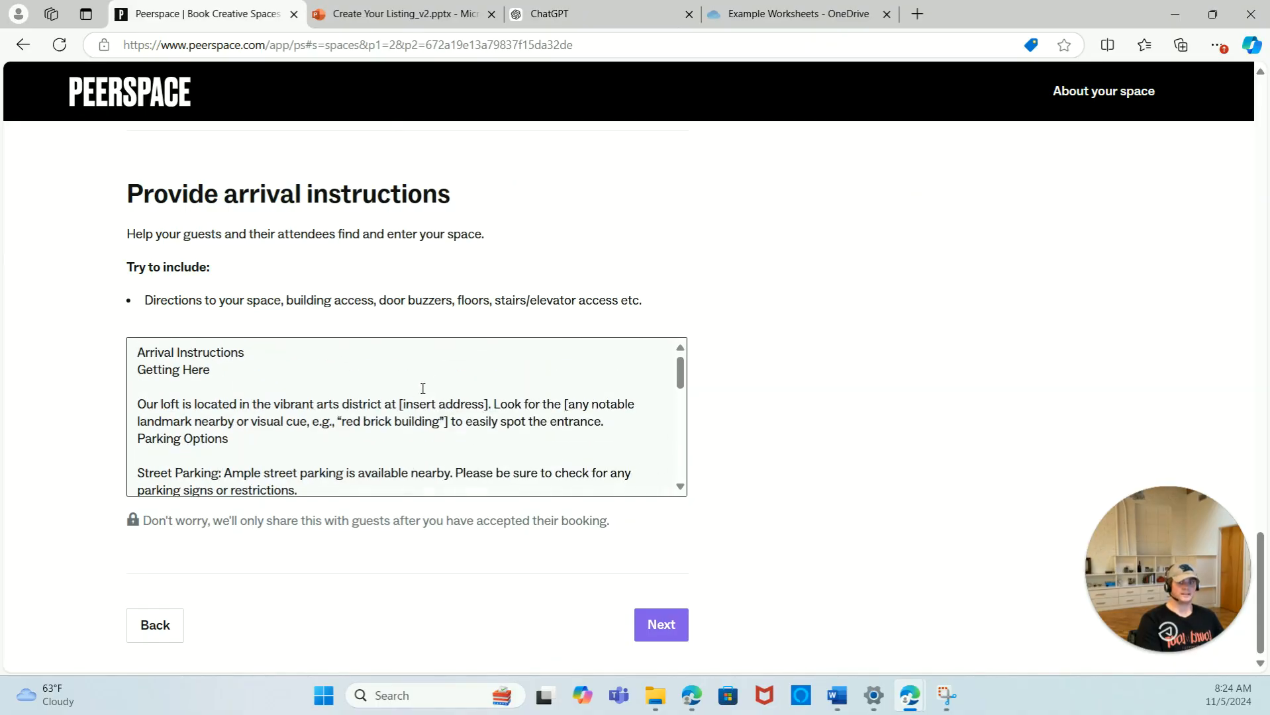
{"action": "left_click_drag", "start_coordinate": [398, 402], "coordinate": [494, 403]}
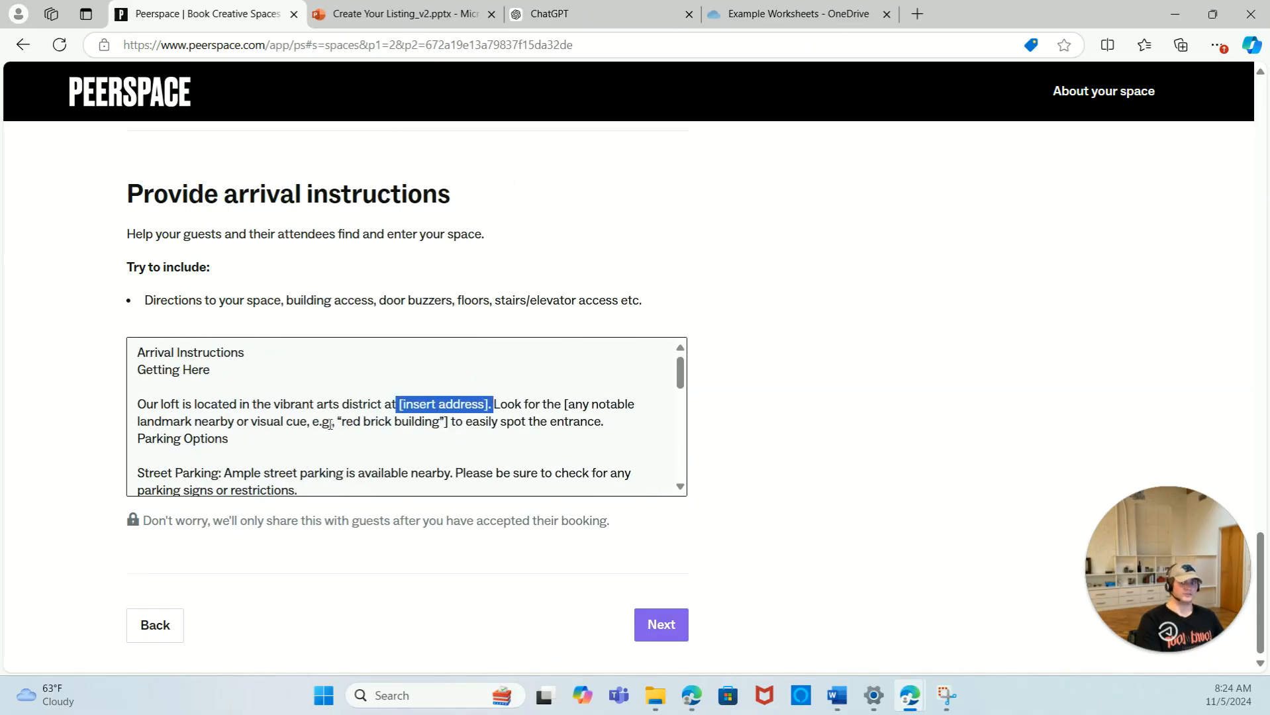
{"action": "left_click_drag", "start_coordinate": [334, 422], "coordinate": [519, 422]}
{"action": "left_click", "coordinate": [435, 473]}
Step: Read through the rest of the arrival instructions and submit the step
{"action": "scroll", "coordinate": [213, 419], "scroll_direction": "up", "scroll_amount": 3}
{"action": "scroll", "coordinate": [283, 422], "scroll_direction": "down", "scroll_amount": 1}
{"action": "scroll", "coordinate": [280, 427], "scroll_direction": "down", "scroll_amount": 6}
{"action": "scroll", "coordinate": [737, 431], "scroll_direction": "down", "scroll_amount": 1}
{"action": "scroll", "coordinate": [462, 366], "scroll_direction": "down", "scroll_amount": 5}
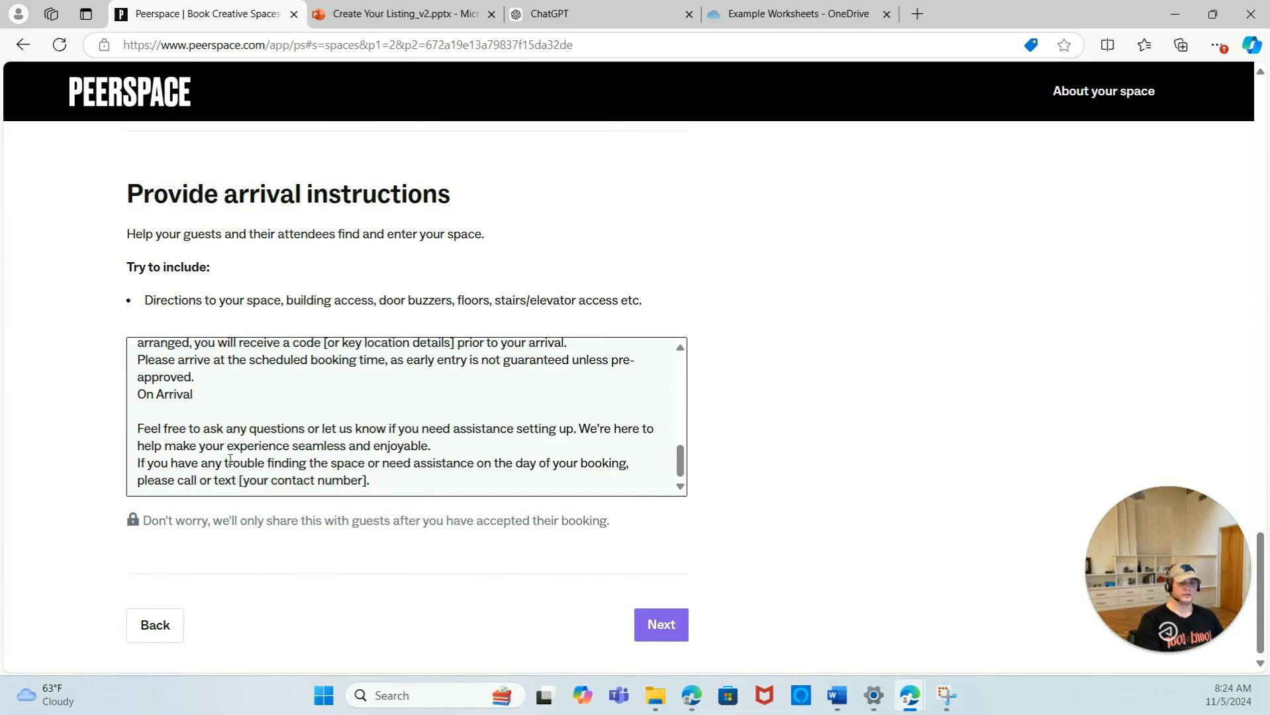
{"action": "left_click_drag", "start_coordinate": [258, 481], "coordinate": [369, 482]}
{"action": "left_click", "coordinate": [405, 486]}
{"action": "scroll", "coordinate": [394, 523], "scroll_direction": "up", "scroll_amount": 1}
{"action": "scroll", "coordinate": [395, 523], "scroll_direction": "down", "scroll_amount": 1}
{"action": "scroll", "coordinate": [237, 358], "scroll_direction": "up", "scroll_amount": 2}
{"action": "scroll", "coordinate": [293, 409], "scroll_direction": "down", "scroll_amount": 2}
{"action": "scroll", "coordinate": [260, 397], "scroll_direction": "up", "scroll_amount": 2}
{"action": "scroll", "coordinate": [258, 418], "scroll_direction": "down", "scroll_amount": 2}
{"action": "left_click", "coordinate": [662, 625]}
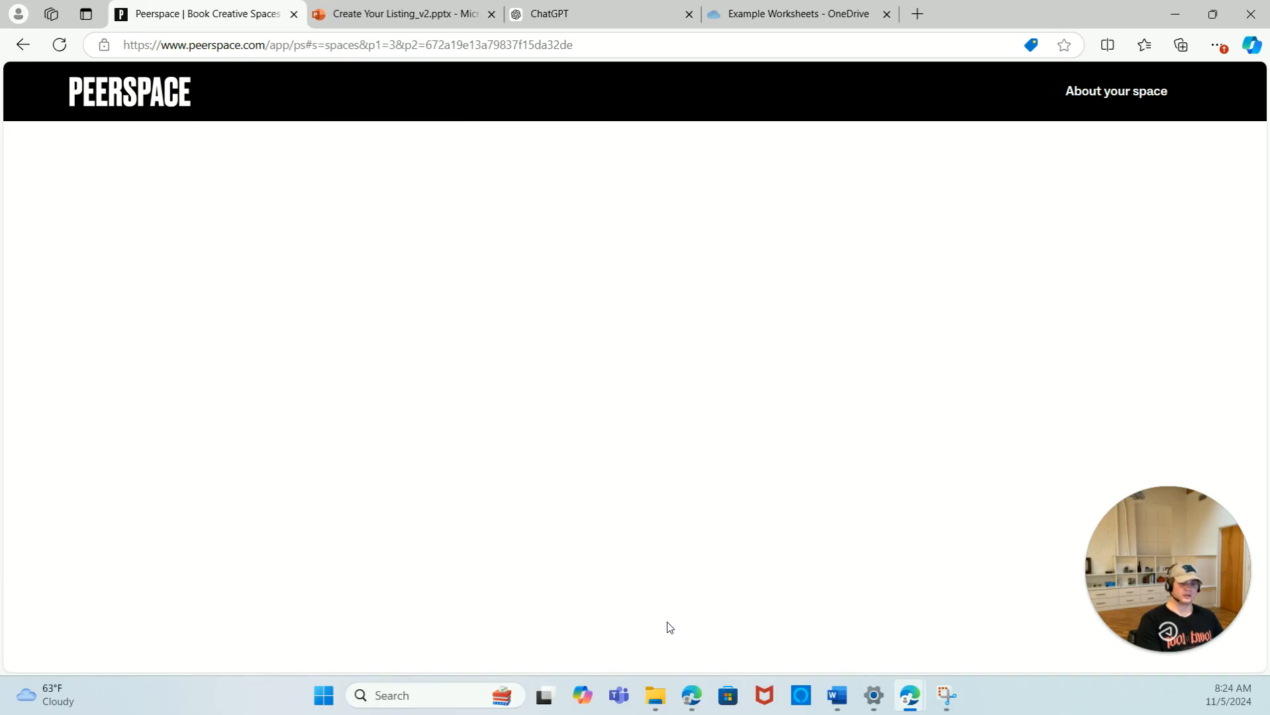
Step: Move the OneDrive and ChatGPT tabs into their own separate windows
{"action": "scroll", "coordinate": [425, 301], "scroll_direction": "down", "scroll_amount": 1}
{"action": "scroll", "coordinate": [248, 273], "scroll_direction": "up", "scroll_amount": 1}
{"action": "scroll", "coordinate": [247, 273], "scroll_direction": "down", "scroll_amount": 1}
{"action": "scroll", "coordinate": [233, 227], "scroll_direction": "down", "scroll_amount": 1}
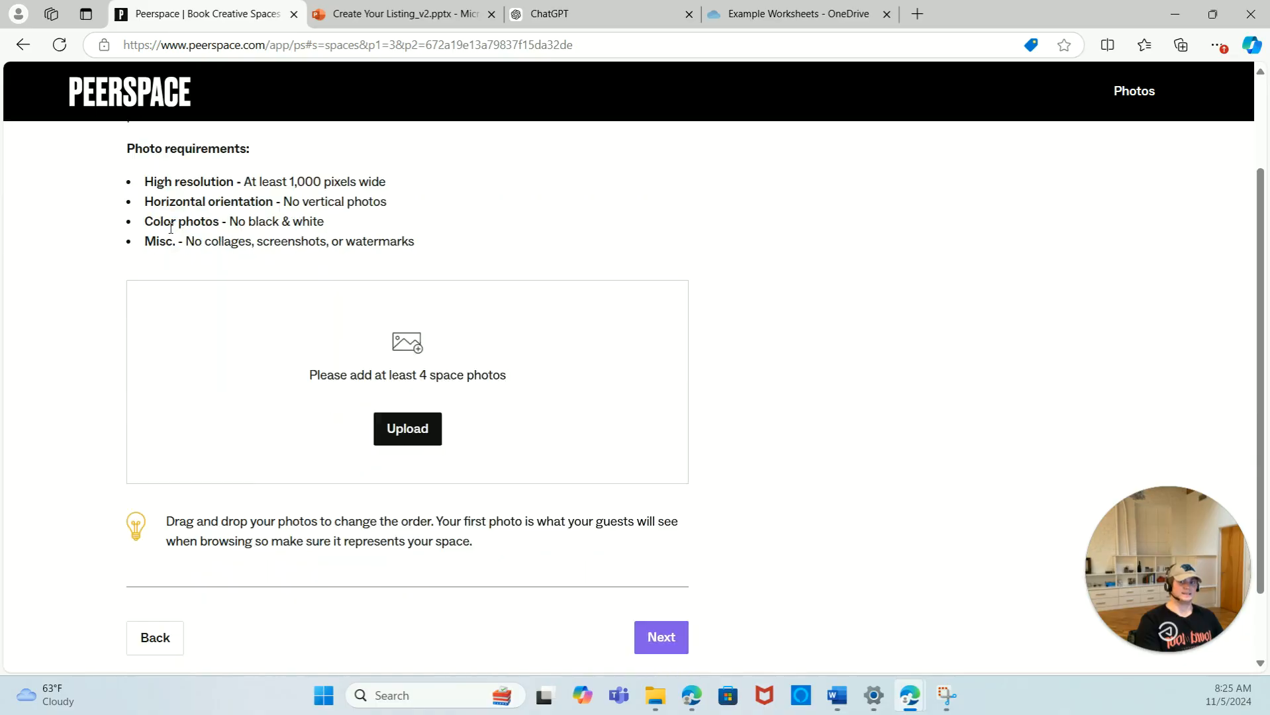
{"action": "scroll", "coordinate": [193, 232], "scroll_direction": "up", "scroll_amount": 1}
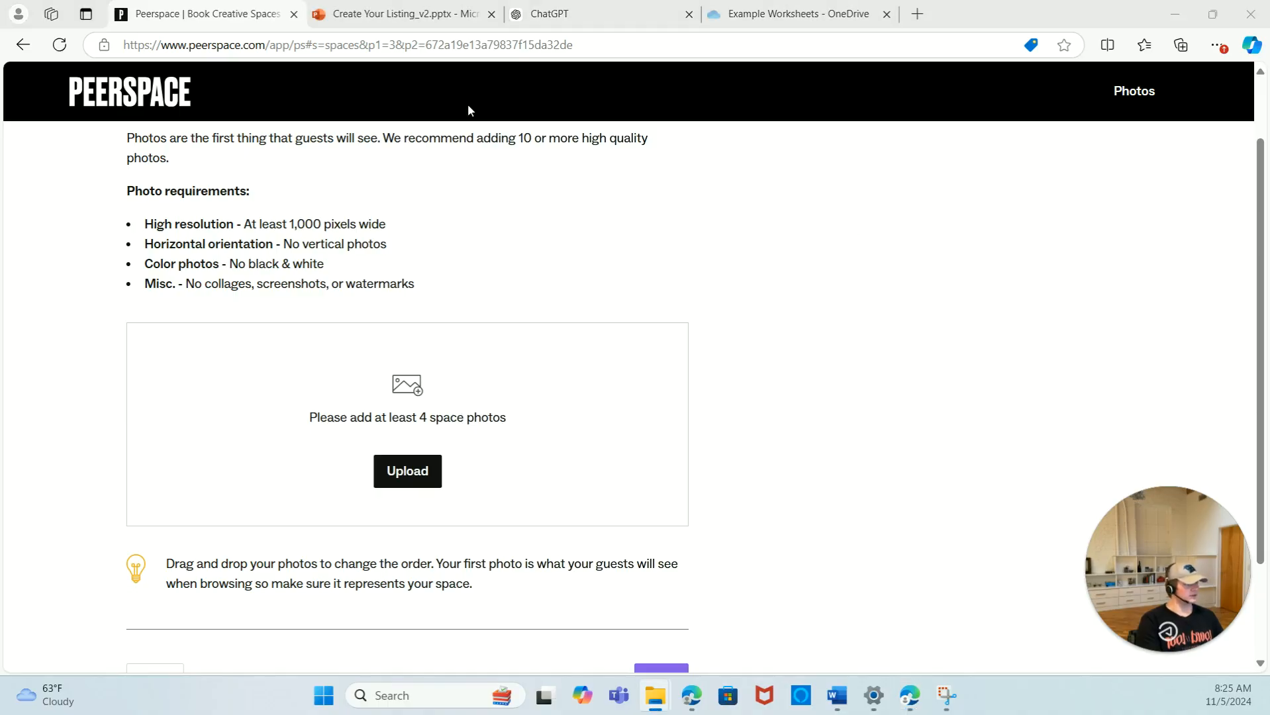
{"action": "left_click_drag", "start_coordinate": [809, 16], "coordinate": [1269, 331]}
{"action": "scroll", "coordinate": [475, 451], "scroll_direction": "down", "scroll_amount": 1}
{"action": "scroll", "coordinate": [475, 452], "scroll_direction": "down", "scroll_amount": 2}
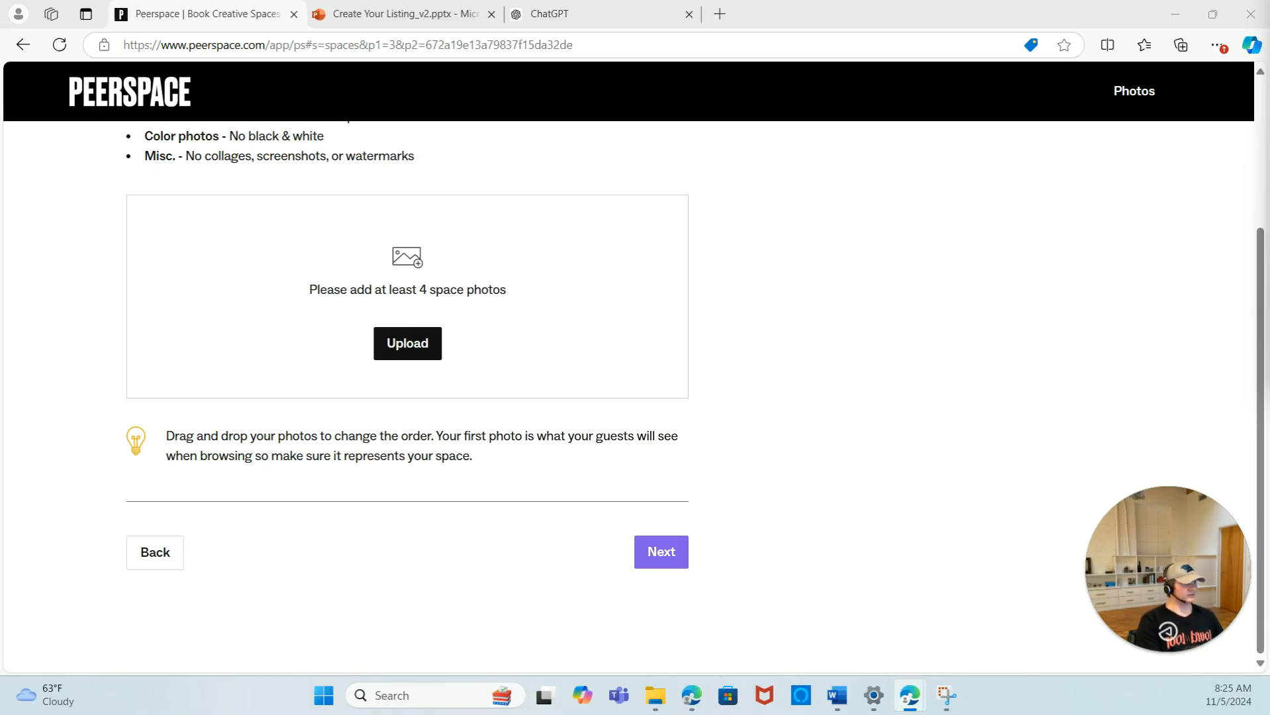
{"action": "left_click_drag", "start_coordinate": [603, 6], "coordinate": [1269, 132]}
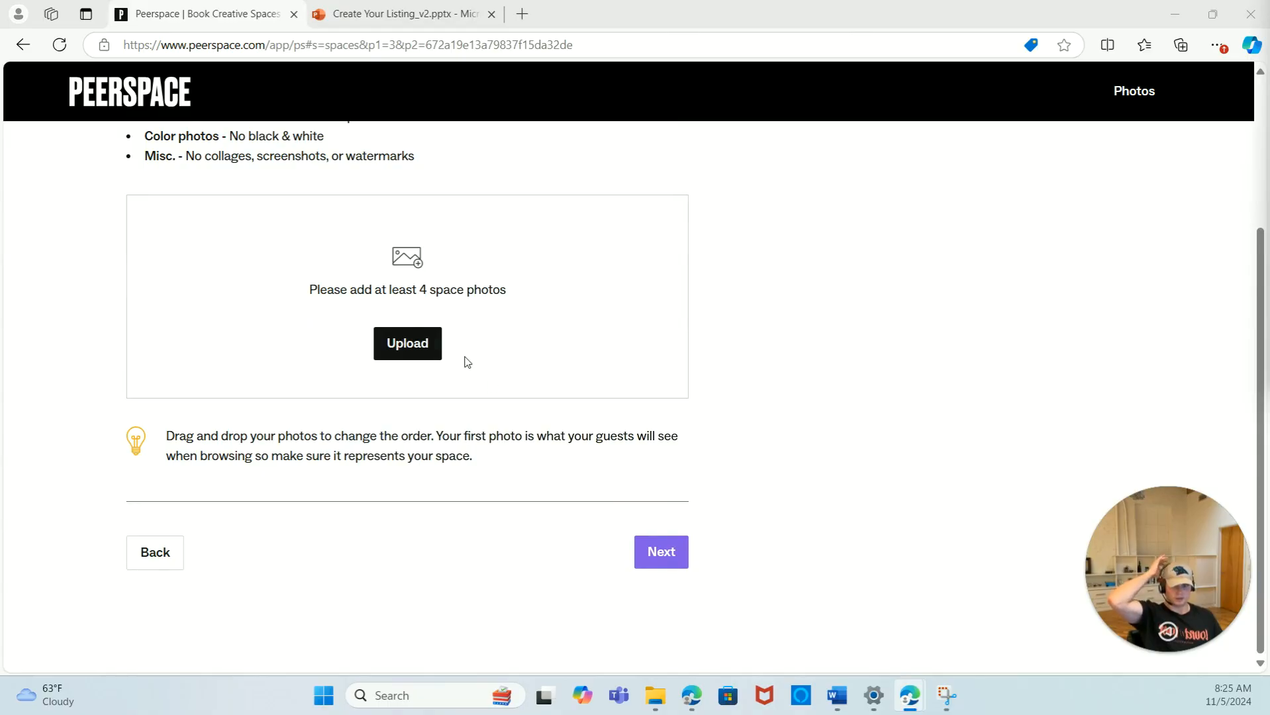
Step: Try to pass the Photos step, then drop loft photo 1.png onto the page
{"action": "scroll", "coordinate": [484, 364], "scroll_direction": "up", "scroll_amount": 1}
{"action": "scroll", "coordinate": [450, 373], "scroll_direction": "down", "scroll_amount": 1}
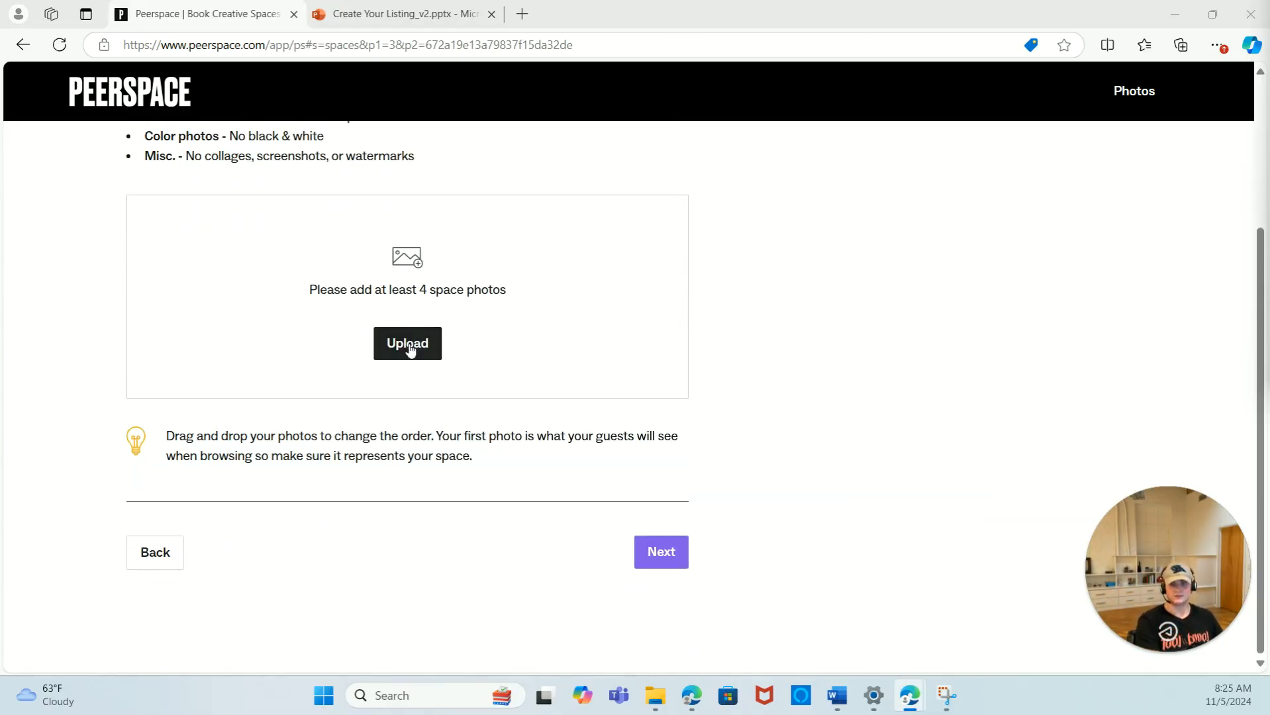
{"action": "left_click", "coordinate": [665, 558]}
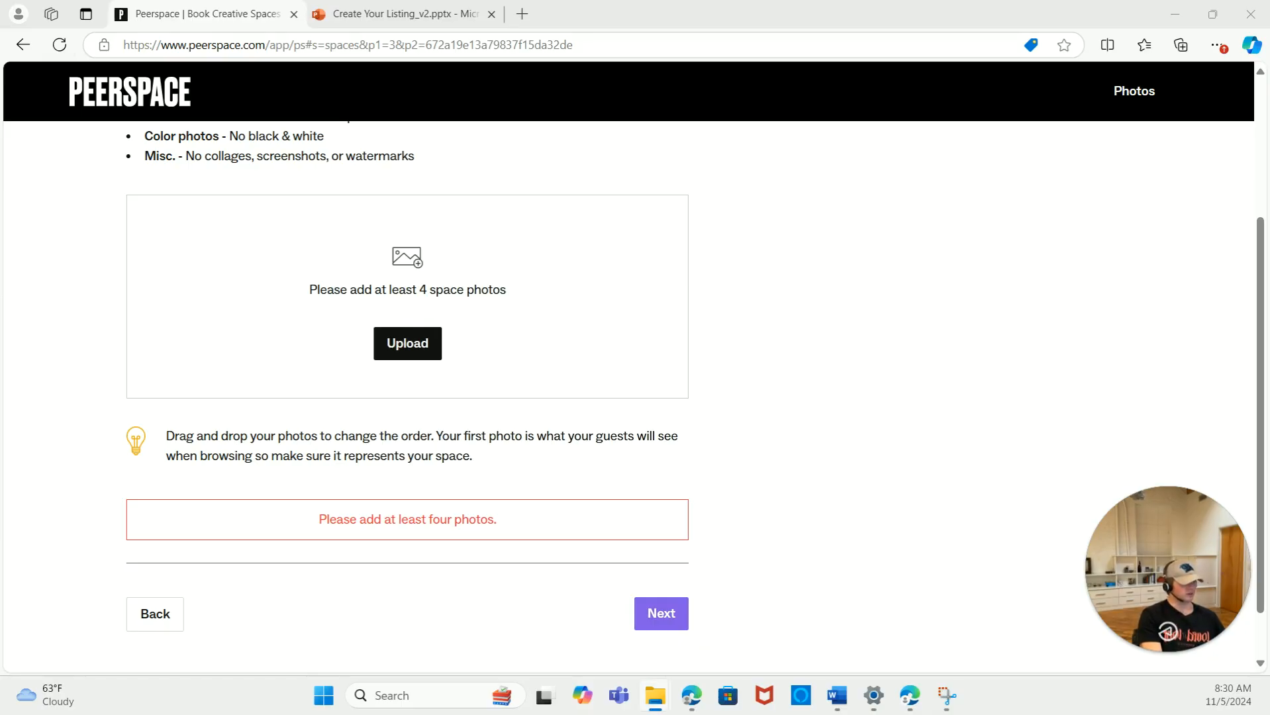
{"action": "left_click_drag", "start_coordinate": [583, 470], "coordinate": [457, 335]}
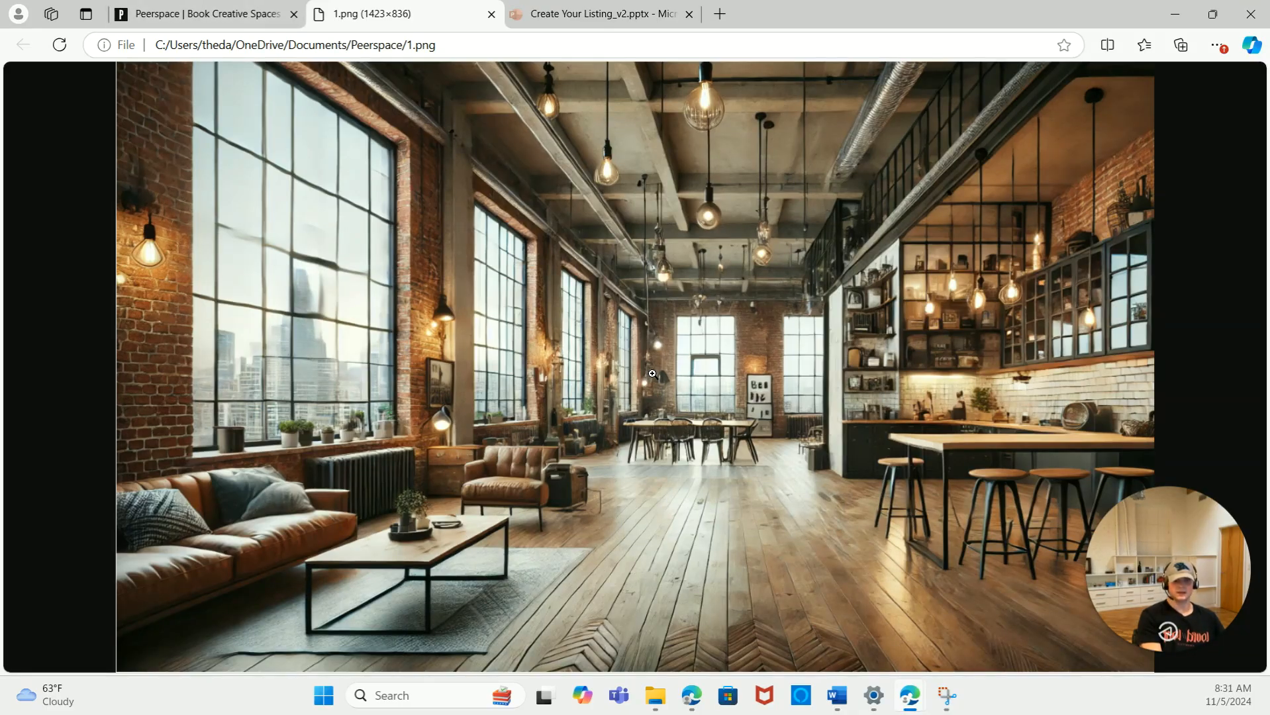
Step: Back on the Peerspace listing, add 1.png through 4.png in the photo upload dialog
{"action": "left_click", "coordinate": [601, 14]}
{"action": "left_click", "coordinate": [403, 13]}
{"action": "left_click", "coordinate": [205, 14]}
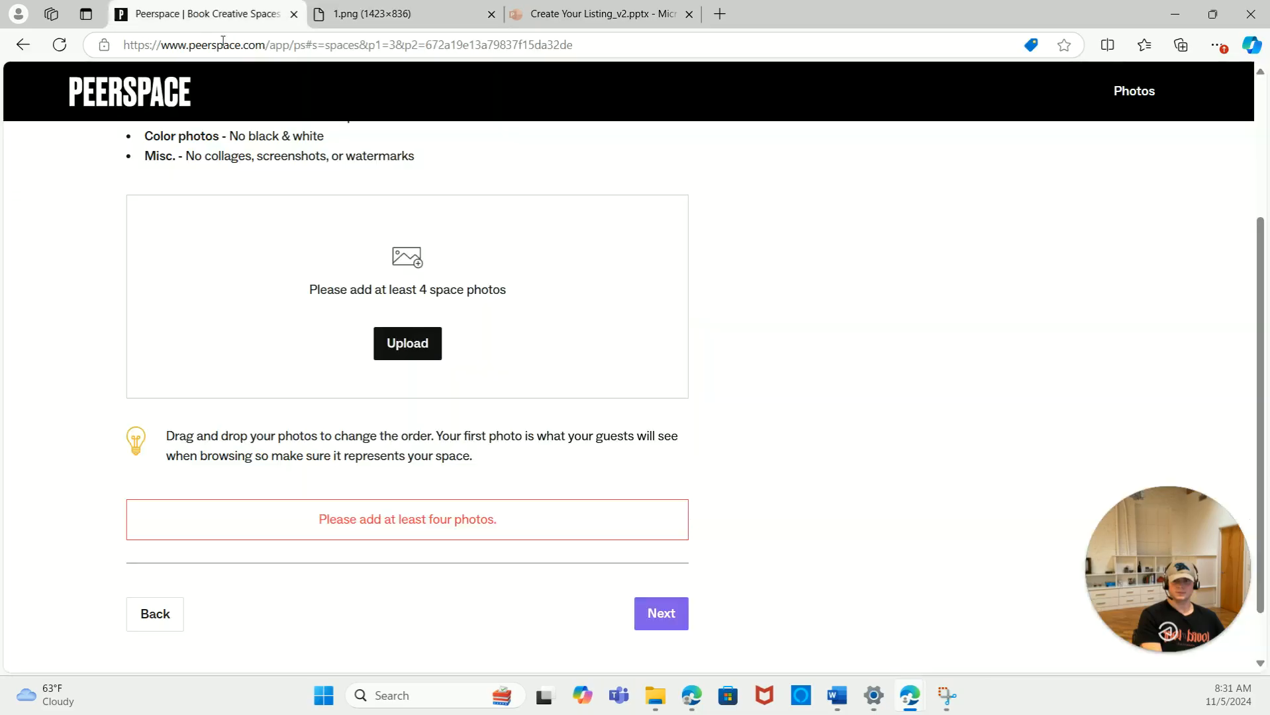
{"action": "left_click", "coordinate": [394, 345]}
{"action": "left_click_drag", "start_coordinate": [728, 6], "coordinate": [635, 423]}
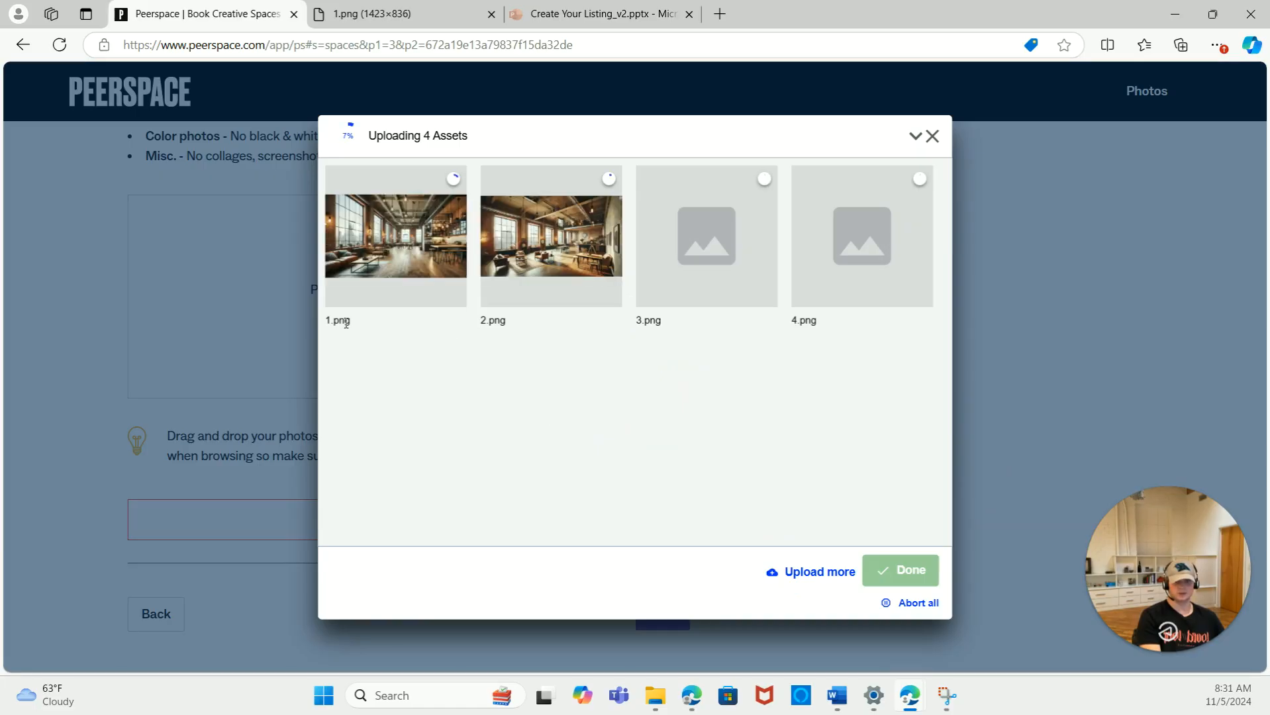
Step: Retry the failed uploads of 1.png and 2.png
{"action": "left_click_drag", "start_coordinate": [324, 320], "coordinate": [361, 326]}
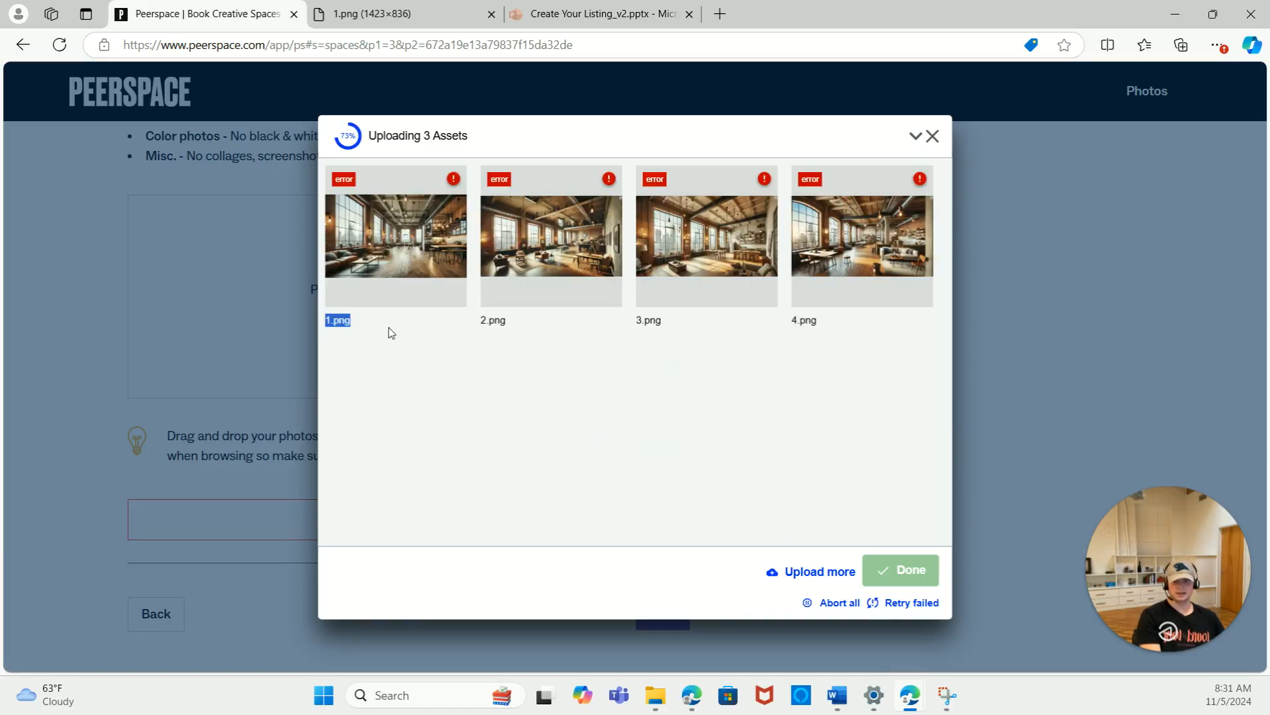
{"action": "double_click", "coordinate": [493, 319]}
{"action": "left_click", "coordinate": [454, 183]}
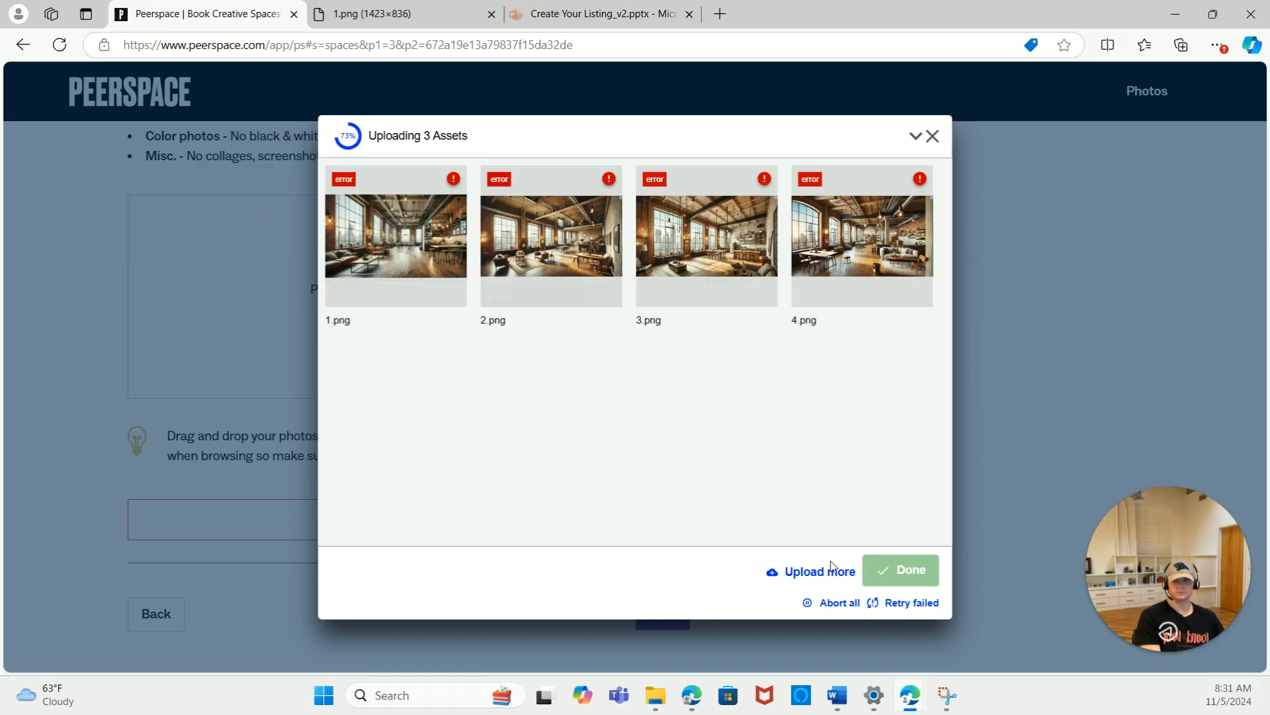
{"action": "left_click", "coordinate": [907, 603]}
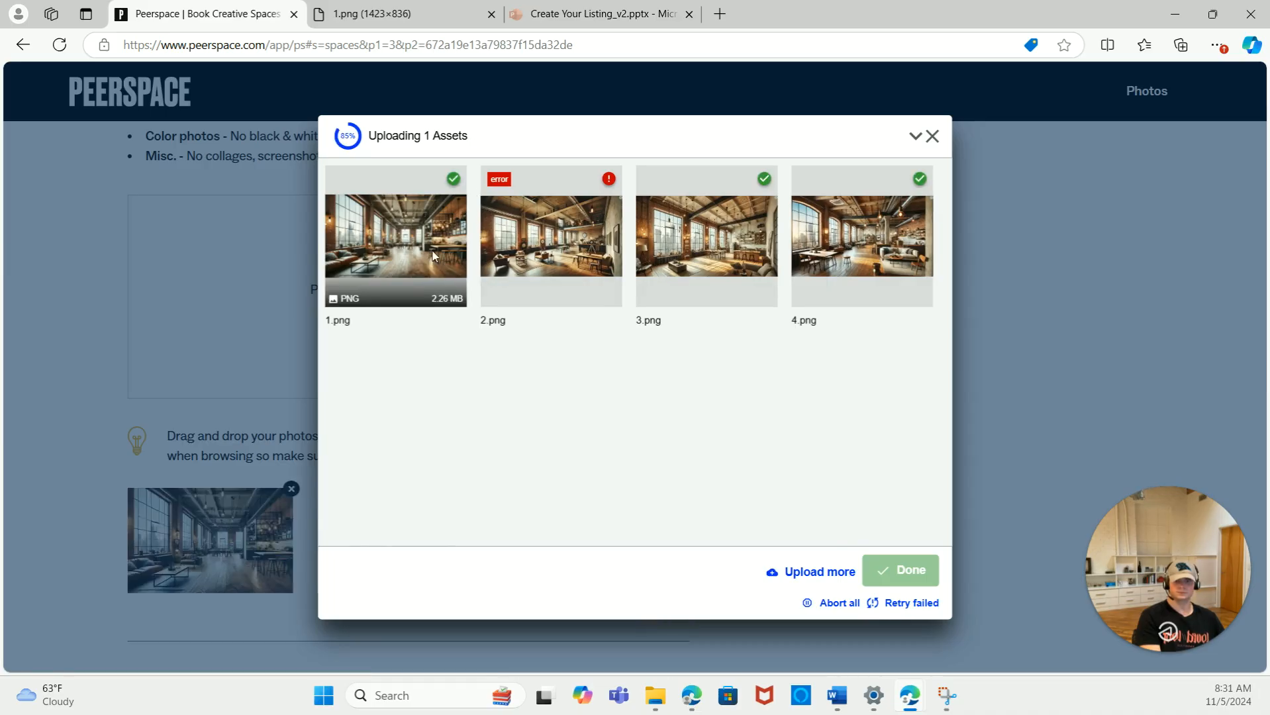
{"action": "left_click", "coordinate": [906, 602]}
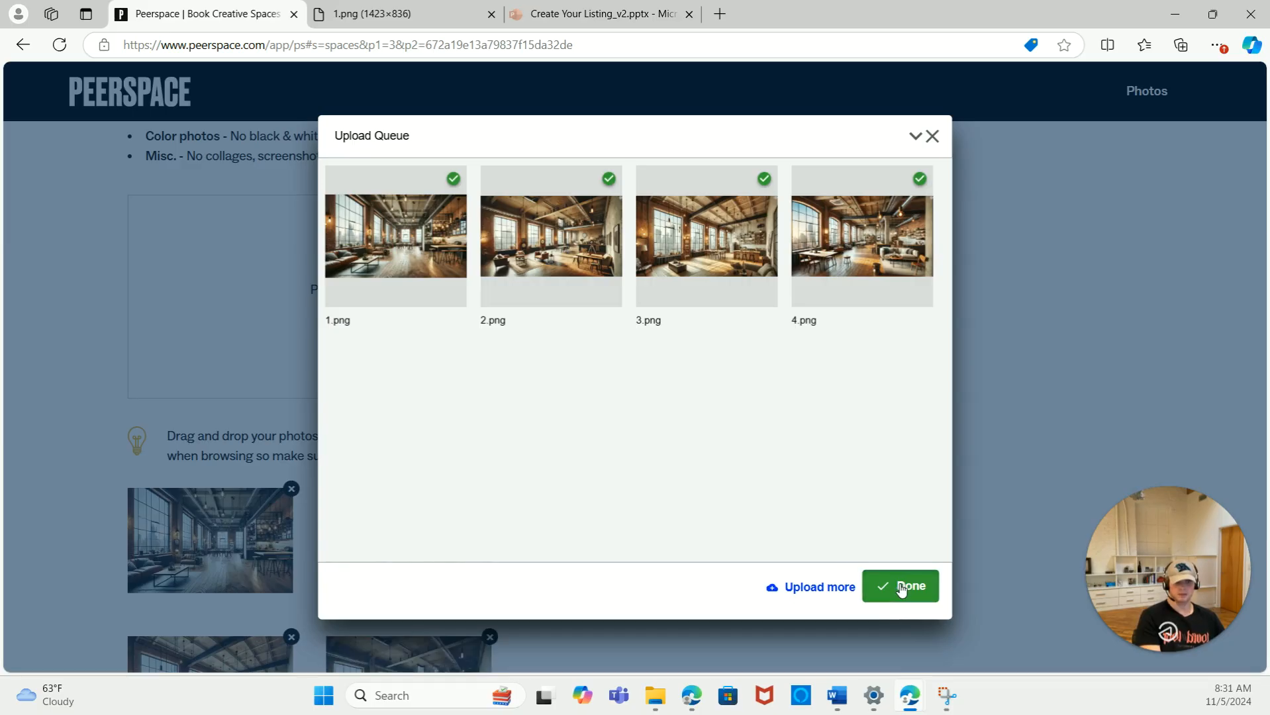
Step: Check that all four photos uploaded and close the upload queue with Done
{"action": "left_click_drag", "start_coordinate": [318, 319], "coordinate": [345, 320]}
{"action": "left_click", "coordinate": [379, 326]}
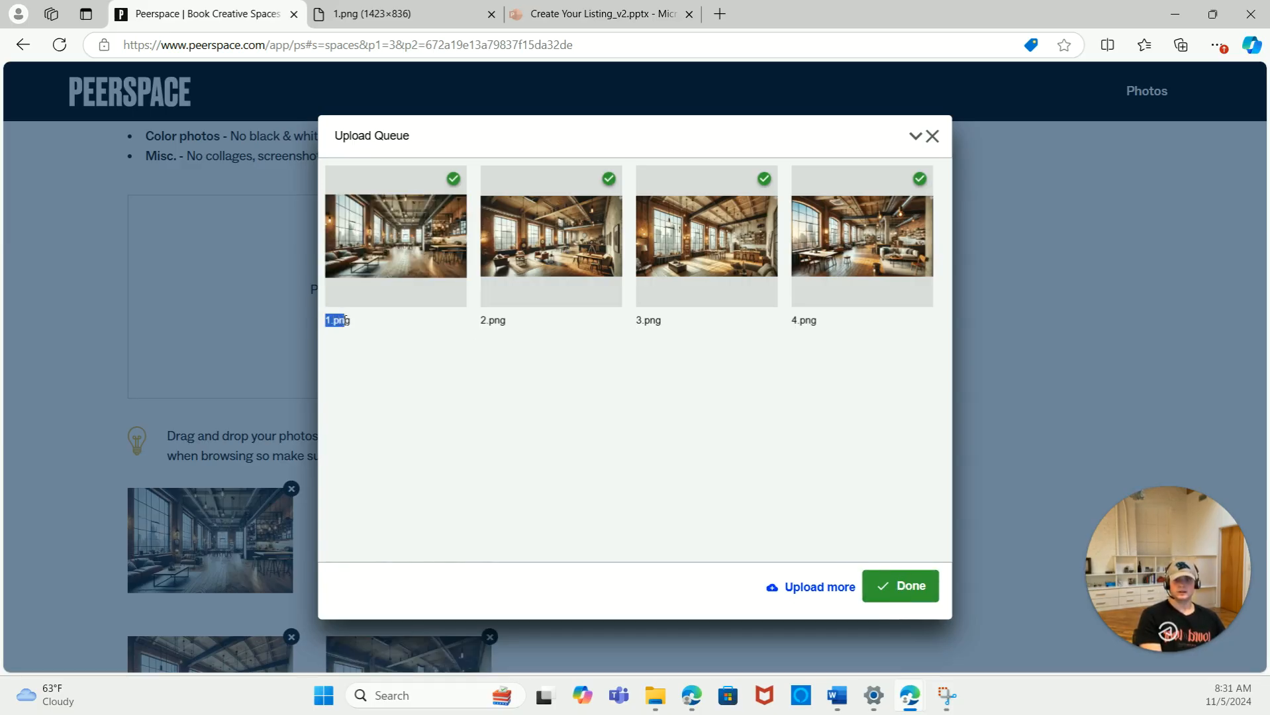
{"action": "left_click_drag", "start_coordinate": [482, 326], "coordinate": [509, 327]}
{"action": "left_click_drag", "start_coordinate": [329, 319], "coordinate": [364, 326]}
{"action": "left_click_drag", "start_coordinate": [482, 319], "coordinate": [516, 331]}
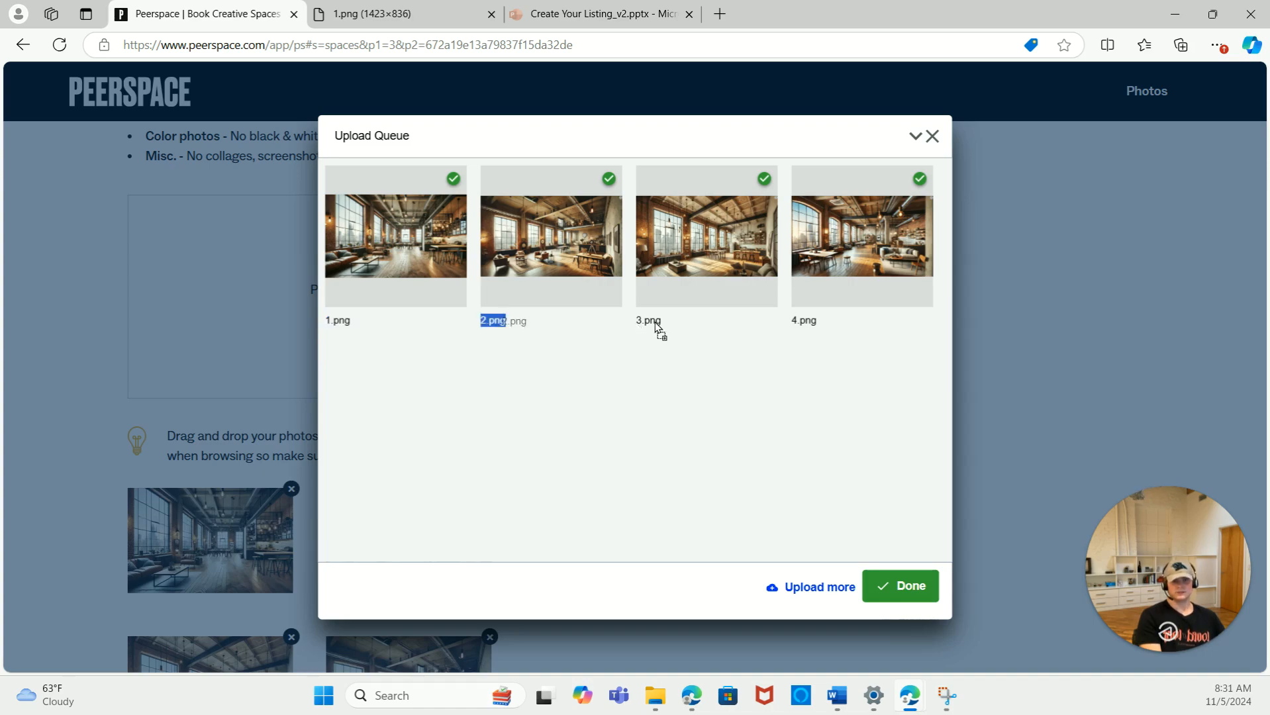
{"action": "left_click_drag", "start_coordinate": [641, 322], "coordinate": [789, 323]}
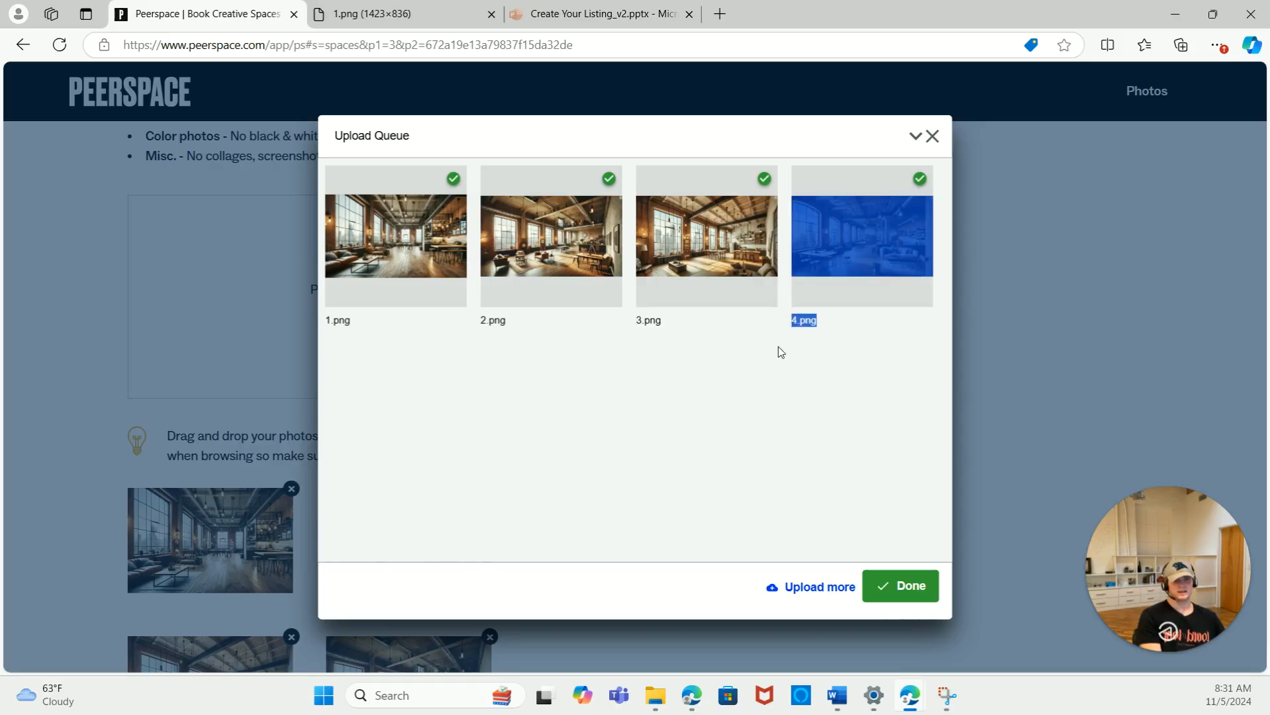
{"action": "left_click", "coordinate": [778, 346]}
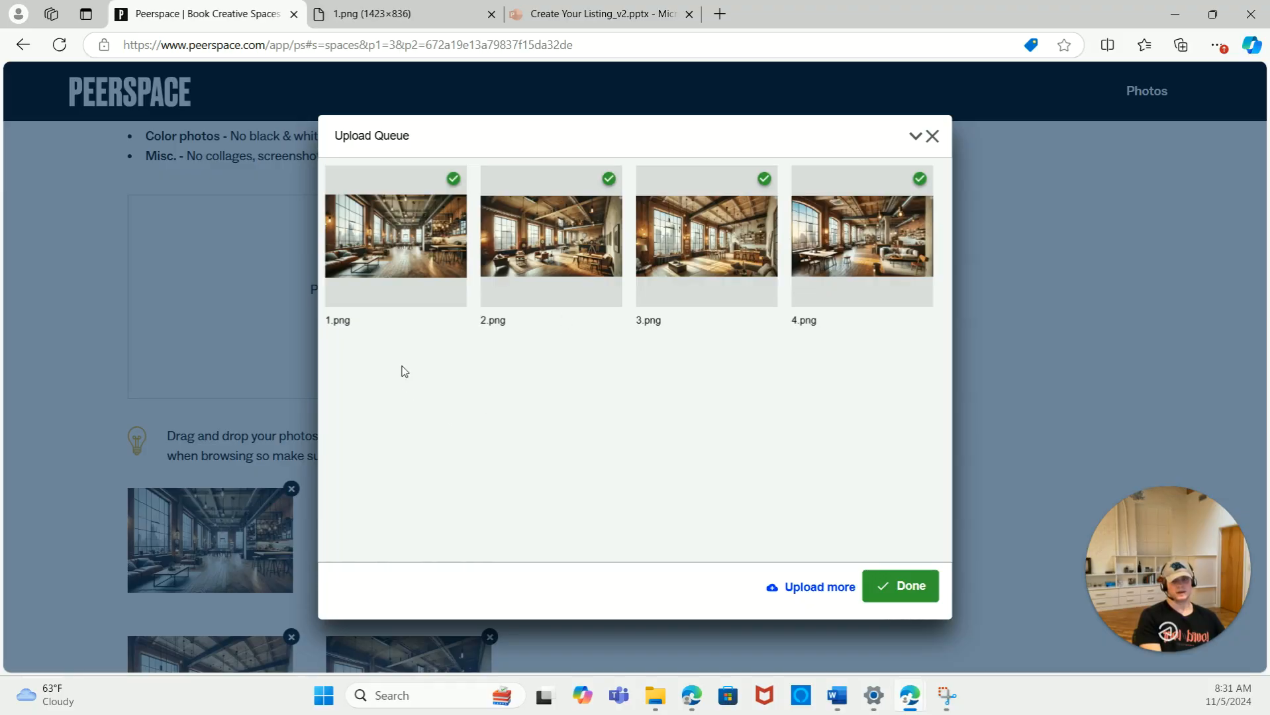
{"action": "left_click_drag", "start_coordinate": [327, 320], "coordinate": [389, 326]}
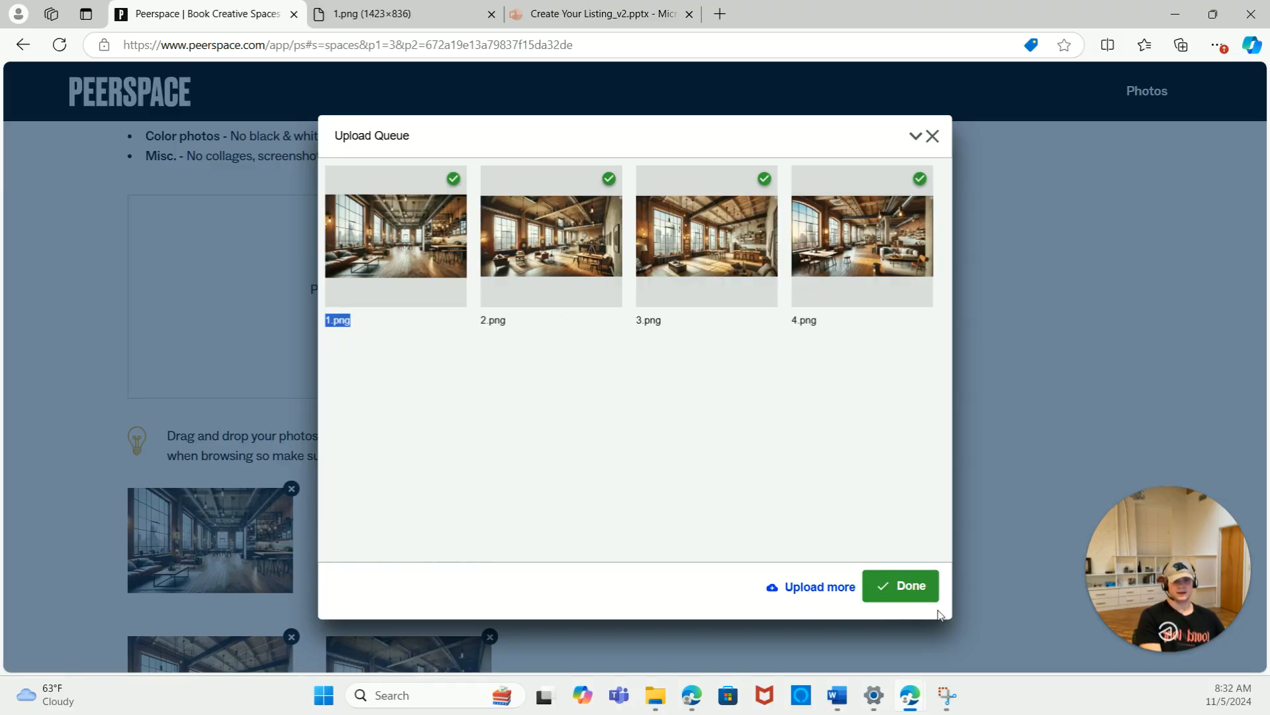
{"action": "left_click", "coordinate": [907, 588]}
Step: Review the photo requirements: horizontal orientation, color photos and the misc rules
{"action": "scroll", "coordinate": [307, 368], "scroll_direction": "down", "scroll_amount": 4}
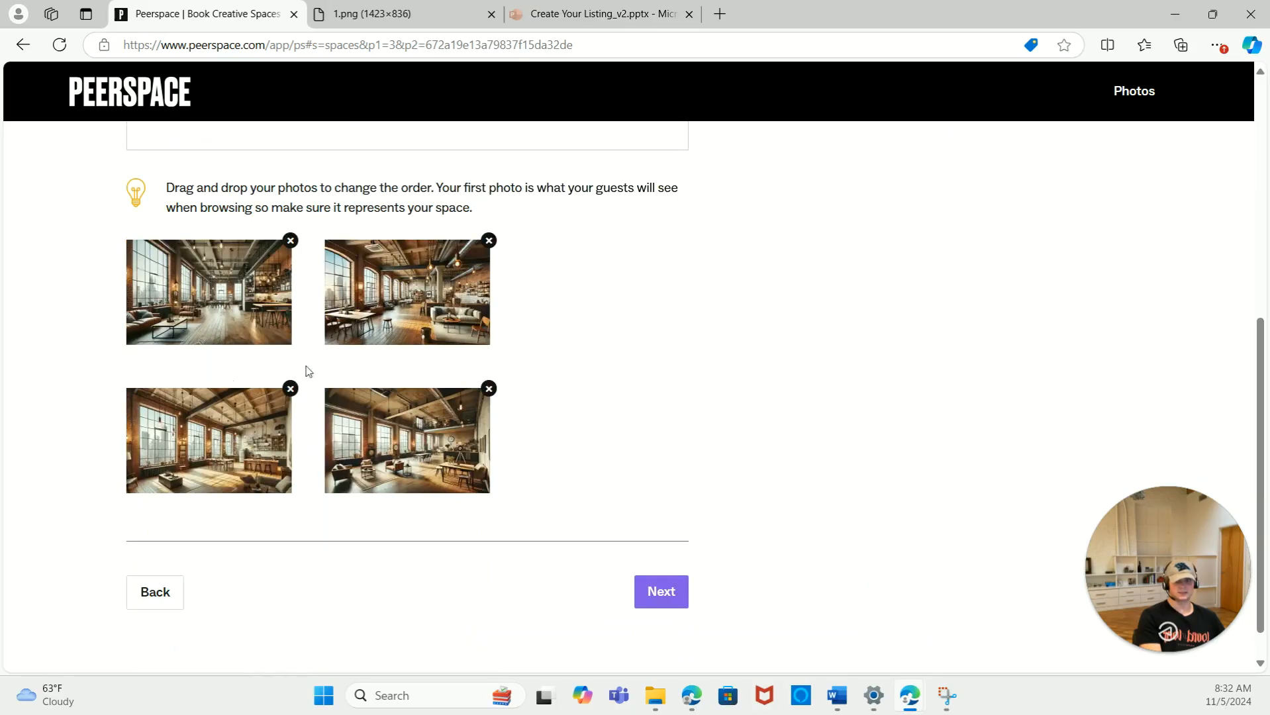
{"action": "scroll", "coordinate": [331, 430], "scroll_direction": "up", "scroll_amount": 4}
{"action": "scroll", "coordinate": [345, 483], "scroll_direction": "up", "scroll_amount": 2}
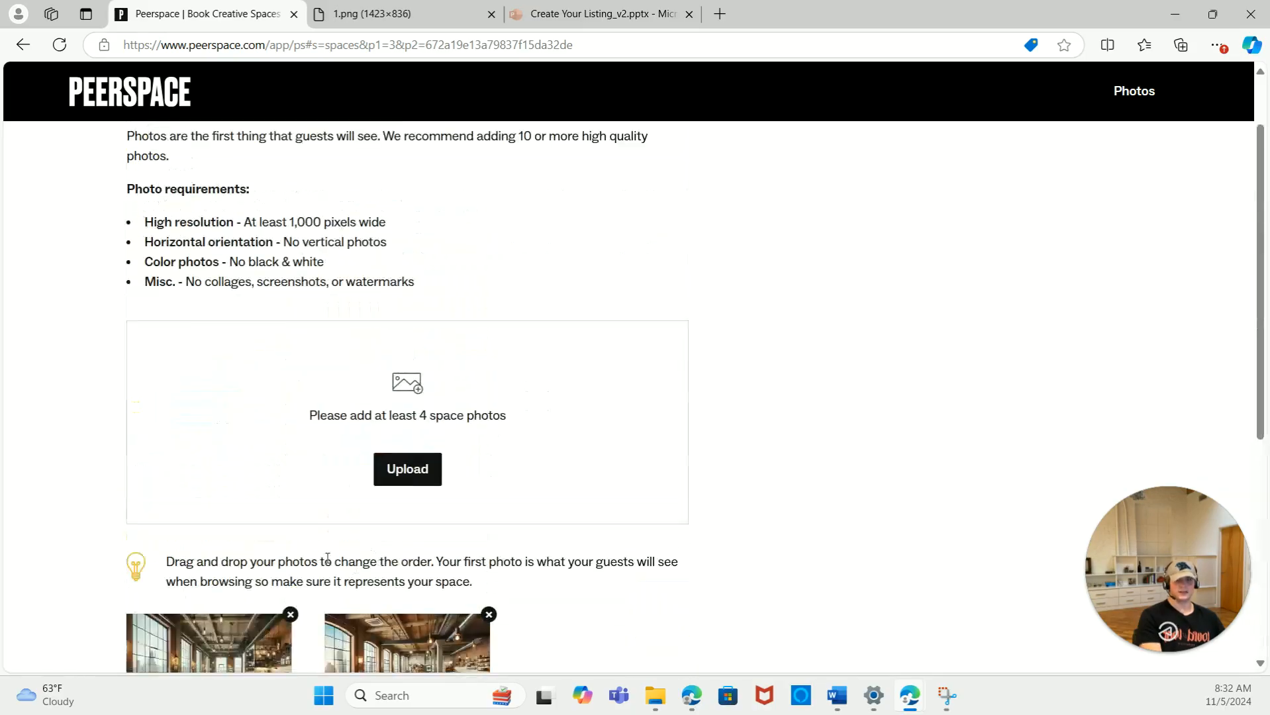
{"action": "scroll", "coordinate": [292, 559], "scroll_direction": "down", "scroll_amount": 2}
{"action": "scroll", "coordinate": [297, 518], "scroll_direction": "up", "scroll_amount": 3}
{"action": "scroll", "coordinate": [304, 329], "scroll_direction": "down", "scroll_amount": 3}
{"action": "scroll", "coordinate": [168, 249], "scroll_direction": "up", "scroll_amount": 3}
{"action": "left_click_drag", "start_coordinate": [132, 279], "coordinate": [247, 294]}
{"action": "left_click", "coordinate": [171, 319]}
{"action": "left_click_drag", "start_coordinate": [154, 308], "coordinate": [362, 328]}
{"action": "left_click_drag", "start_coordinate": [147, 344], "coordinate": [324, 346]}
{"action": "left_click_drag", "start_coordinate": [145, 366], "coordinate": [331, 366]}
Step: Note the 10-or-more photos recommendation, then submit the Photos step for the Hours page
{"action": "scroll", "coordinate": [286, 311], "scroll_direction": "down", "scroll_amount": 2}
{"action": "scroll", "coordinate": [382, 331], "scroll_direction": "up", "scroll_amount": 2}
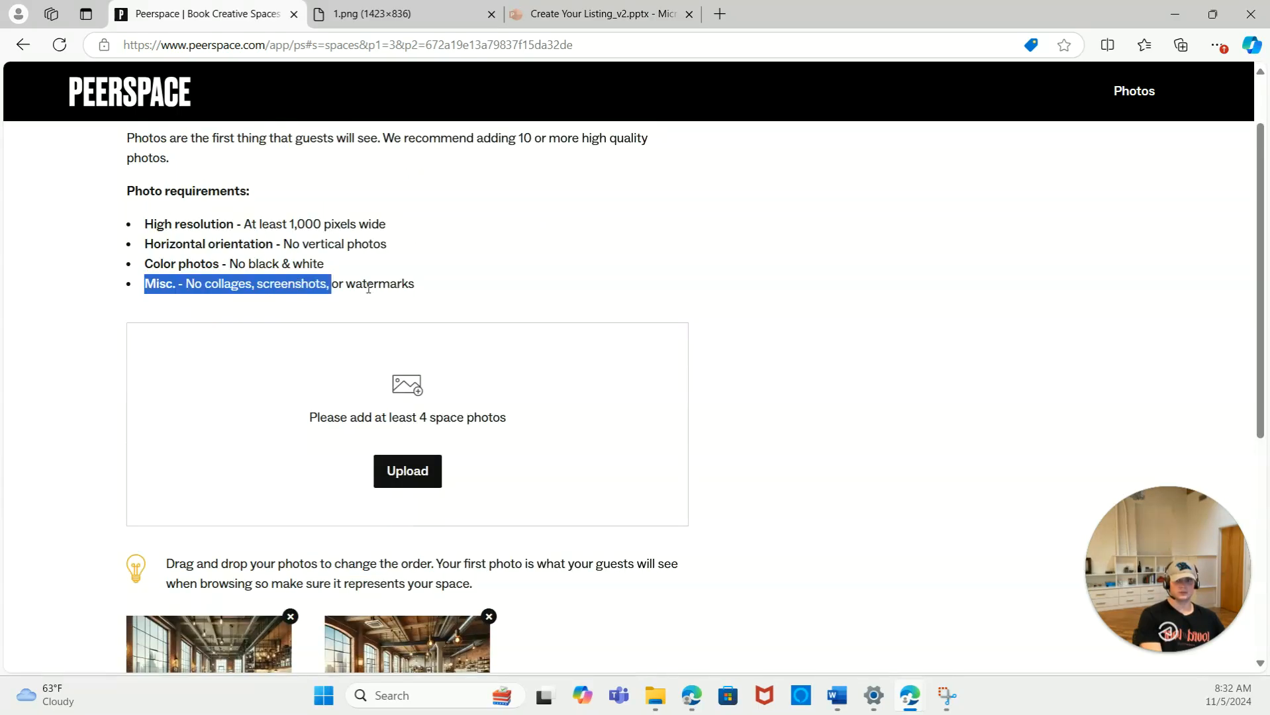
{"action": "scroll", "coordinate": [434, 302], "scroll_direction": "down", "scroll_amount": 5}
{"action": "scroll", "coordinate": [436, 301], "scroll_direction": "up", "scroll_amount": 5}
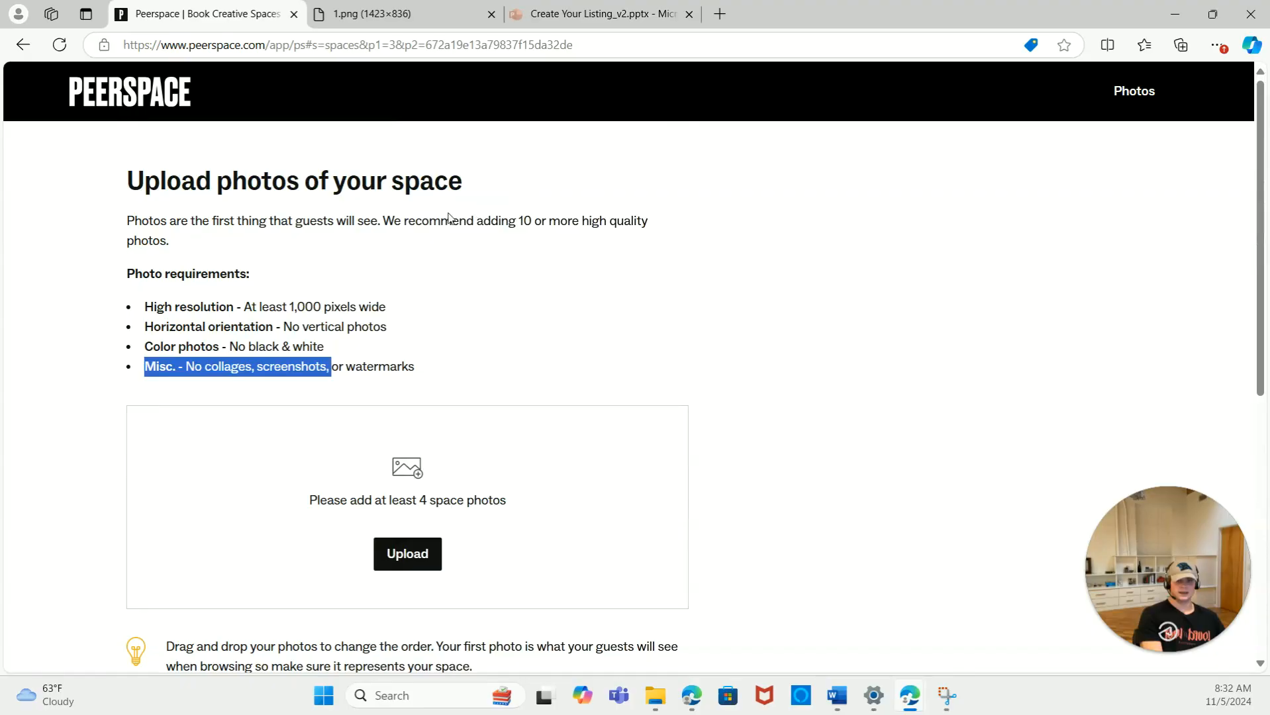
{"action": "left_click_drag", "start_coordinate": [383, 220], "coordinate": [262, 250]}
{"action": "left_click", "coordinate": [538, 221]}
{"action": "left_click_drag", "start_coordinate": [390, 231], "coordinate": [296, 257]}
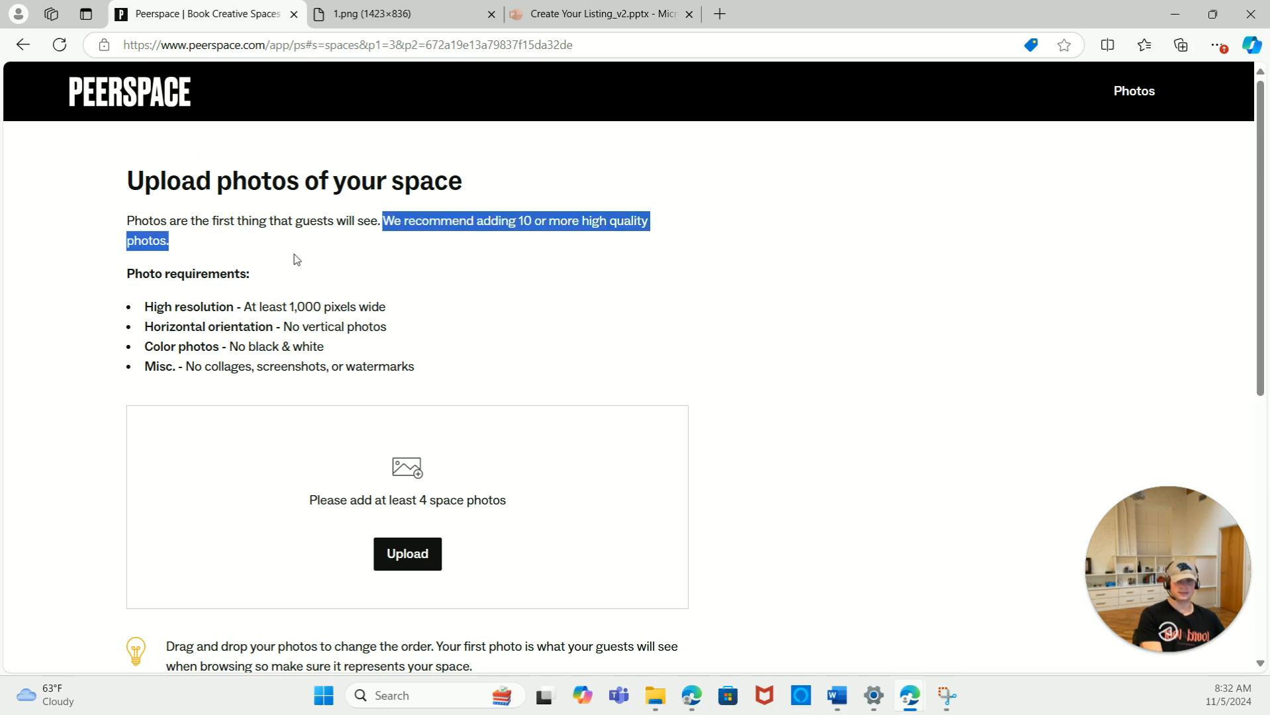
{"action": "scroll", "coordinate": [517, 298], "scroll_direction": "down", "scroll_amount": 1}
{"action": "mouse_move", "coordinate": [427, 285]}
{"action": "left_mouse_down"}
{"action": "mouse_move", "coordinate": [144, 224]}
{"action": "mouse_move", "coordinate": [361, 258]}
{"action": "mouse_move", "coordinate": [422, 282]}
{"action": "left_mouse_up"}
{"action": "left_click", "coordinate": [423, 282]}
{"action": "scroll", "coordinate": [437, 288], "scroll_direction": "up", "scroll_amount": 1}
{"action": "left_click_drag", "start_coordinate": [383, 221], "coordinate": [605, 221]}
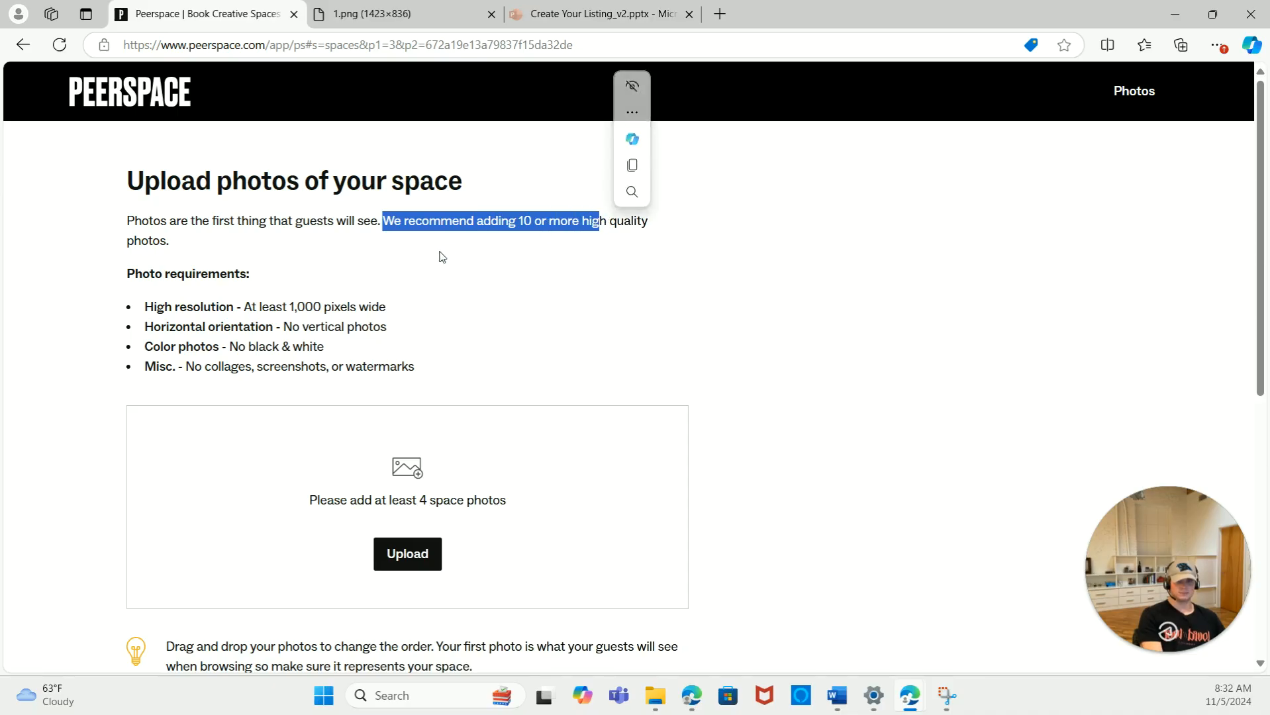
{"action": "left_click", "coordinate": [437, 260]}
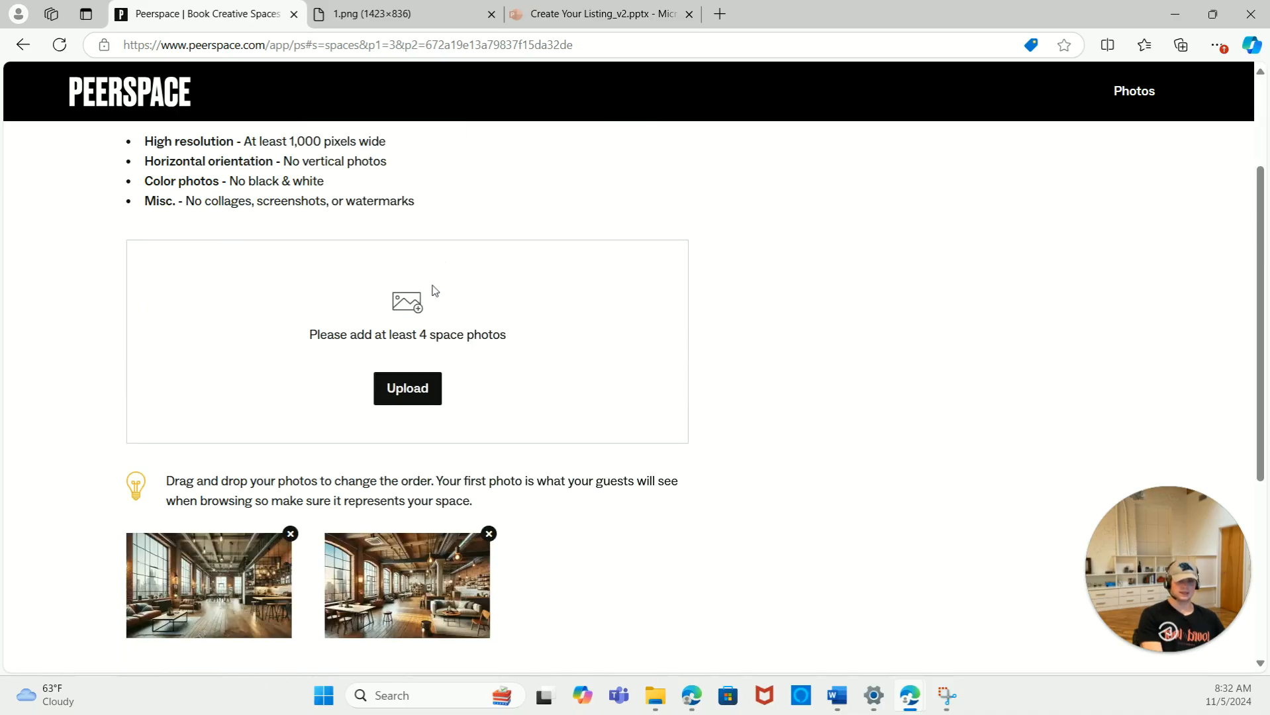
{"action": "scroll", "coordinate": [433, 289], "scroll_direction": "down", "scroll_amount": 3}
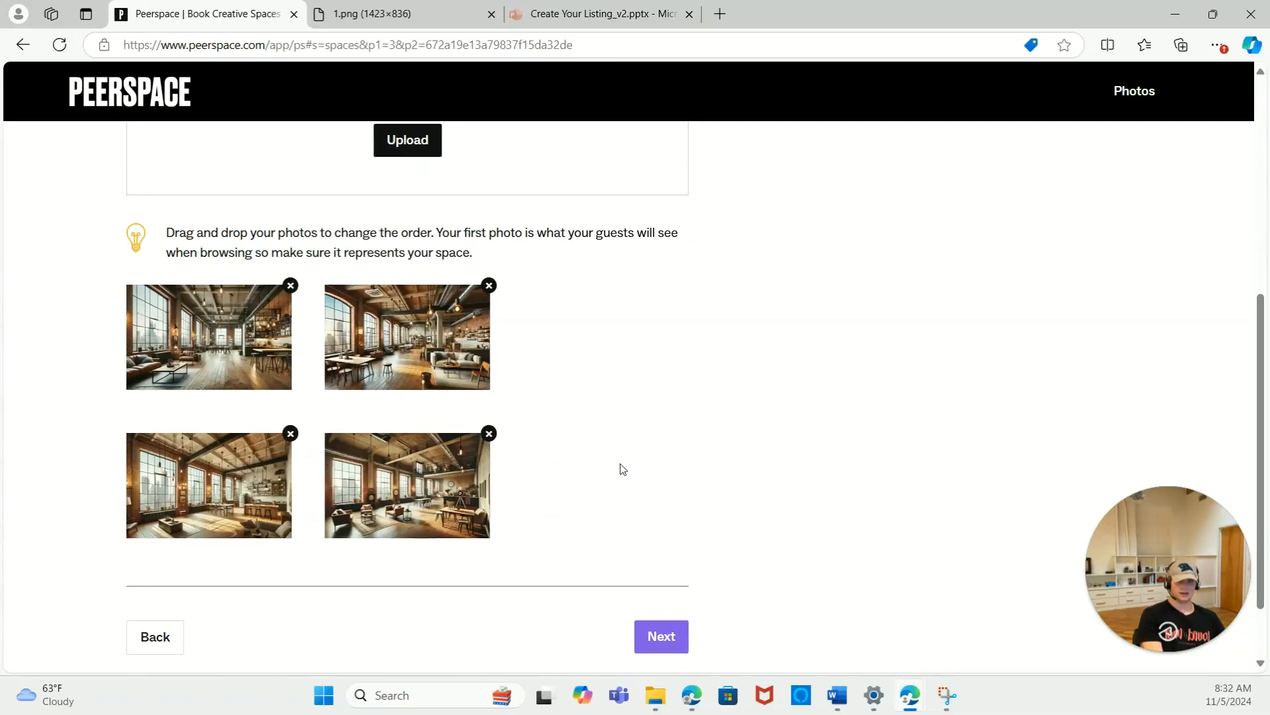
{"action": "scroll", "coordinate": [686, 406], "scroll_direction": "down", "scroll_amount": 1}
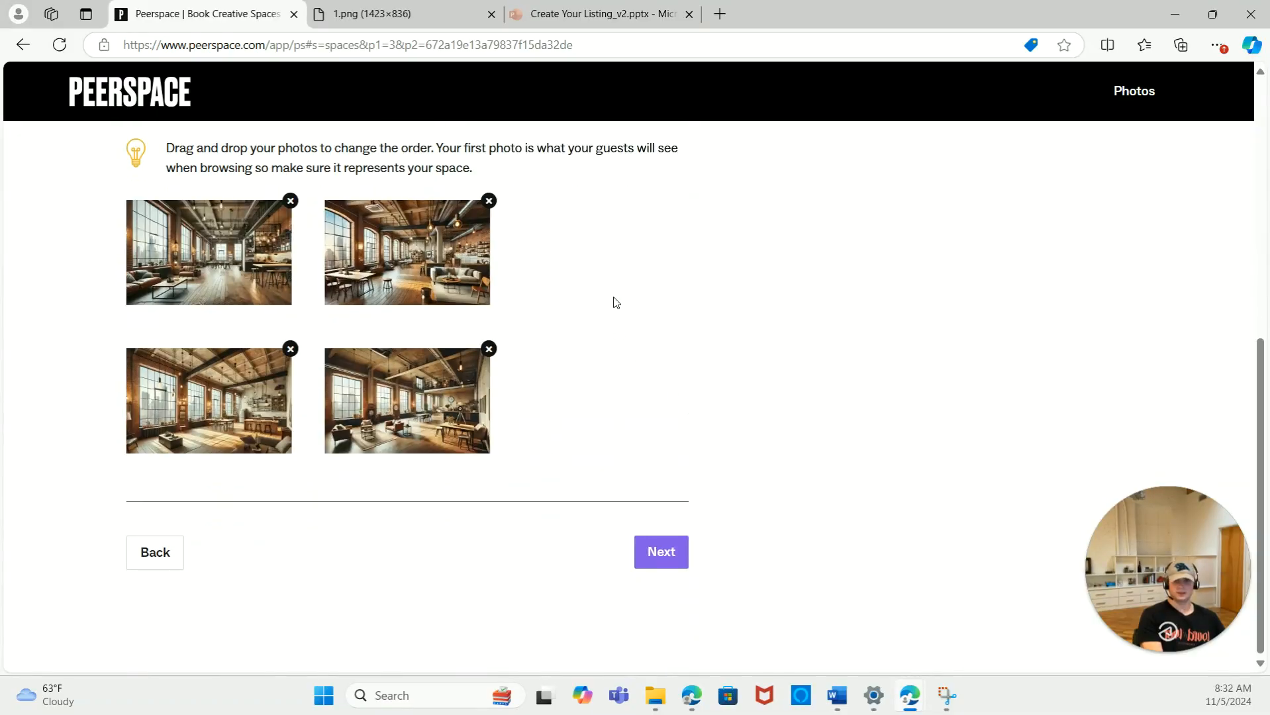
{"action": "scroll", "coordinate": [613, 302], "scroll_direction": "up", "scroll_amount": 2}
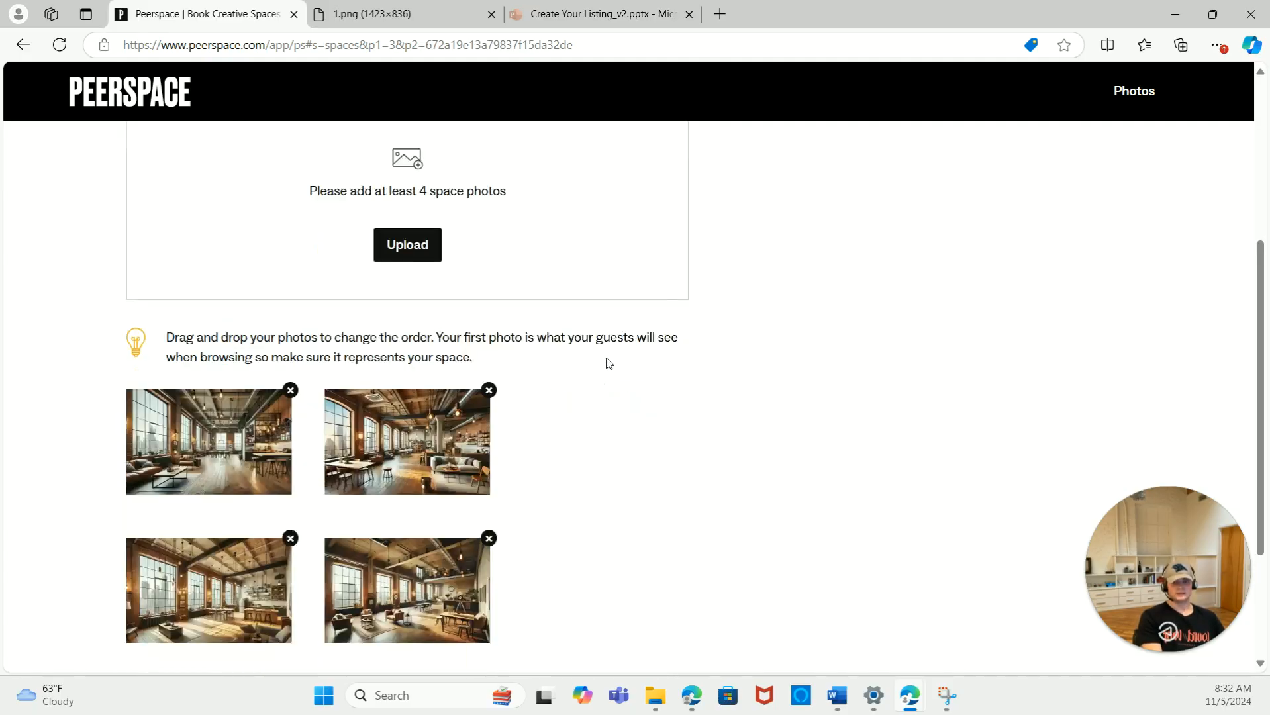
{"action": "scroll", "coordinate": [604, 360], "scroll_direction": "down", "scroll_amount": 2}
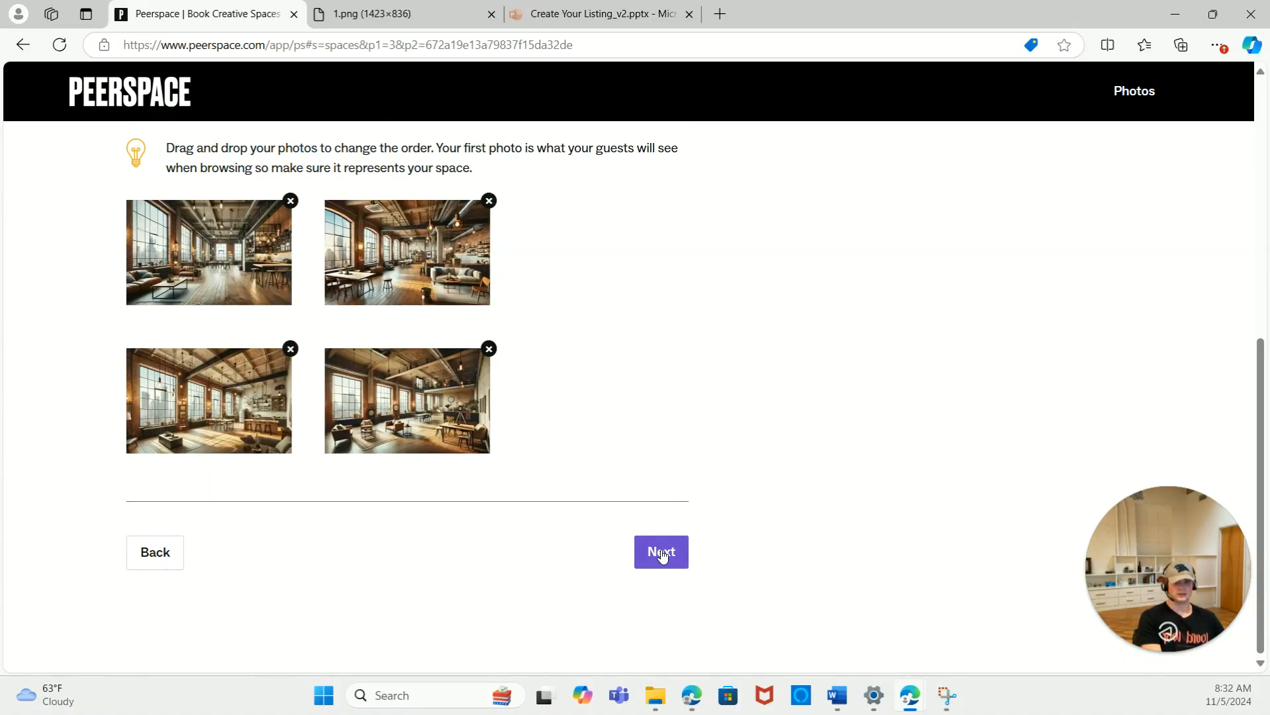
{"action": "left_click", "coordinate": [661, 552]}
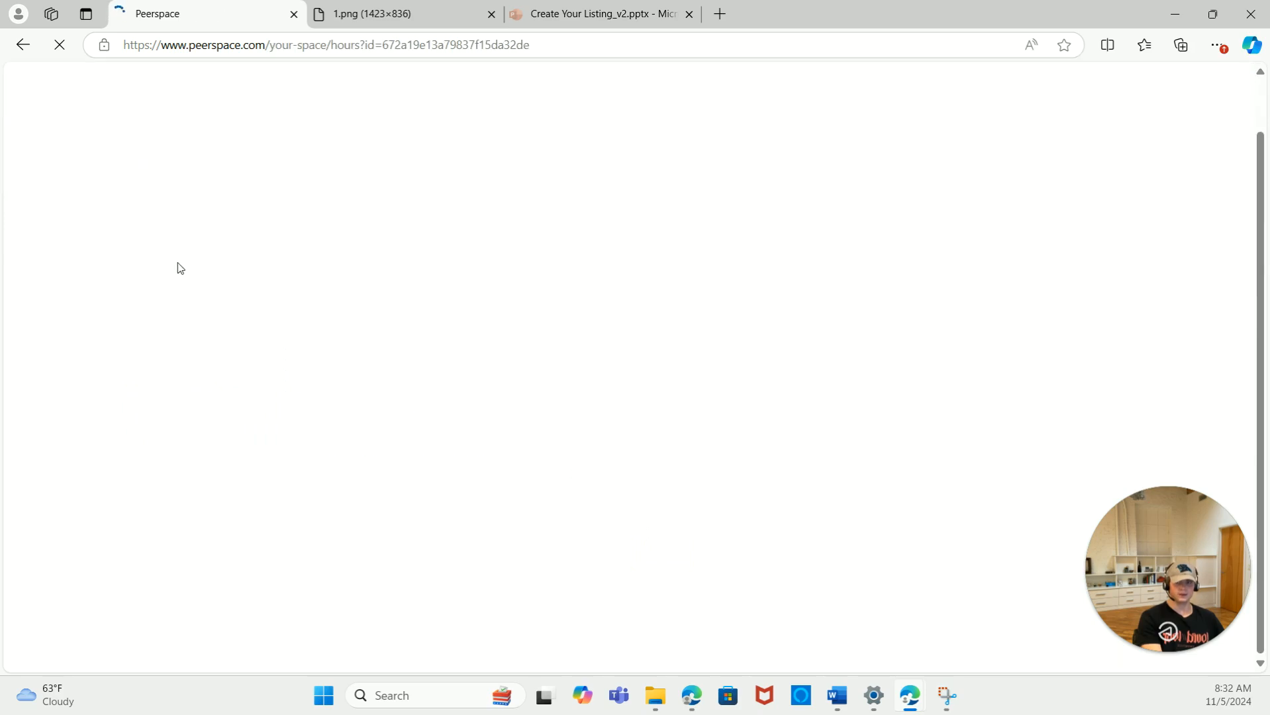
Step: Try the Open/Closed toggles for Monday through Wednesday, leaving every day open
{"action": "scroll", "coordinate": [323, 300], "scroll_direction": "down", "scroll_amount": 2}
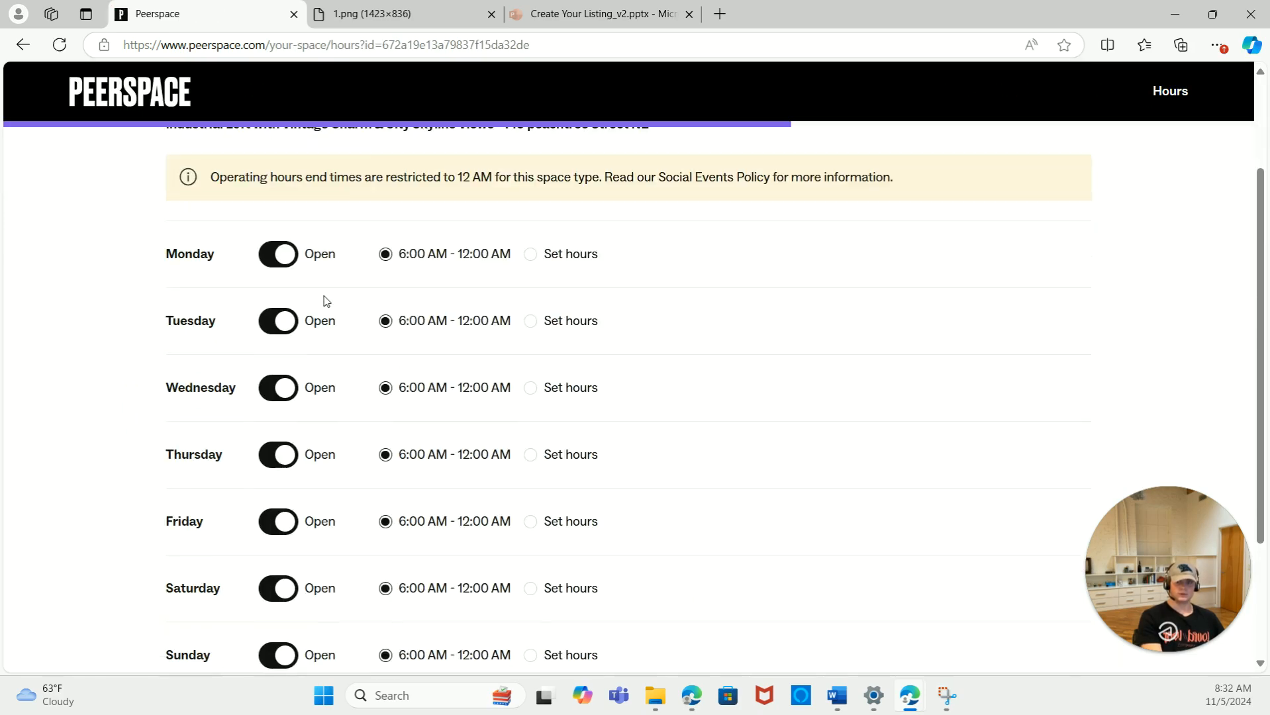
{"action": "scroll", "coordinate": [323, 300], "scroll_direction": "up", "scroll_amount": 3}
{"action": "left_click_drag", "start_coordinate": [221, 171], "coordinate": [477, 172]}
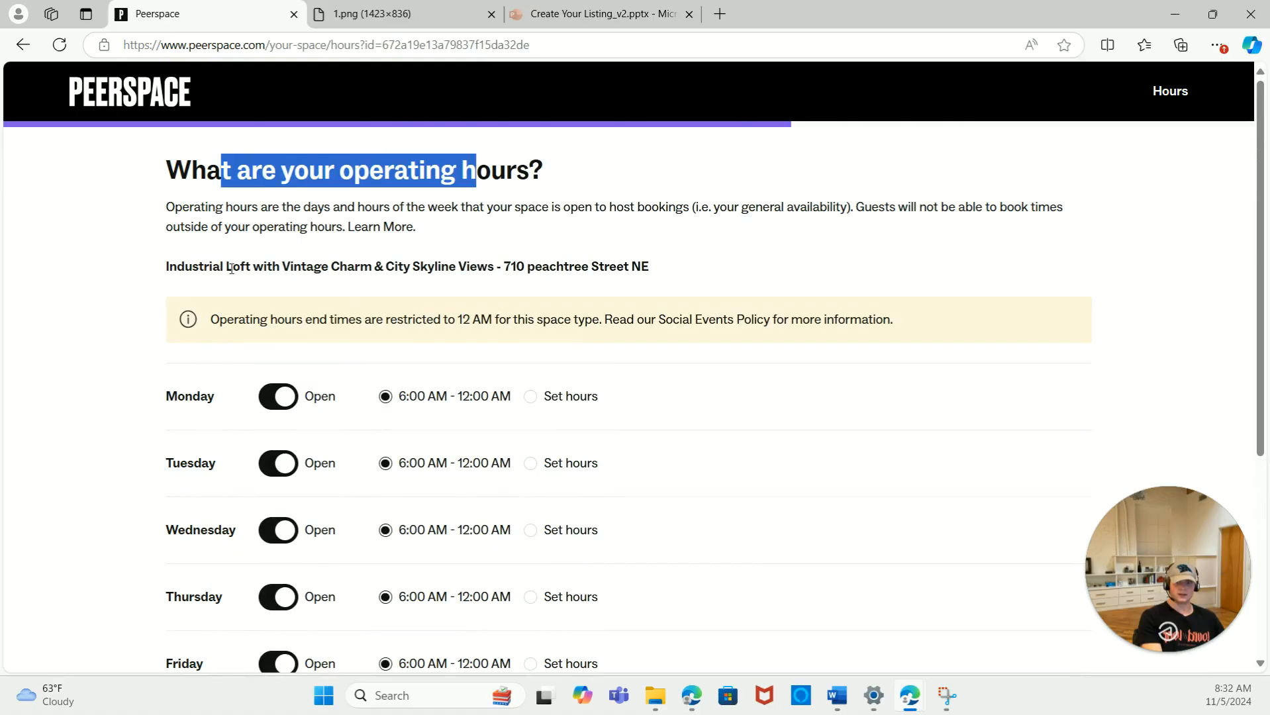
{"action": "left_click_drag", "start_coordinate": [232, 266], "coordinate": [515, 268]}
{"action": "scroll", "coordinate": [515, 268], "scroll_direction": "down", "scroll_amount": 3}
{"action": "left_click", "coordinate": [278, 231]}
{"action": "left_click", "coordinate": [286, 305]}
{"action": "left_click", "coordinate": [291, 370]}
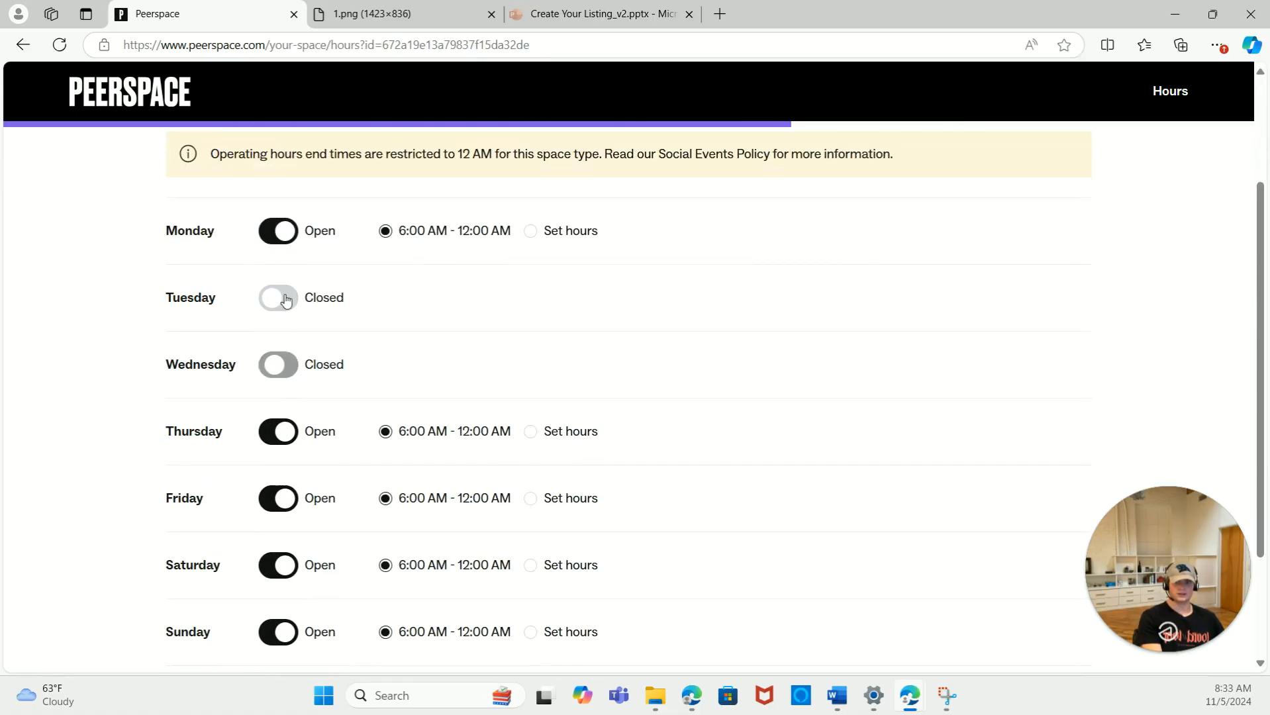
Step: Keep Monday at 6:00 AM - 12:00 AM and submit the hours step
{"action": "left_click", "coordinate": [531, 233]}
{"action": "left_click", "coordinate": [387, 235]}
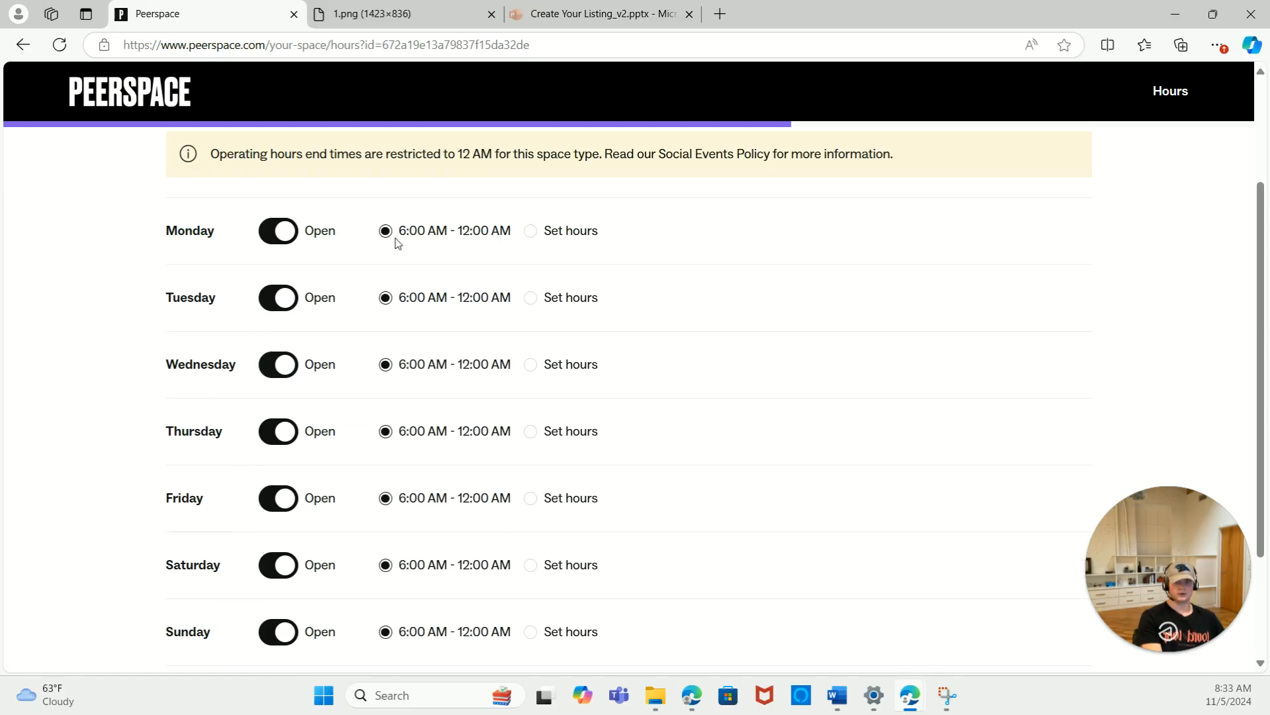
{"action": "left_click", "coordinate": [531, 233]}
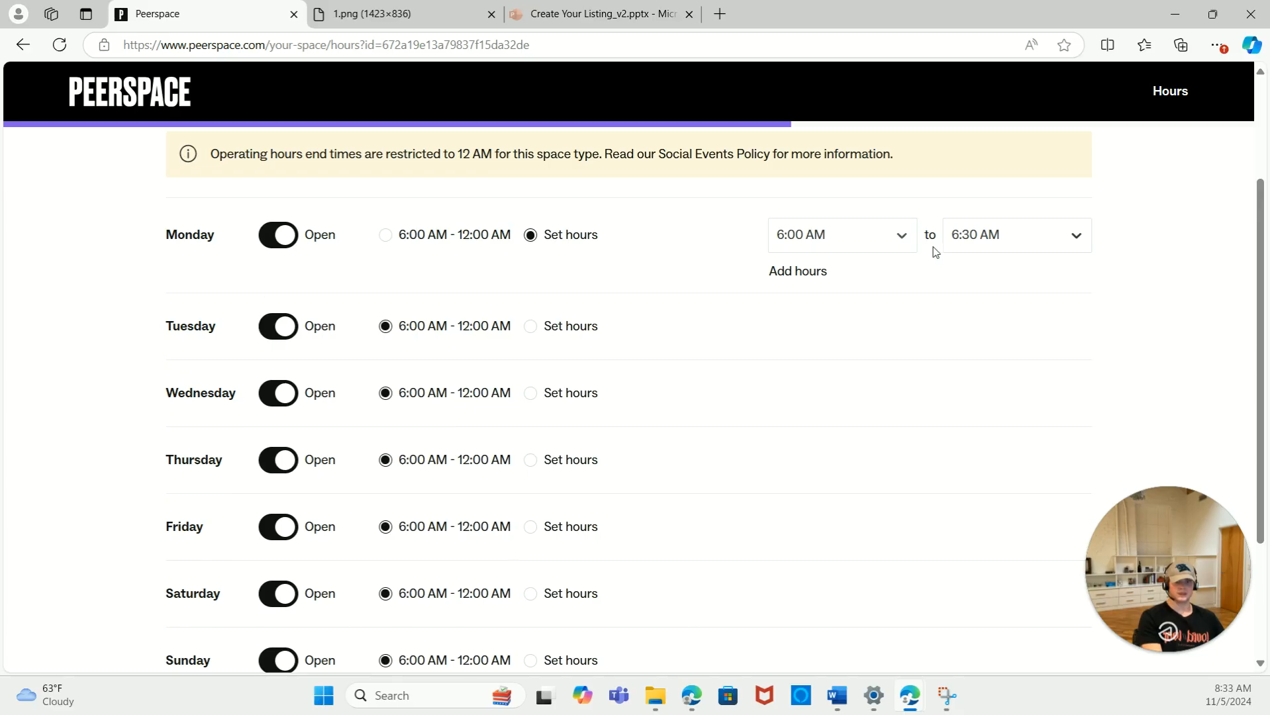
{"action": "left_click", "coordinate": [386, 235]}
{"action": "scroll", "coordinate": [497, 278], "scroll_direction": "down", "scroll_amount": 3}
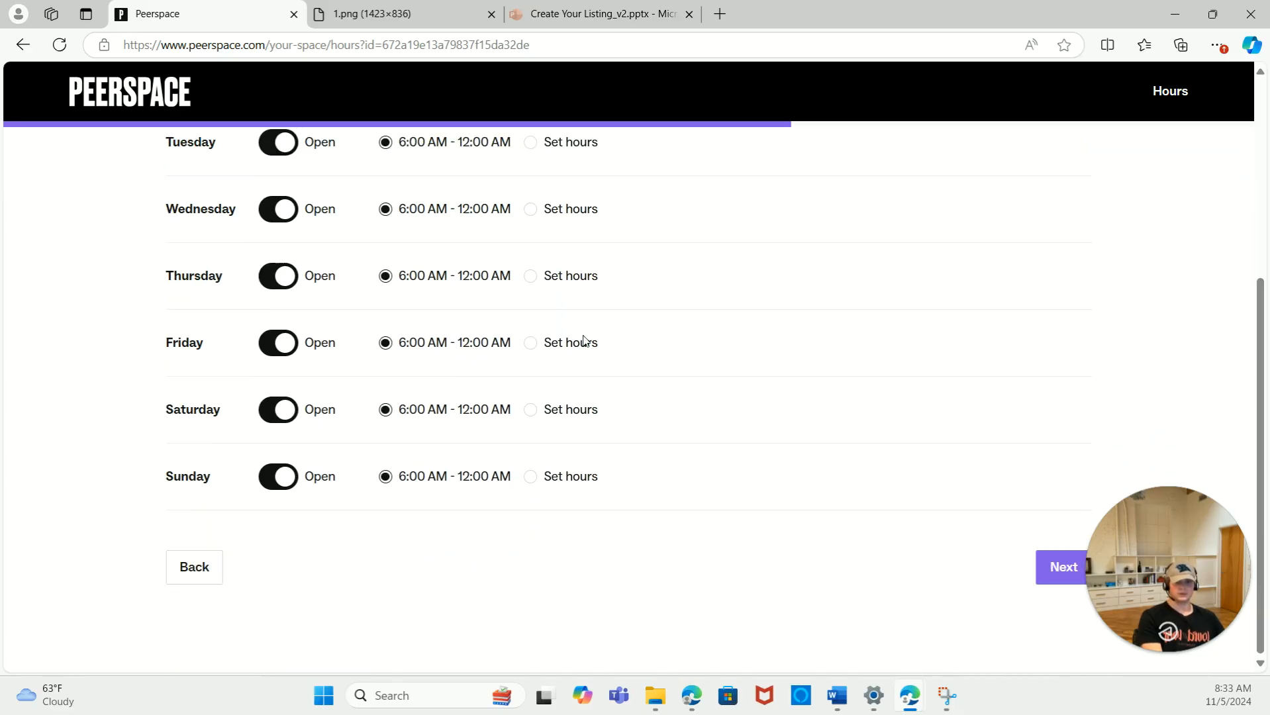
{"action": "left_click", "coordinate": [1061, 571]}
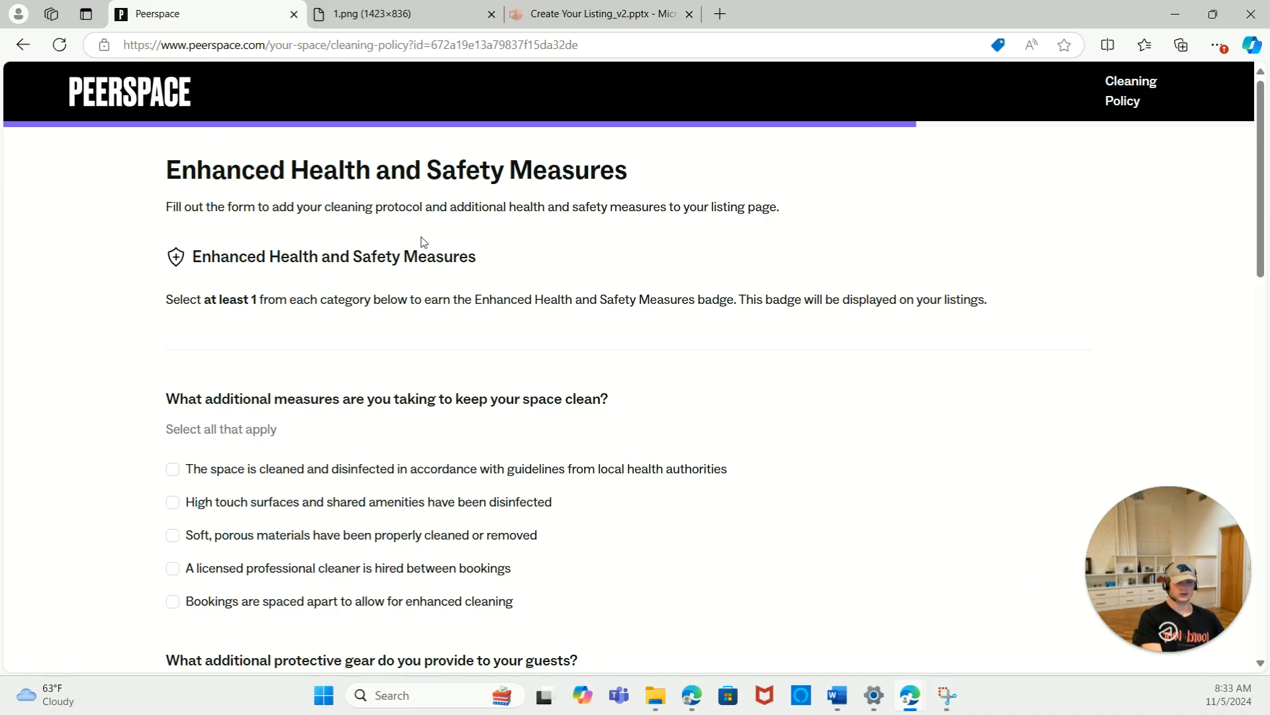
Step: Tick the cleaning measures: high-touch disinfection, porous materials cleaned, licensed cleaner, spaced-out bookings
{"action": "scroll", "coordinate": [418, 242], "scroll_direction": "down", "scroll_amount": 1}
{"action": "scroll", "coordinate": [323, 262], "scroll_direction": "up", "scroll_amount": 1}
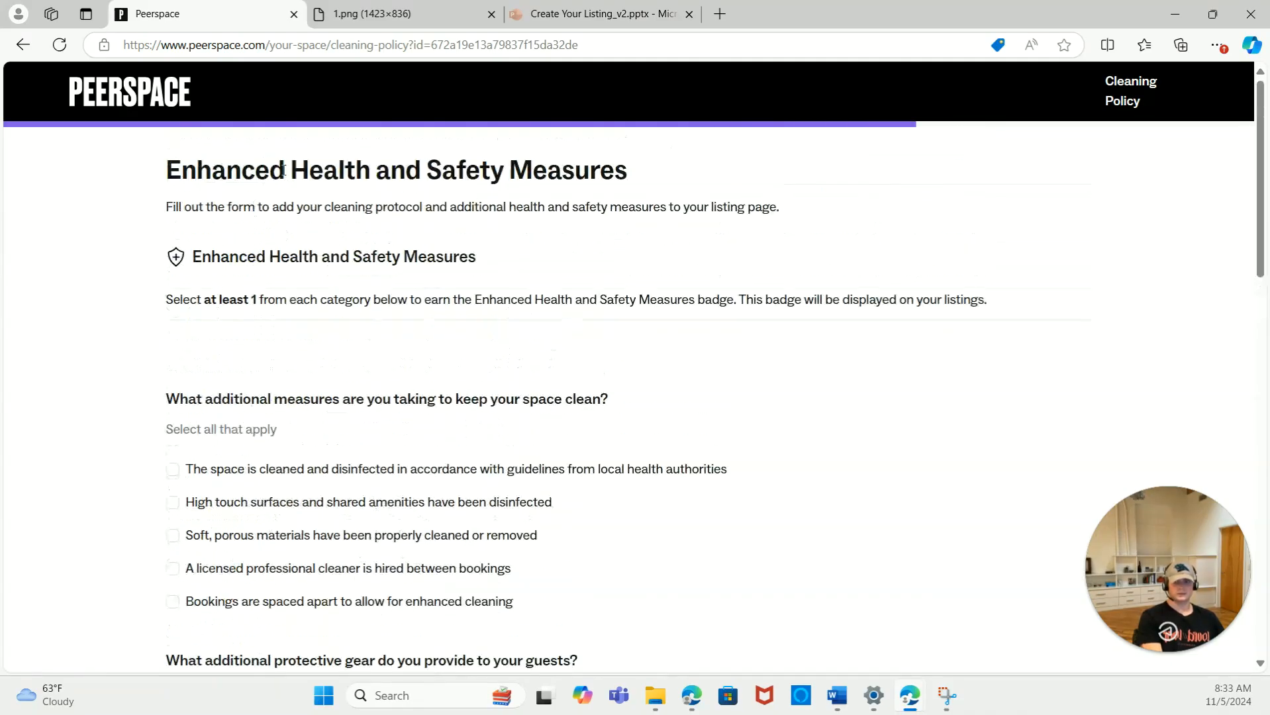
{"action": "left_click_drag", "start_coordinate": [282, 170], "coordinate": [517, 170]}
{"action": "scroll", "coordinate": [418, 271], "scroll_direction": "down", "scroll_amount": 1}
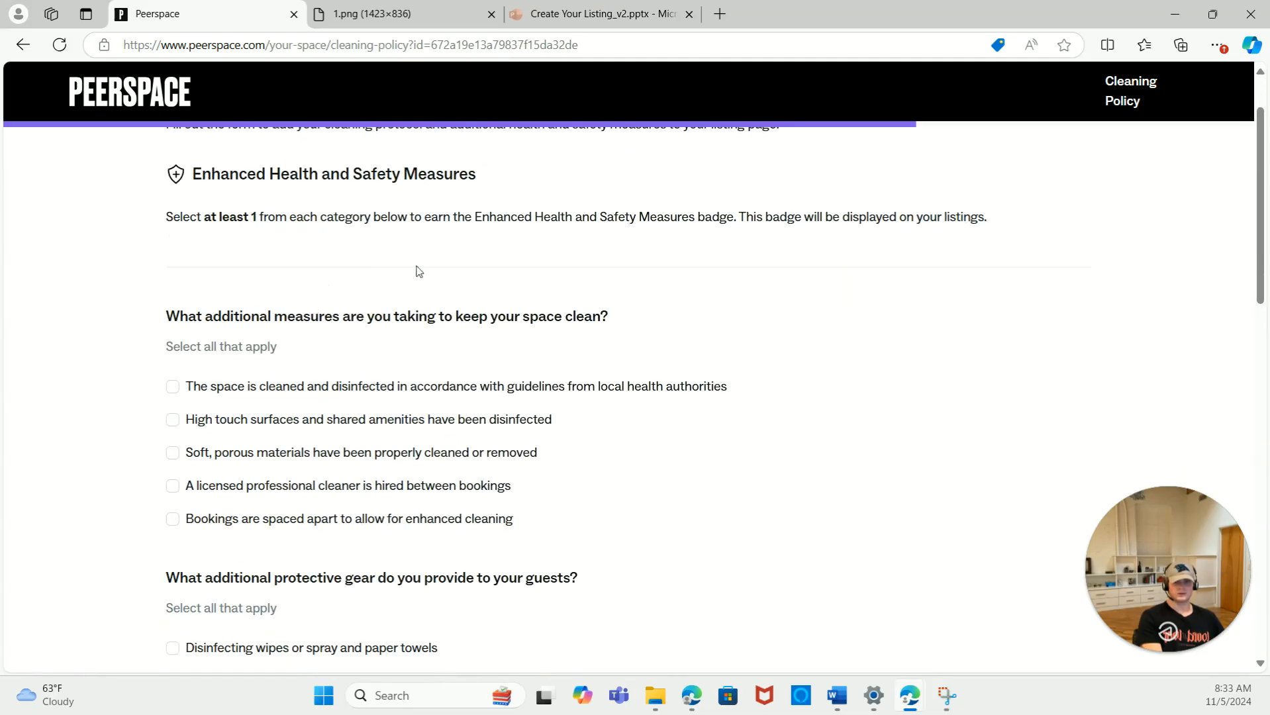
{"action": "scroll", "coordinate": [364, 310], "scroll_direction": "down", "scroll_amount": 3}
{"action": "scroll", "coordinate": [368, 308], "scroll_direction": "down", "scroll_amount": 2}
{"action": "scroll", "coordinate": [369, 303], "scroll_direction": "up", "scroll_amount": 6}
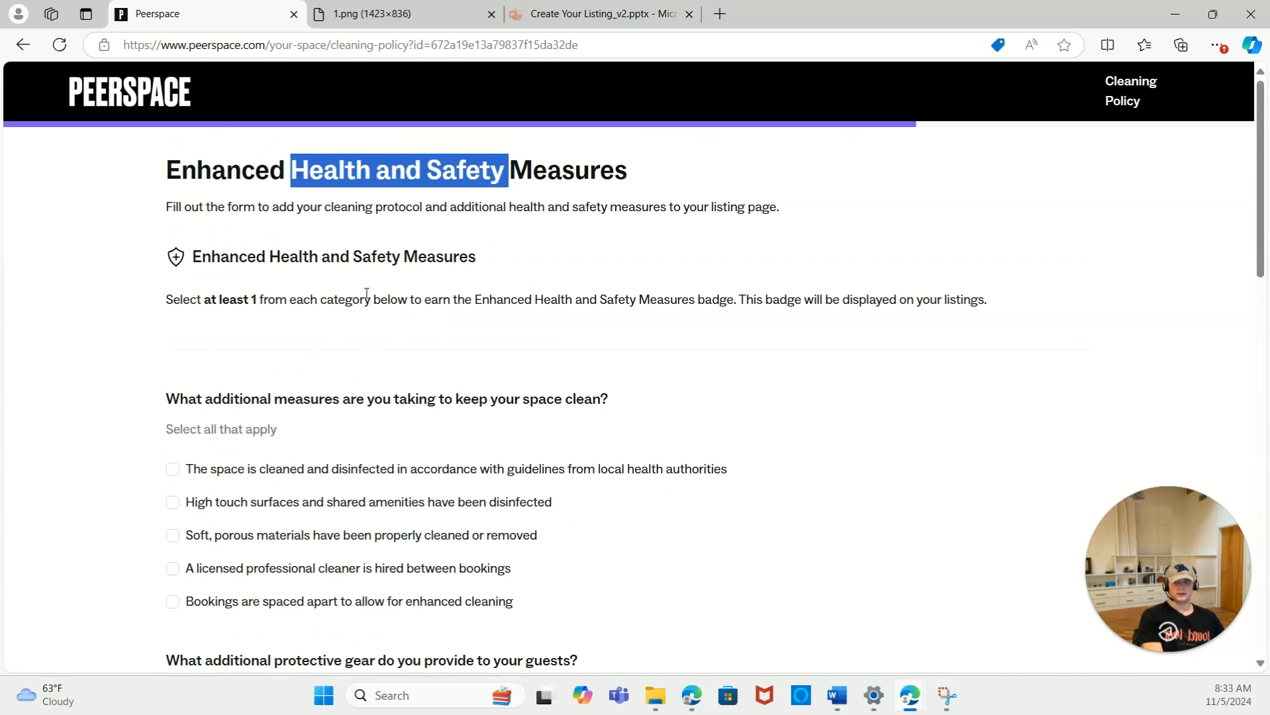
{"action": "scroll", "coordinate": [358, 299], "scroll_direction": "down", "scroll_amount": 1}
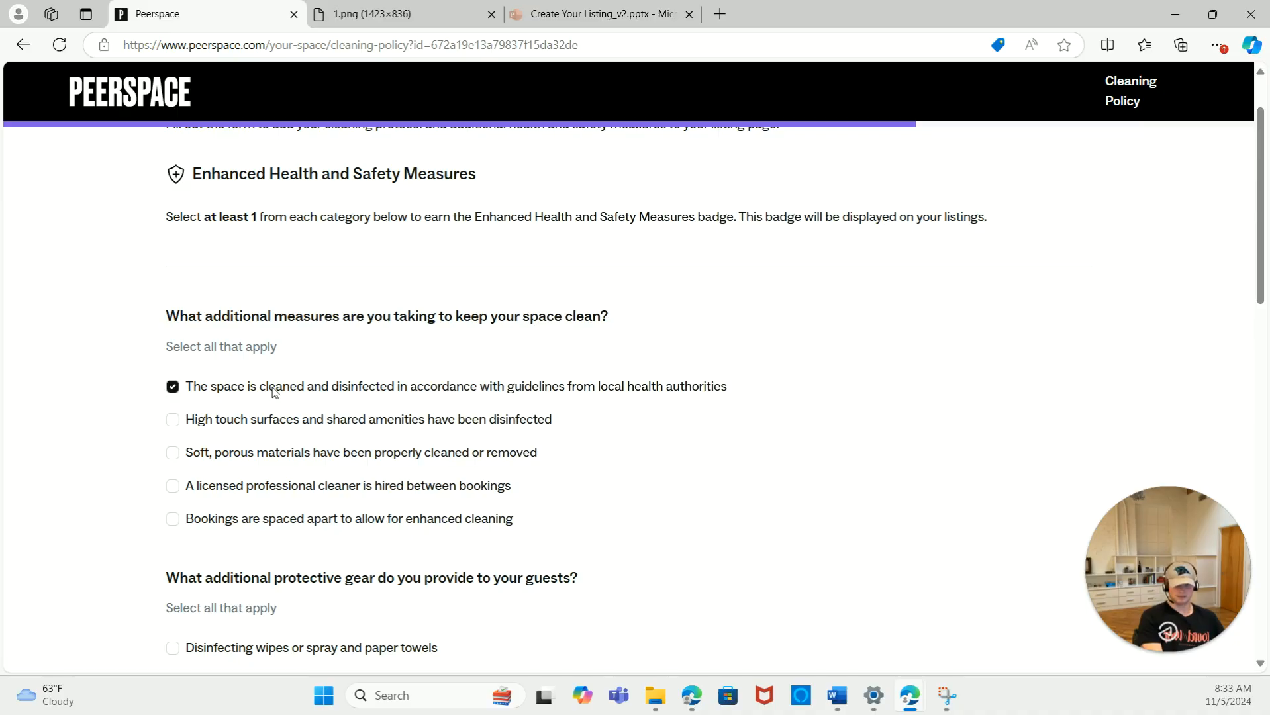
{"action": "left_click", "coordinate": [283, 427]}
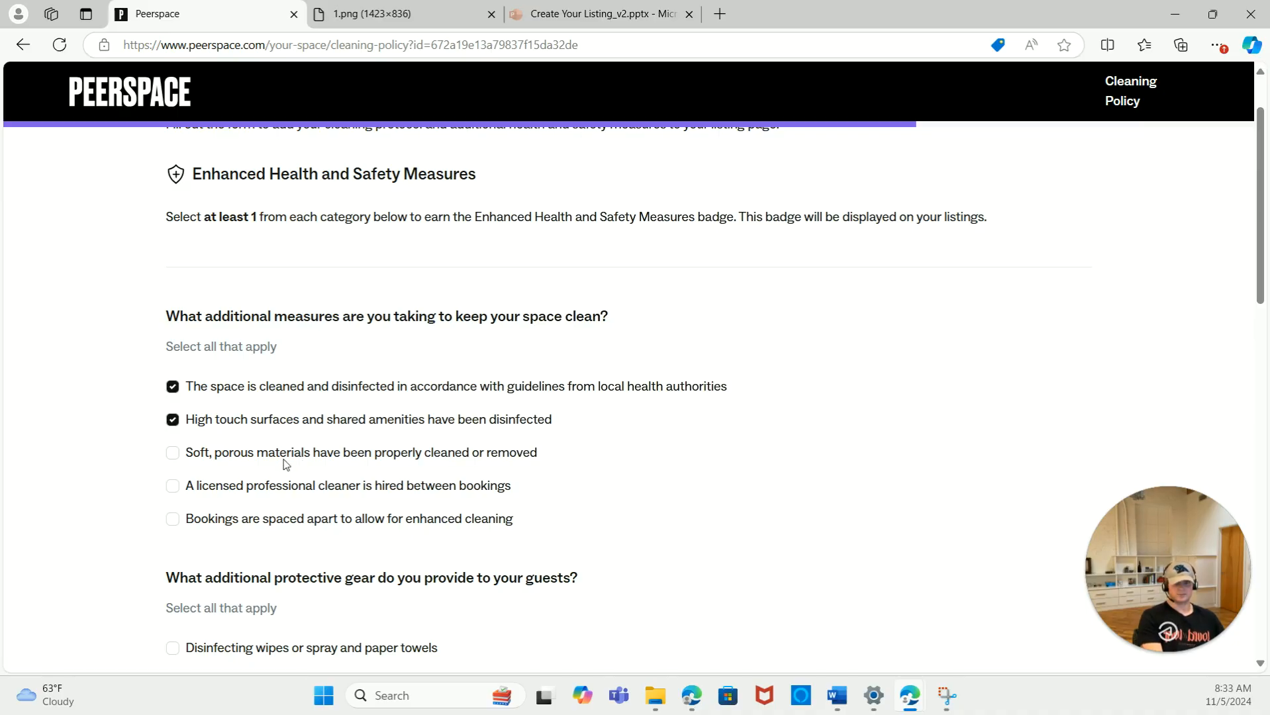
{"action": "left_click", "coordinate": [283, 462]}
{"action": "left_click", "coordinate": [279, 486]}
{"action": "left_click", "coordinate": [287, 451]}
{"action": "left_click", "coordinate": [272, 486]}
{"action": "left_click", "coordinate": [277, 465]}
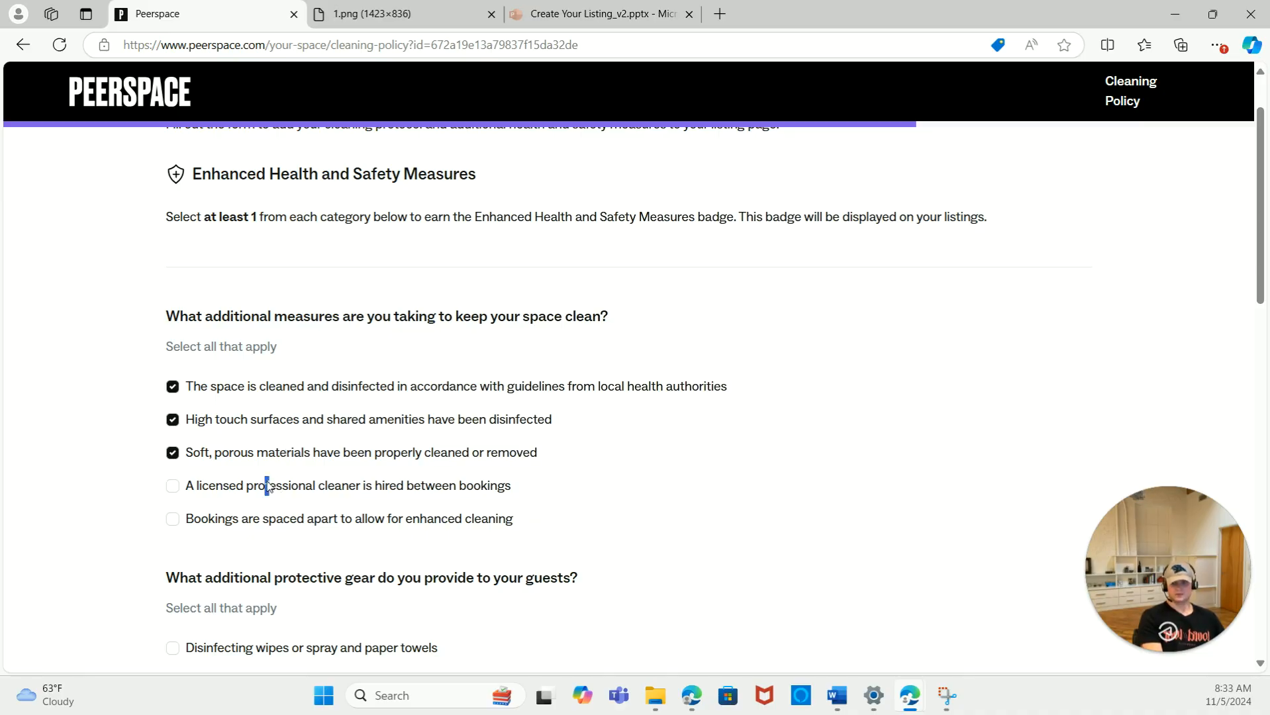
{"action": "left_click", "coordinate": [218, 488]}
{"action": "scroll", "coordinate": [250, 444], "scroll_direction": "down", "scroll_amount": 1}
{"action": "left_click", "coordinate": [251, 440]}
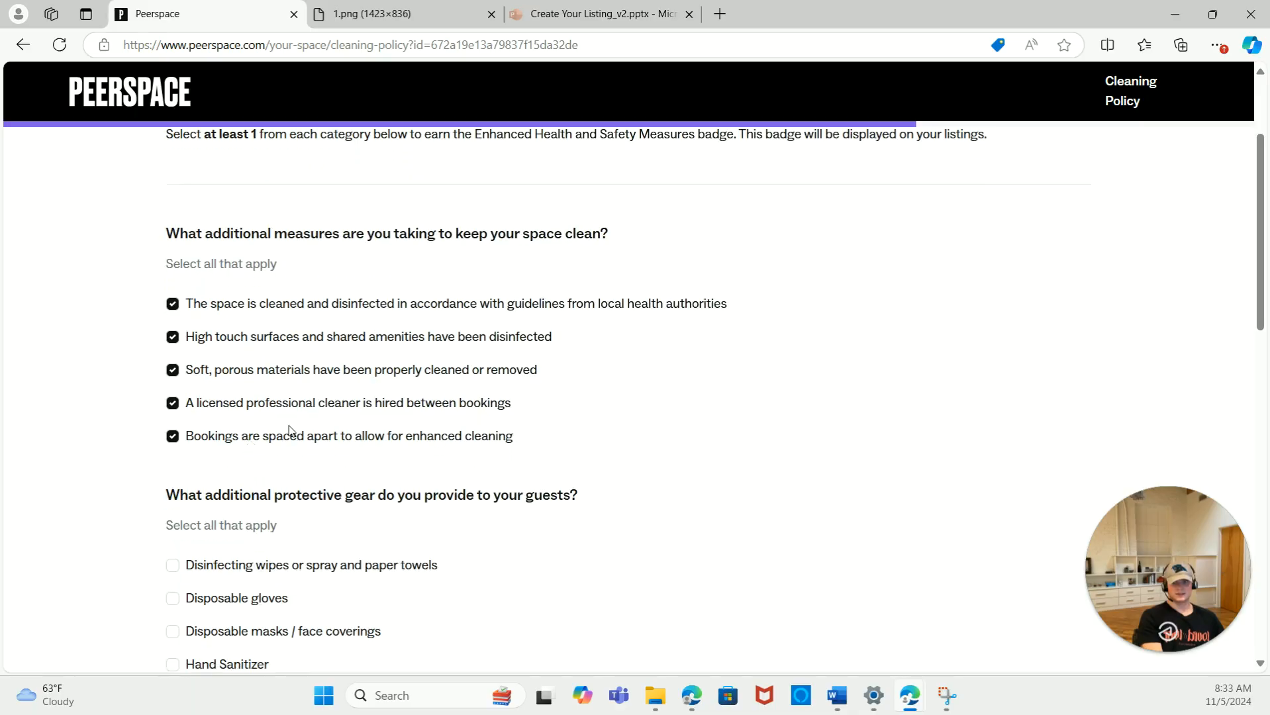
{"action": "scroll", "coordinate": [293, 427], "scroll_direction": "up", "scroll_amount": 1}
Step: Tick all protective gear: disinfecting wipes and paper towels, gloves, masks and hand sanitizer
{"action": "scroll", "coordinate": [273, 374], "scroll_direction": "down", "scroll_amount": 2}
{"action": "scroll", "coordinate": [297, 478], "scroll_direction": "down", "scroll_amount": 1}
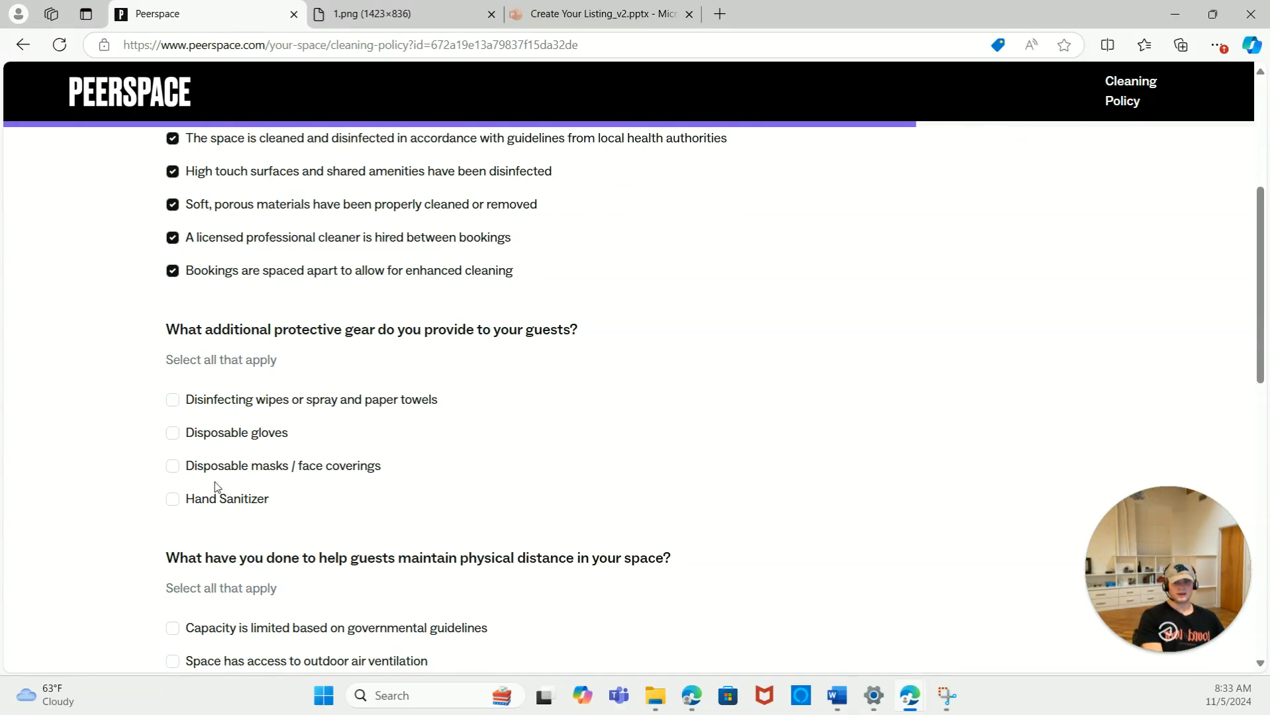
{"action": "left_click_drag", "start_coordinate": [165, 332], "coordinate": [577, 331]}
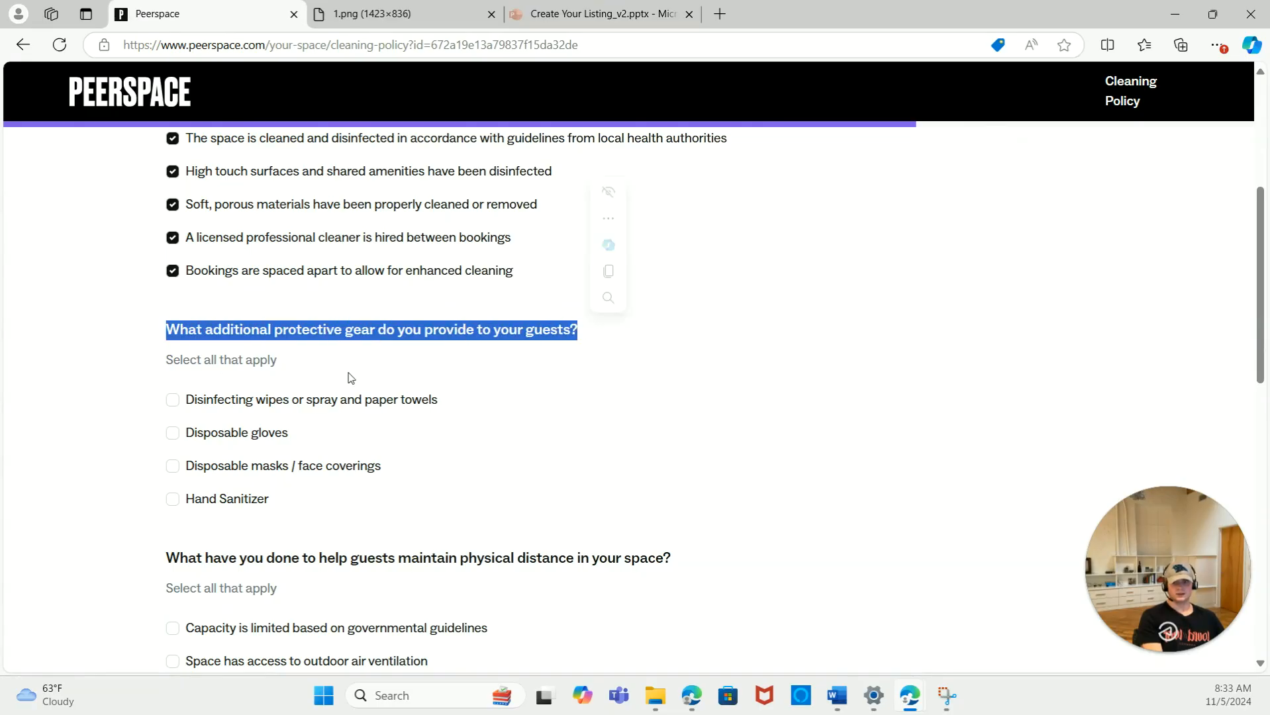
{"action": "left_click_drag", "start_coordinate": [166, 360], "coordinate": [278, 362]}
{"action": "left_click", "coordinate": [200, 407]}
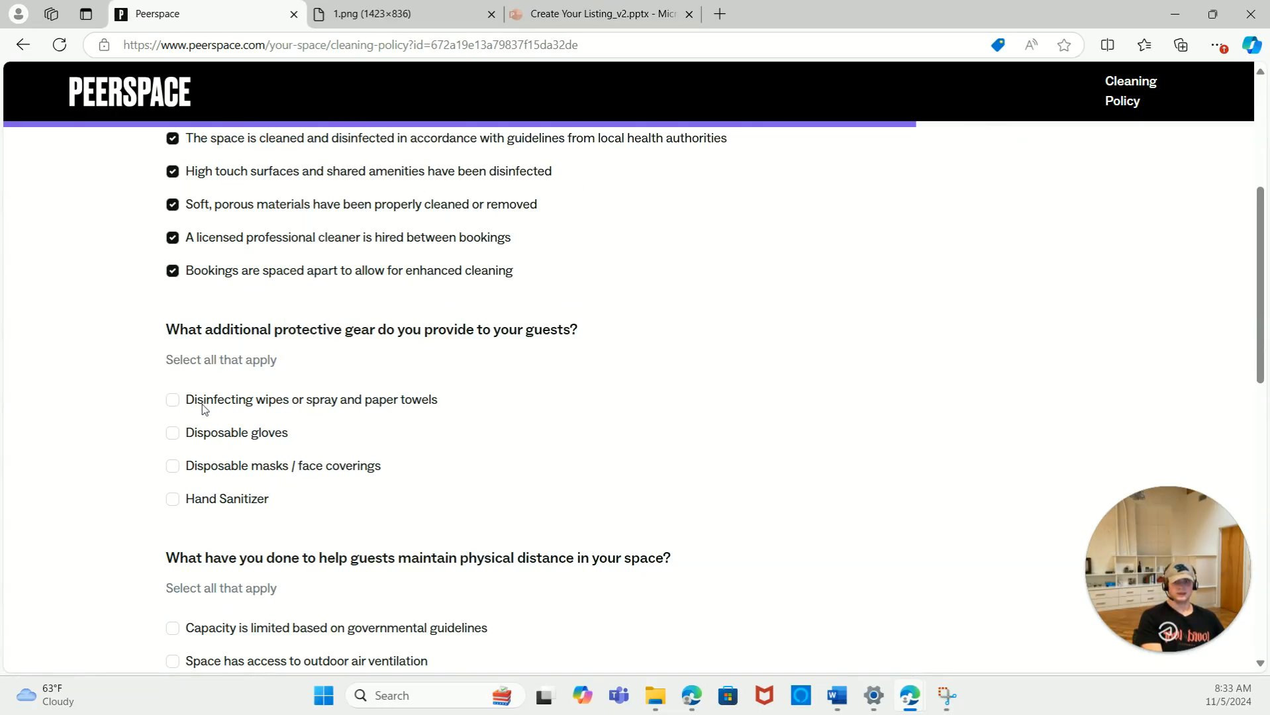
{"action": "left_click", "coordinate": [214, 438]}
{"action": "left_click", "coordinate": [227, 464]}
{"action": "left_click", "coordinate": [224, 498]}
{"action": "left_click", "coordinate": [251, 470]}
{"action": "left_click", "coordinate": [240, 502]}
{"action": "left_click", "coordinate": [232, 466]}
{"action": "left_click", "coordinate": [225, 498]}
{"action": "scroll", "coordinate": [262, 414], "scroll_direction": "down", "scroll_amount": 1}
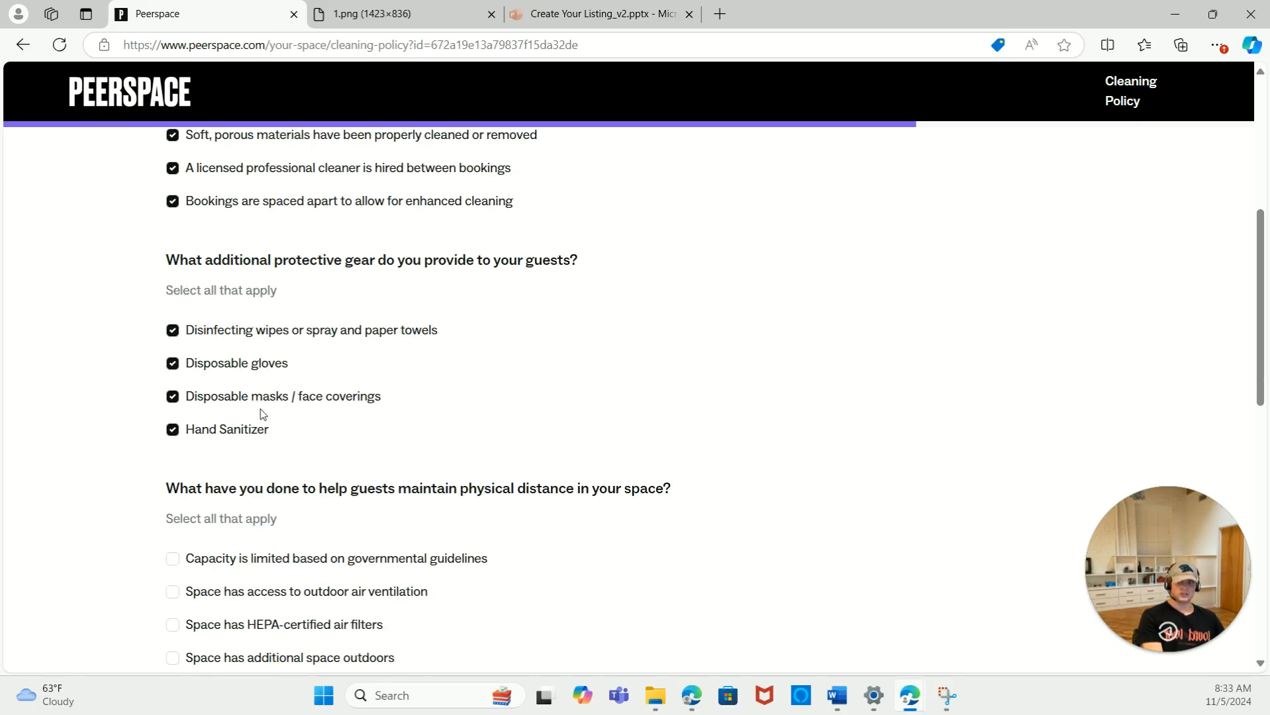
{"action": "scroll", "coordinate": [263, 414], "scroll_direction": "up", "scroll_amount": 3}
{"action": "scroll", "coordinate": [298, 397], "scroll_direction": "down", "scroll_amount": 2}
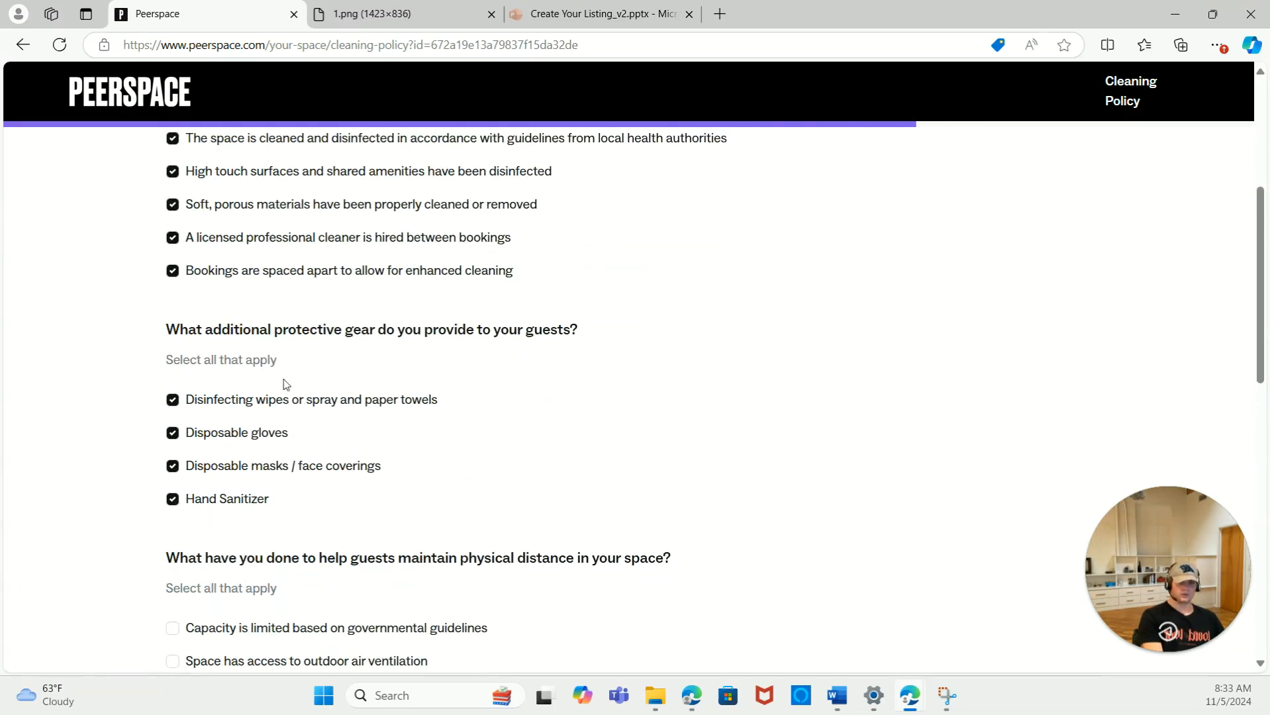
{"action": "scroll", "coordinate": [311, 400], "scroll_direction": "down", "scroll_amount": 4}
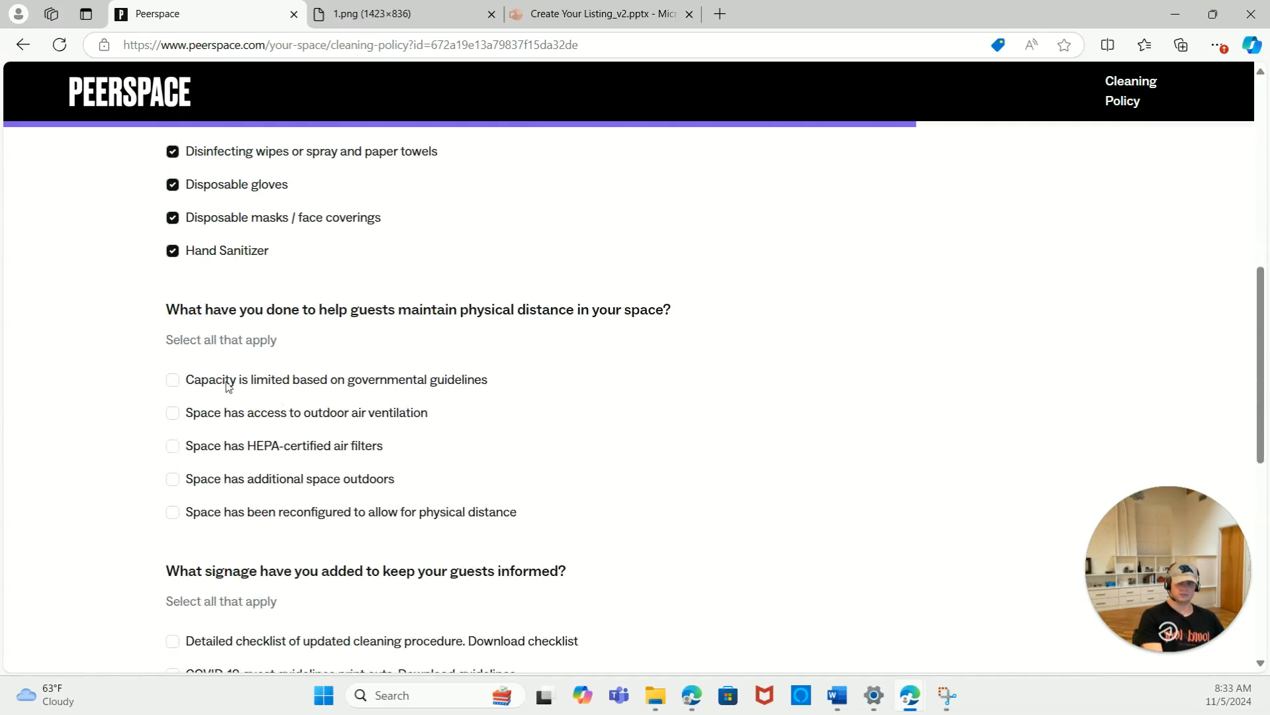
Step: Scroll down to the cleaning-process prompt, read it, and put the cursor in its description box
{"action": "scroll", "coordinate": [235, 391], "scroll_direction": "down", "scroll_amount": 2}
{"action": "scroll", "coordinate": [254, 410], "scroll_direction": "down", "scroll_amount": 2}
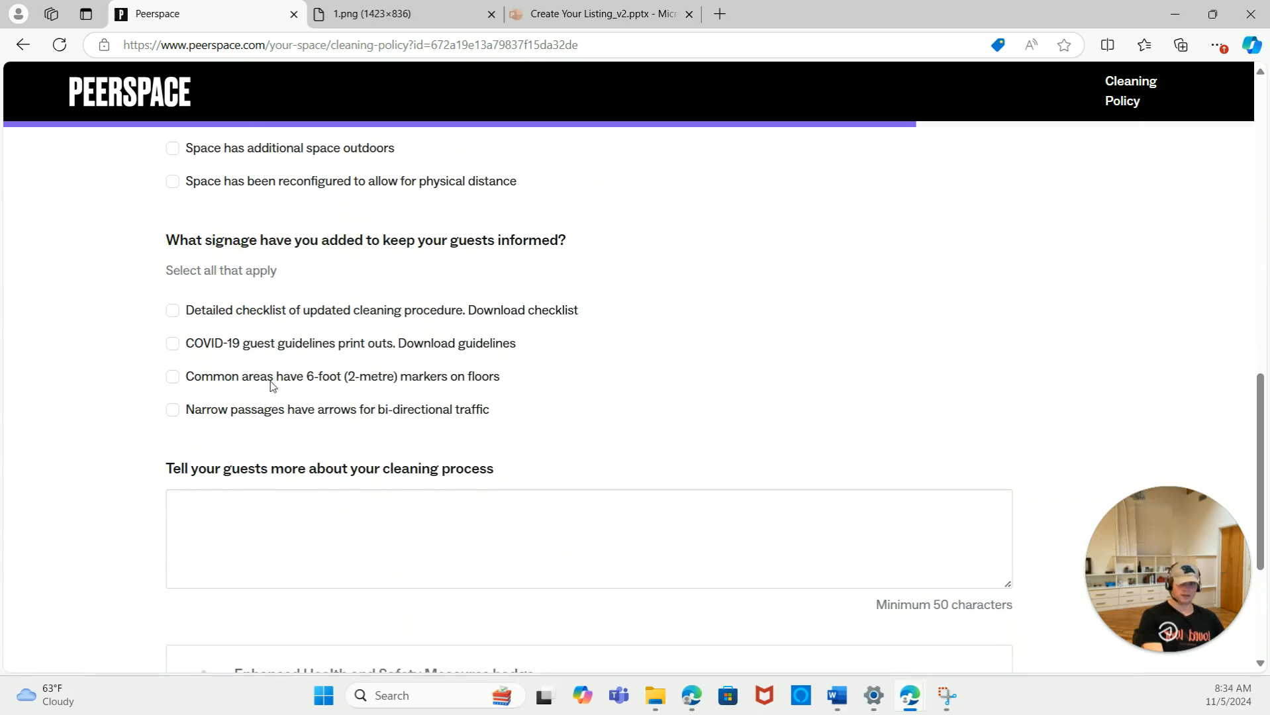
{"action": "left_click", "coordinate": [258, 521]}
{"action": "scroll", "coordinate": [207, 372], "scroll_direction": "down", "scroll_amount": 1}
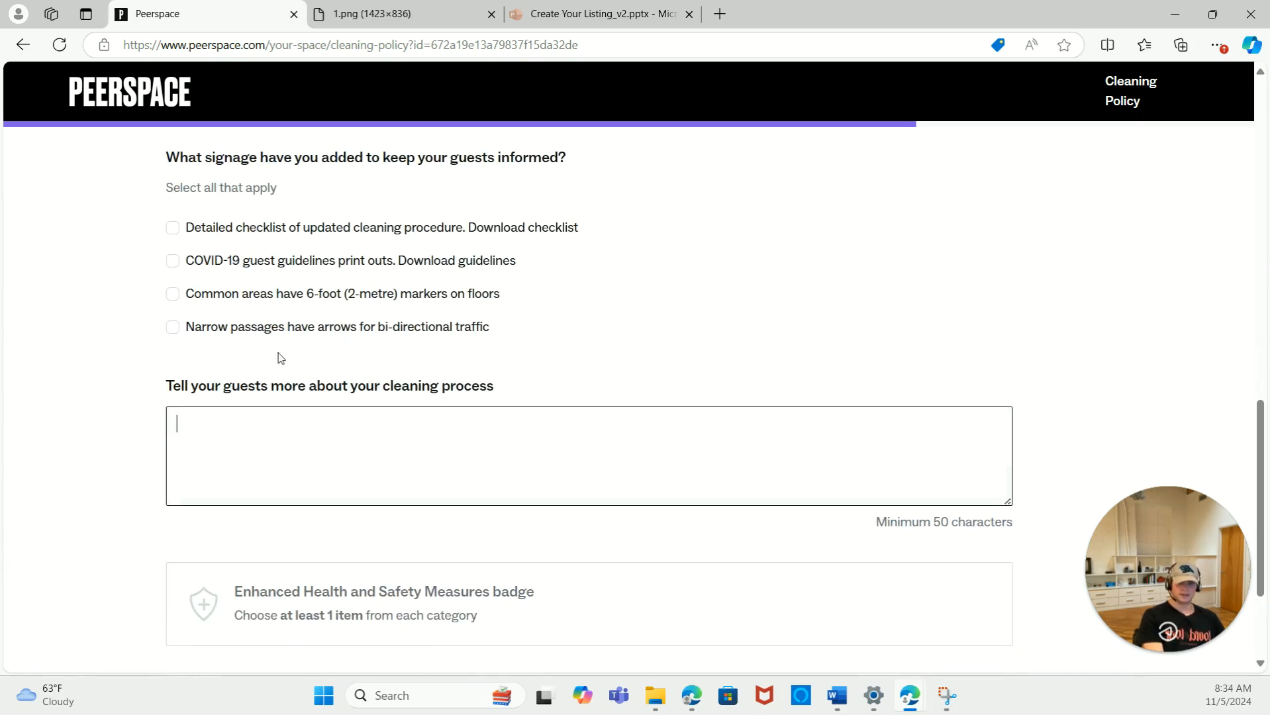
{"action": "left_click_drag", "start_coordinate": [158, 388], "coordinate": [335, 435]}
{"action": "left_click", "coordinate": [335, 435]}
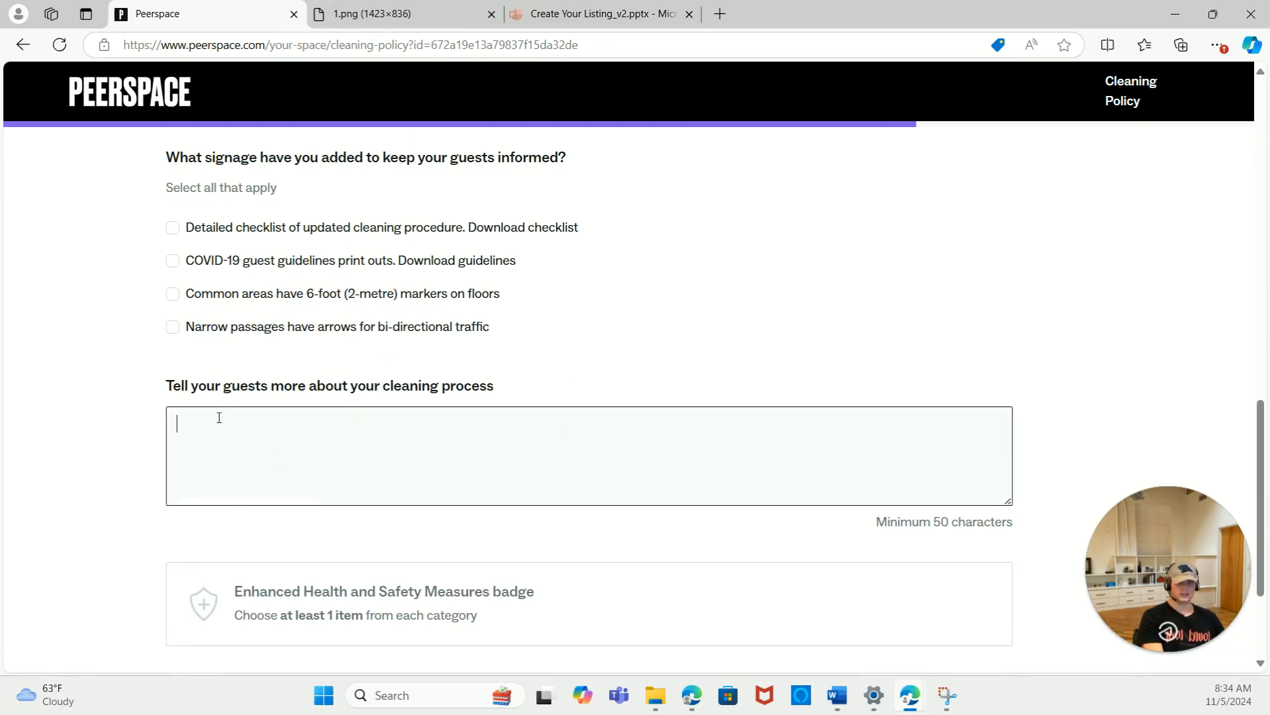
{"action": "left_click_drag", "start_coordinate": [172, 387], "coordinate": [369, 388]}
{"action": "left_click_drag", "start_coordinate": [502, 394], "coordinate": [154, 400]}
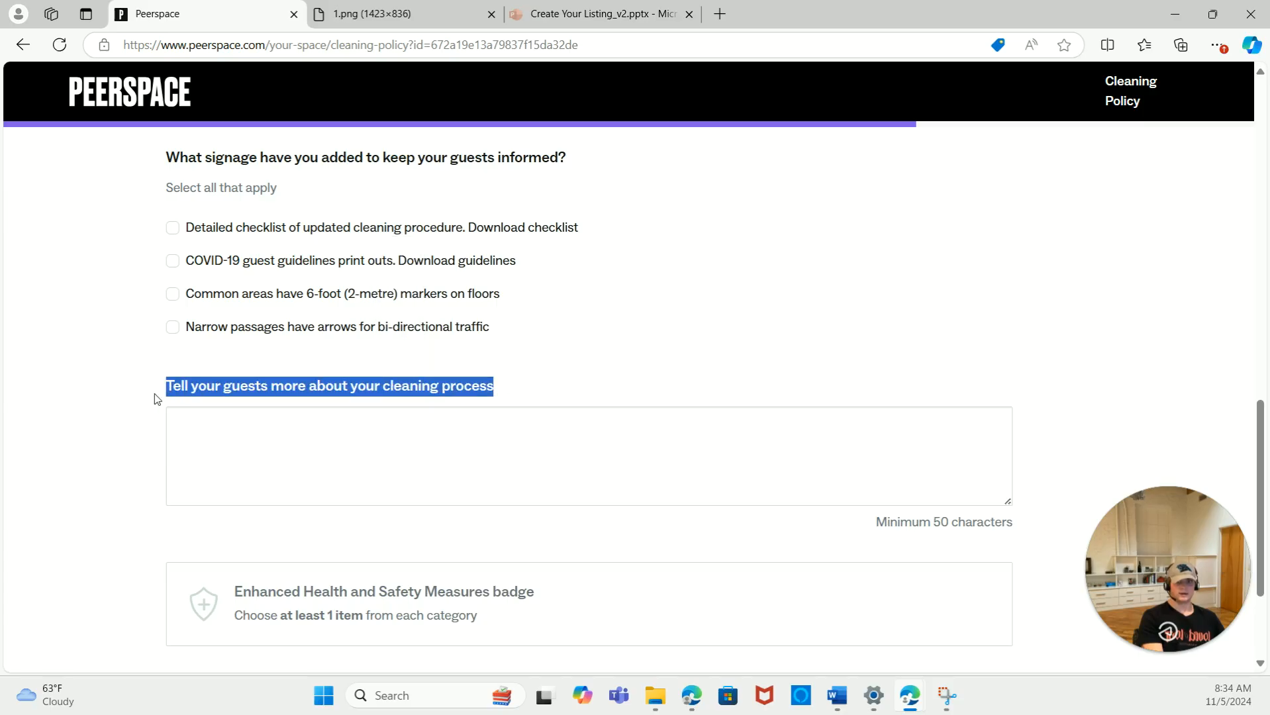
{"action": "left_click", "coordinate": [221, 435]}
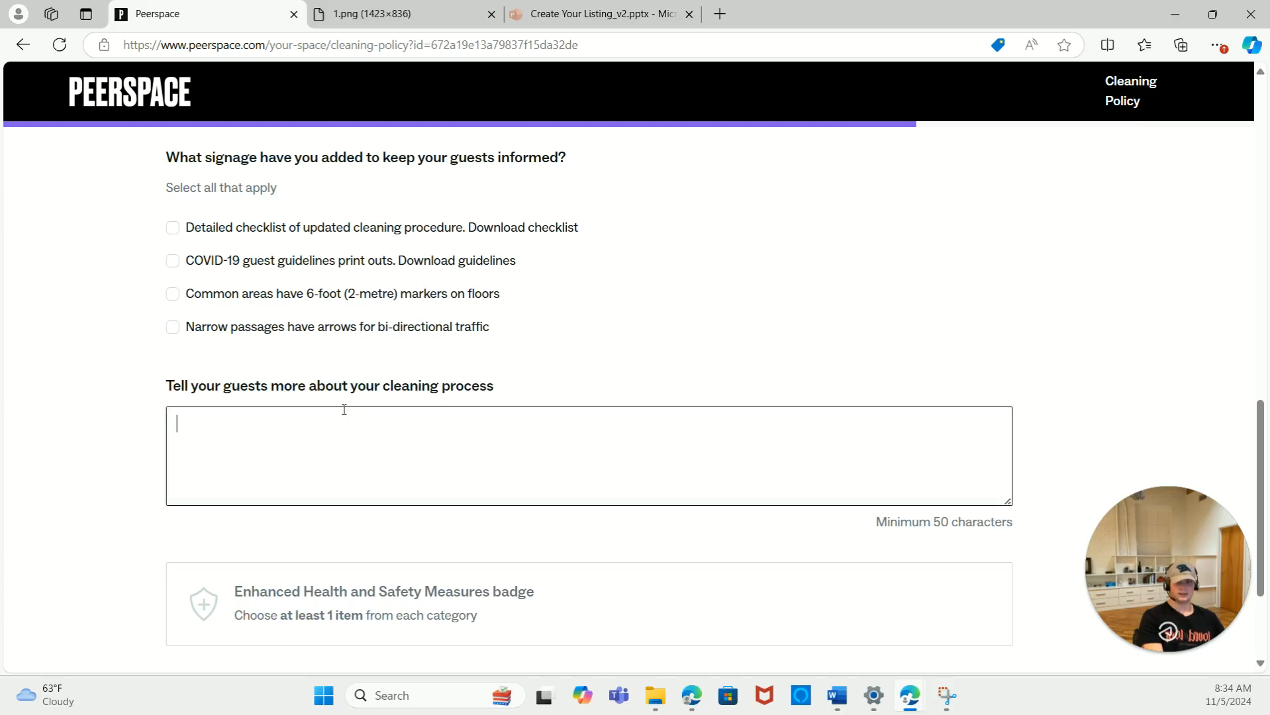
Step: Try Next with the description empty to reveal the 50-character minimum, then return to the box
{"action": "scroll", "coordinate": [325, 405], "scroll_direction": "down", "scroll_amount": 1}
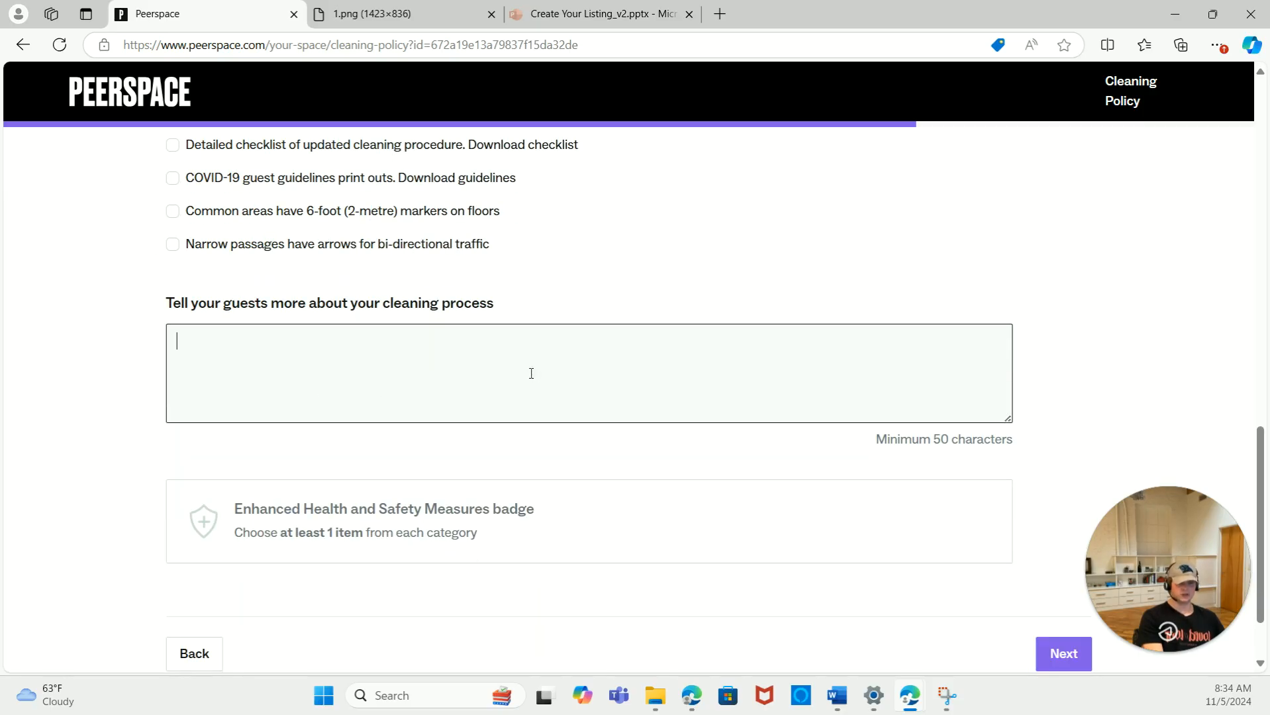
{"action": "scroll", "coordinate": [523, 384], "scroll_direction": "down", "scroll_amount": 1}
{"action": "scroll", "coordinate": [346, 434], "scroll_direction": "up", "scroll_amount": 3}
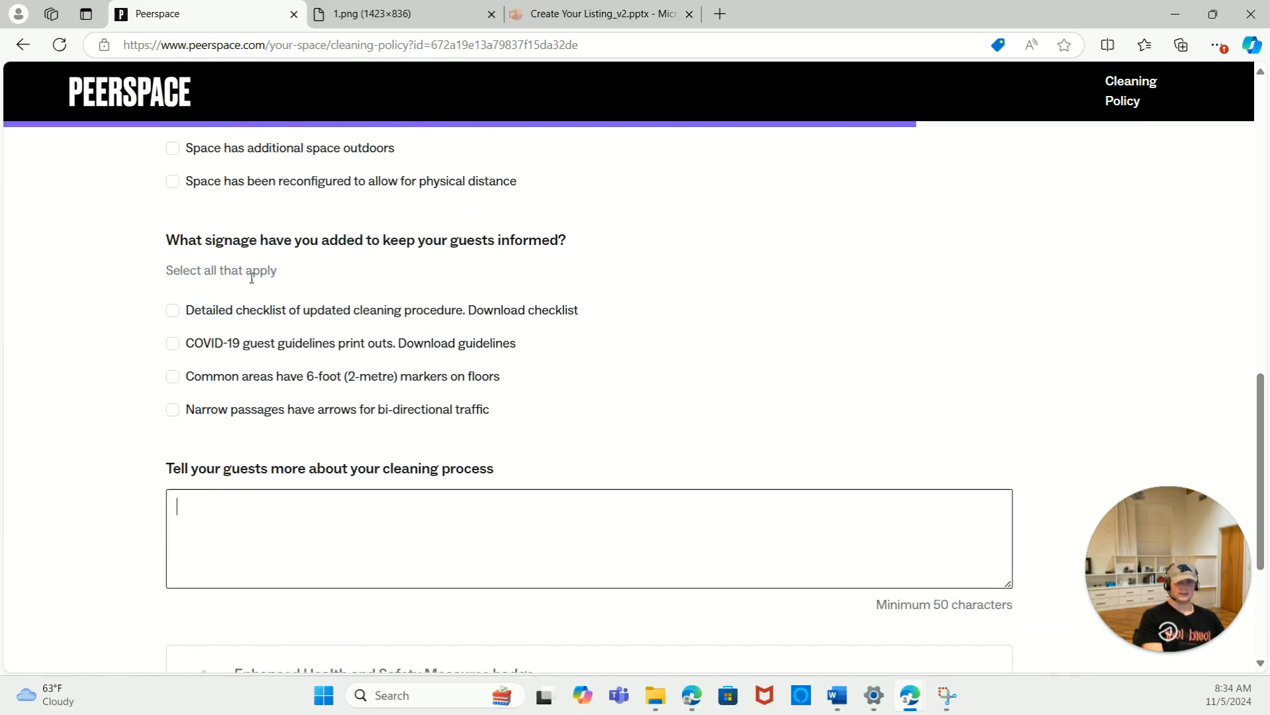
{"action": "scroll", "coordinate": [420, 369], "scroll_direction": "down", "scroll_amount": 3}
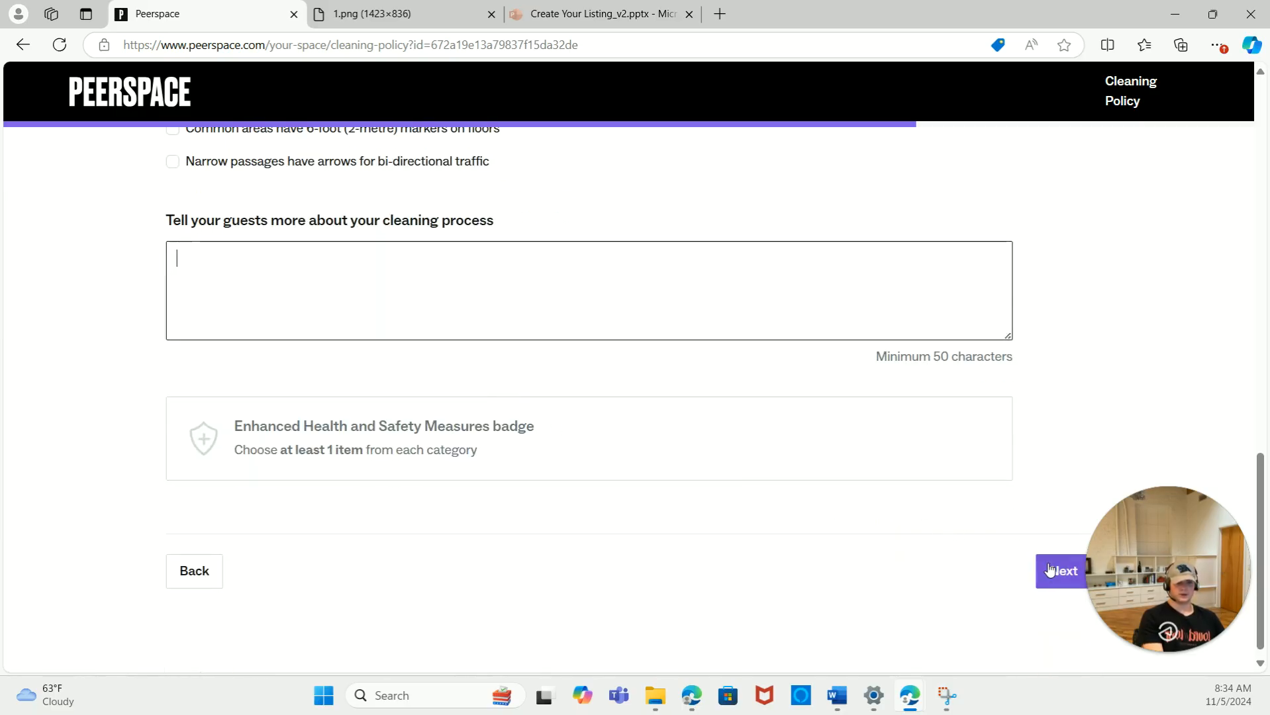
{"action": "scroll", "coordinate": [372, 386], "scroll_direction": "up", "scroll_amount": 2}
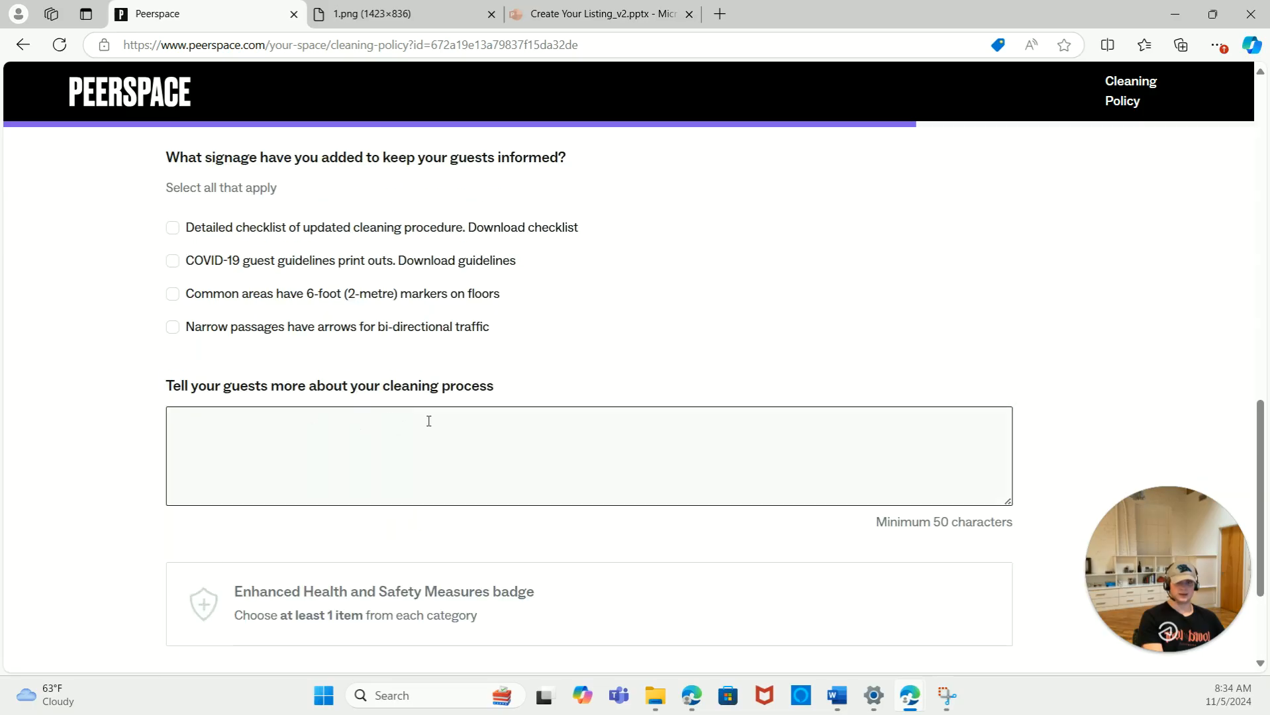
{"action": "scroll", "coordinate": [429, 420], "scroll_direction": "down", "scroll_amount": 2}
{"action": "left_click", "coordinate": [1061, 573]}
{"action": "left_click", "coordinate": [423, 321]}
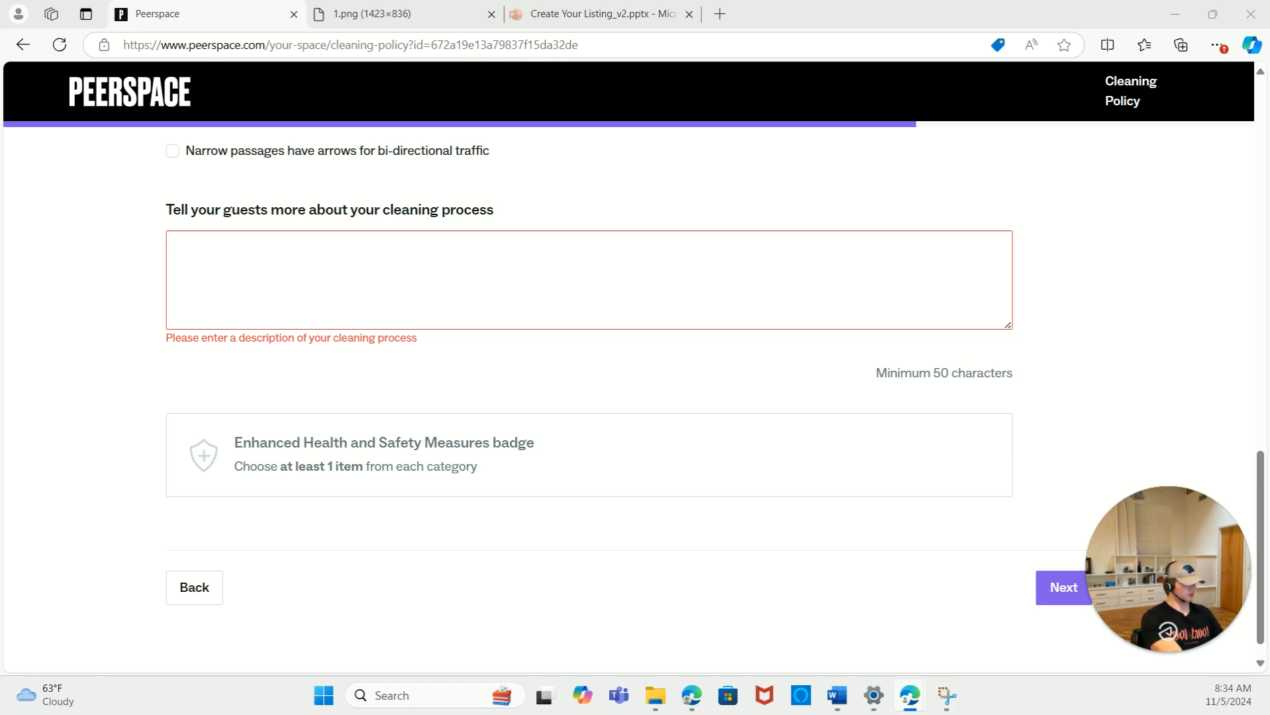
Step: Ask a maximized ChatGPT to write up a cleaning process for this space, then begin selecting its reply
{"action": "key", "text": "alt+Tab"}
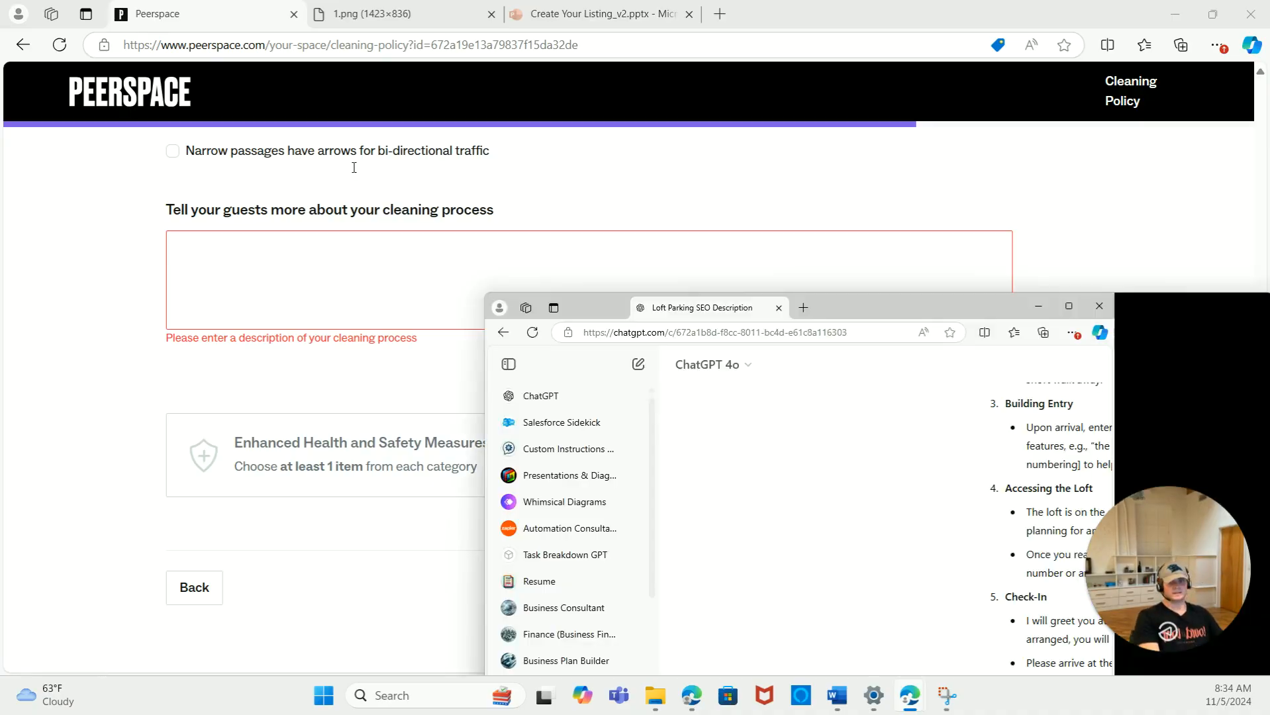
{"action": "key", "text": "super+Up"}
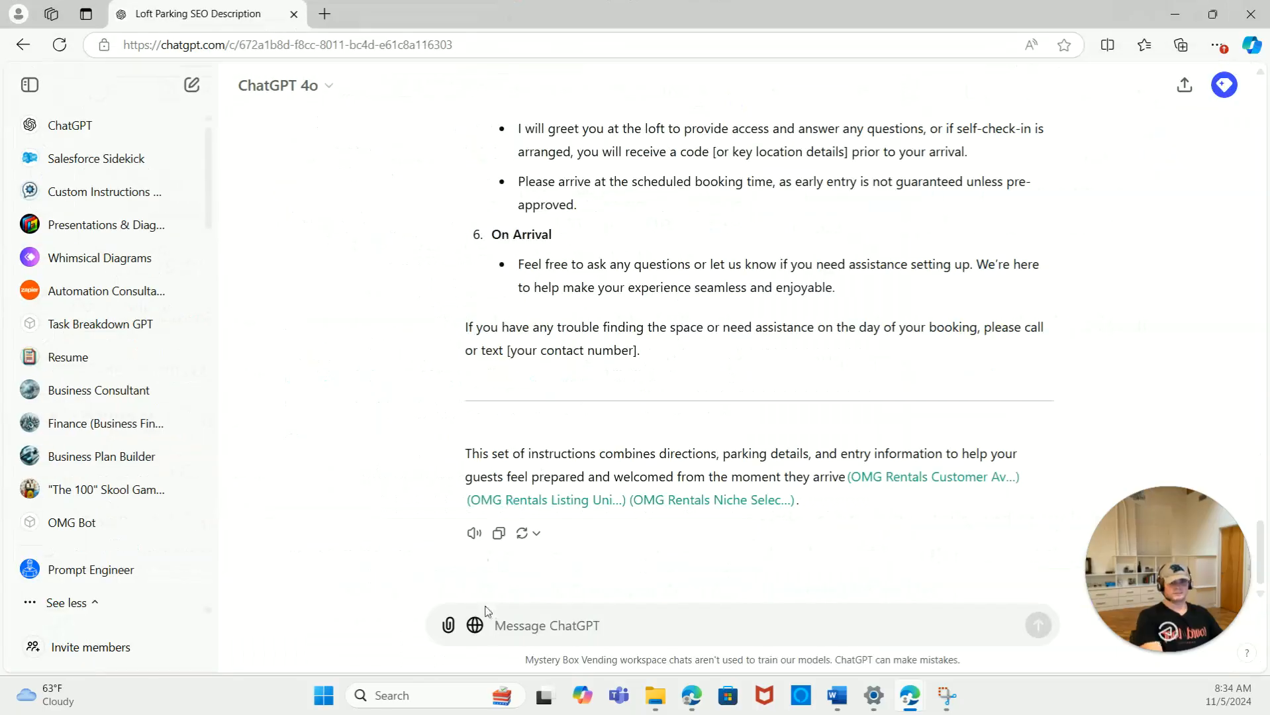
{"action": "type", "text": "can you help me "}
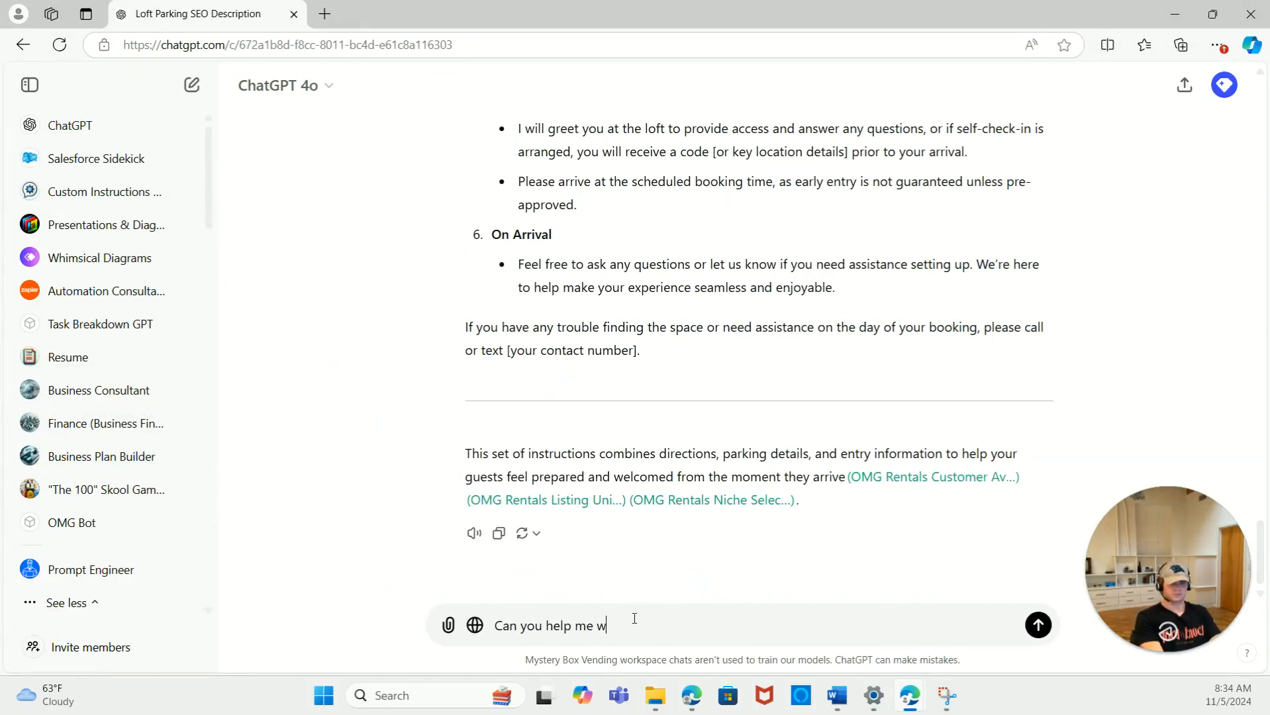
{"action": "type", "text": "write up a descri"}
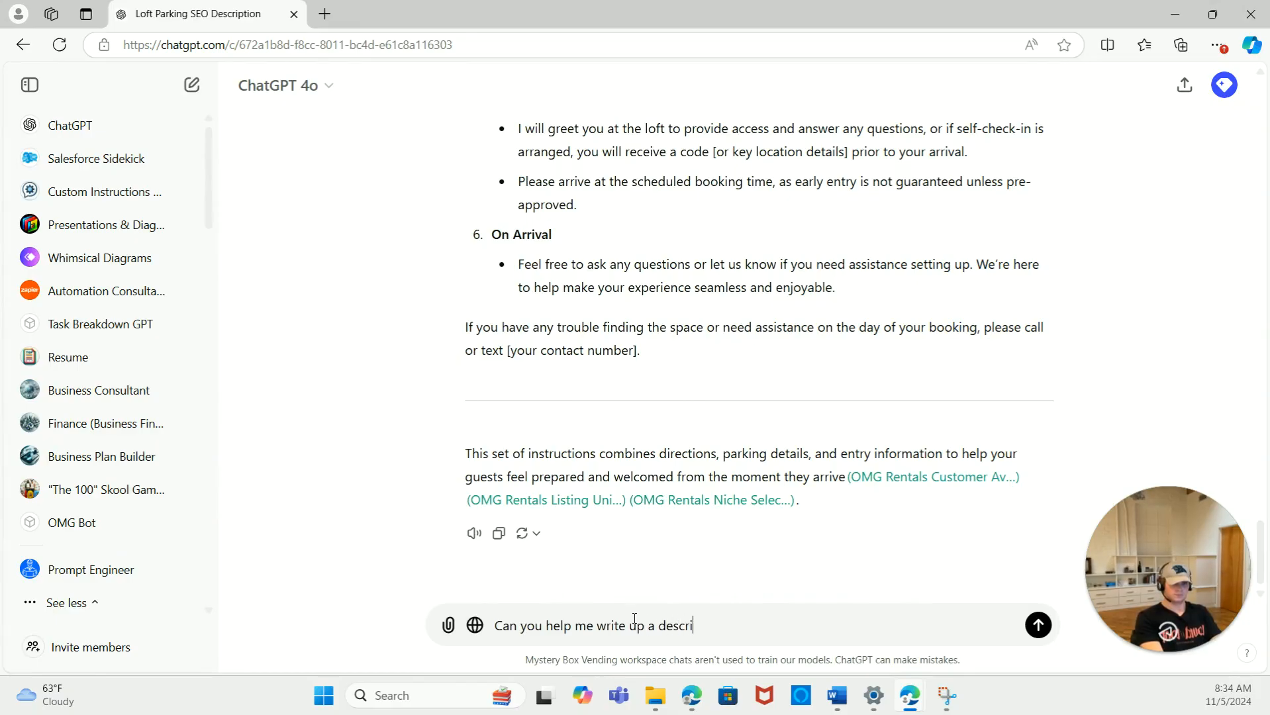
{"action": "type", "text": "y cleaning pro"}
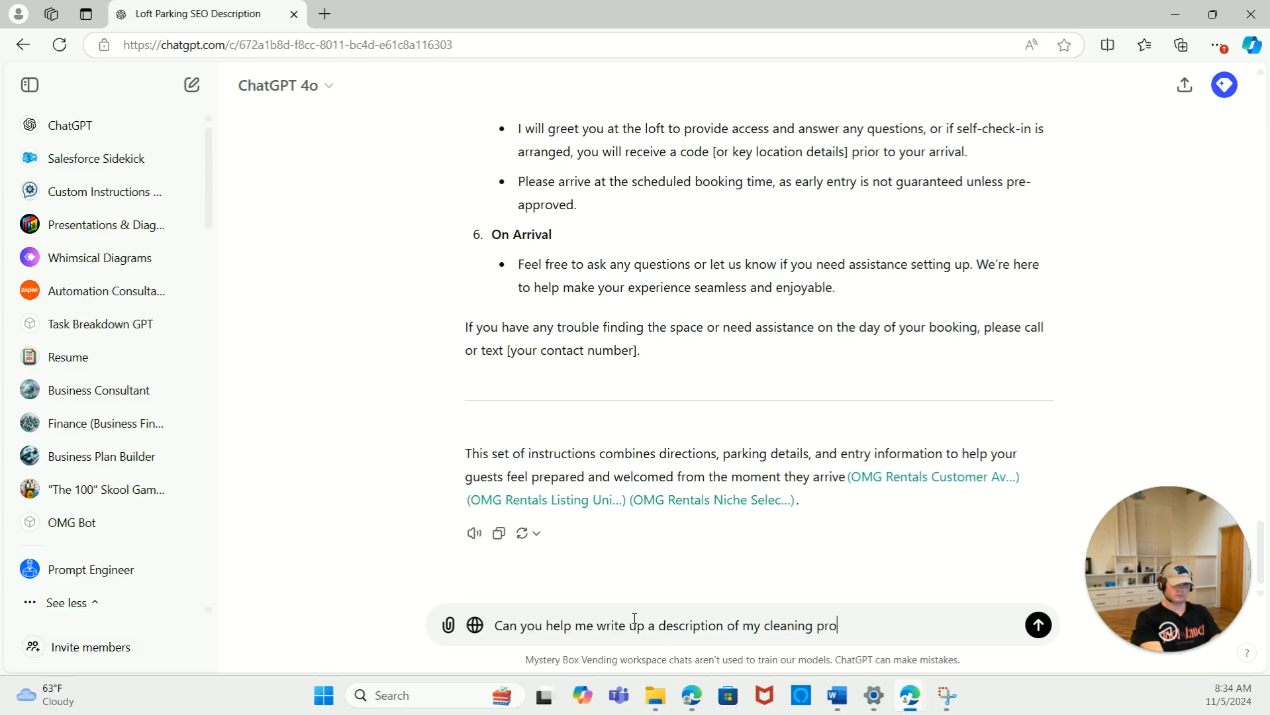
{"action": "type", "text": "cess for this space?"}
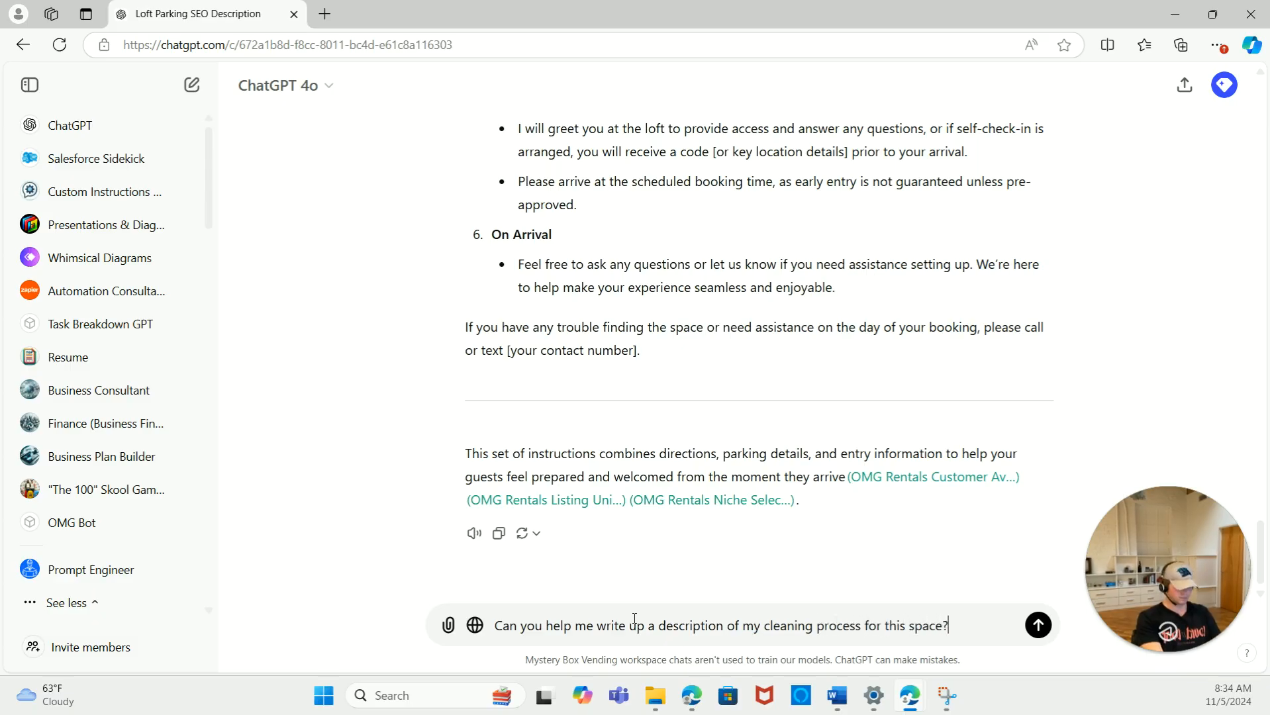
{"action": "key", "text": "Return"}
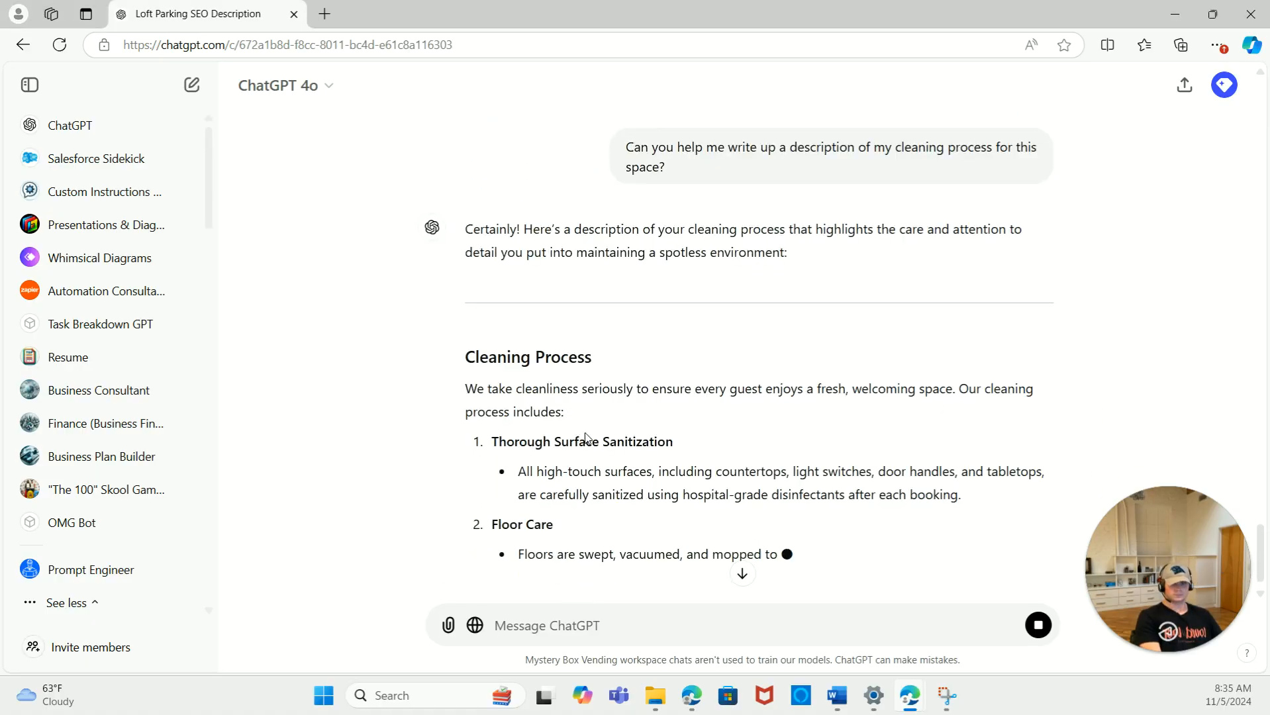
{"action": "left_click_drag", "start_coordinate": [466, 345], "coordinate": [637, 401]}
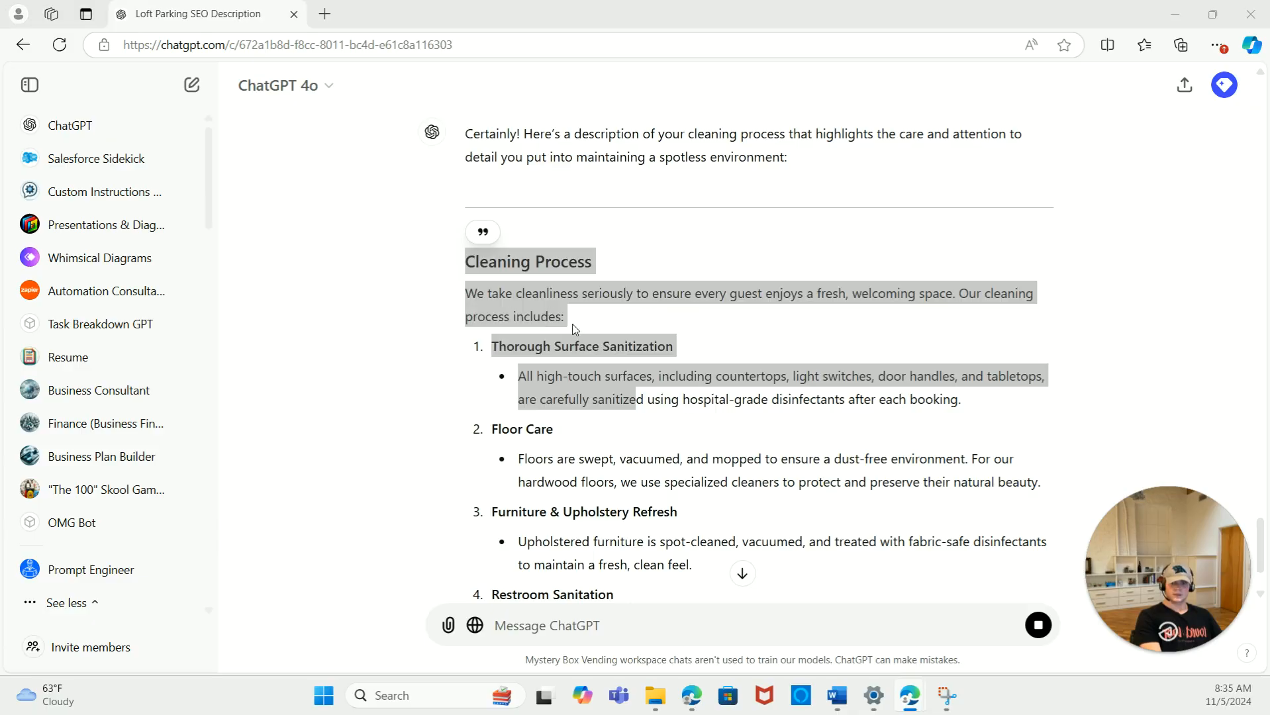
{"action": "key", "text": "alt+Tab"}
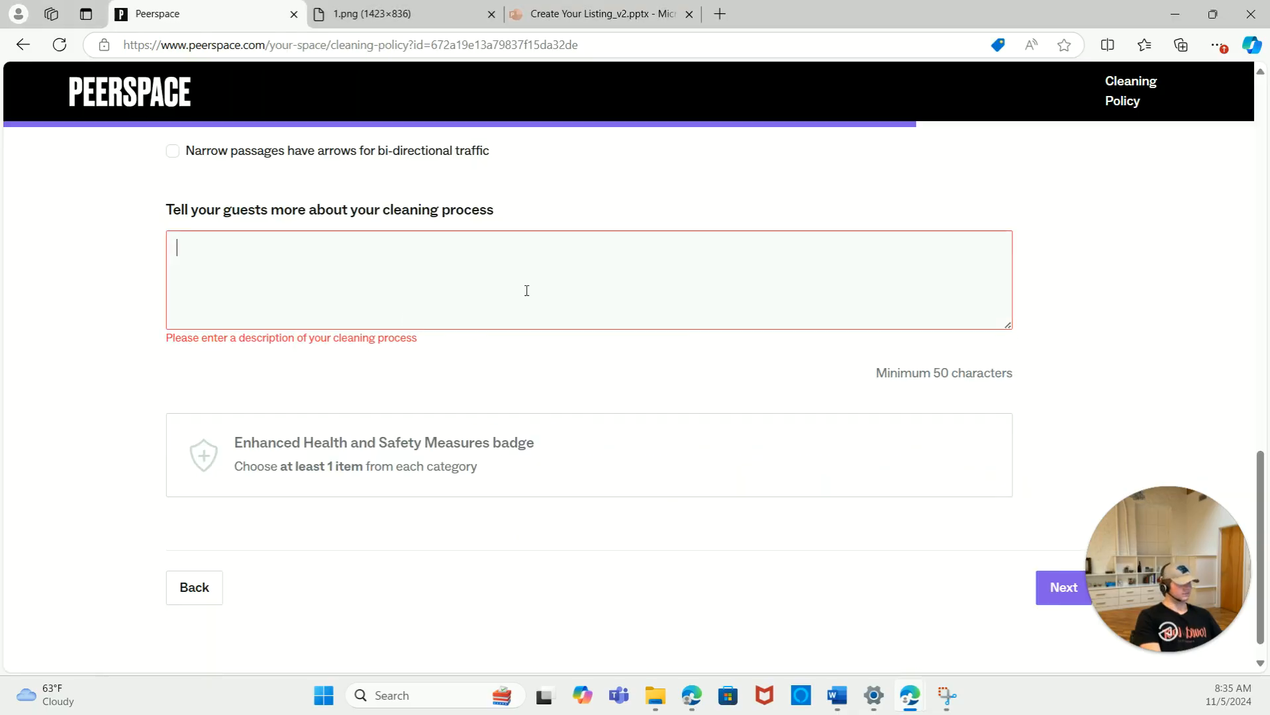
Step: Tick the four remaining physical-distance measures
{"action": "scroll", "coordinate": [333, 373], "scroll_direction": "up", "scroll_amount": 7}
{"action": "left_click", "coordinate": [173, 320]}
{"action": "left_click", "coordinate": [173, 352]}
{"action": "left_click", "coordinate": [173, 385]}
{"action": "left_click", "coordinate": [174, 419]}
Step: Tick all four signage options: Detailed checklist, COVID-19 guest guidelines print outs, floor markers, and passage arrows
{"action": "scroll", "coordinate": [202, 418], "scroll_direction": "down", "scroll_amount": 1}
{"action": "scroll", "coordinate": [202, 418], "scroll_direction": "down", "scroll_amount": 2}
{"action": "left_click", "coordinate": [173, 382]}
{"action": "left_click", "coordinate": [174, 415]}
{"action": "left_click", "coordinate": [174, 449]}
{"action": "left_click", "coordinate": [173, 482]}
{"action": "scroll", "coordinate": [524, 454], "scroll_direction": "up", "scroll_amount": 11}
{"action": "scroll", "coordinate": [387, 378], "scroll_direction": "down", "scroll_amount": 2}
{"action": "scroll", "coordinate": [252, 408], "scroll_direction": "up", "scroll_amount": 2}
{"action": "scroll", "coordinate": [275, 374], "scroll_direction": "down", "scroll_amount": 11}
{"action": "scroll", "coordinate": [284, 367], "scroll_direction": "down", "scroll_amount": 2}
{"action": "scroll", "coordinate": [264, 430], "scroll_direction": "up", "scroll_amount": 4}
Step: Put the cursor in the empty cleaning-process box and go back to ChatGPT's reply
{"action": "left_click", "coordinate": [244, 544]}
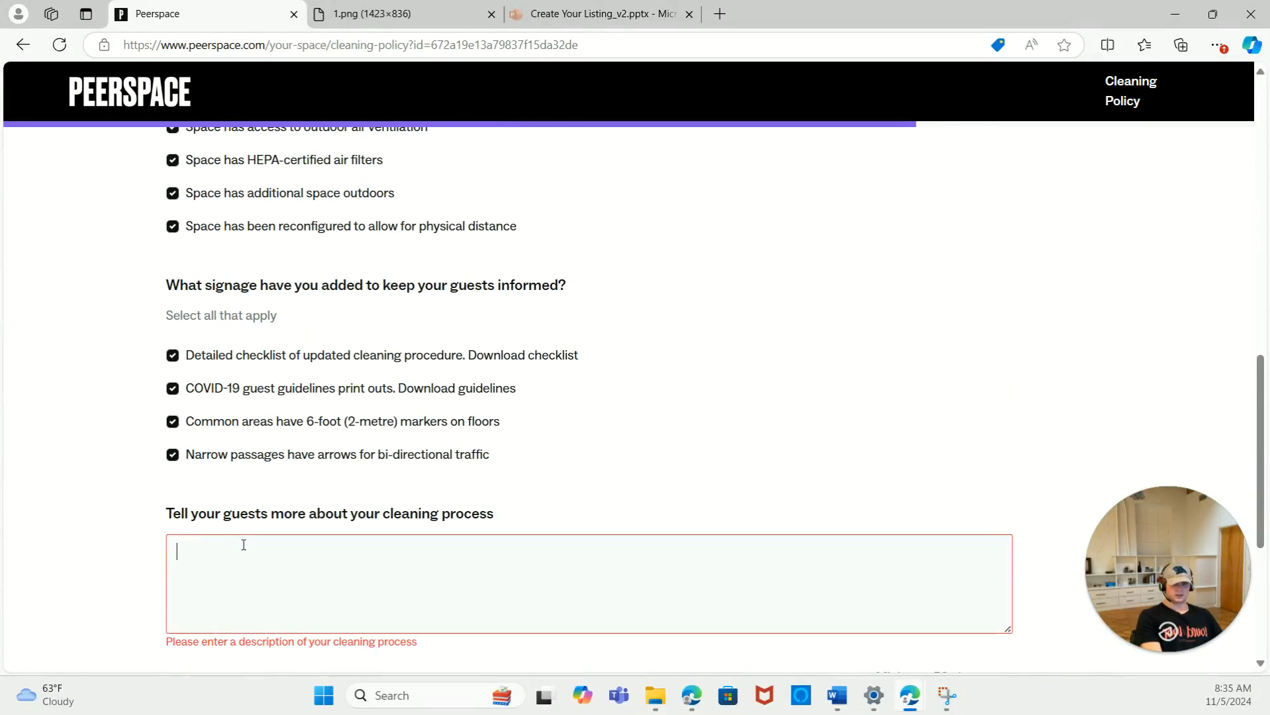
{"action": "scroll", "coordinate": [221, 468], "scroll_direction": "up", "scroll_amount": 3}
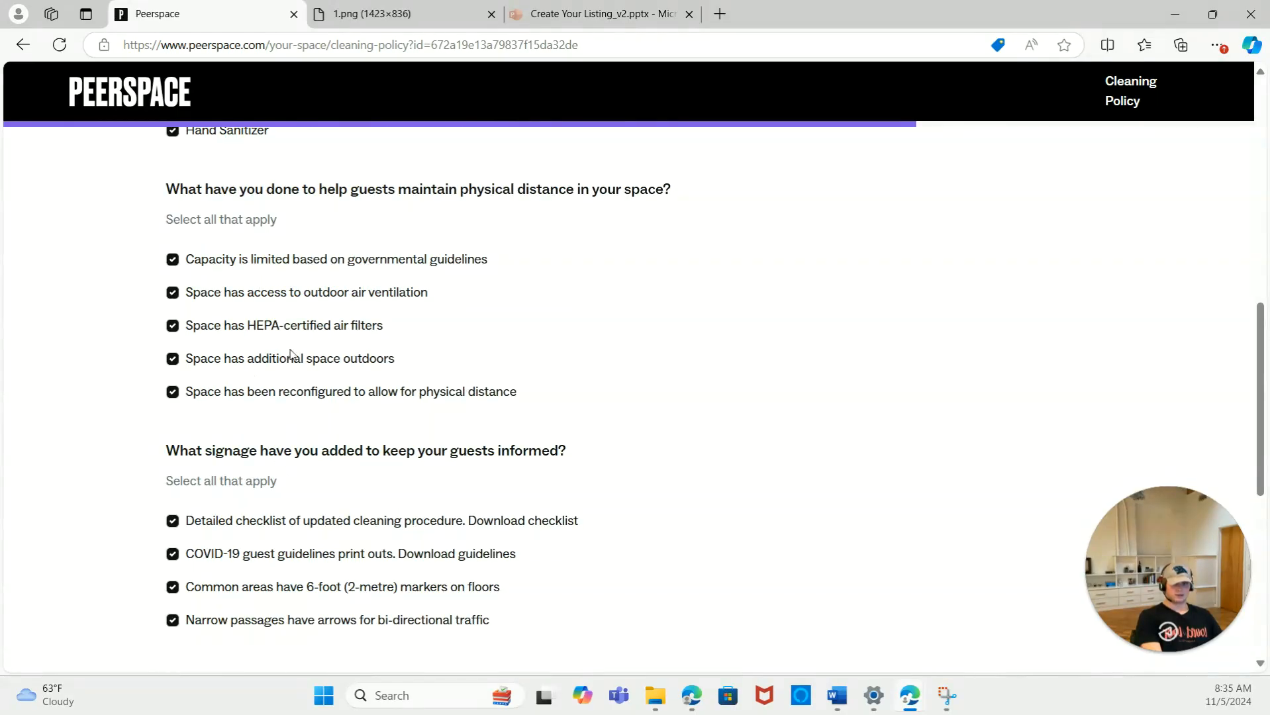
{"action": "scroll", "coordinate": [272, 535], "scroll_direction": "up", "scroll_amount": 9}
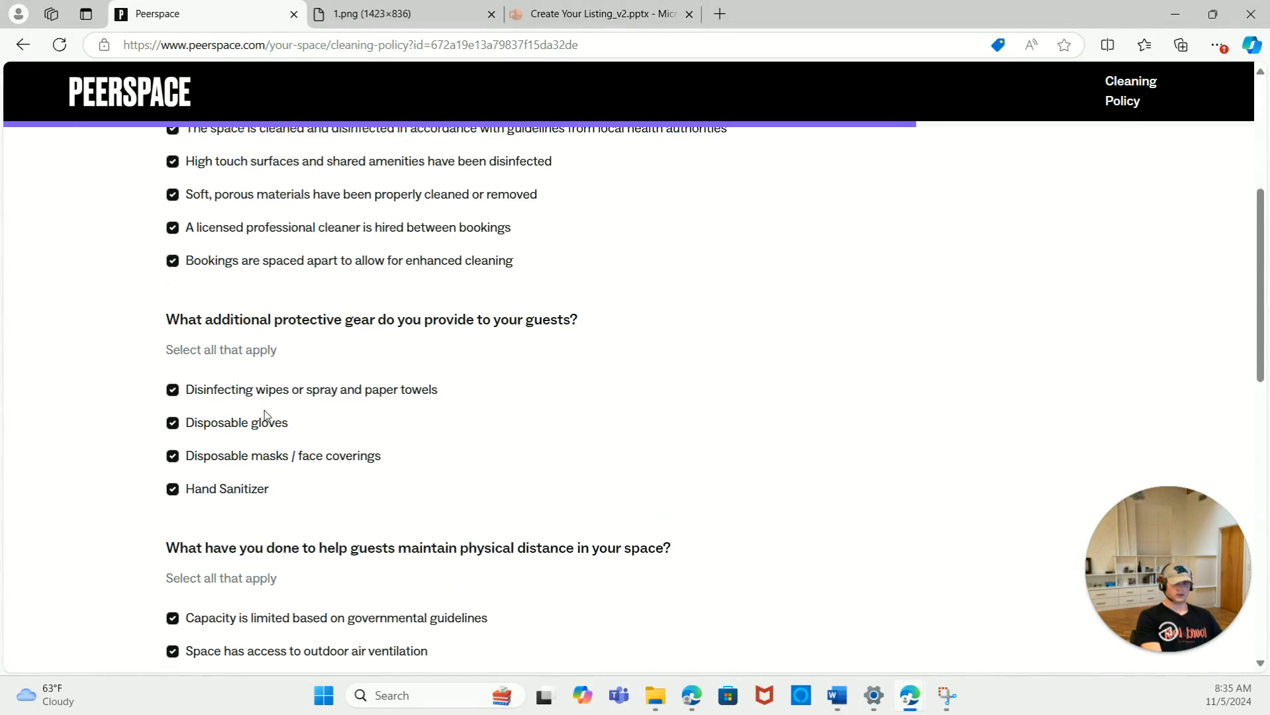
{"action": "scroll", "coordinate": [341, 477], "scroll_direction": "down", "scroll_amount": 10}
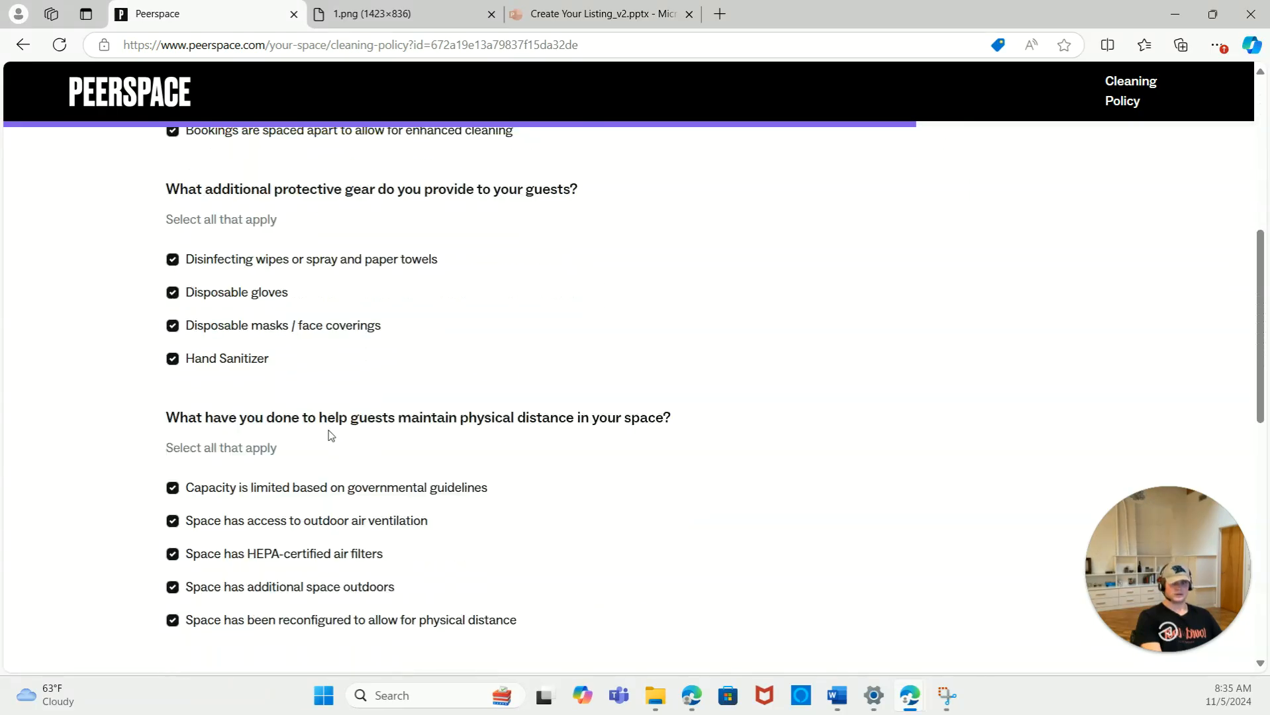
{"action": "scroll", "coordinate": [263, 342], "scroll_direction": "down", "scroll_amount": 3}
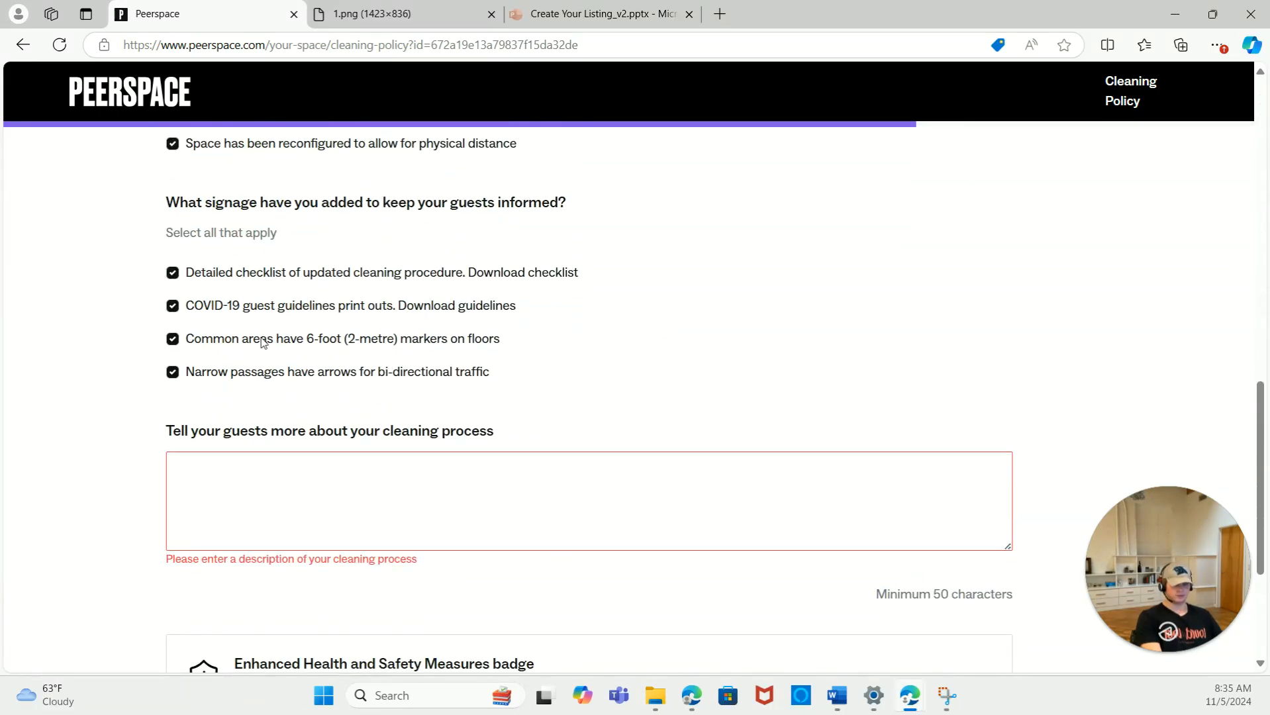
{"action": "scroll", "coordinate": [371, 439], "scroll_direction": "up", "scroll_amount": 6}
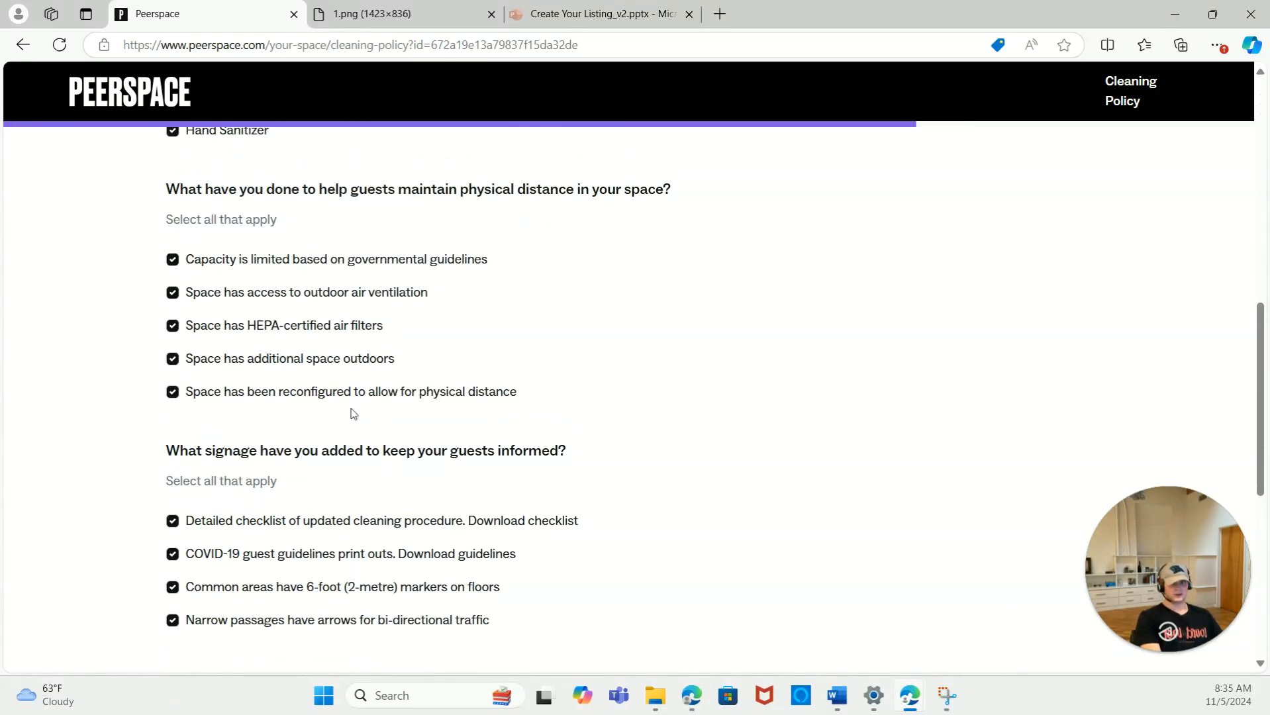
{"action": "scroll", "coordinate": [370, 439], "scroll_direction": "down", "scroll_amount": 9}
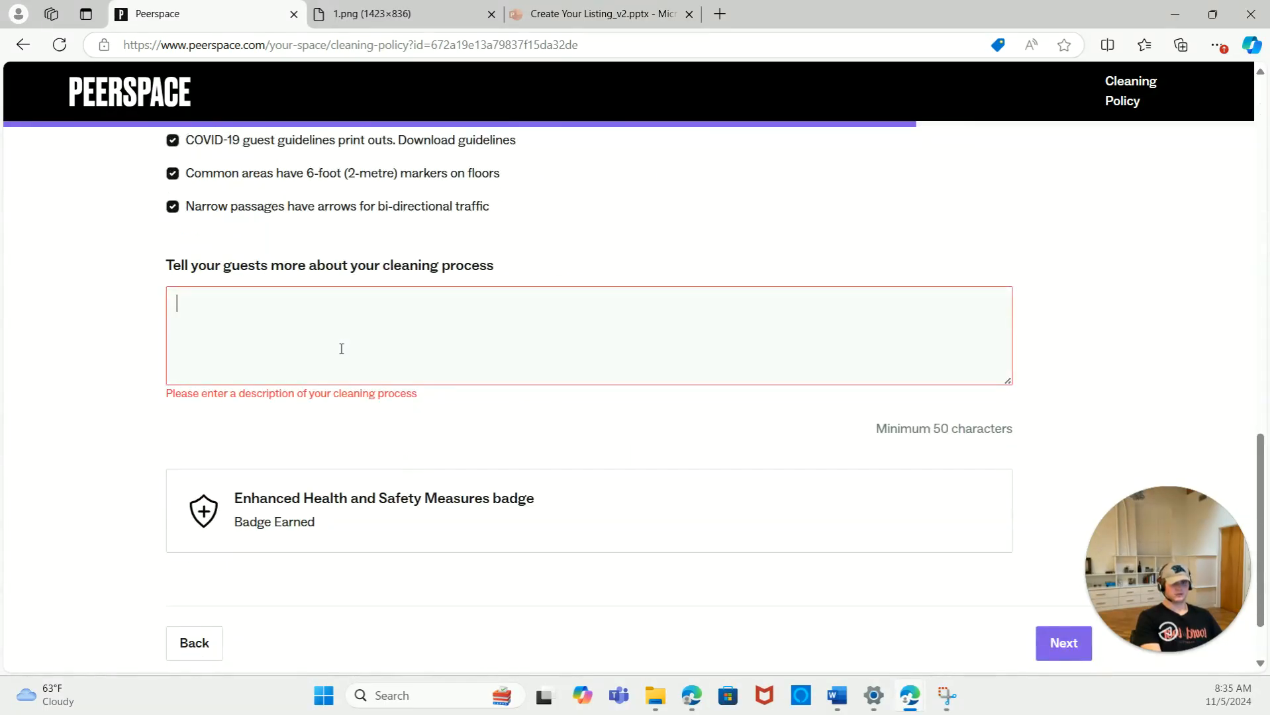
{"action": "key", "text": "alt+Tab"}
Step: Paste ChatGPT's Cleaning Process write-up into Peerspace's cleaning-process box and continue to the cancellation policy page
{"action": "left_click", "coordinate": [489, 233]}
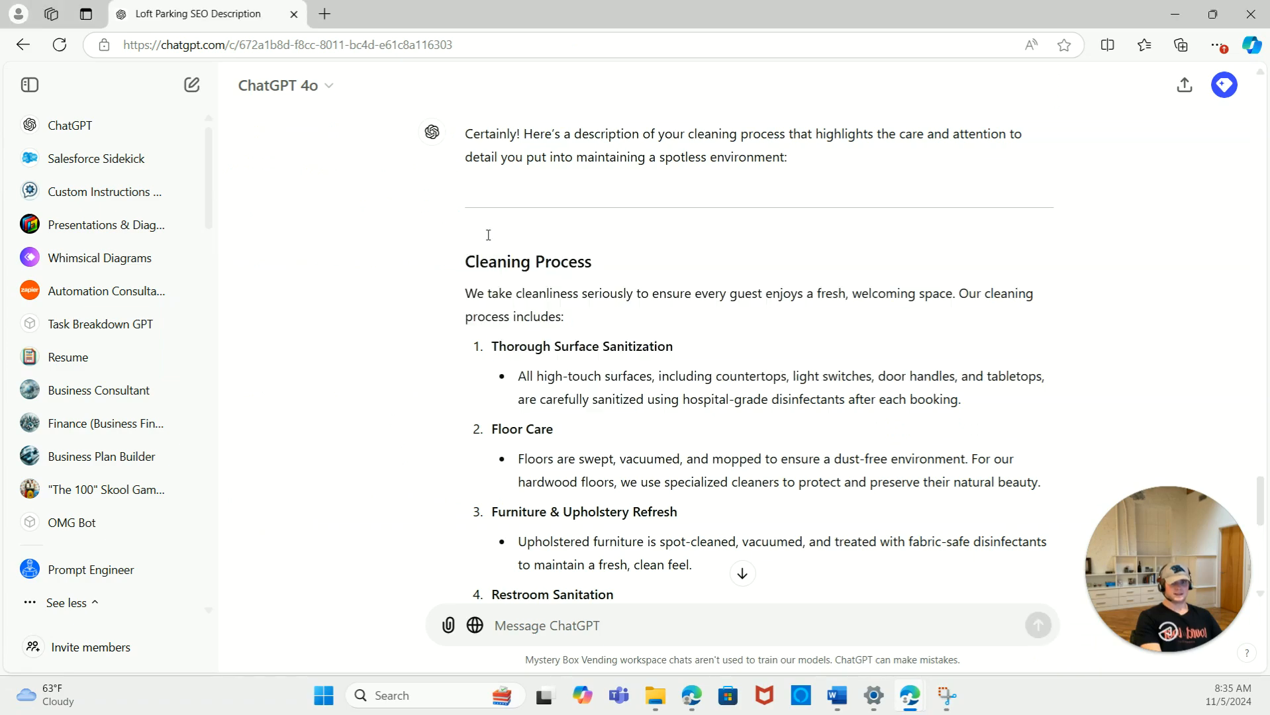
{"action": "left_click_drag", "start_coordinate": [462, 263], "coordinate": [796, 346]}
{"action": "key", "text": "alt+Tab"}
{"action": "key", "text": "ctrl+v"}
{"action": "scroll", "coordinate": [374, 354], "scroll_direction": "up", "scroll_amount": 5}
{"action": "scroll", "coordinate": [302, 350], "scroll_direction": "down", "scroll_amount": 5}
{"action": "scroll", "coordinate": [301, 351], "scroll_direction": "up", "scroll_amount": 10}
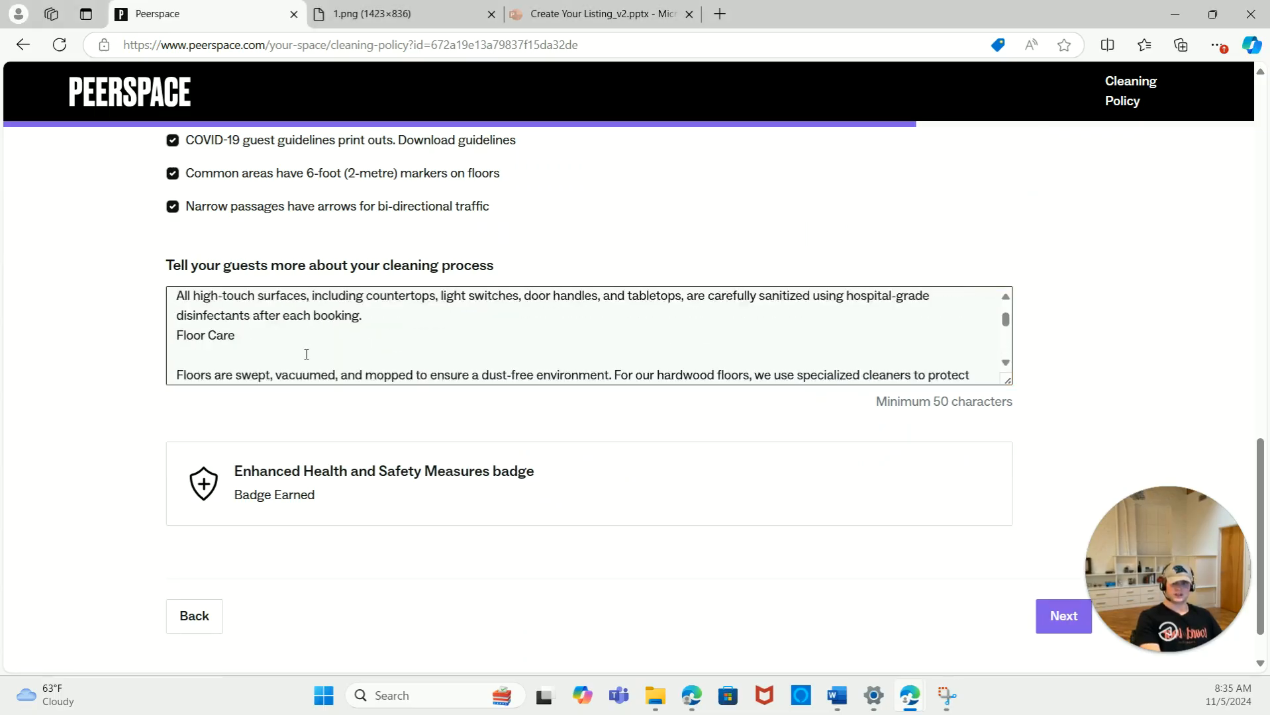
{"action": "left_click", "coordinate": [1046, 613]}
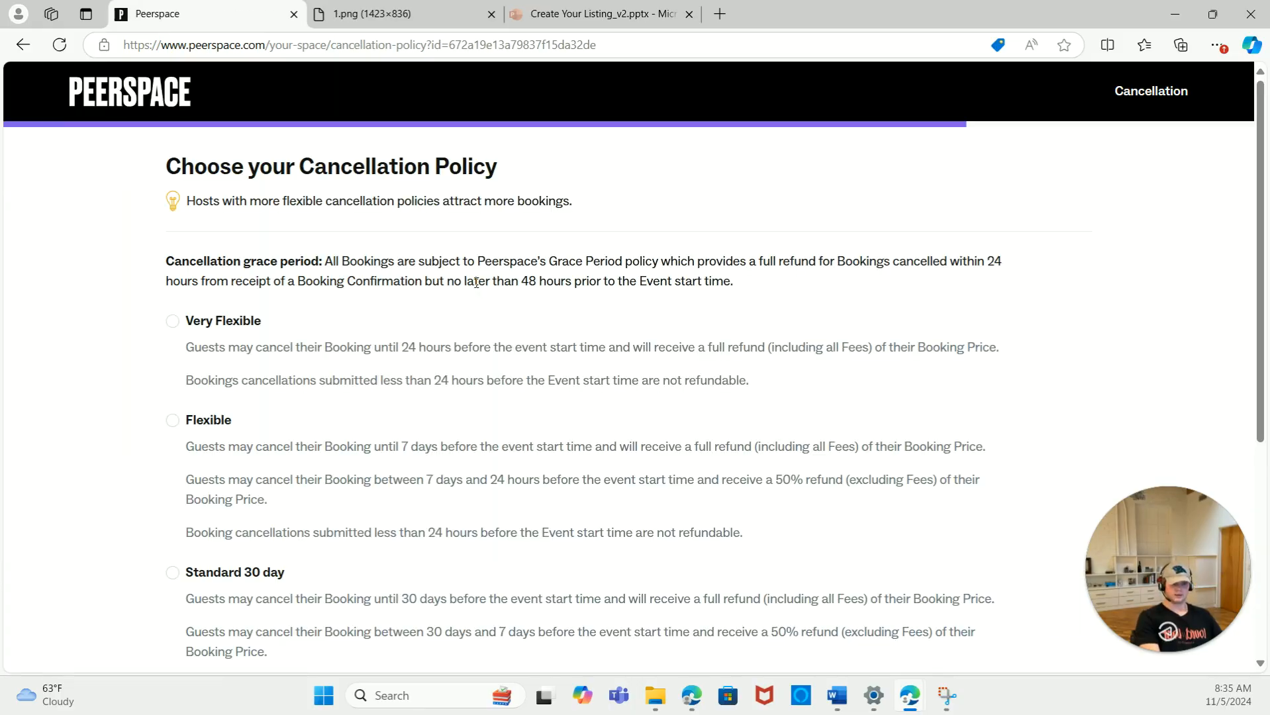
Step: Read through the cancellation policy options and select Very Flexible
{"action": "scroll", "coordinate": [333, 246], "scroll_direction": "down", "scroll_amount": 1}
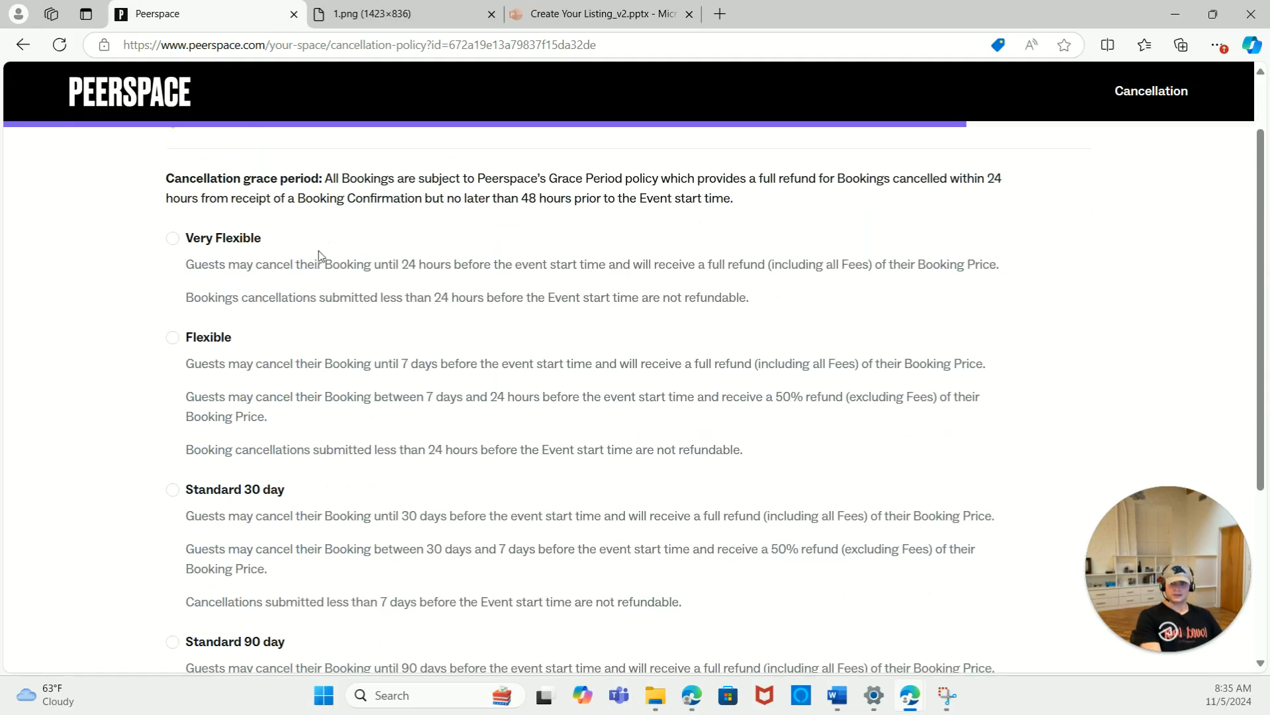
{"action": "scroll", "coordinate": [309, 259], "scroll_direction": "up", "scroll_amount": 1}
{"action": "left_click_drag", "start_coordinate": [300, 166], "coordinate": [534, 162]}
{"action": "left_click_drag", "start_coordinate": [168, 260], "coordinate": [337, 258]}
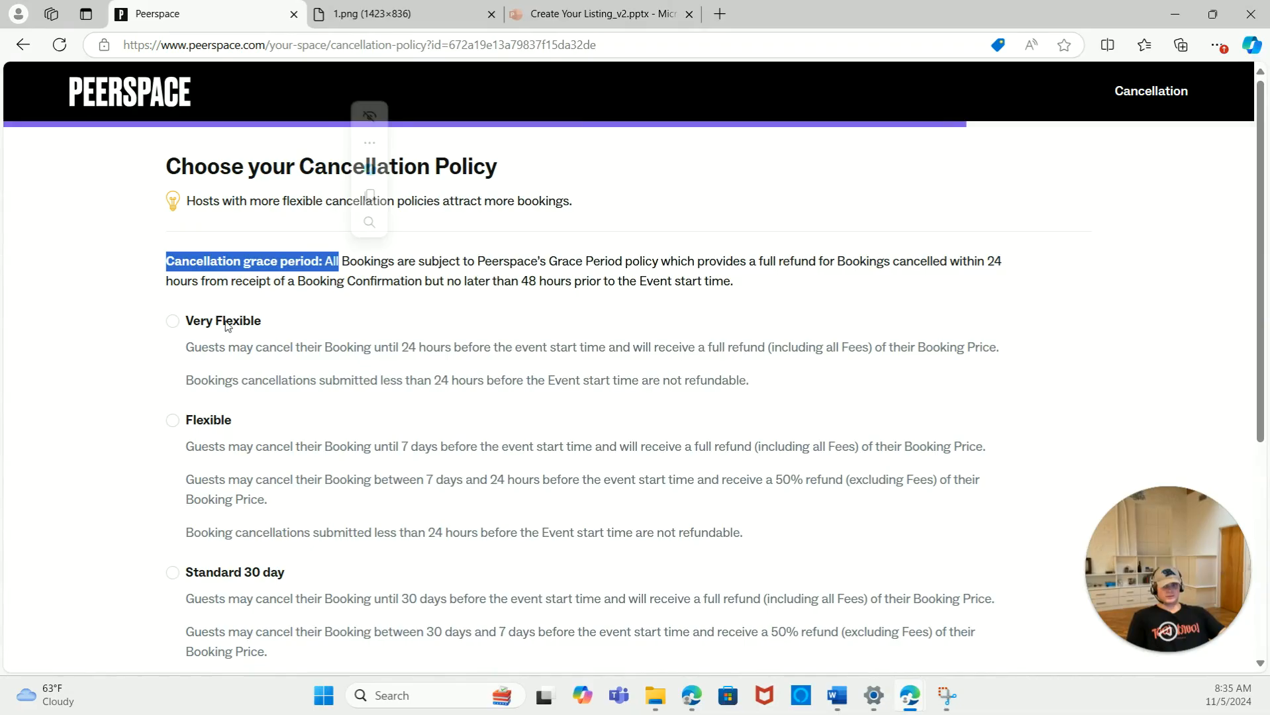
{"action": "left_click_drag", "start_coordinate": [188, 322], "coordinate": [261, 324]}
{"action": "left_click", "coordinate": [320, 341]}
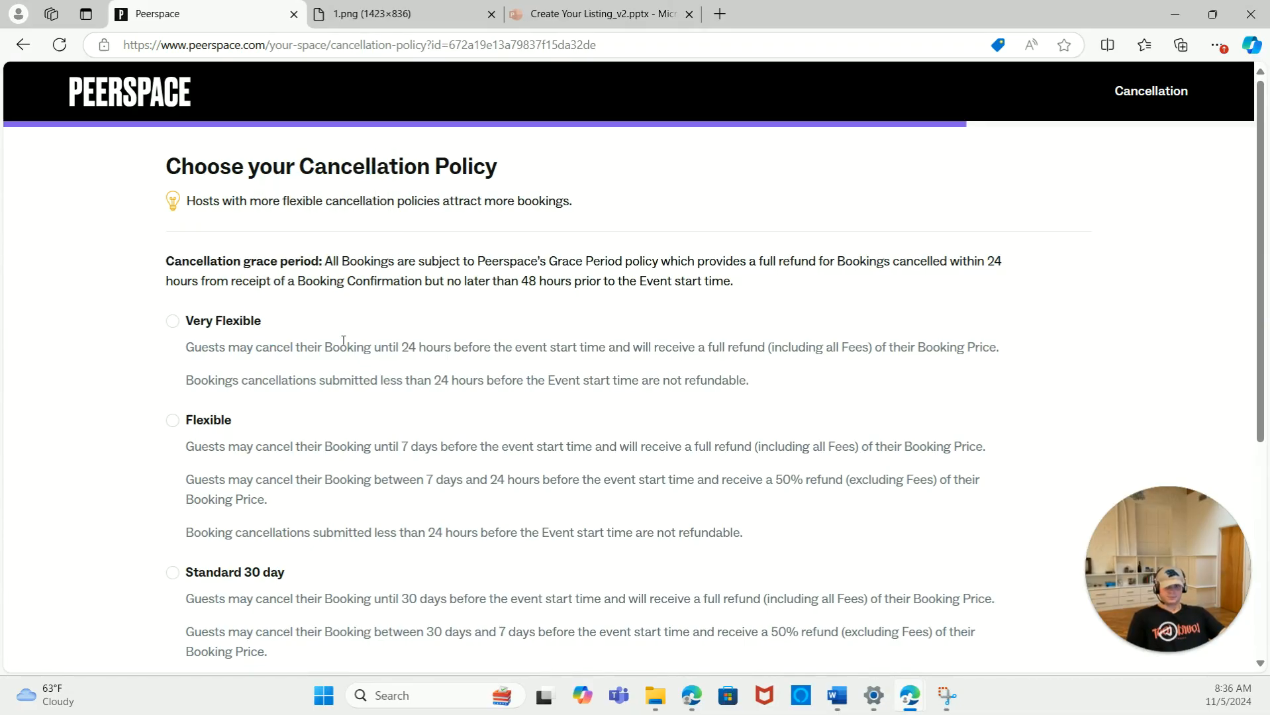
{"action": "scroll", "coordinate": [351, 341], "scroll_direction": "down", "scroll_amount": 1}
{"action": "left_click", "coordinate": [171, 240]}
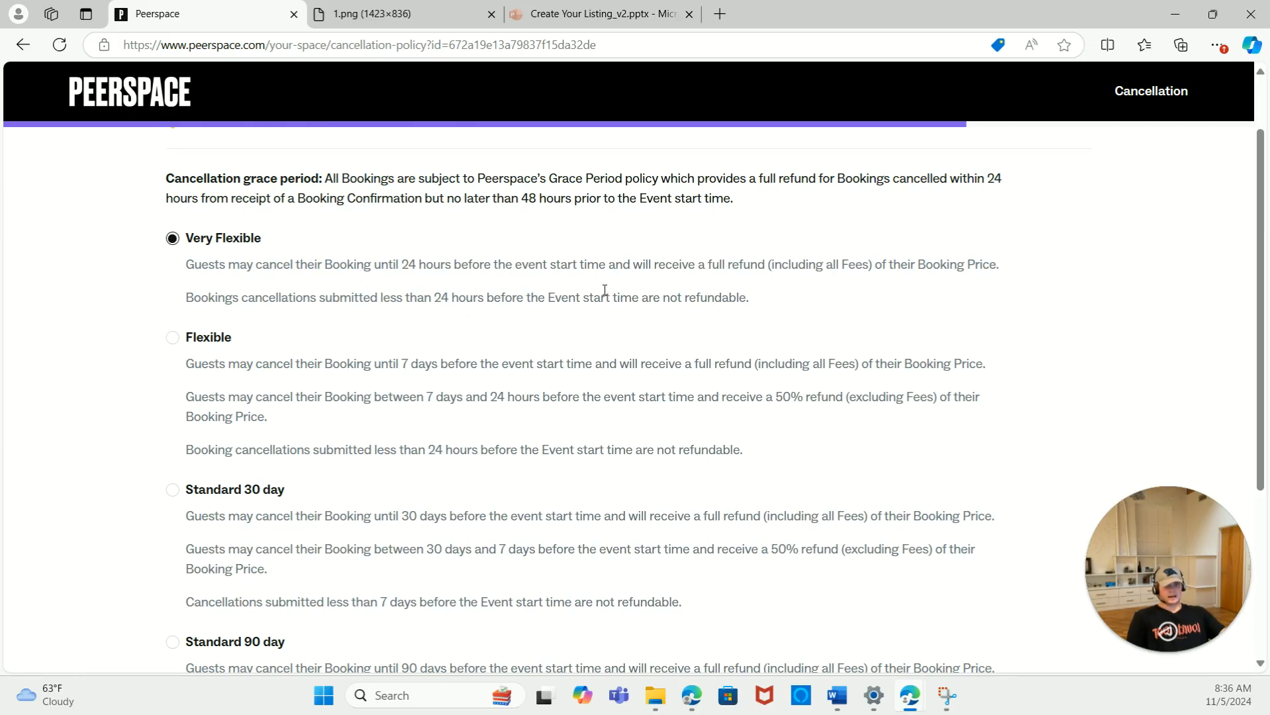
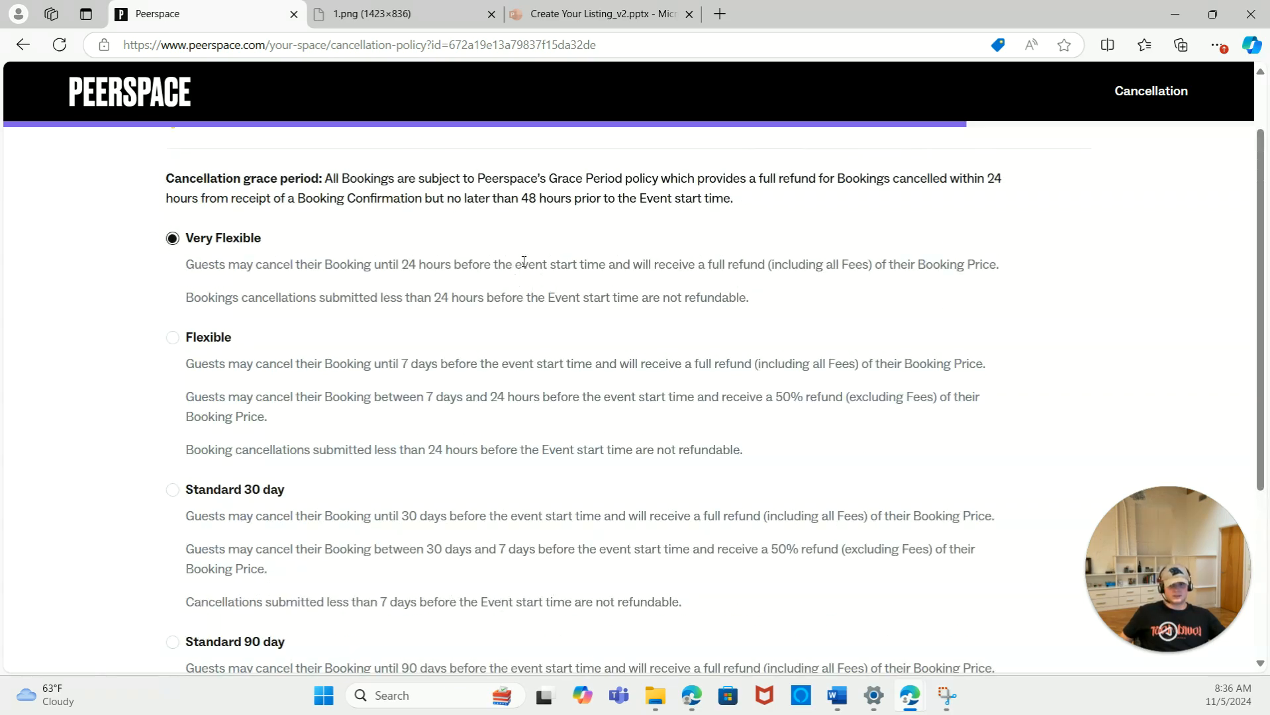
Step: Highlight the Very Flexible policy name and its 24-hour cancellation window
{"action": "left_click_drag", "start_coordinate": [187, 241], "coordinate": [272, 243]}
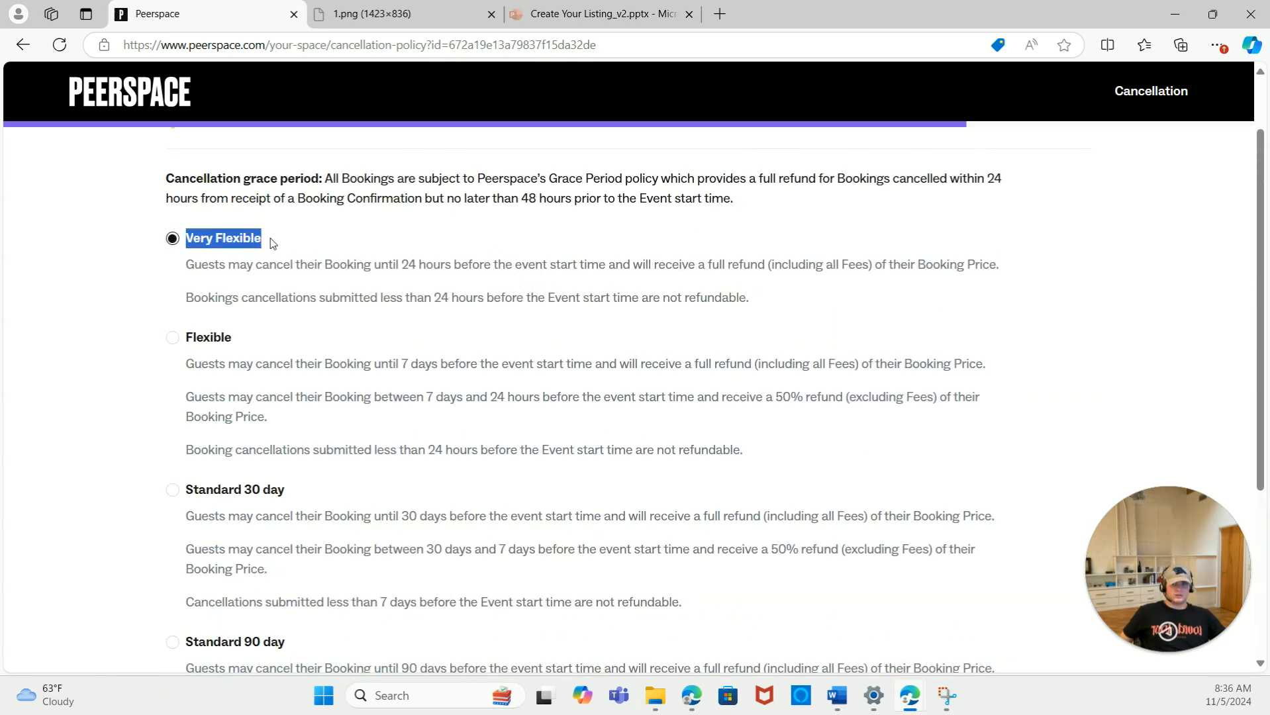
{"action": "left_click_drag", "start_coordinate": [186, 265], "coordinate": [425, 266]}
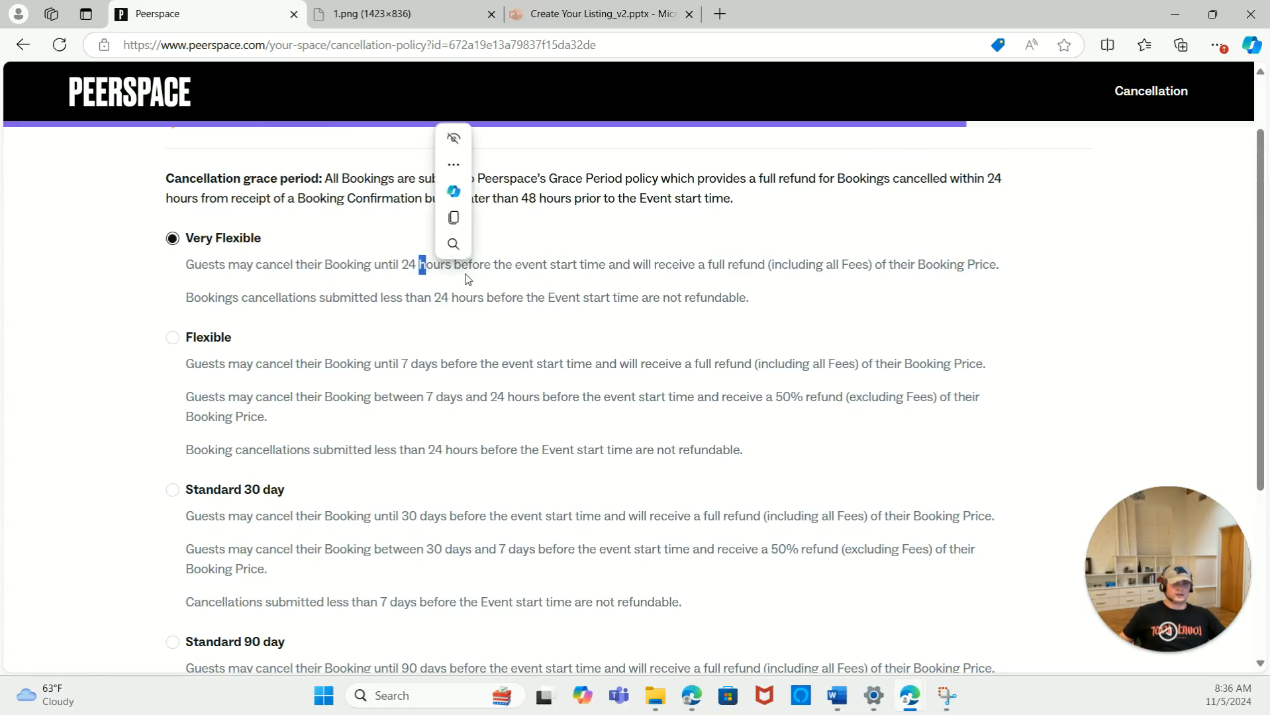
{"action": "left_click", "coordinate": [451, 258]}
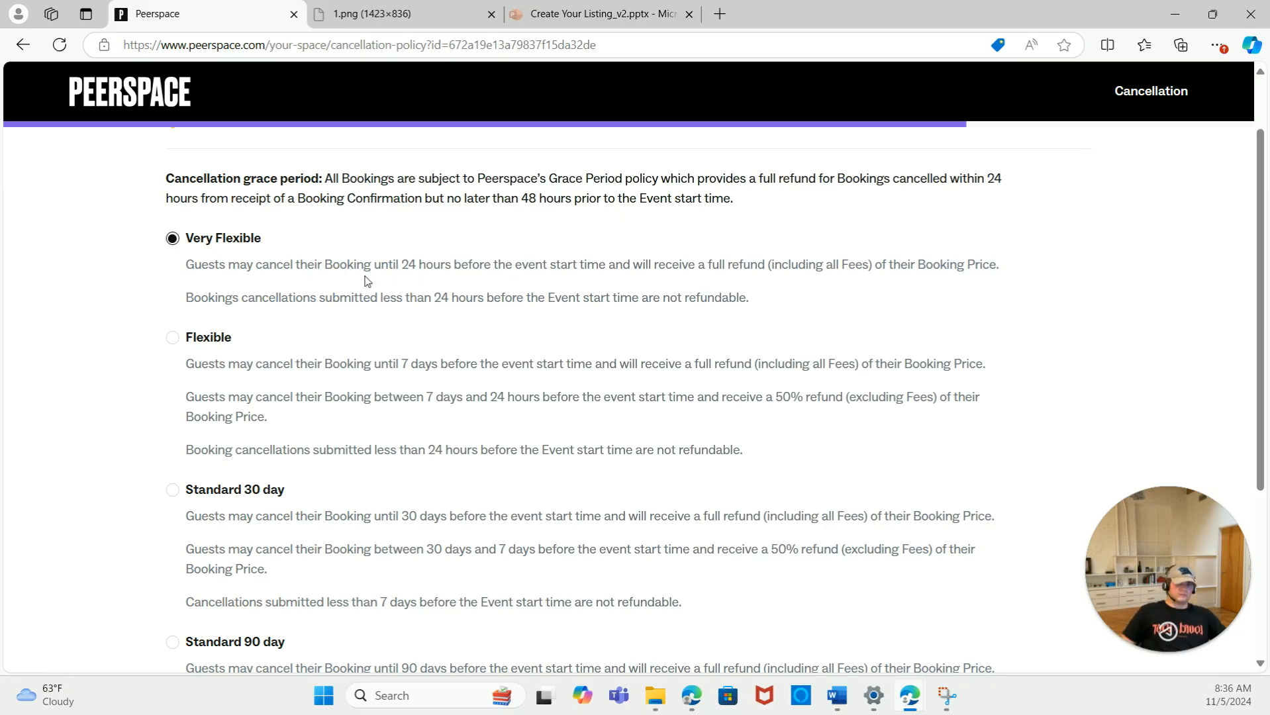
{"action": "left_click_drag", "start_coordinate": [374, 266], "coordinate": [624, 266]}
{"action": "left_click", "coordinate": [456, 266]}
{"action": "left_click", "coordinate": [547, 295]}
{"action": "left_click", "coordinate": [579, 265]}
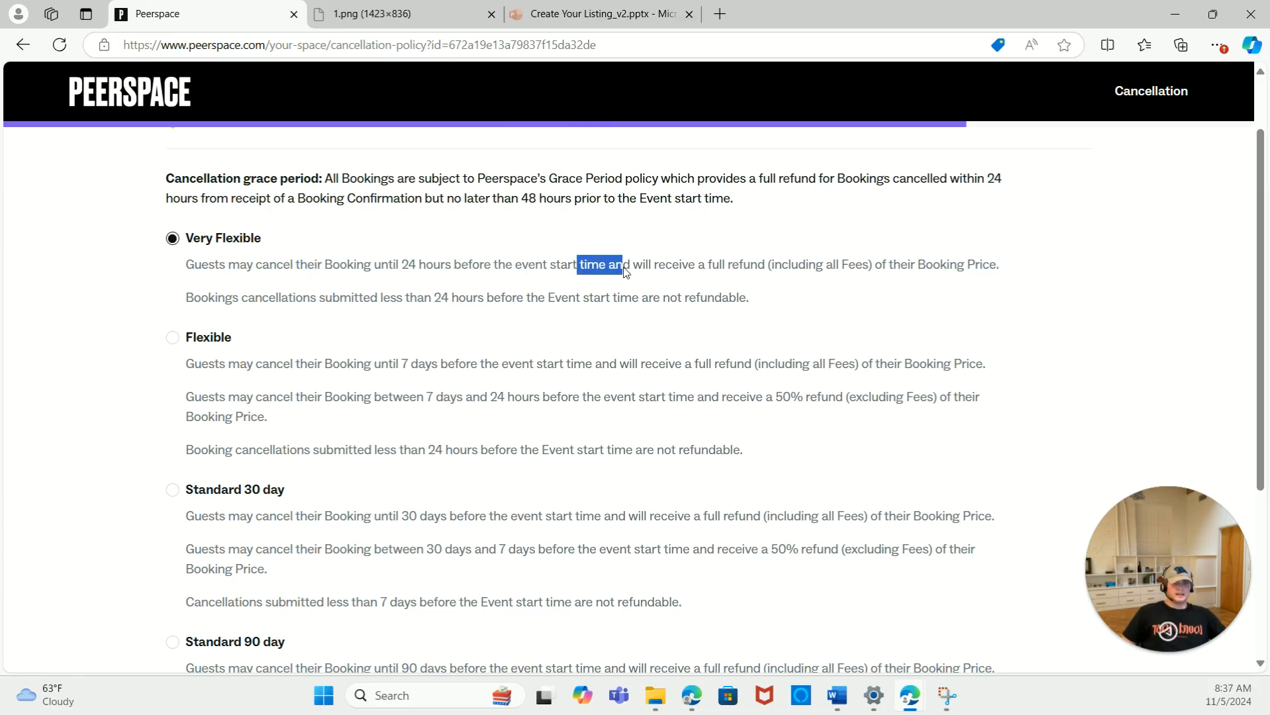
{"action": "left_click", "coordinate": [710, 267]}
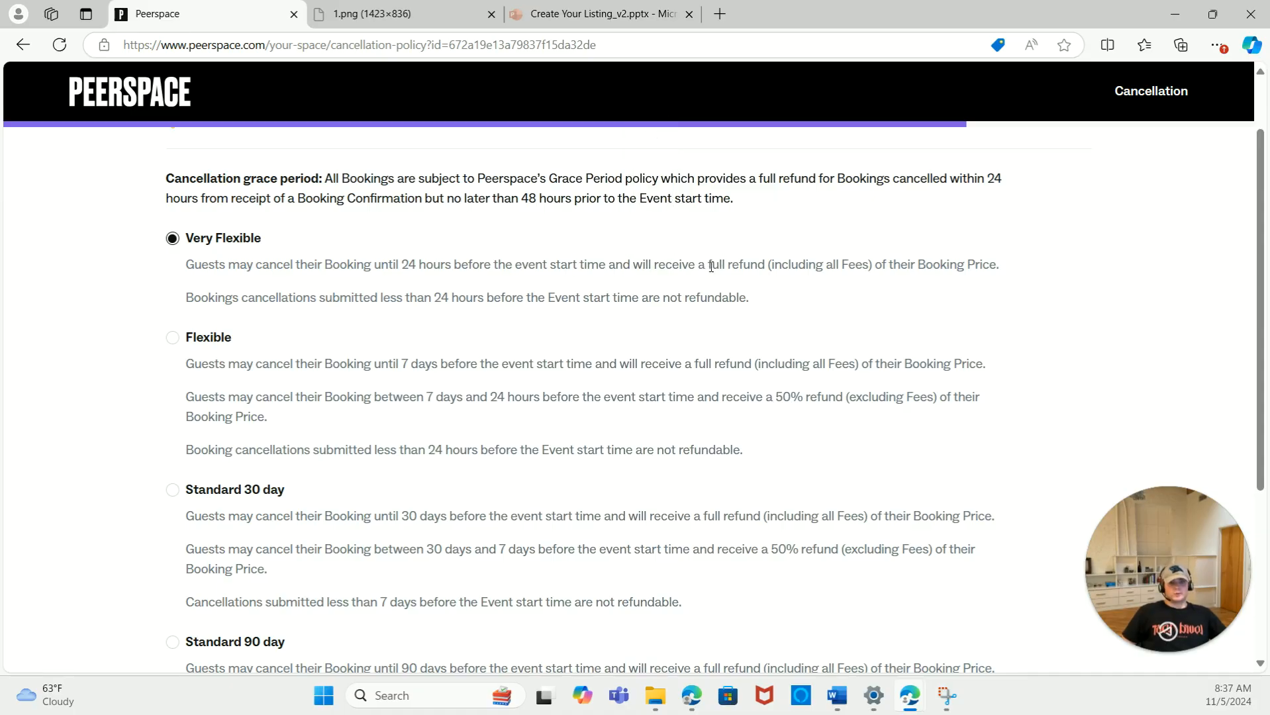
{"action": "scroll", "coordinate": [768, 240], "scroll_direction": "down", "scroll_amount": 1}
{"action": "scroll", "coordinate": [762, 265], "scroll_direction": "up", "scroll_amount": 1}
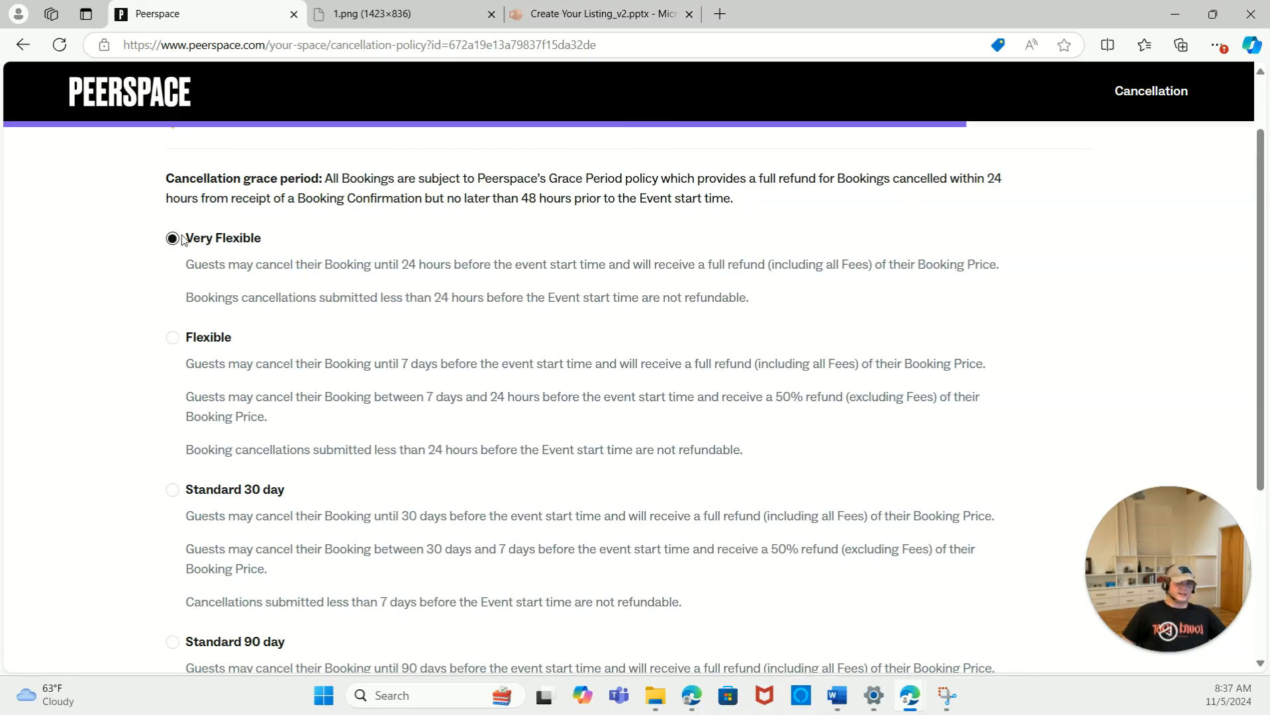
Step: Point out the Very Flexible heading and its 24-hour refund window once more
{"action": "left_click_drag", "start_coordinate": [186, 239], "coordinate": [191, 241]}
{"action": "left_click_drag", "start_coordinate": [321, 267], "coordinate": [405, 266]}
{"action": "left_click", "coordinate": [388, 268]}
{"action": "left_click", "coordinate": [402, 266]}
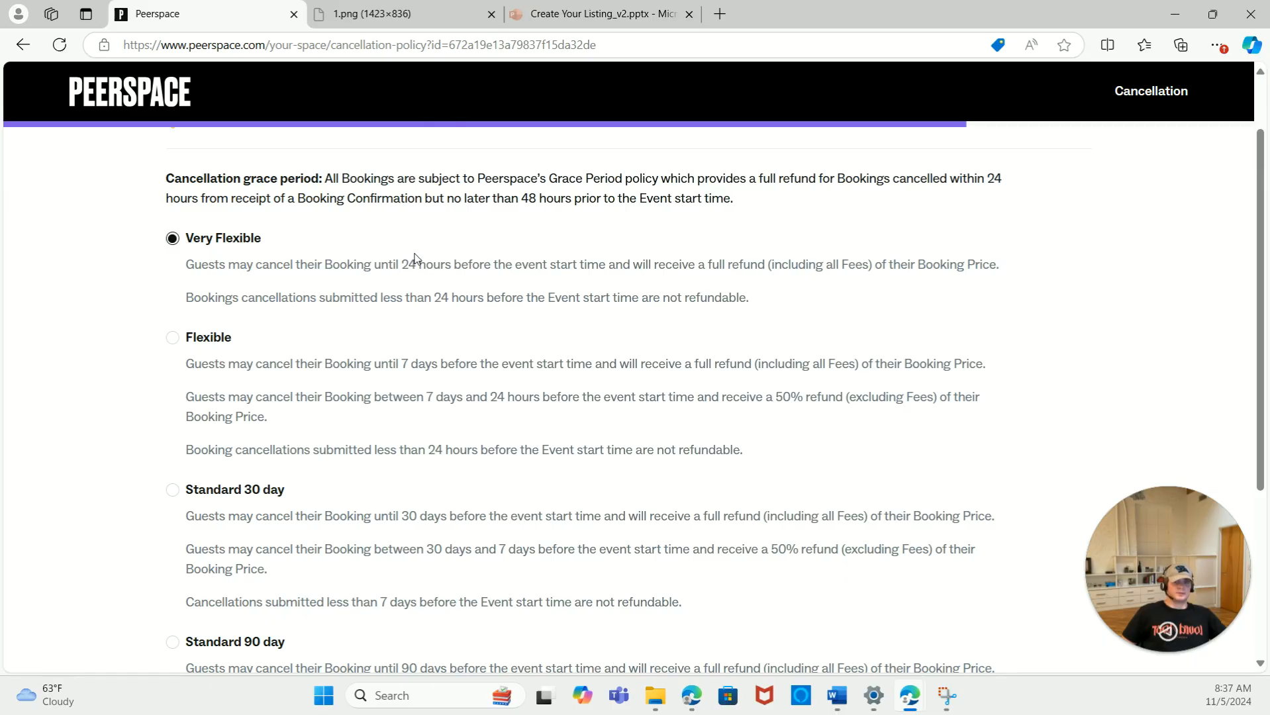
{"action": "scroll", "coordinate": [386, 292], "scroll_direction": "down", "scroll_amount": 1}
{"action": "scroll", "coordinate": [386, 292], "scroll_direction": "up", "scroll_amount": 1}
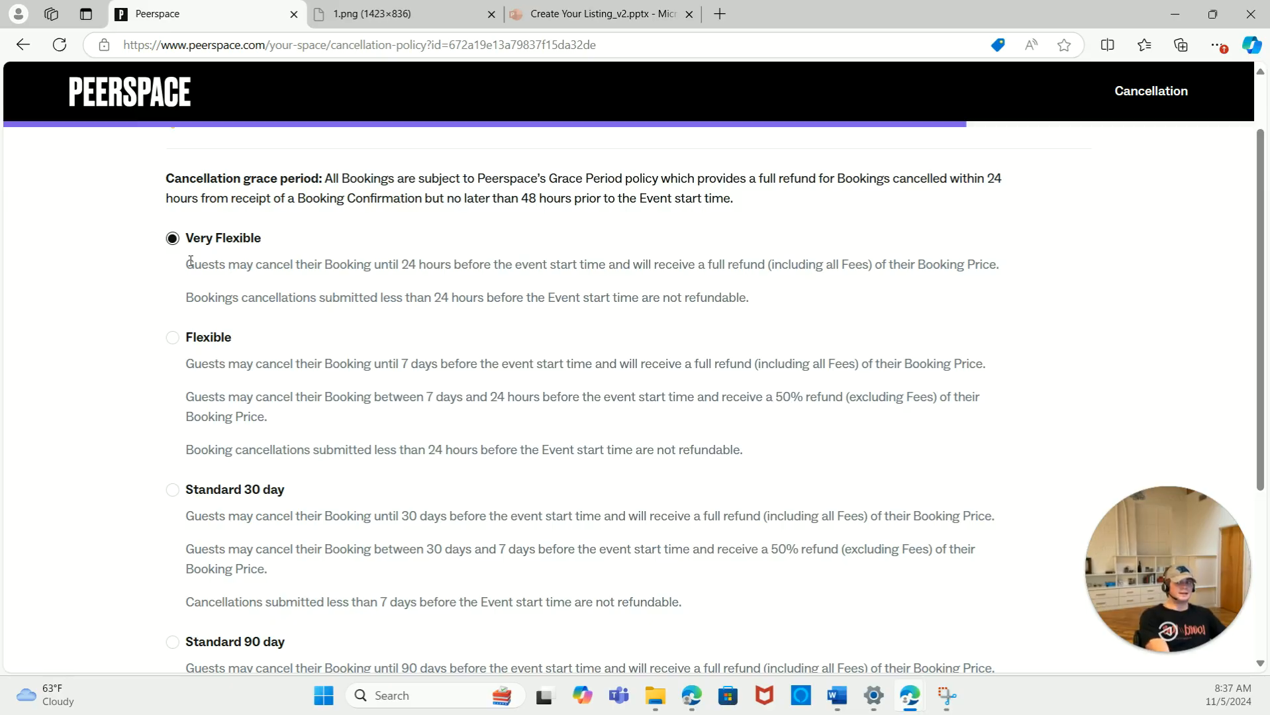
{"action": "left_click_drag", "start_coordinate": [188, 240], "coordinate": [233, 242]}
{"action": "left_click", "coordinate": [188, 273]}
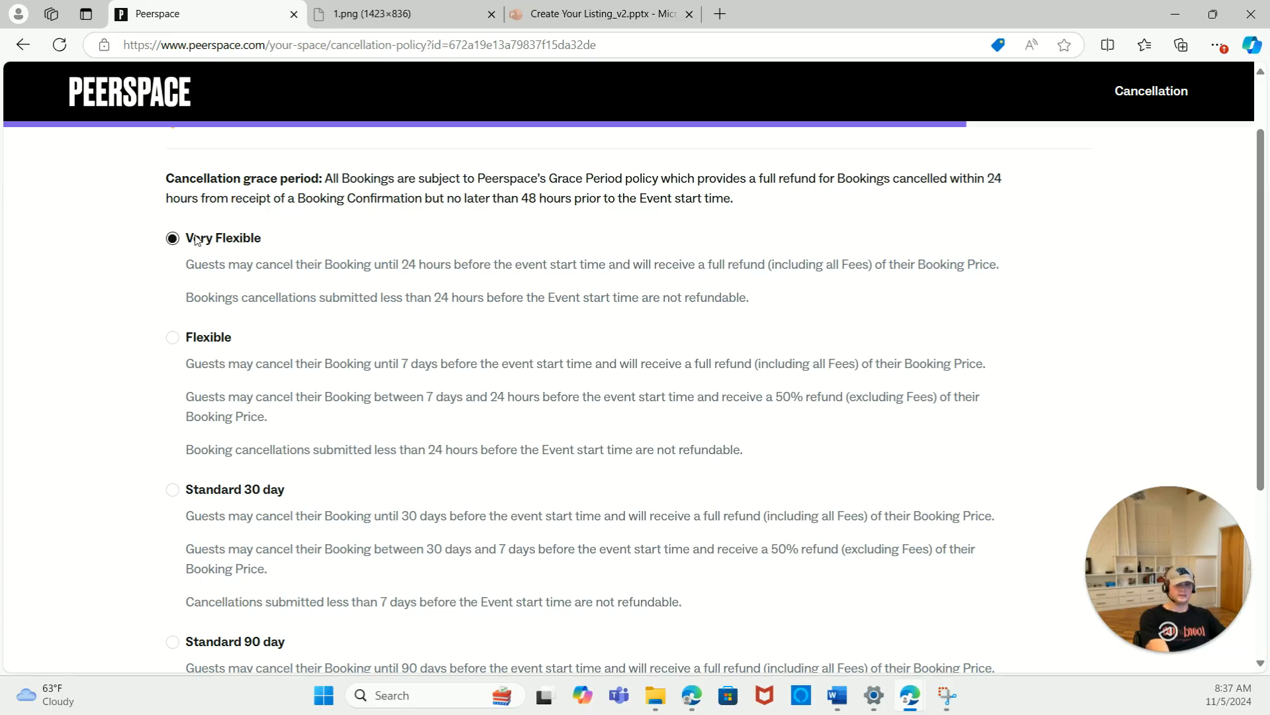
{"action": "left_click_drag", "start_coordinate": [188, 267], "coordinate": [254, 268]}
{"action": "left_click", "coordinate": [258, 268]}
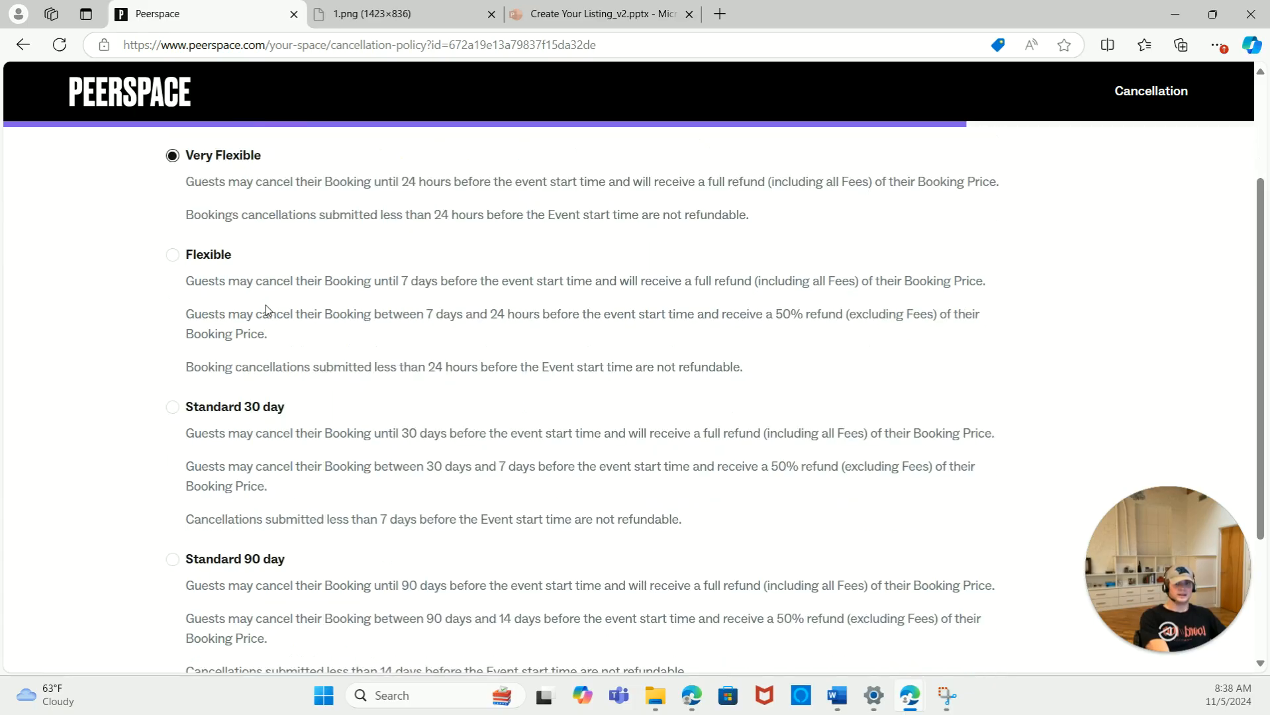
Step: With Very Flexible still selected, continue to the next listing step
{"action": "scroll", "coordinate": [254, 332], "scroll_direction": "down", "scroll_amount": 1}
{"action": "scroll", "coordinate": [254, 331], "scroll_direction": "up", "scroll_amount": 1}
{"action": "scroll", "coordinate": [366, 461], "scroll_direction": "up", "scroll_amount": 1}
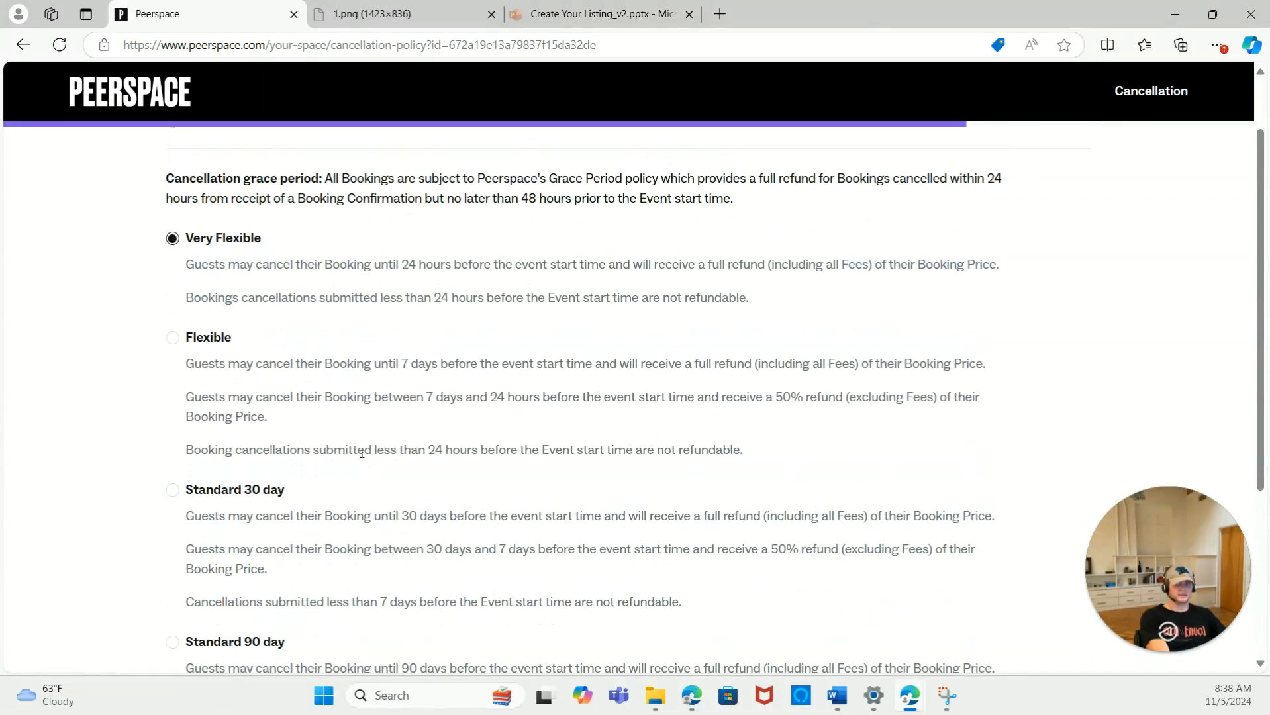
{"action": "scroll", "coordinate": [289, 378], "scroll_direction": "down", "scroll_amount": 1}
{"action": "scroll", "coordinate": [283, 367], "scroll_direction": "up", "scroll_amount": 1}
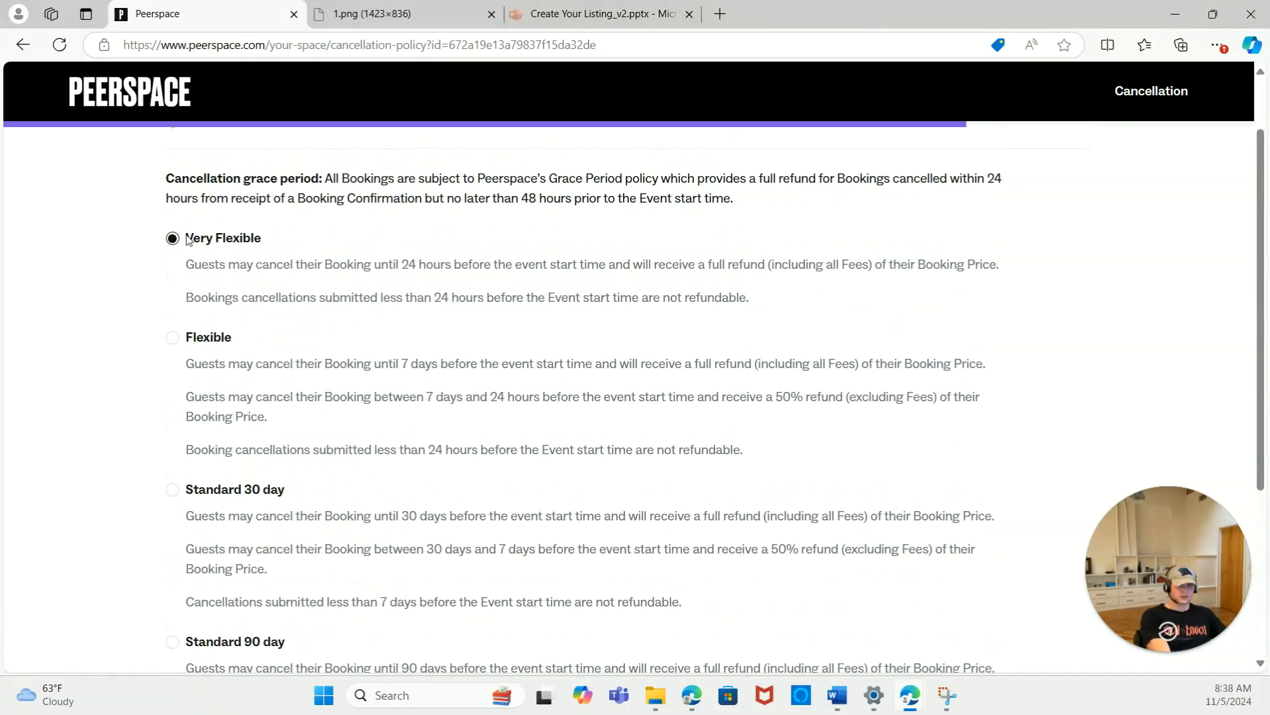
{"action": "scroll", "coordinate": [206, 356], "scroll_direction": "down", "scroll_amount": 2}
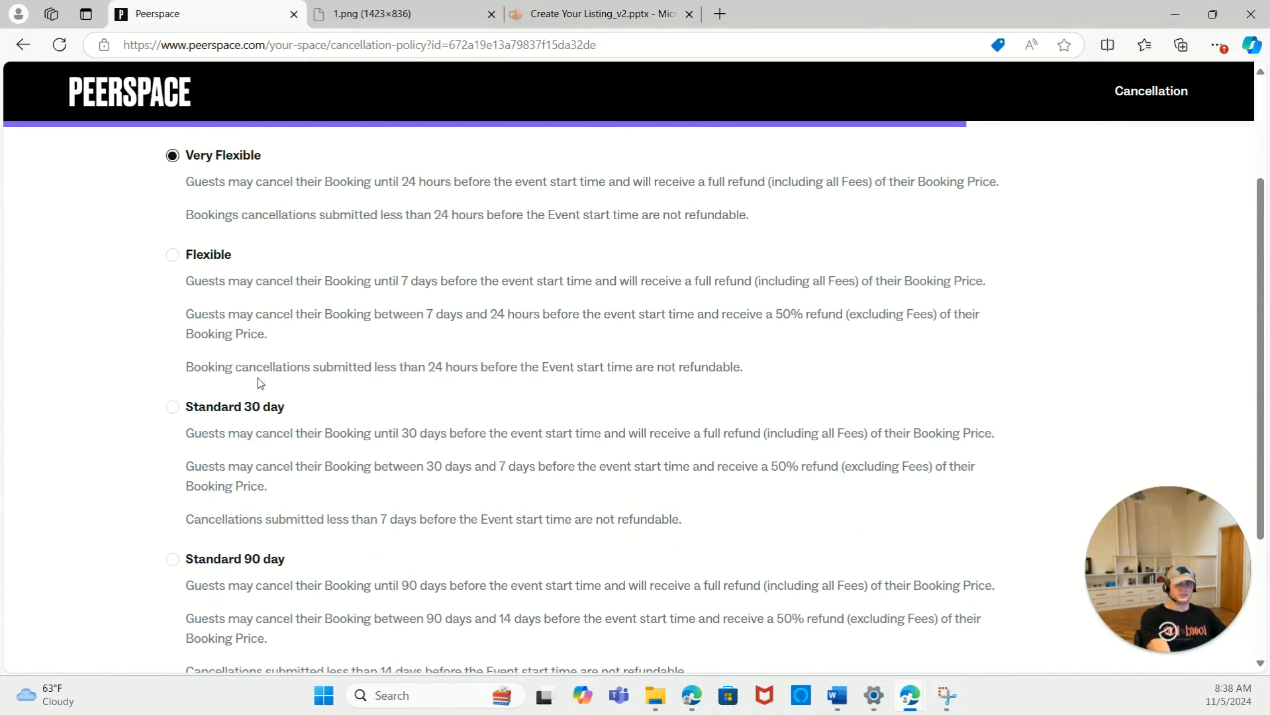
{"action": "scroll", "coordinate": [280, 476], "scroll_direction": "down", "scroll_amount": 1}
{"action": "scroll", "coordinate": [306, 459], "scroll_direction": "up", "scroll_amount": 3}
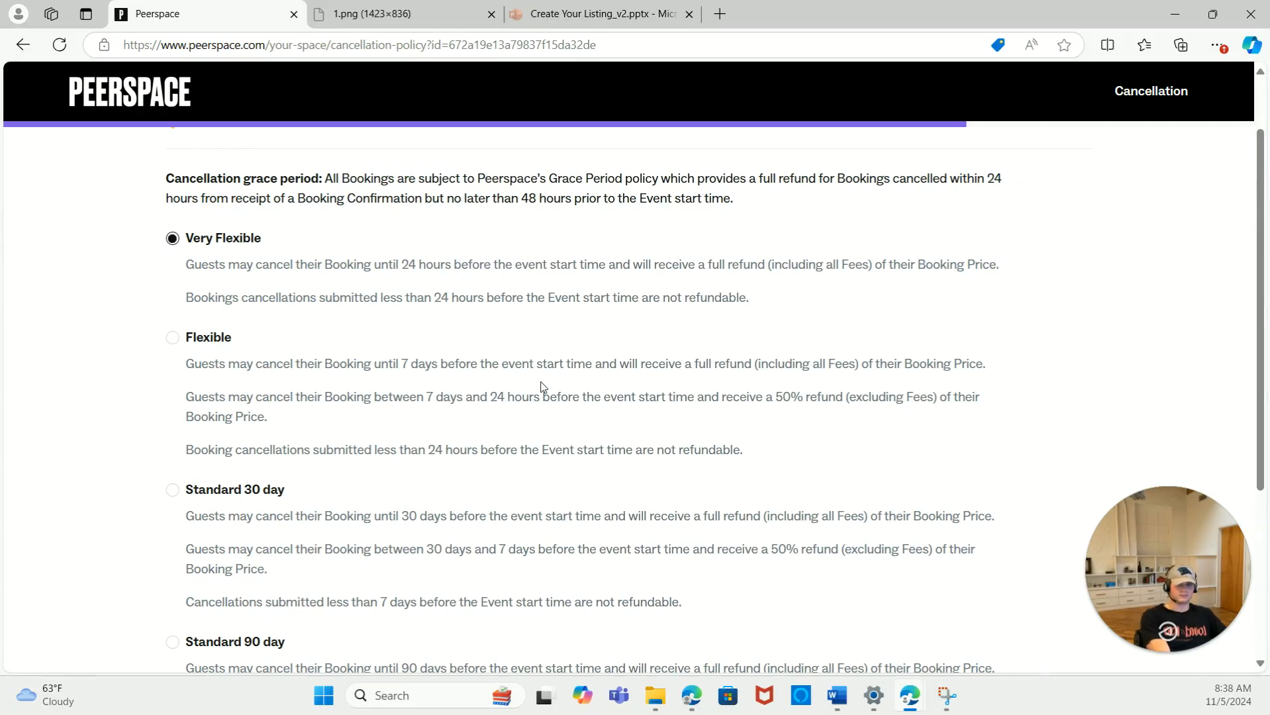
{"action": "scroll", "coordinate": [530, 378], "scroll_direction": "down", "scroll_amount": 1}
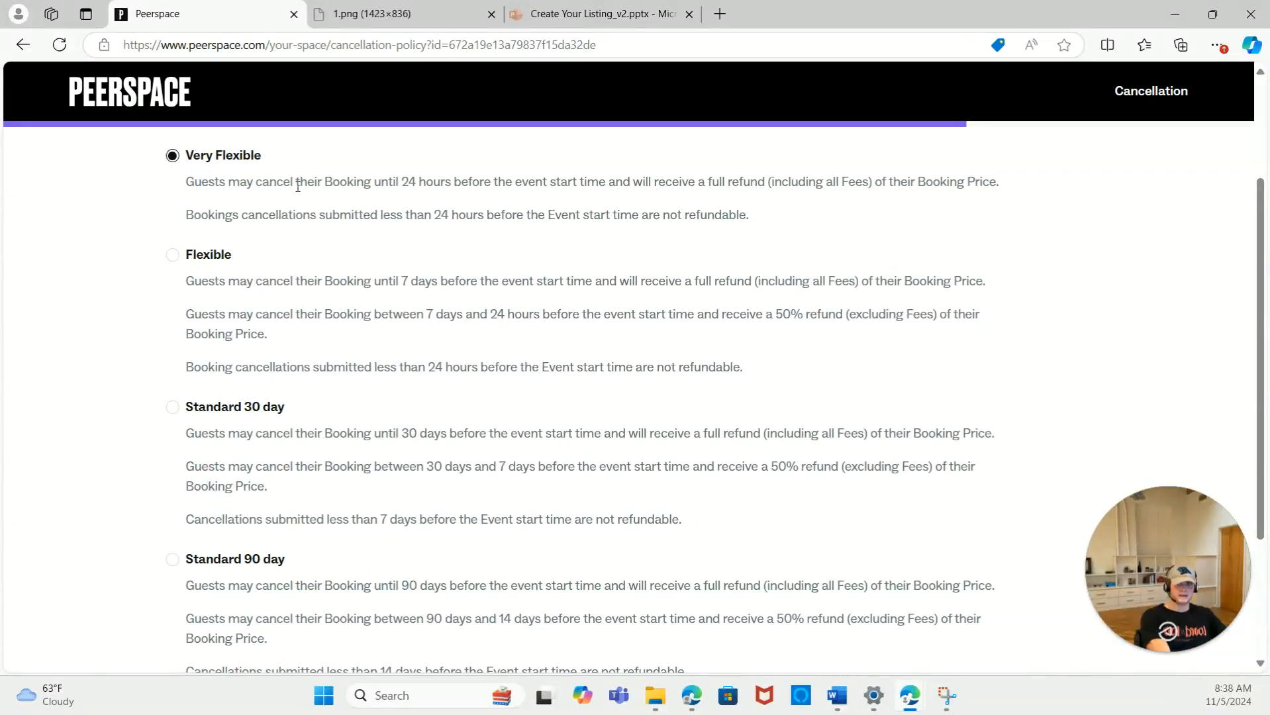
{"action": "scroll", "coordinate": [771, 476], "scroll_direction": "down", "scroll_amount": 3}
{"action": "left_click", "coordinate": [1050, 570]}
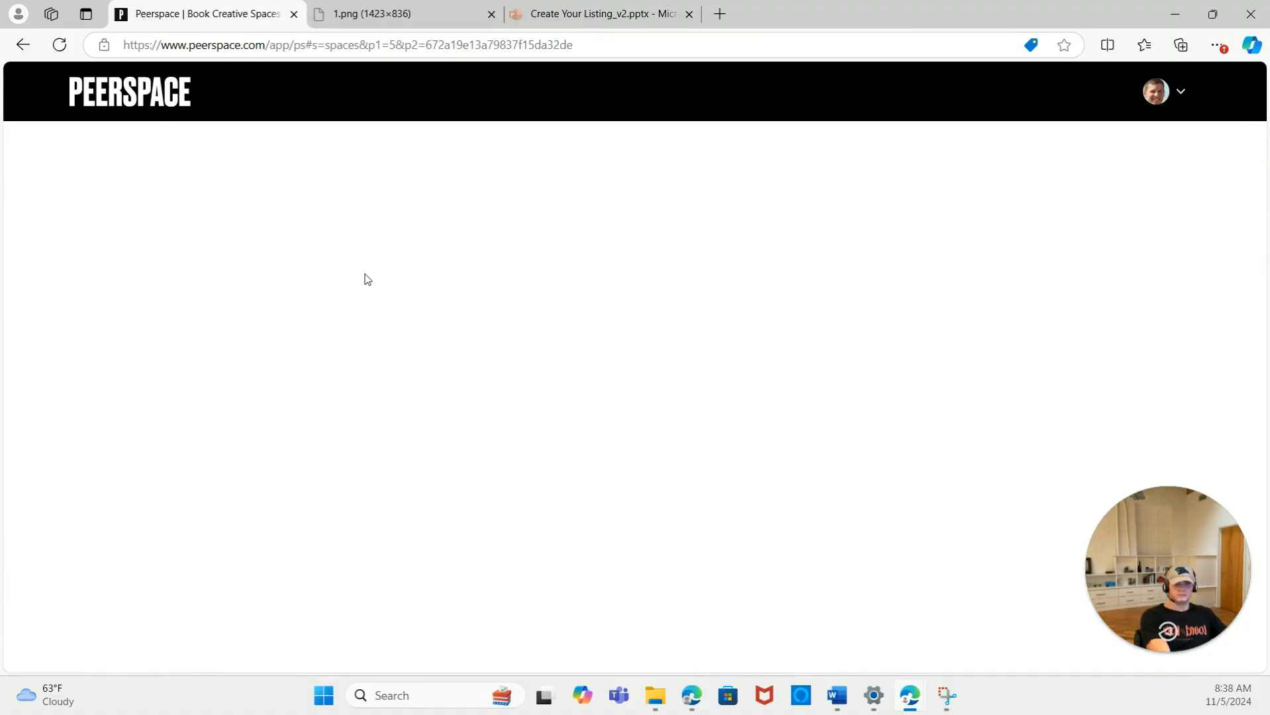
Step: Enable Media Productions and set its hourly rate to $75
{"action": "left_click_drag", "start_coordinate": [253, 181], "coordinate": [456, 184]}
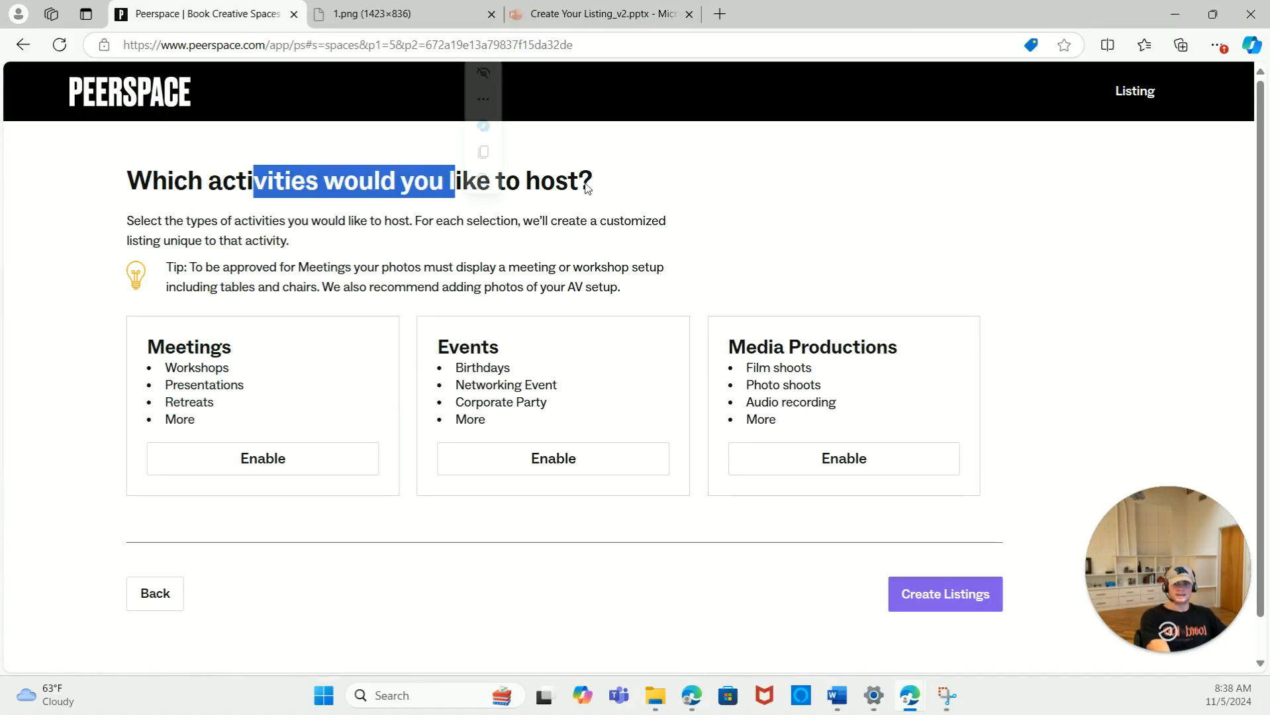
{"action": "left_click", "coordinate": [314, 210]}
{"action": "scroll", "coordinate": [219, 232], "scroll_direction": "down", "scroll_amount": 1}
{"action": "scroll", "coordinate": [245, 245], "scroll_direction": "up", "scroll_amount": 1}
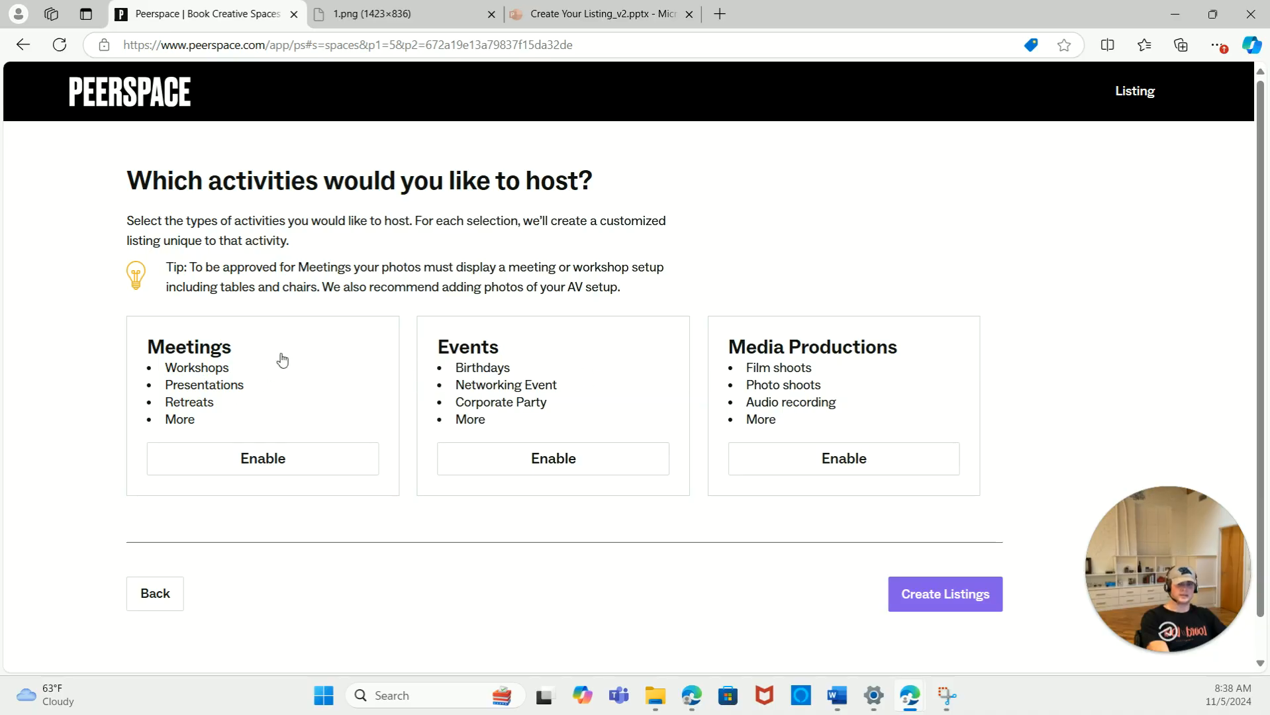
{"action": "left_click", "coordinate": [793, 464]}
{"action": "scroll", "coordinate": [808, 383], "scroll_direction": "down", "scroll_amount": 4}
{"action": "scroll", "coordinate": [821, 226], "scroll_direction": "down", "scroll_amount": 1}
{"action": "left_click", "coordinate": [836, 345]}
{"action": "type", "text": "75"}
Step: Set a 2-hour minimum and a 15% discount for bookings of 8+ hours
{"action": "scroll", "coordinate": [840, 371], "scroll_direction": "down", "scroll_amount": 1}
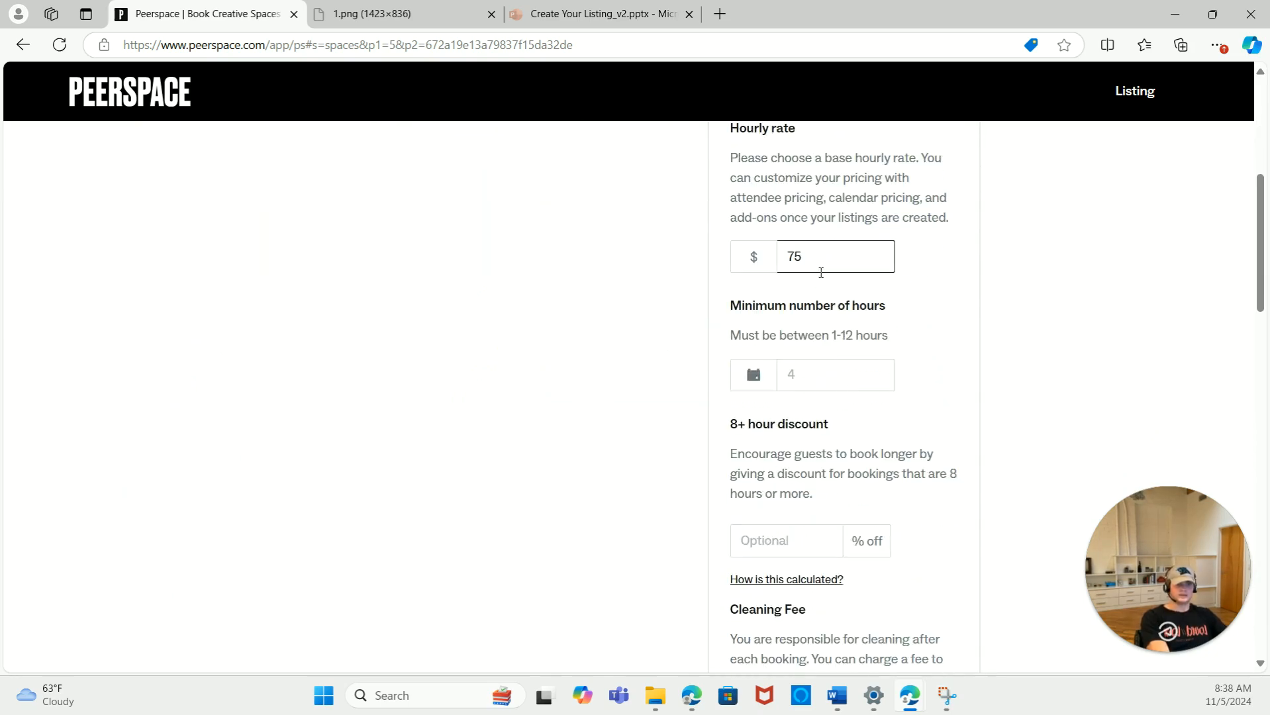
{"action": "scroll", "coordinate": [815, 278], "scroll_direction": "up", "scroll_amount": 1}
{"action": "left_click", "coordinate": [835, 447]}
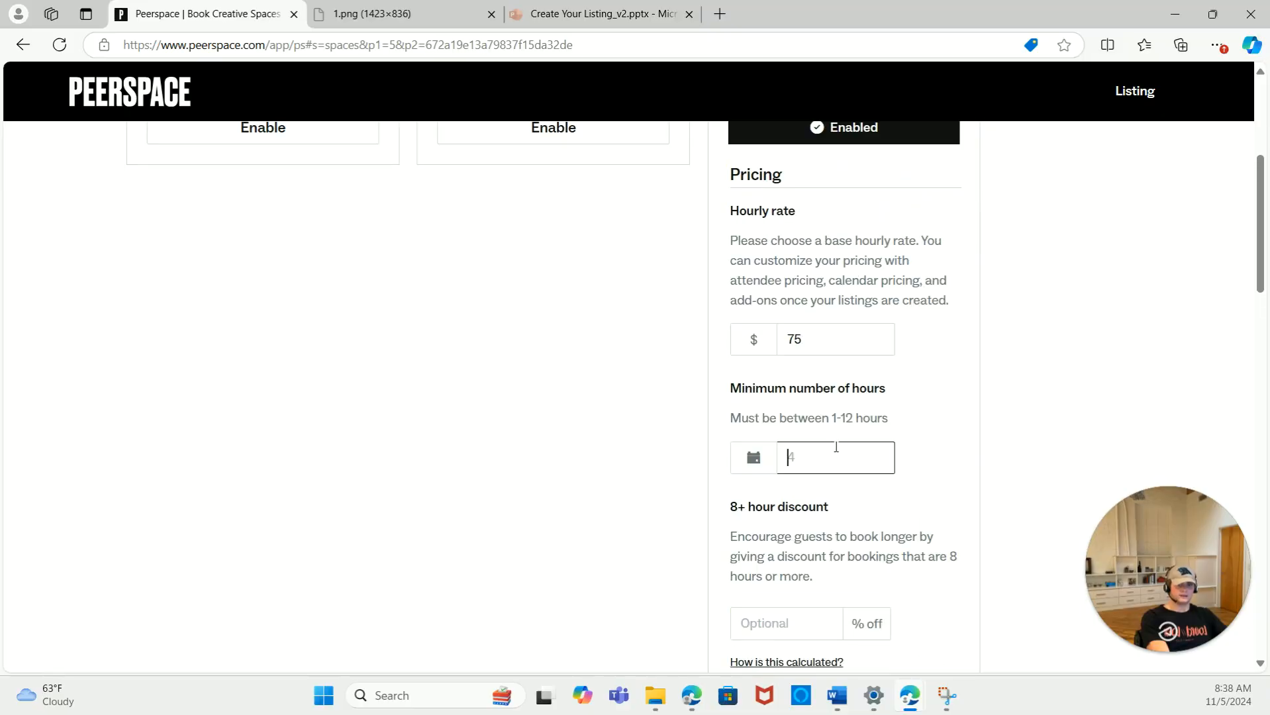
{"action": "left_click", "coordinate": [808, 507]}
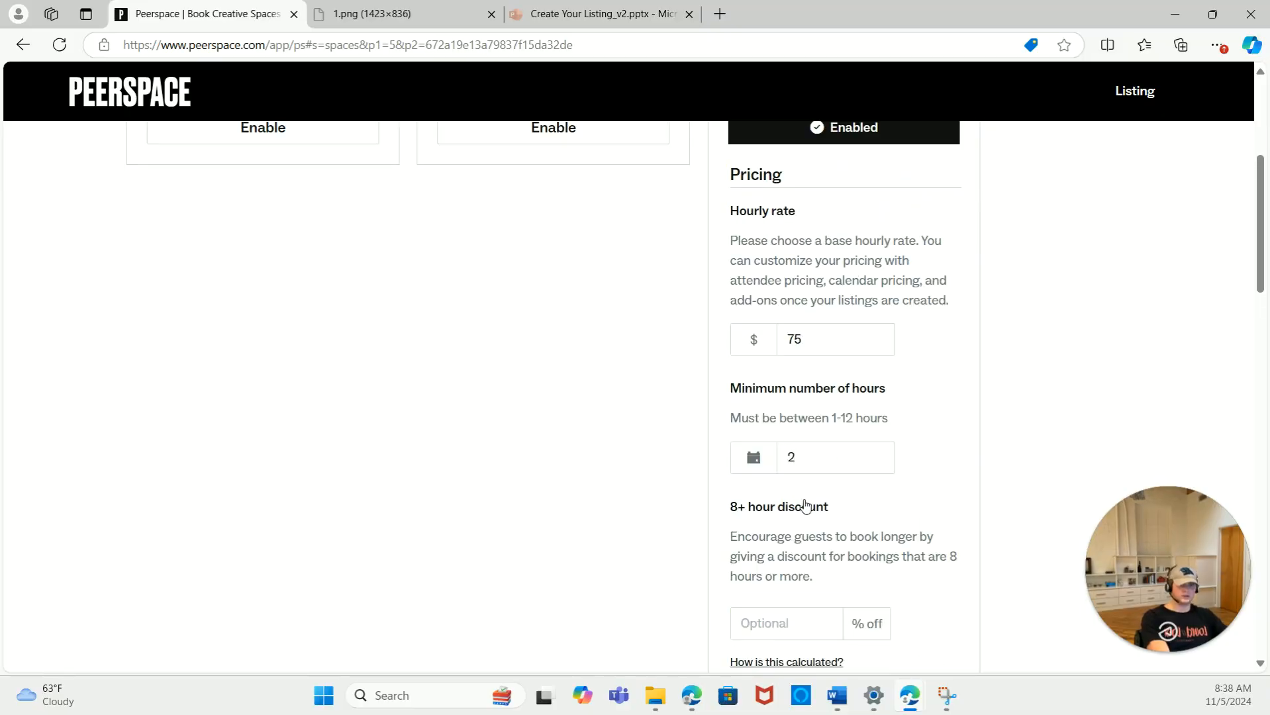
{"action": "scroll", "coordinate": [850, 539], "scroll_direction": "down", "scroll_amount": 1}
{"action": "left_click", "coordinate": [771, 545]}
{"action": "type", "text": "15"}
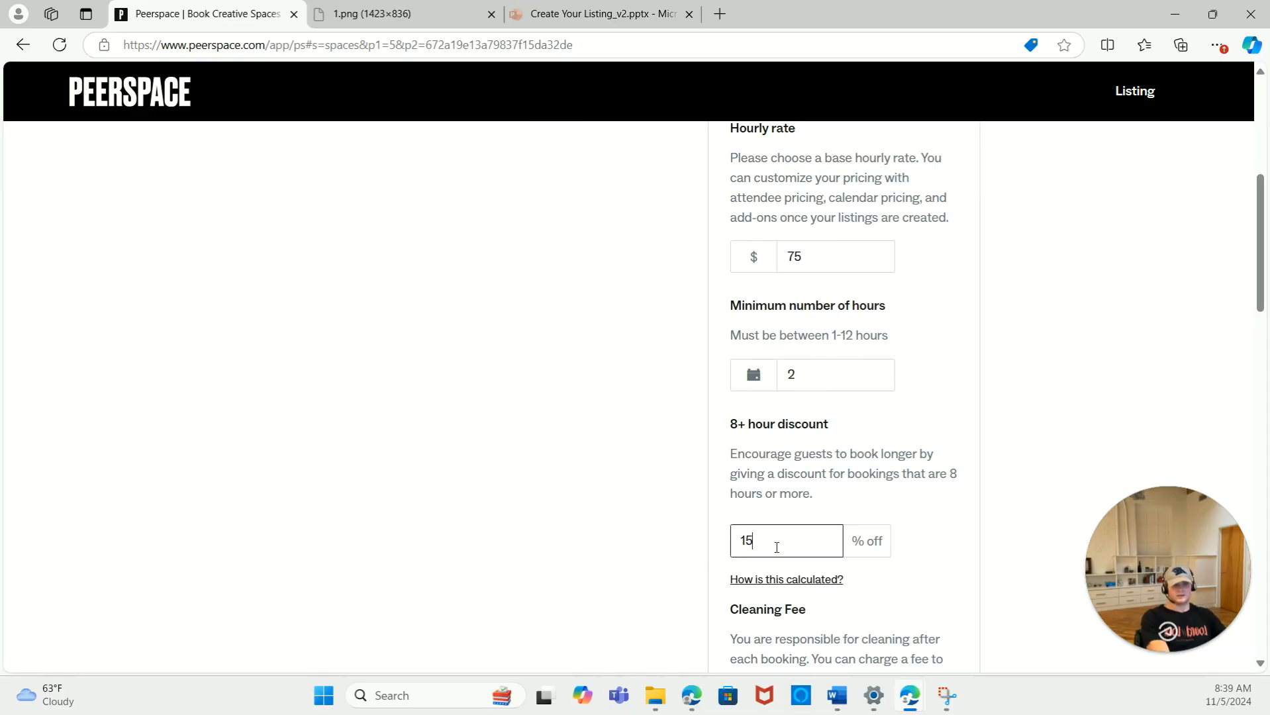
{"action": "left_click", "coordinate": [824, 457]}
Step: Add a $25 flat cleaning fee and allow instant booking for Everyone
{"action": "scroll", "coordinate": [824, 448], "scroll_direction": "down", "scroll_amount": 4}
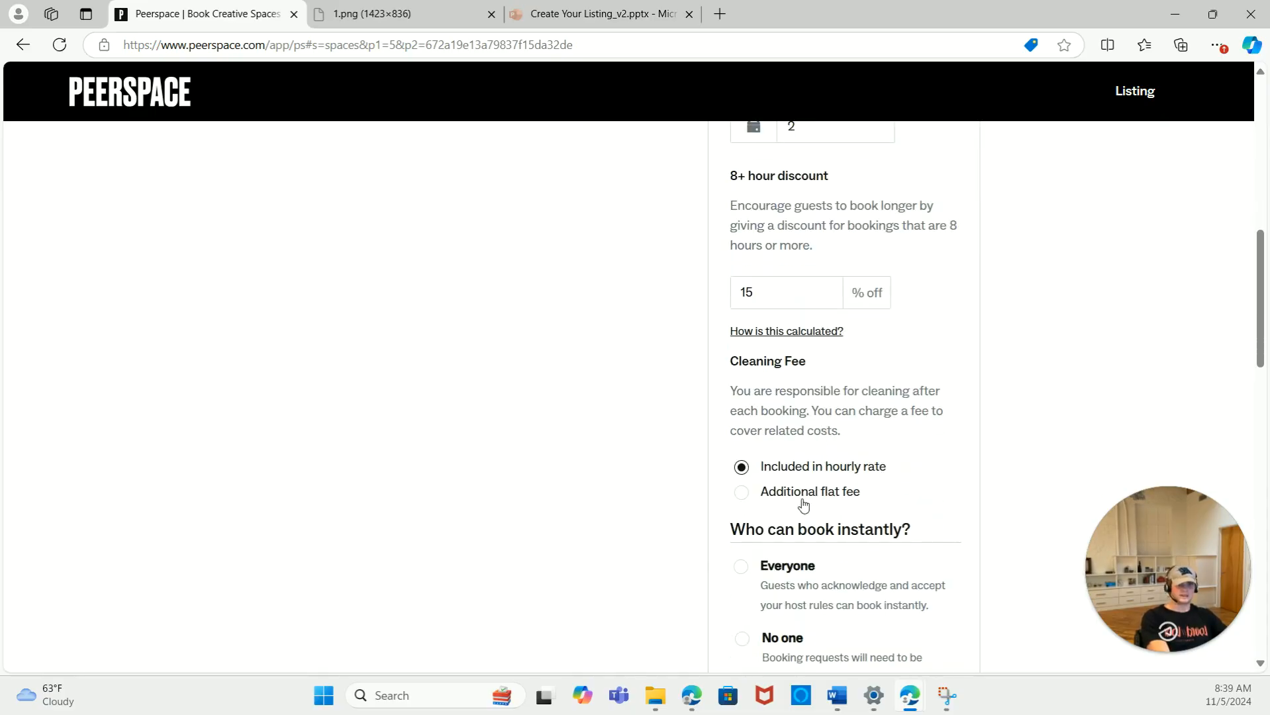
{"action": "left_click", "coordinate": [743, 412]}
{"action": "scroll", "coordinate": [814, 397], "scroll_direction": "down", "scroll_amount": 1}
{"action": "left_click", "coordinate": [809, 364]}
{"action": "left_click", "coordinate": [814, 508]}
{"action": "left_click", "coordinate": [748, 470]}
{"action": "scroll", "coordinate": [823, 488], "scroll_direction": "down", "scroll_amount": 2}
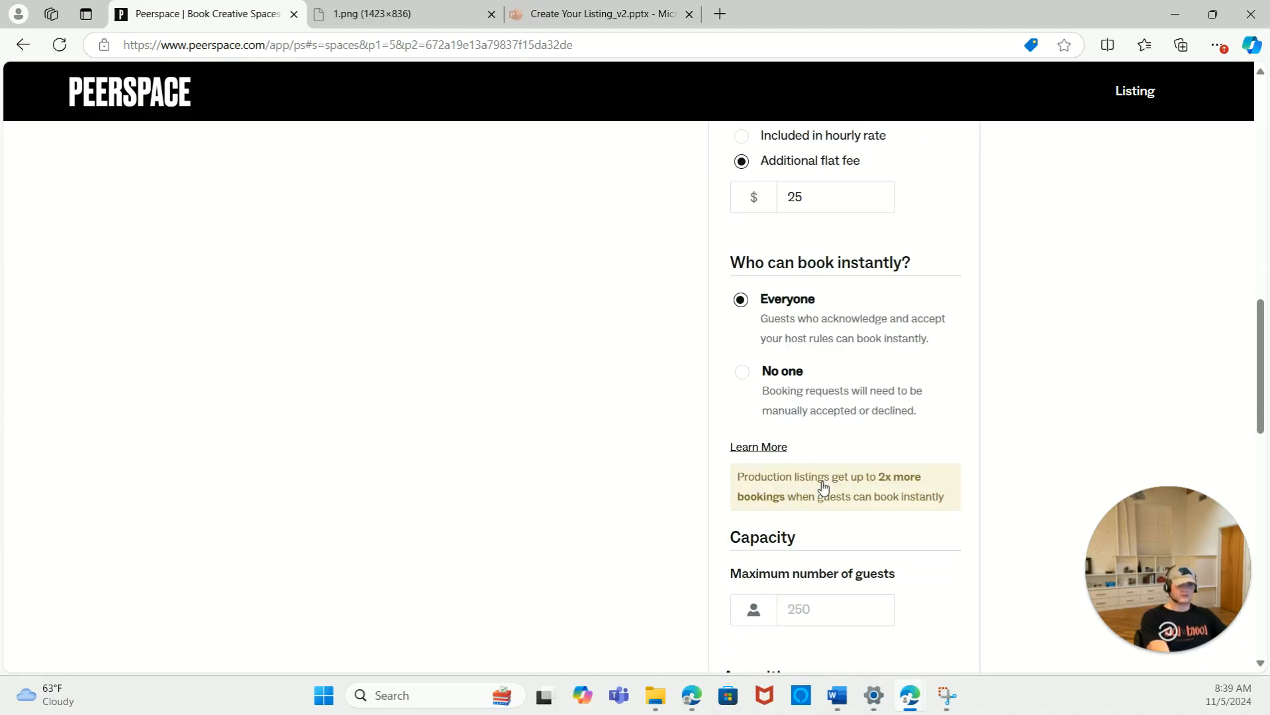
{"action": "scroll", "coordinate": [850, 391], "scroll_direction": "down", "scroll_amount": 1}
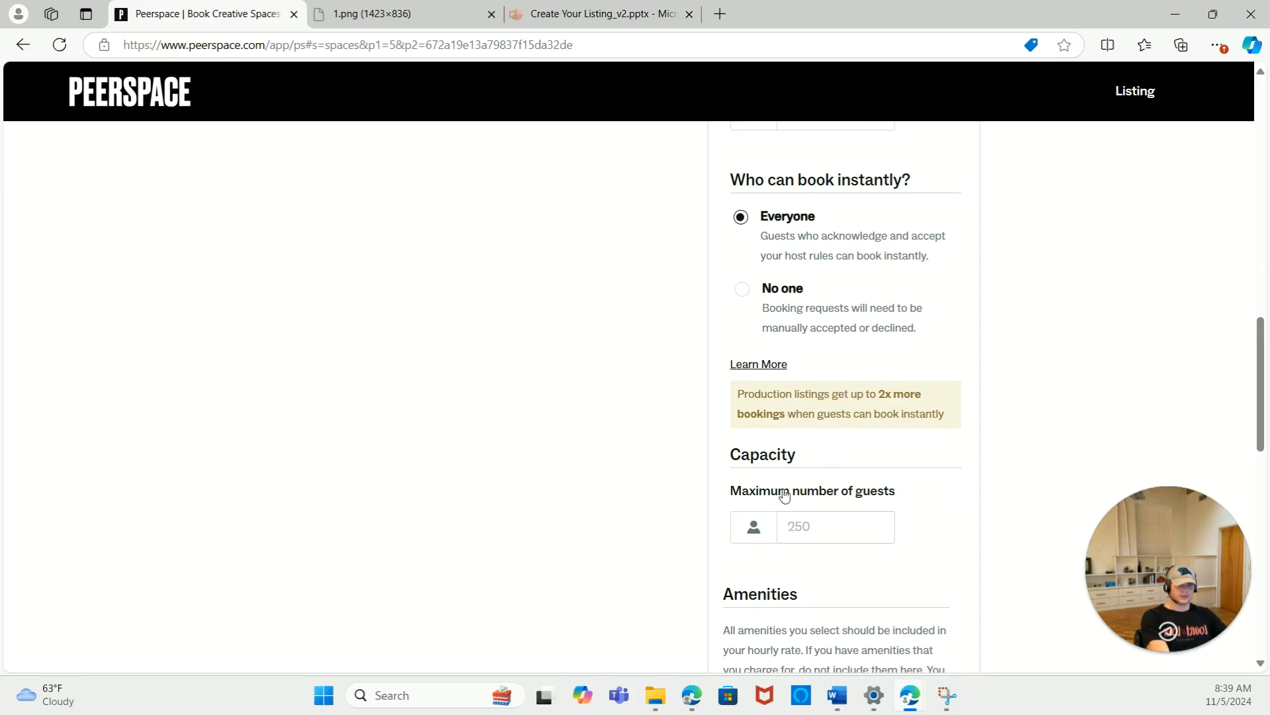
Step: Highlight the instant-booking tip and its 2x more bookings claim
{"action": "left_click_drag", "start_coordinate": [737, 394], "coordinate": [960, 425]}
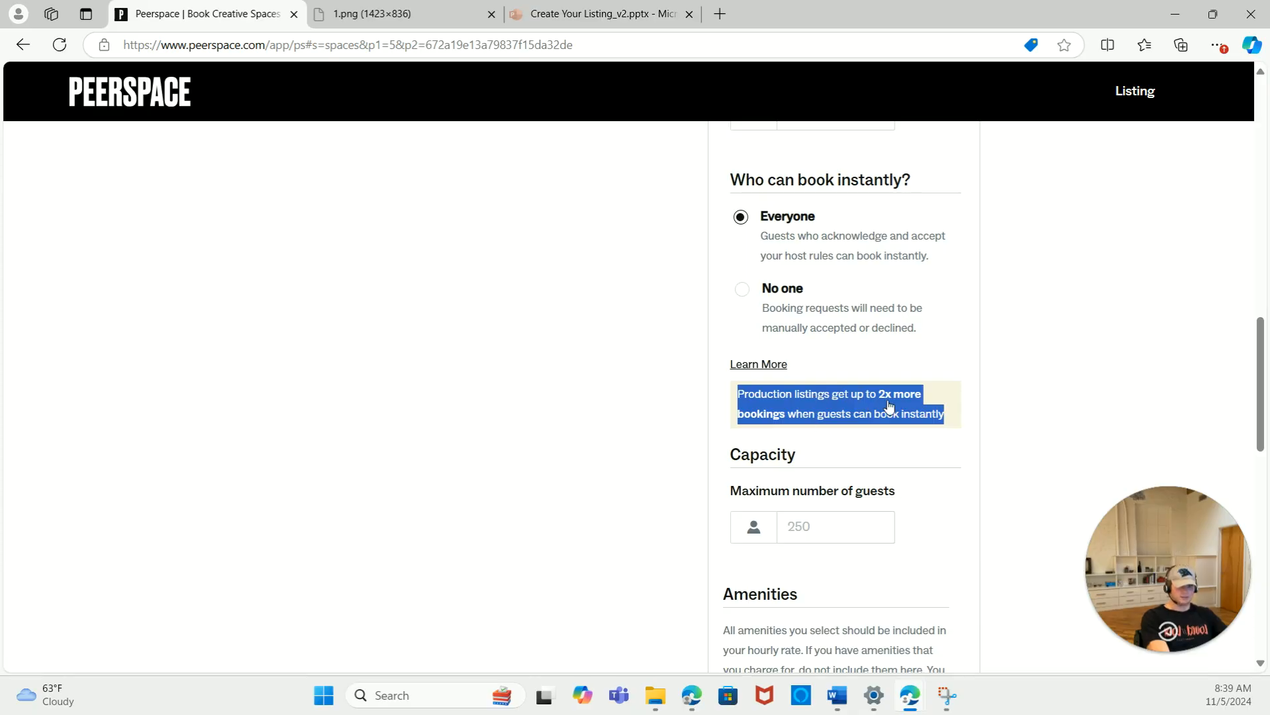
{"action": "scroll", "coordinate": [887, 421], "scroll_direction": "up", "scroll_amount": 1}
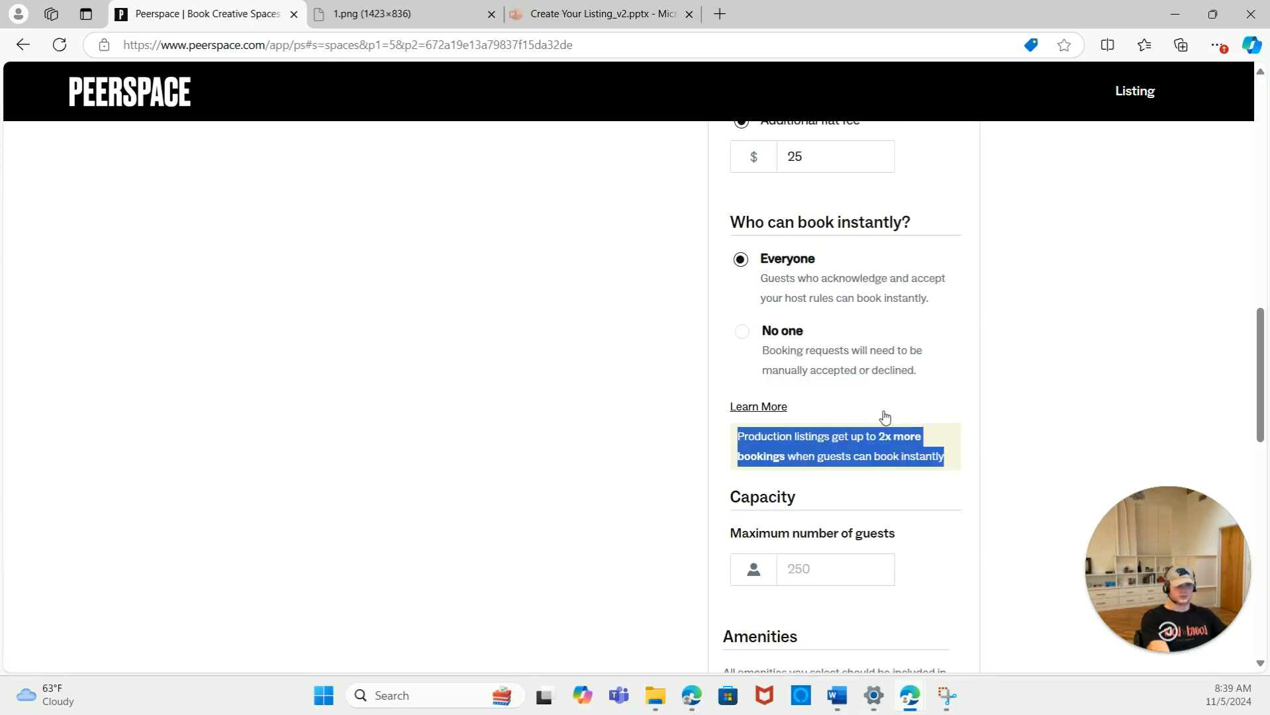
{"action": "scroll", "coordinate": [884, 425], "scroll_direction": "down", "scroll_amount": 1}
{"action": "left_click_drag", "start_coordinate": [865, 478], "coordinate": [748, 482]}
{"action": "scroll", "coordinate": [822, 459], "scroll_direction": "up", "scroll_amount": 2}
{"action": "scroll", "coordinate": [833, 506], "scroll_direction": "down", "scroll_amount": 1}
{"action": "scroll", "coordinate": [836, 507], "scroll_direction": "up", "scroll_amount": 8}
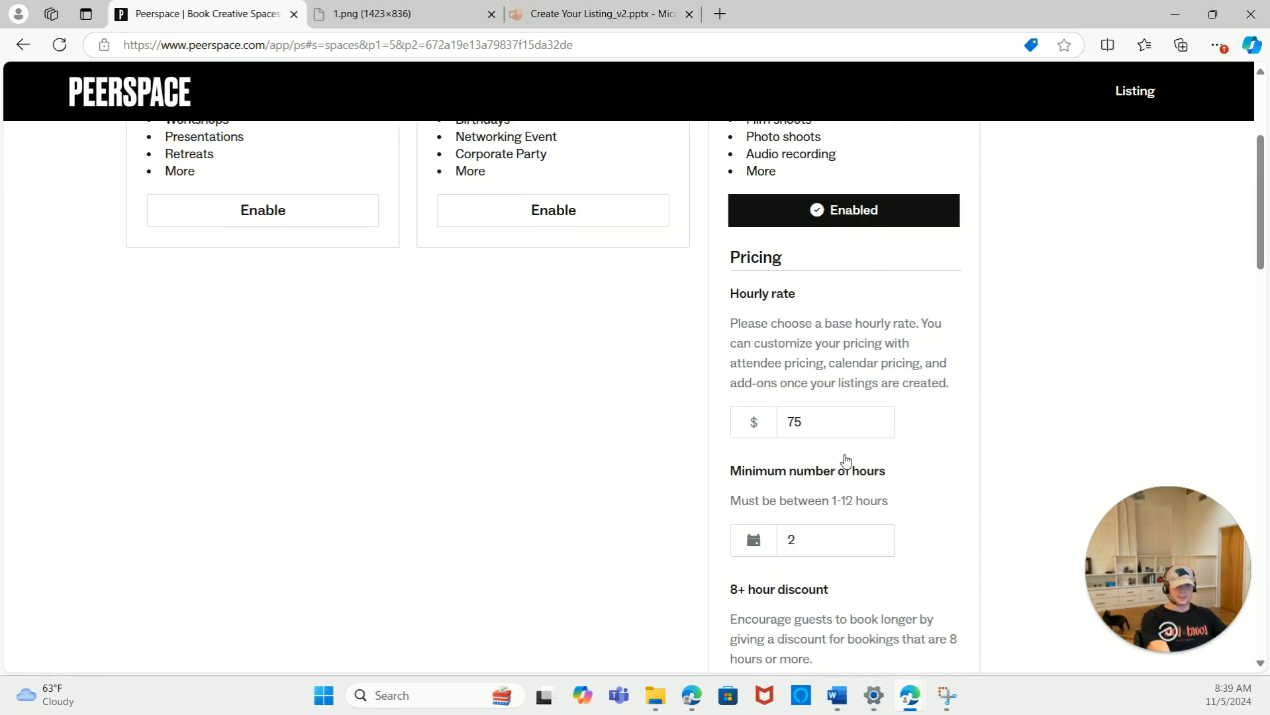
{"action": "scroll", "coordinate": [830, 371], "scroll_direction": "down", "scroll_amount": 2}
{"action": "scroll", "coordinate": [825, 397], "scroll_direction": "up", "scroll_amount": 2}
{"action": "scroll", "coordinate": [848, 443], "scroll_direction": "up", "scroll_amount": 2}
{"action": "scroll", "coordinate": [820, 372], "scroll_direction": "down", "scroll_amount": 2}
{"action": "scroll", "coordinate": [821, 271], "scroll_direction": "down", "scroll_amount": 6}
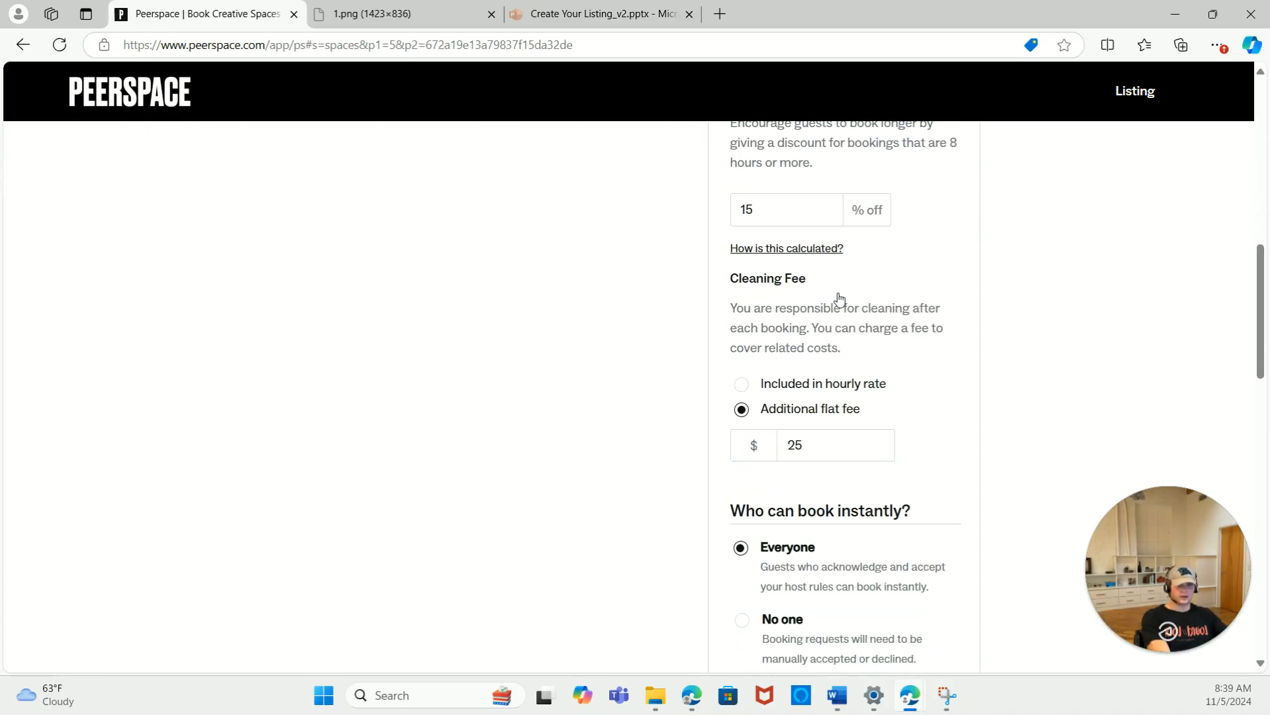
{"action": "scroll", "coordinate": [839, 299], "scroll_direction": "down", "scroll_amount": 1}
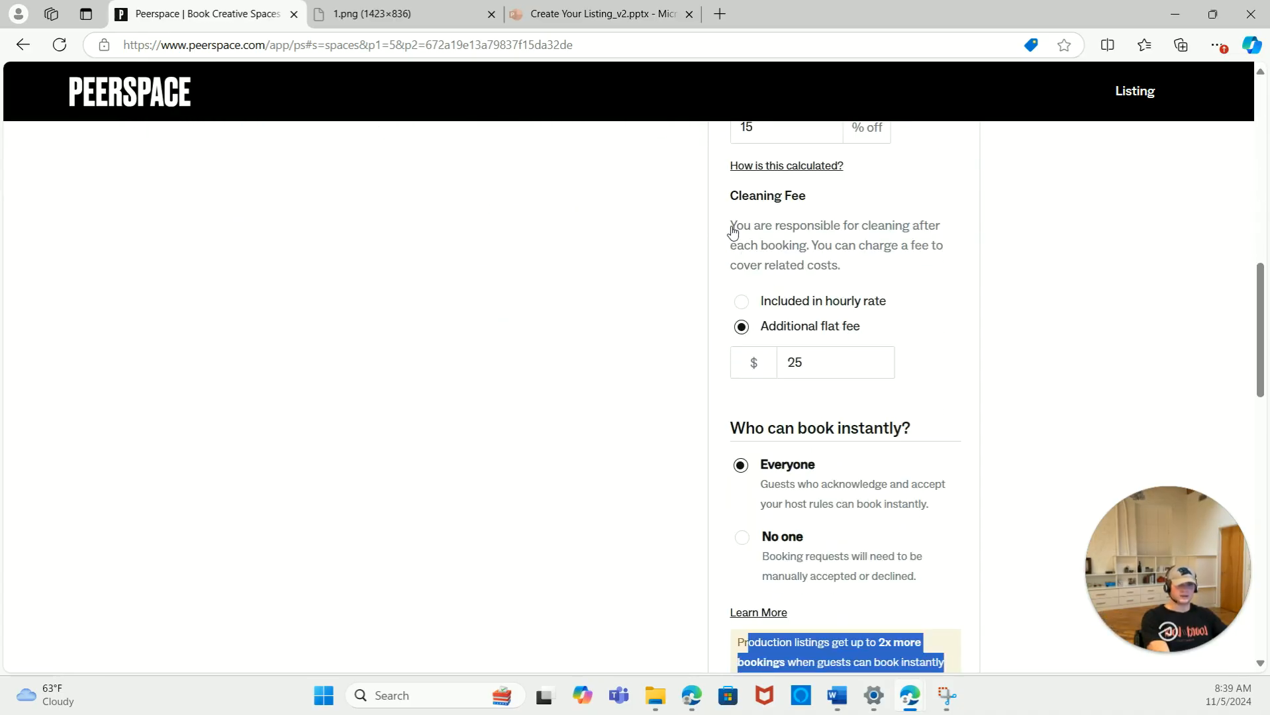
{"action": "scroll", "coordinate": [809, 286], "scroll_direction": "down", "scroll_amount": 1}
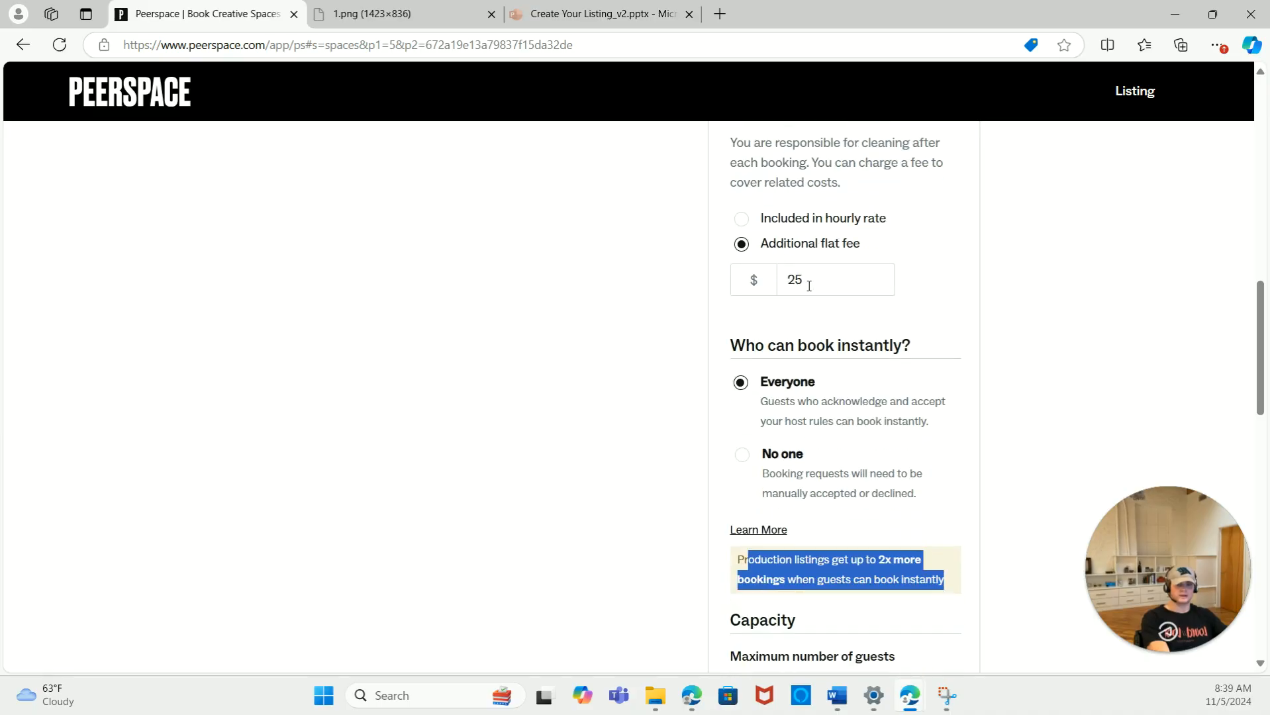
{"action": "scroll", "coordinate": [816, 357], "scroll_direction": "down", "scroll_amount": 3}
{"action": "scroll", "coordinate": [809, 397], "scroll_direction": "up", "scroll_amount": 1}
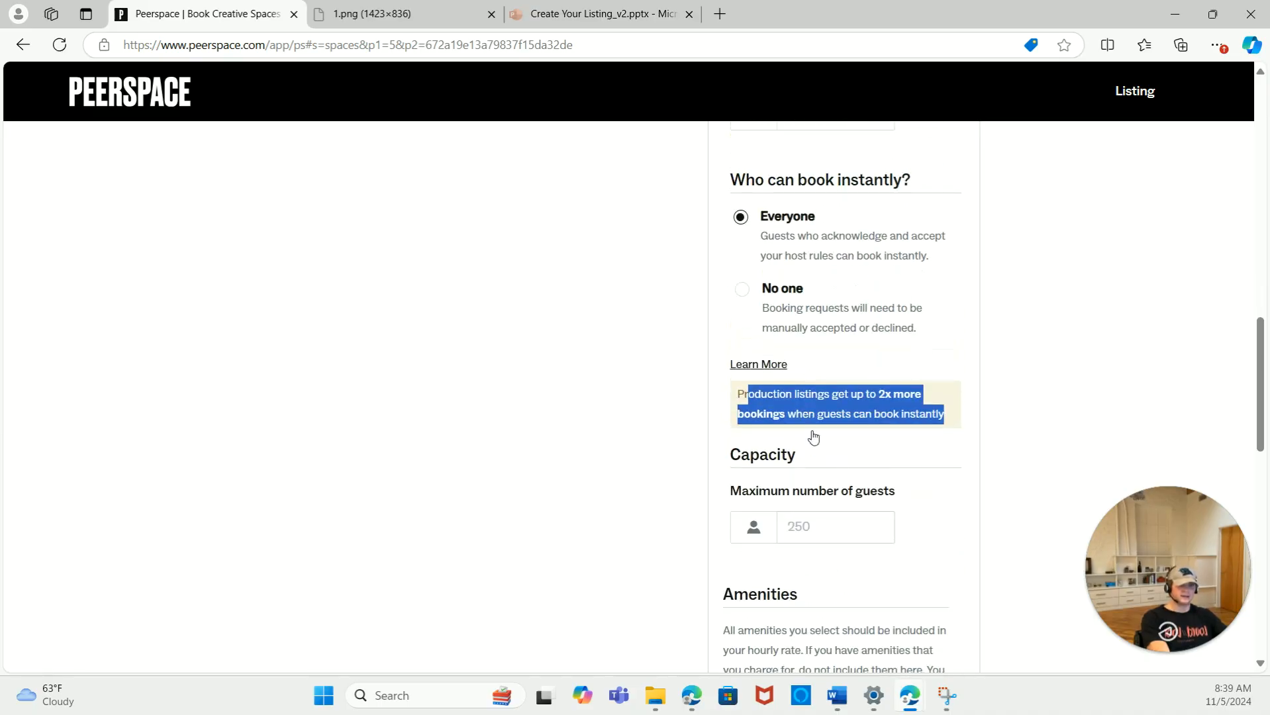
{"action": "scroll", "coordinate": [807, 437], "scroll_direction": "down", "scroll_amount": 1}
Step: Enter 40 as the maximum number of guests under Capacity
{"action": "left_click", "coordinate": [804, 443]}
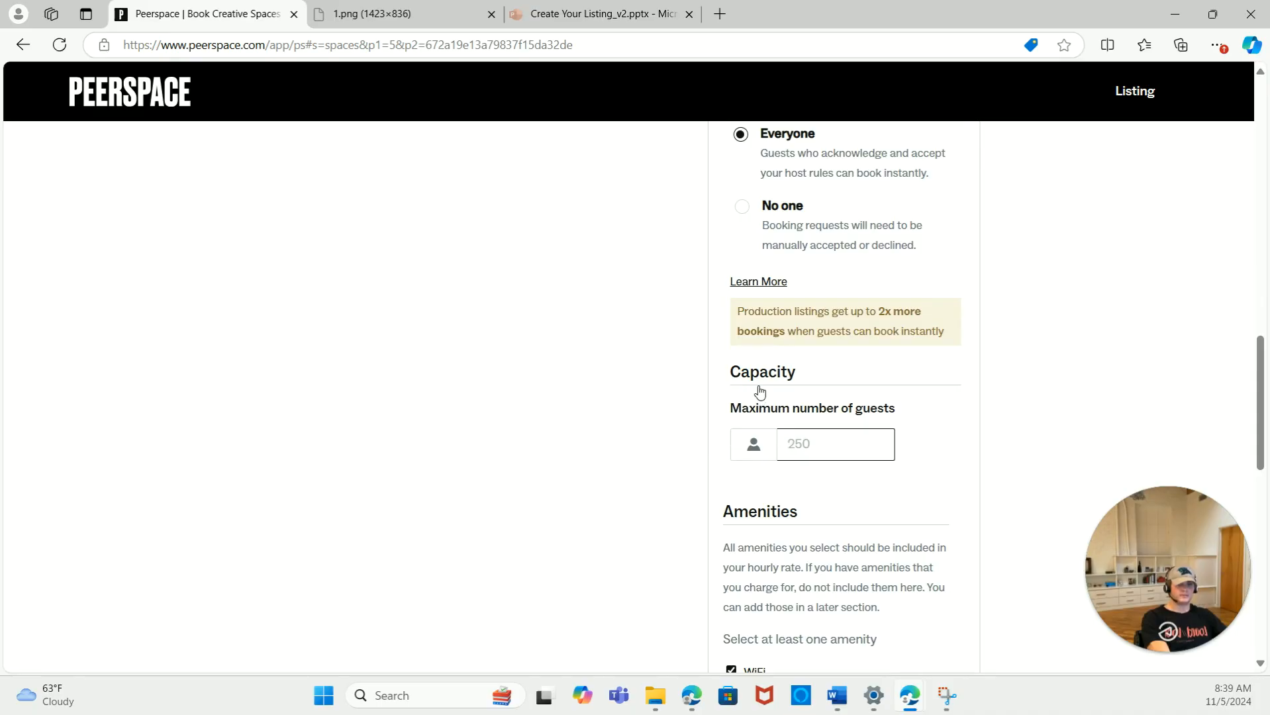
{"action": "left_click_drag", "start_coordinate": [728, 372], "coordinate": [781, 377]}
{"action": "left_click", "coordinate": [805, 444]}
{"action": "left_click_drag", "start_coordinate": [730, 375], "coordinate": [820, 405]}
{"action": "left_click_drag", "start_coordinate": [732, 410], "coordinate": [759, 410]}
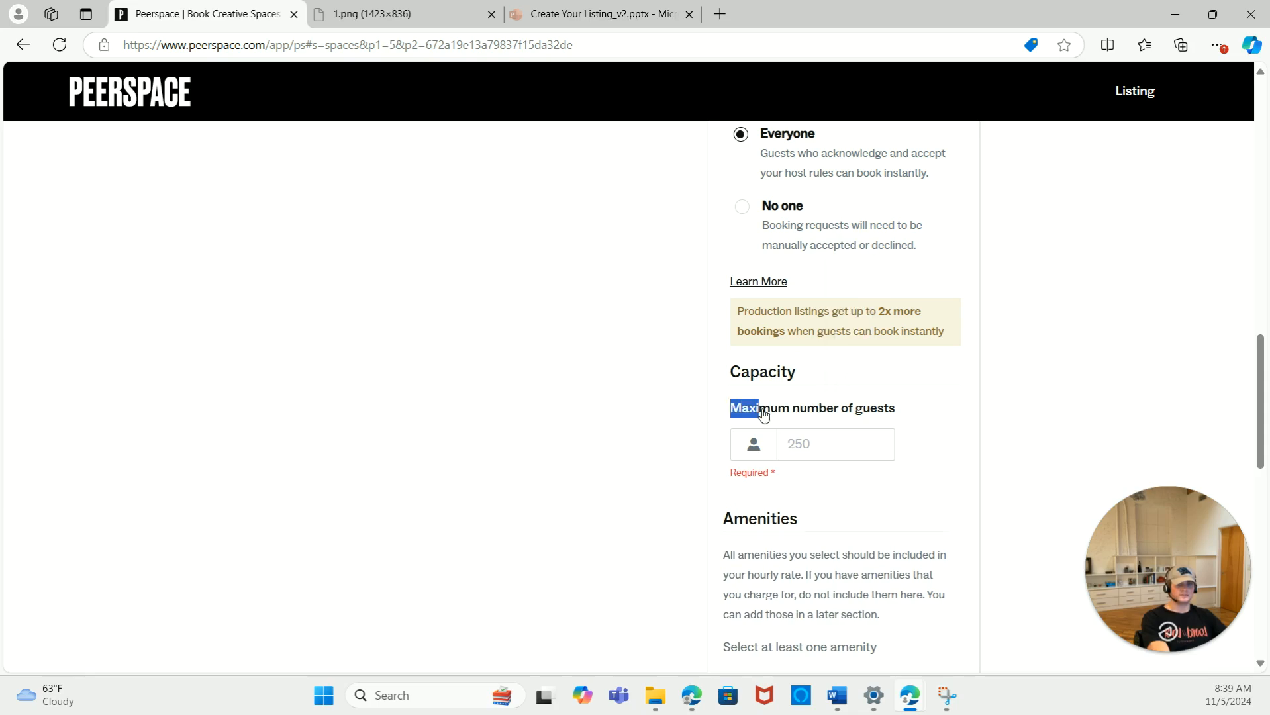
{"action": "left_click", "coordinate": [822, 445]}
{"action": "type", "text": "0"}
{"action": "left_click_drag", "start_coordinate": [822, 463], "coordinate": [773, 449]}
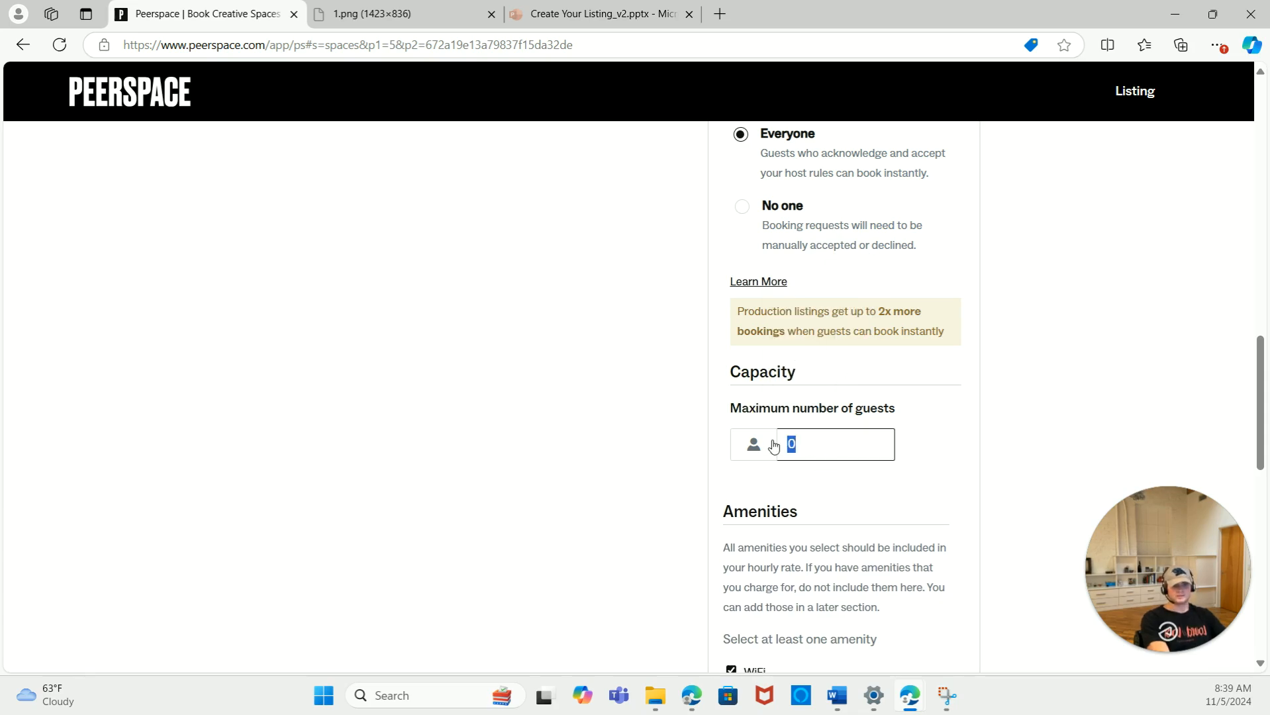
{"action": "left_click", "coordinate": [800, 551]}
Step: Check Skylights, Natural Light, Parking, Lighting and Video Equipment, Soundproof, Kitchen, Tables, Chairs and Sink
{"action": "scroll", "coordinate": [821, 530], "scroll_direction": "down", "scroll_amount": 3}
{"action": "scroll", "coordinate": [803, 474], "scroll_direction": "down", "scroll_amount": 1}
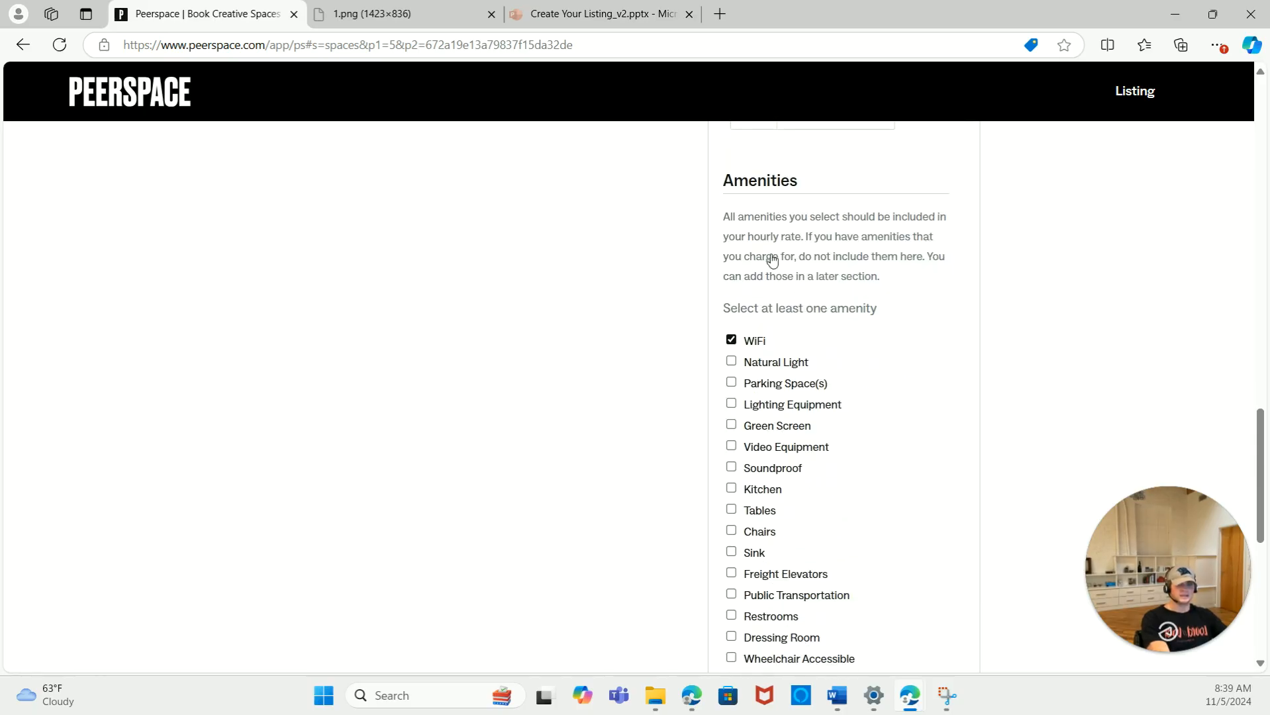
{"action": "left_click_drag", "start_coordinate": [723, 217], "coordinate": [813, 309]}
{"action": "scroll", "coordinate": [833, 324], "scroll_direction": "down", "scroll_amount": 1}
{"action": "scroll", "coordinate": [833, 324], "scroll_direction": "down", "scroll_amount": 3}
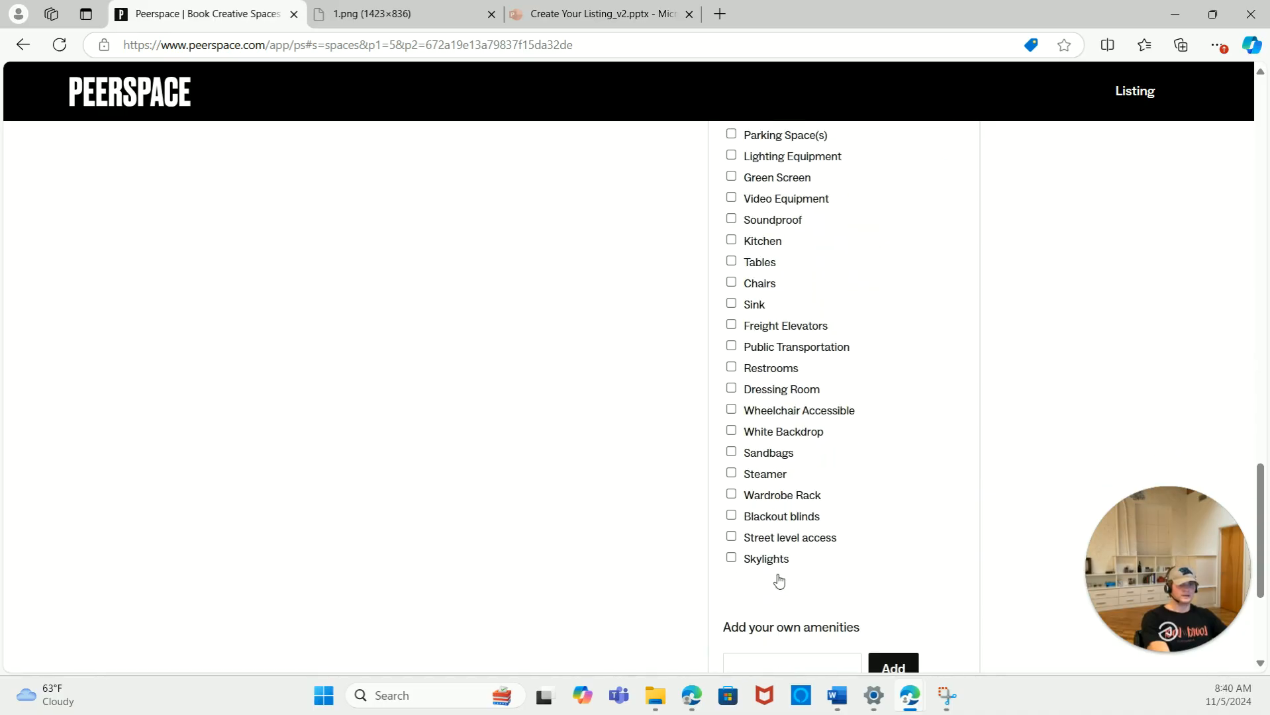
{"action": "left_click", "coordinate": [730, 557]}
{"action": "scroll", "coordinate": [766, 516], "scroll_direction": "up", "scroll_amount": 1}
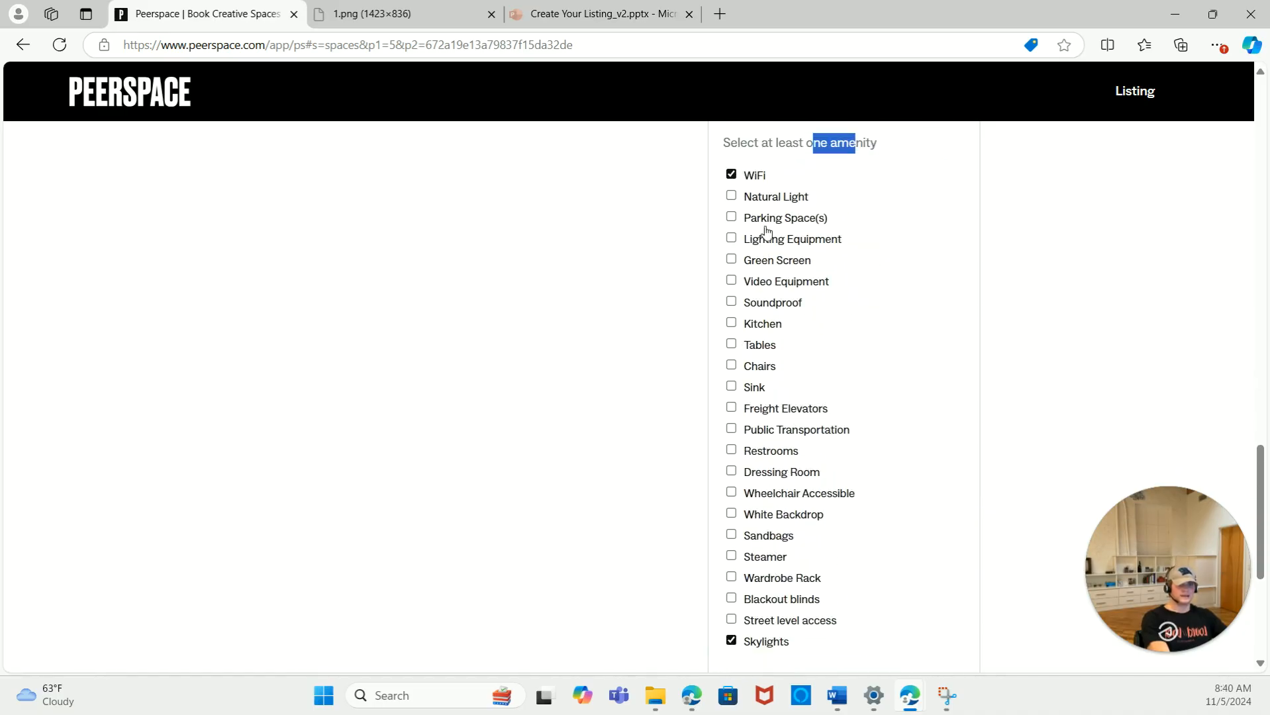
{"action": "left_click", "coordinate": [731, 197]}
{"action": "left_click", "coordinate": [731, 218]}
{"action": "left_click", "coordinate": [731, 239]}
{"action": "left_click", "coordinate": [731, 260]}
{"action": "left_click", "coordinate": [731, 280]}
{"action": "left_click", "coordinate": [731, 303]}
{"action": "left_click", "coordinate": [731, 324]}
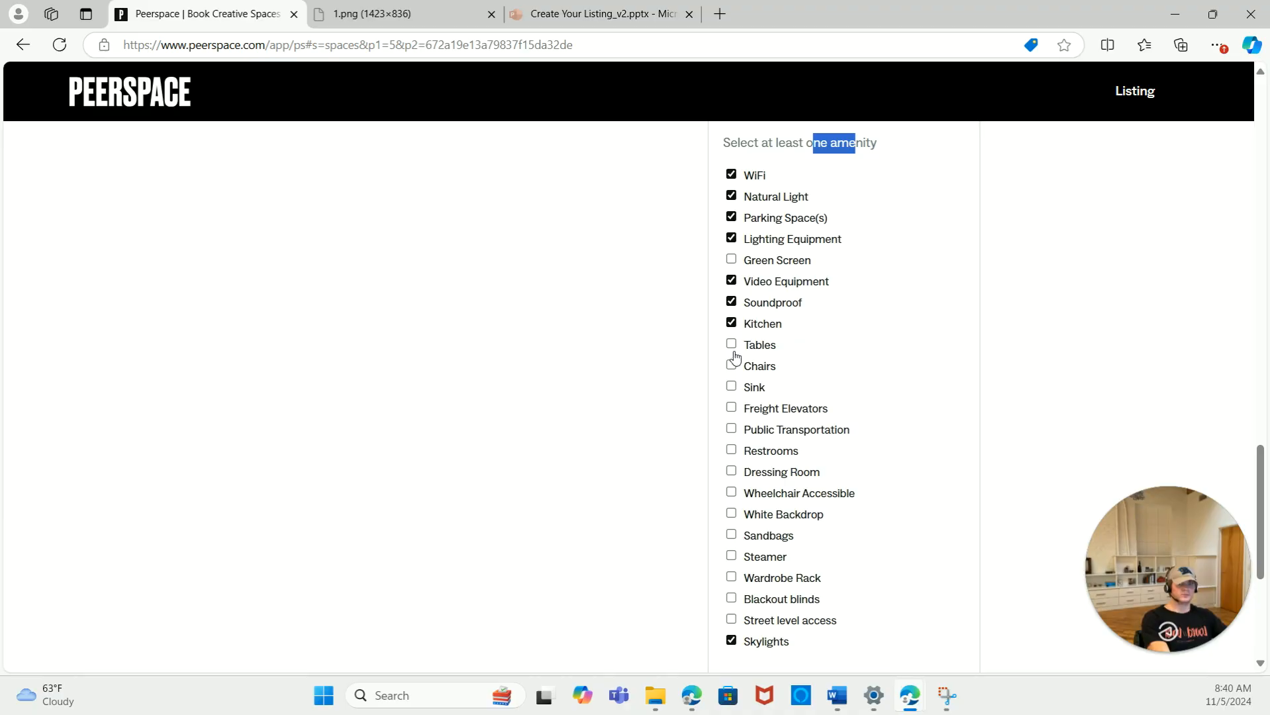
{"action": "left_click", "coordinate": [731, 344]}
{"action": "left_click", "coordinate": [733, 367]}
{"action": "left_click", "coordinate": [731, 387]}
Step: Check Public Transportation, Restrooms, Dressing Room, Steamer, Wardrobe Rack, Blackout blinds and Street level access
{"action": "left_click", "coordinate": [732, 430]}
{"action": "left_click", "coordinate": [730, 452]}
{"action": "left_click", "coordinate": [731, 473]}
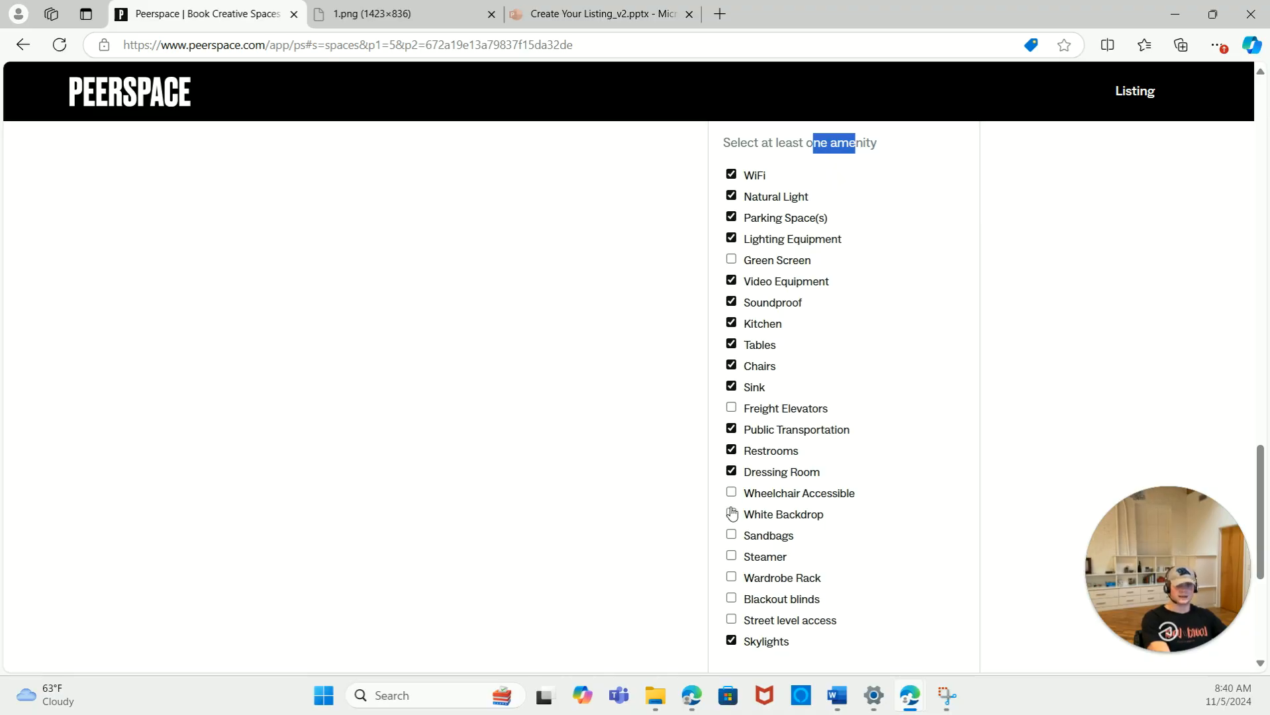
{"action": "left_click", "coordinate": [731, 558]}
{"action": "left_click", "coordinate": [731, 578]}
{"action": "left_click", "coordinate": [731, 599]}
{"action": "left_click", "coordinate": [731, 620]}
{"action": "scroll", "coordinate": [844, 584], "scroll_direction": "down", "scroll_amount": 2}
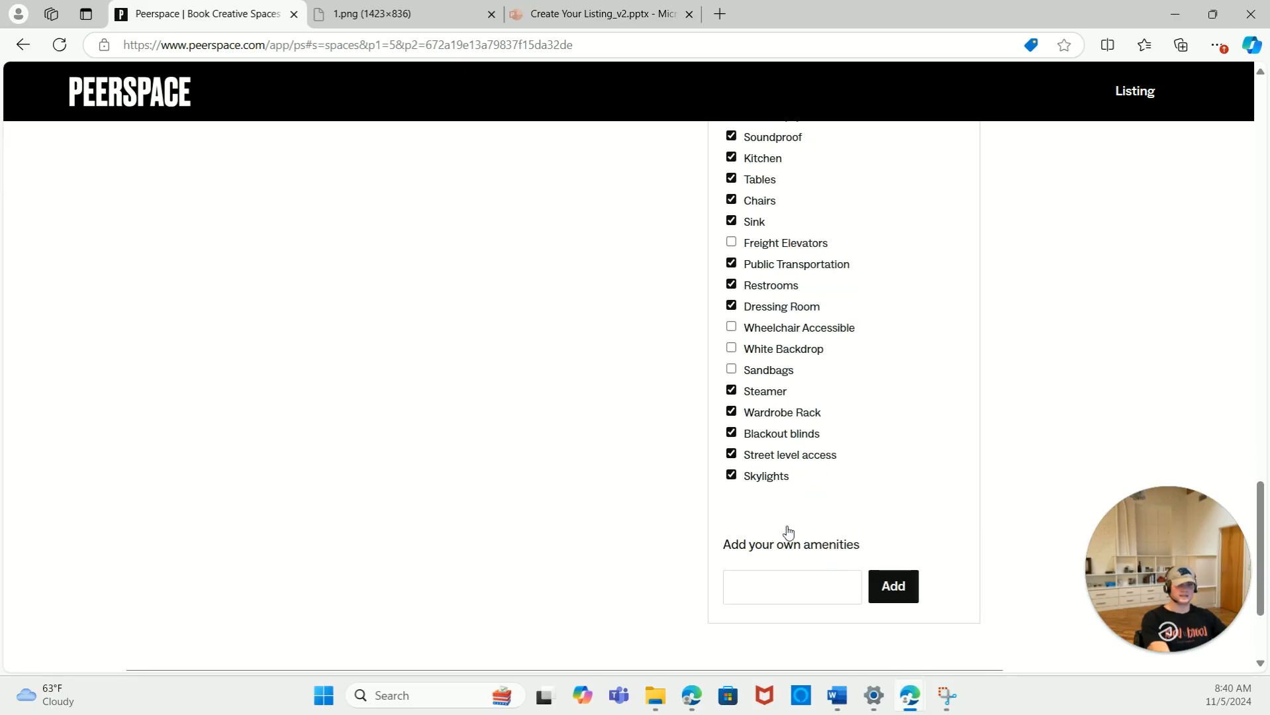
{"action": "scroll", "coordinate": [772, 468], "scroll_direction": "up", "scroll_amount": 2}
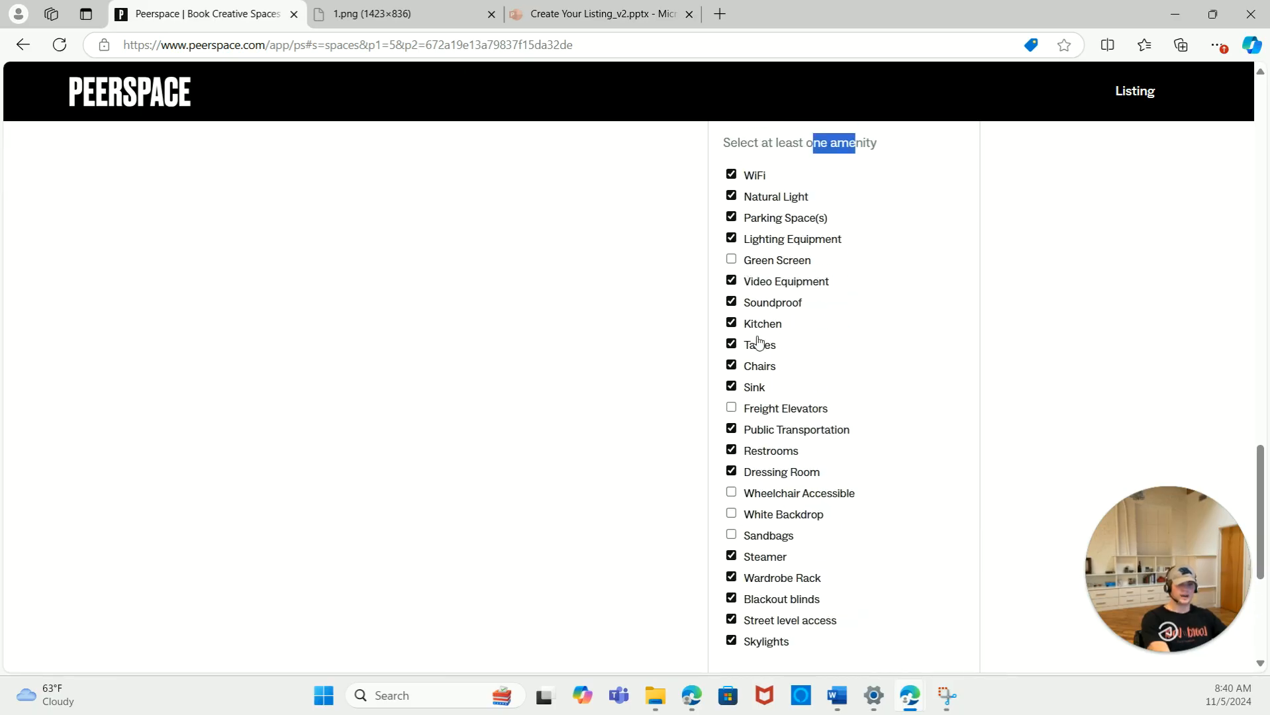
{"action": "scroll", "coordinate": [774, 397], "scroll_direction": "down", "scroll_amount": 4}
{"action": "left_click", "coordinate": [785, 431]}
{"action": "scroll", "coordinate": [786, 403], "scroll_direction": "up", "scroll_amount": 4}
{"action": "scroll", "coordinate": [797, 447], "scroll_direction": "up", "scroll_amount": 1}
{"action": "scroll", "coordinate": [771, 482], "scroll_direction": "down", "scroll_amount": 5}
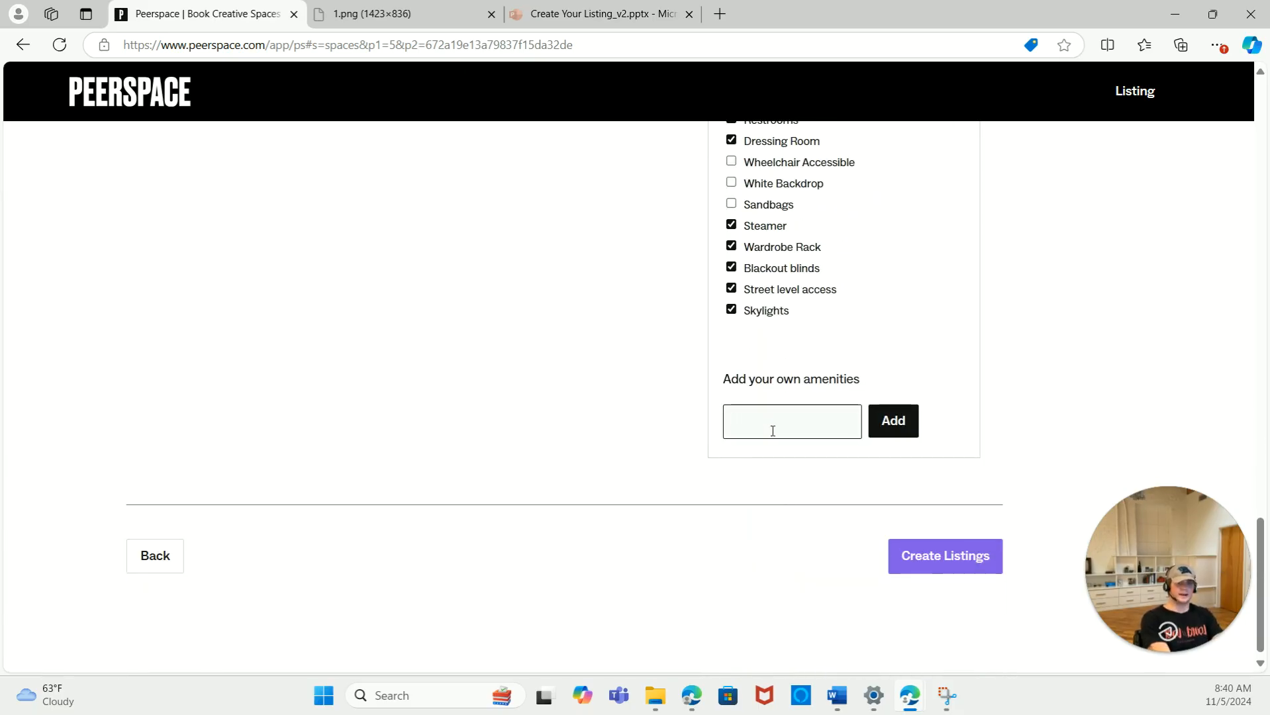
Step: Add Par Lights, Moving Head and Cocktail Tables as custom amenities
{"action": "type", "text": "Par Lights"}
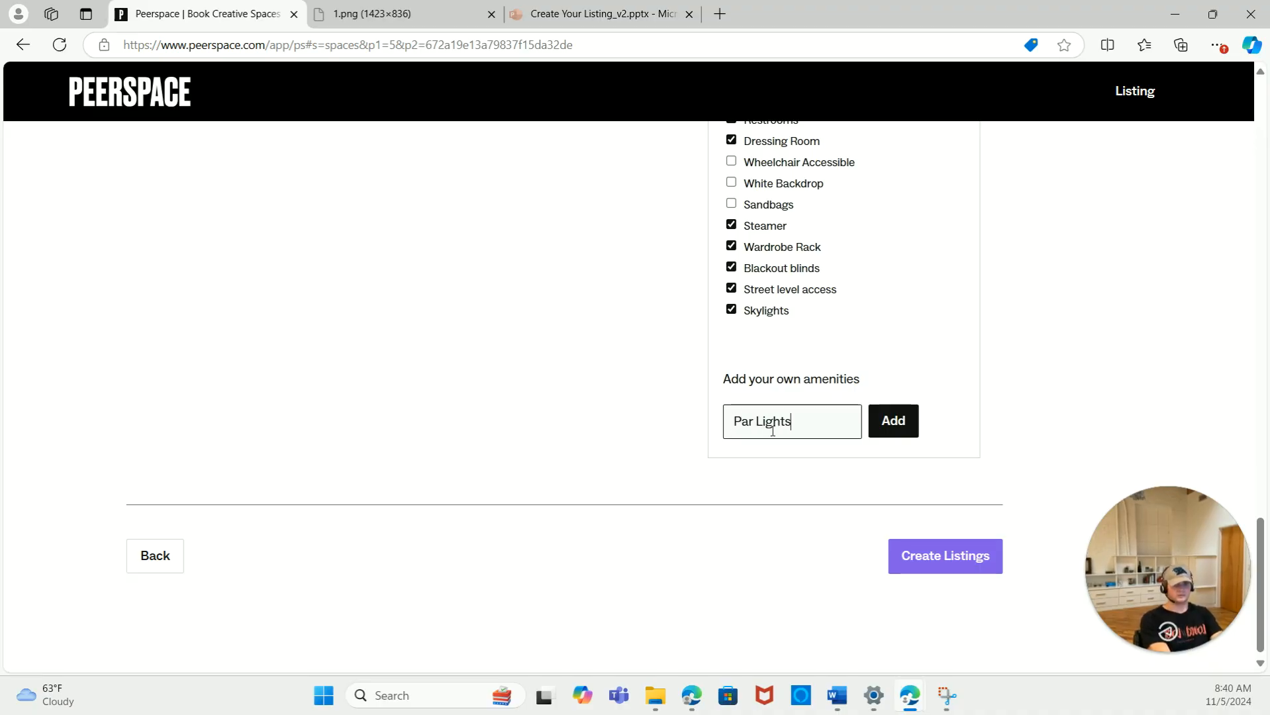
{"action": "left_click", "coordinate": [894, 420]}
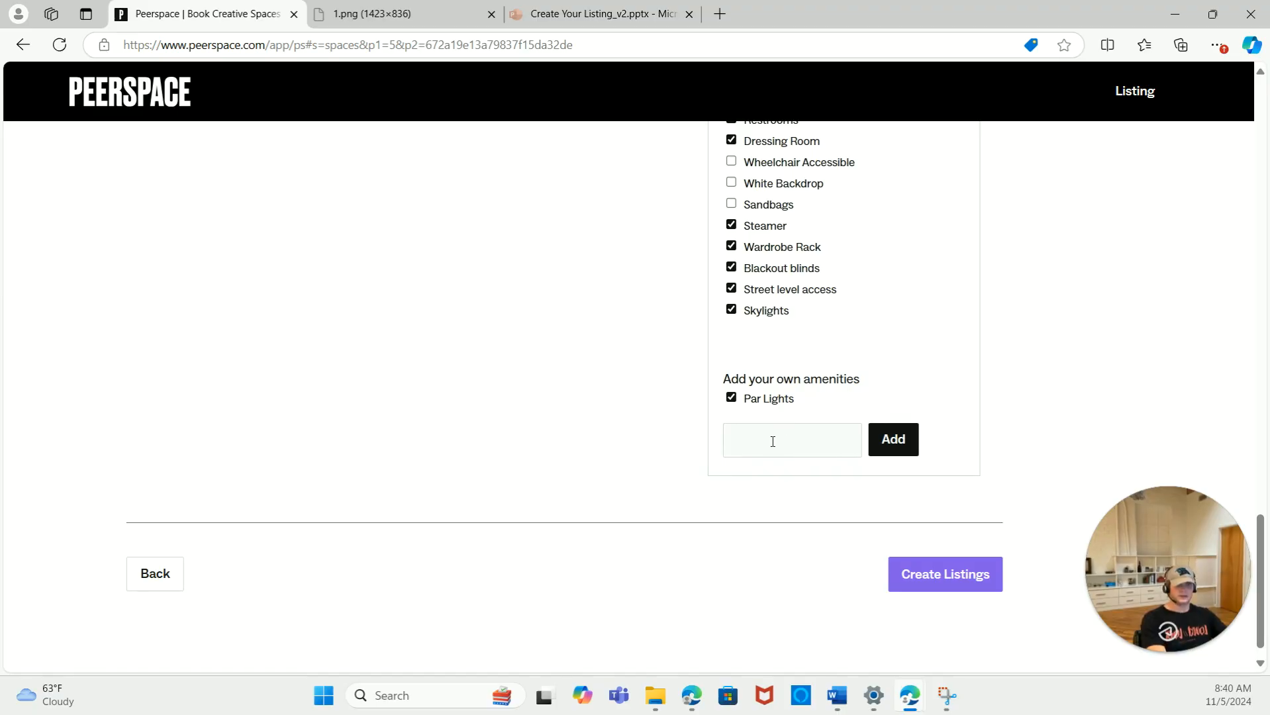
{"action": "left_click", "coordinate": [753, 434]}
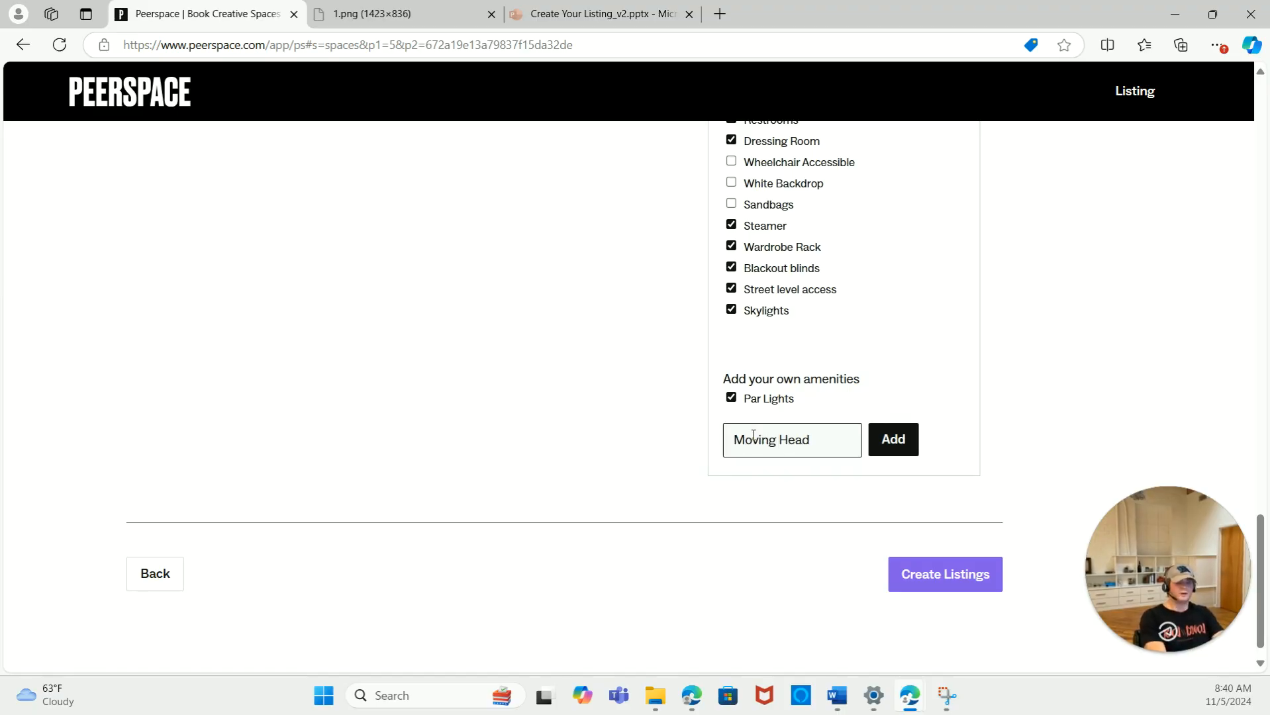
{"action": "left_click", "coordinate": [887, 441]}
{"action": "left_click", "coordinate": [788, 457]}
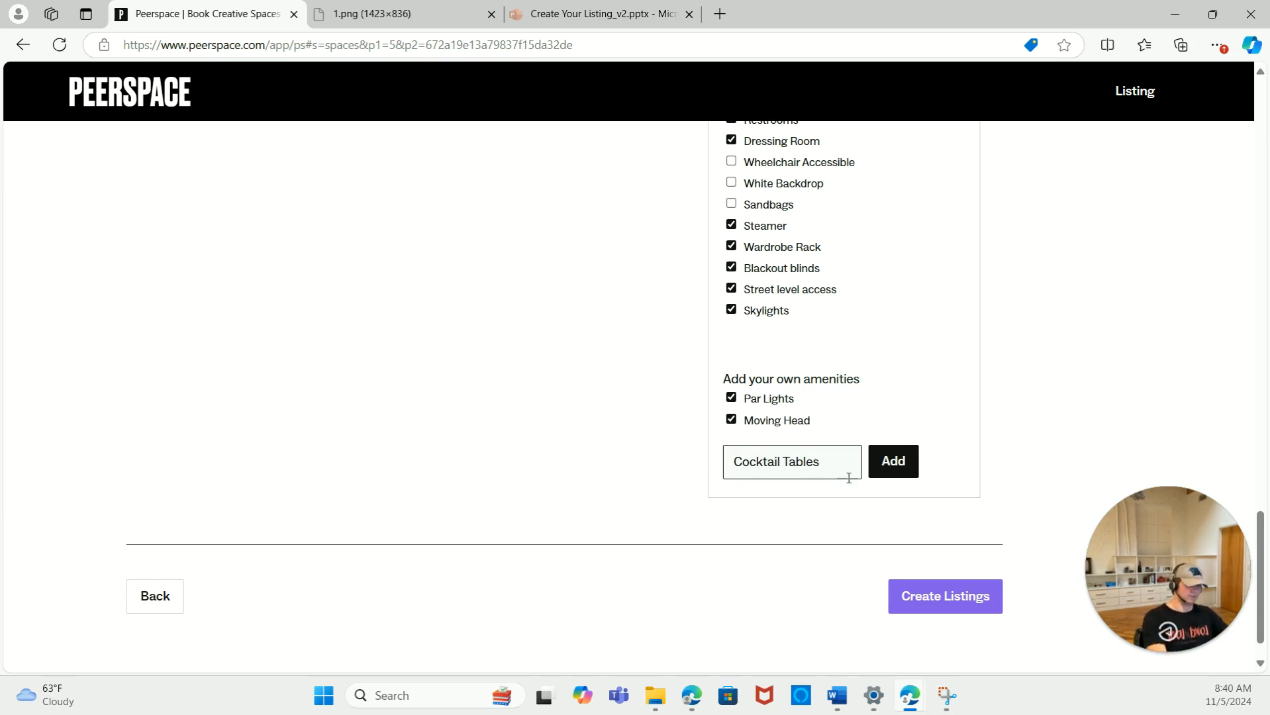
{"action": "left_click", "coordinate": [887, 463]}
Step: Create the listing to reach the host policies page
{"action": "scroll", "coordinate": [809, 432], "scroll_direction": "up", "scroll_amount": 1}
{"action": "scroll", "coordinate": [809, 432], "scroll_direction": "down", "scroll_amount": 2}
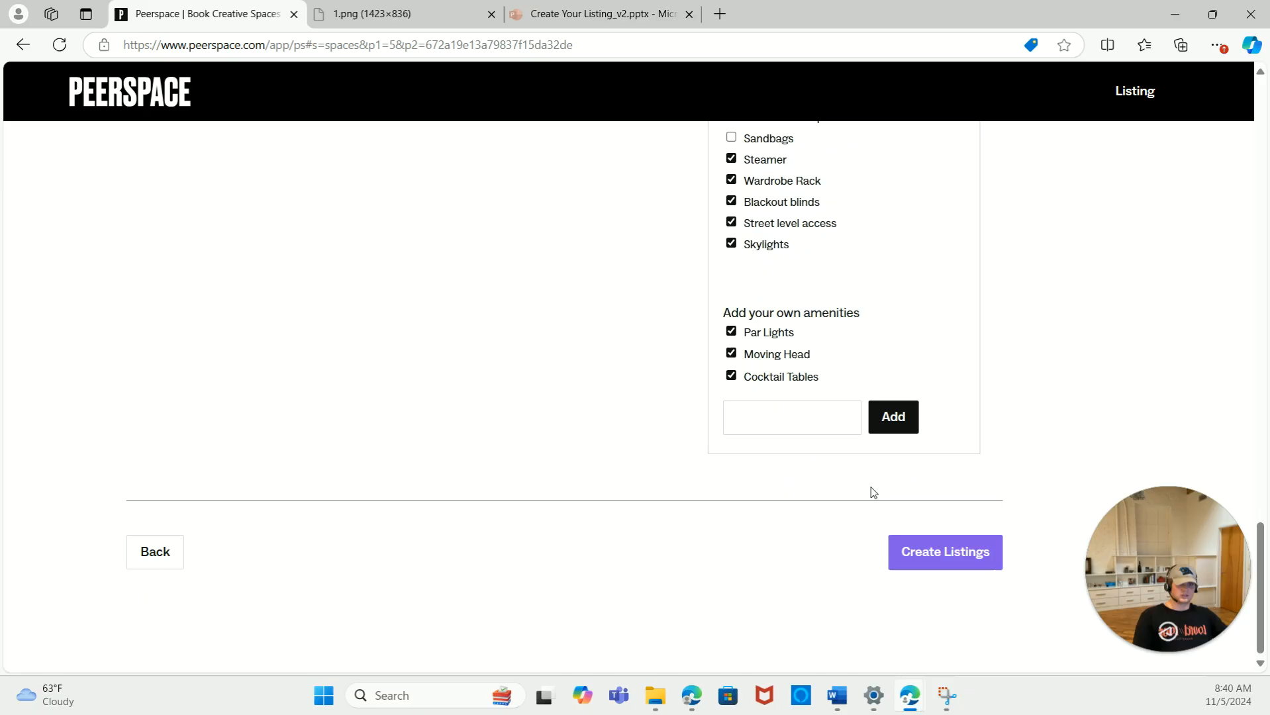
{"action": "left_click", "coordinate": [945, 555]}
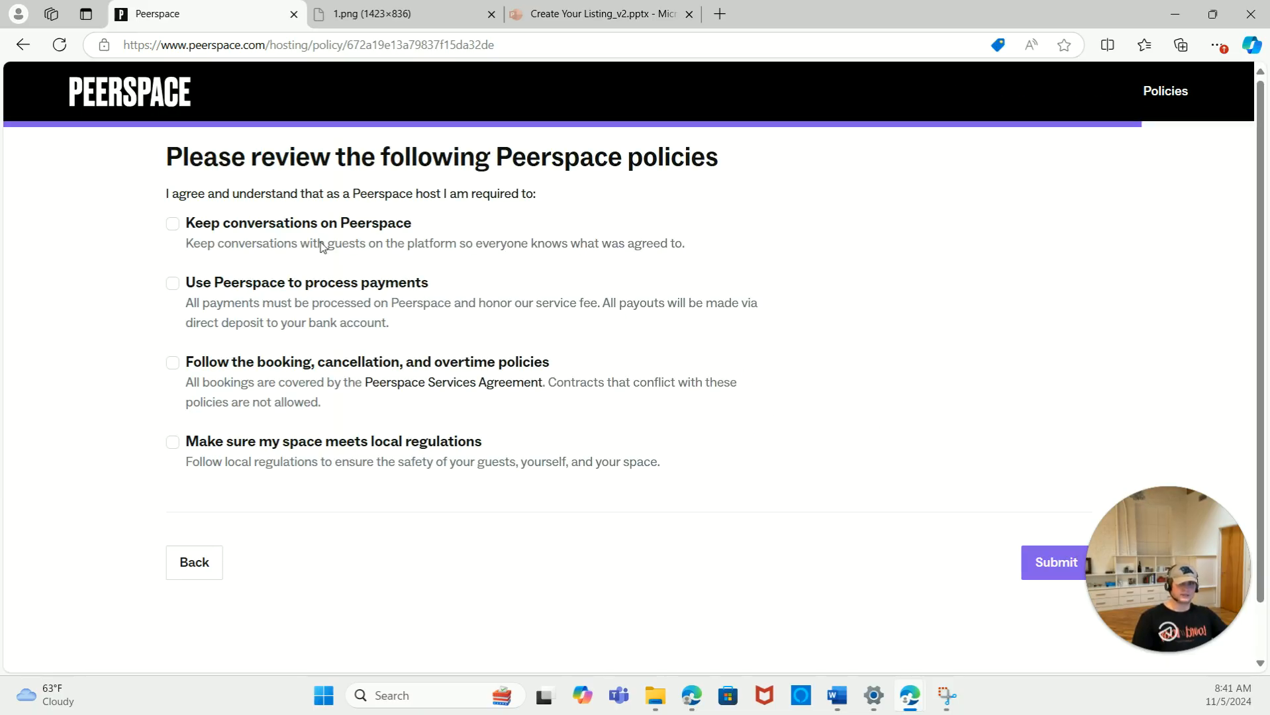
Step: Tick all four host policies, including keeping conversations on Peerspace, and submit them
{"action": "left_click_drag", "start_coordinate": [330, 158], "coordinate": [478, 158]}
{"action": "left_click", "coordinate": [537, 179]}
{"action": "scroll", "coordinate": [537, 178], "scroll_direction": "down", "scroll_amount": 2}
{"action": "scroll", "coordinate": [530, 200], "scroll_direction": "up", "scroll_amount": 2}
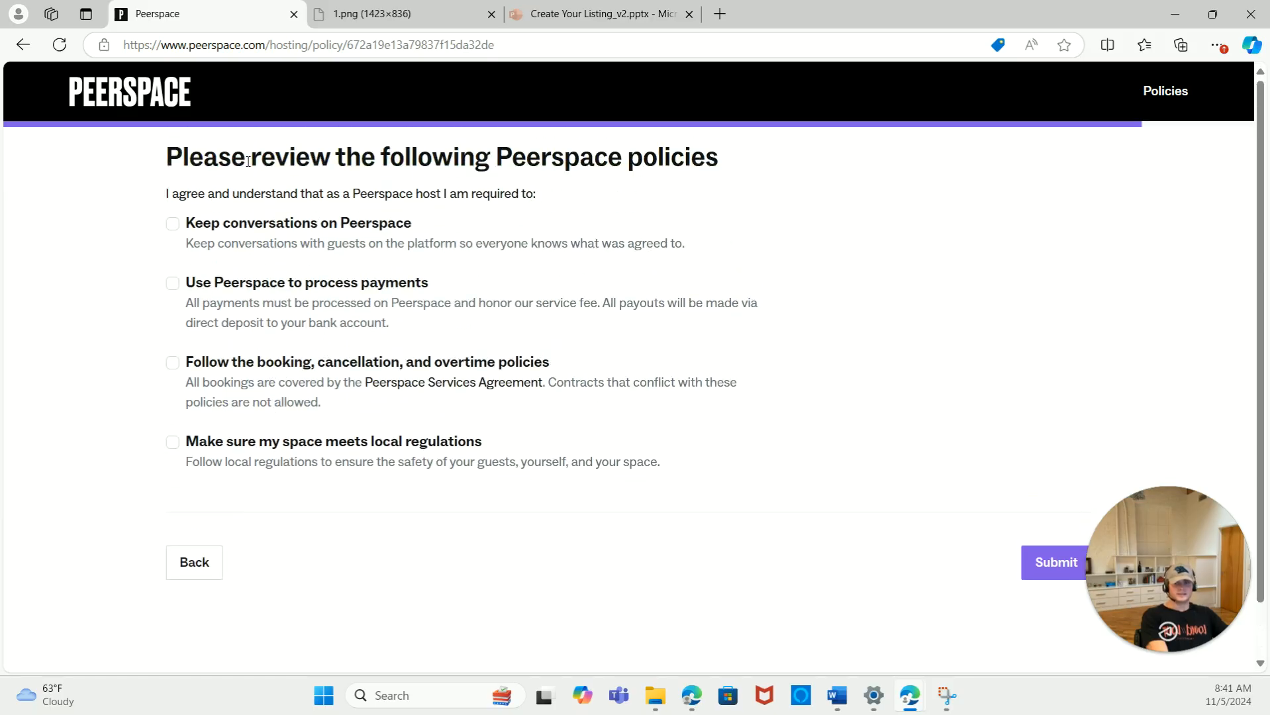
{"action": "left_click_drag", "start_coordinate": [171, 158], "coordinate": [716, 159]}
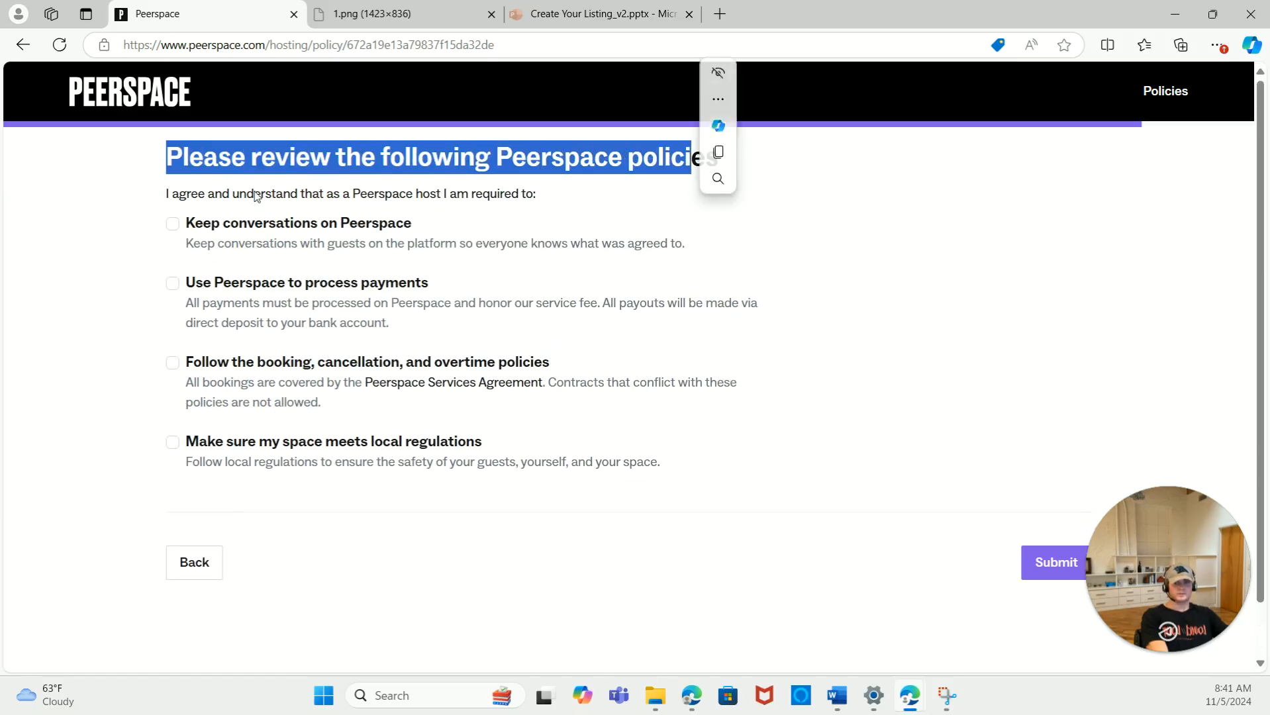
{"action": "left_click", "coordinate": [253, 193]}
{"action": "left_click", "coordinate": [172, 226]}
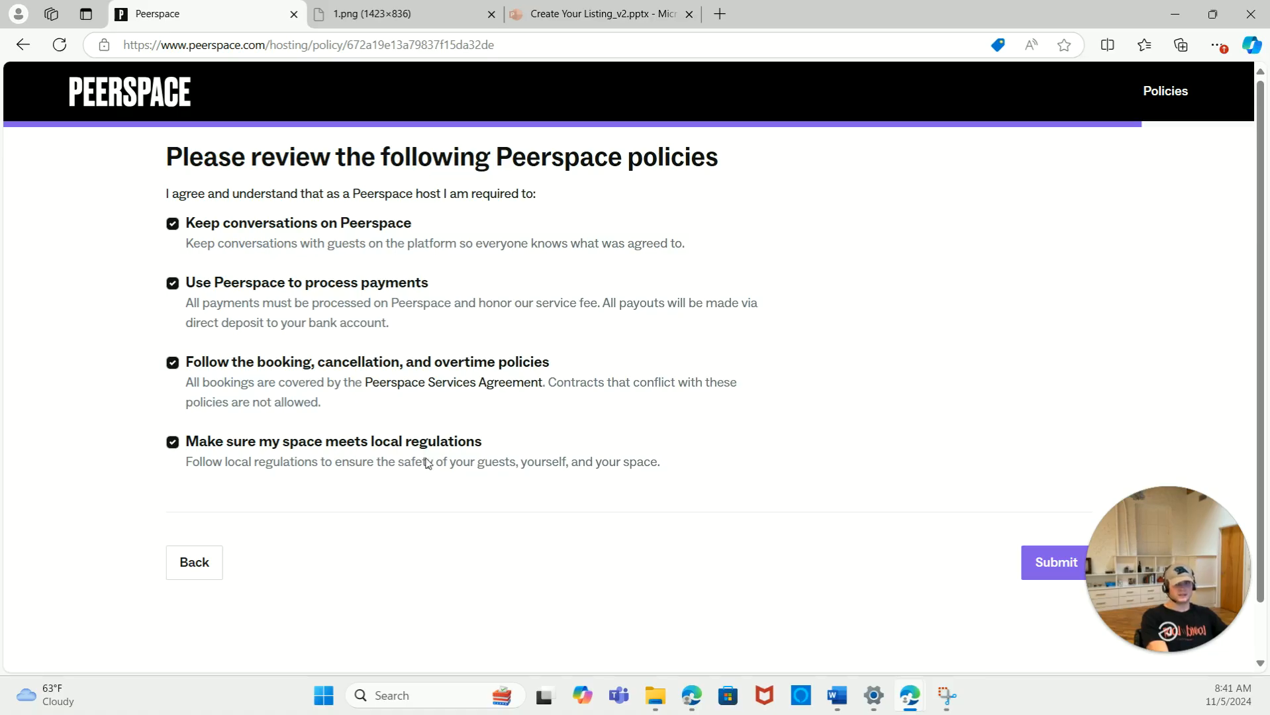
{"action": "scroll", "coordinate": [552, 366], "scroll_direction": "down", "scroll_amount": 1}
{"action": "scroll", "coordinate": [550, 363], "scroll_direction": "up", "scroll_amount": 1}
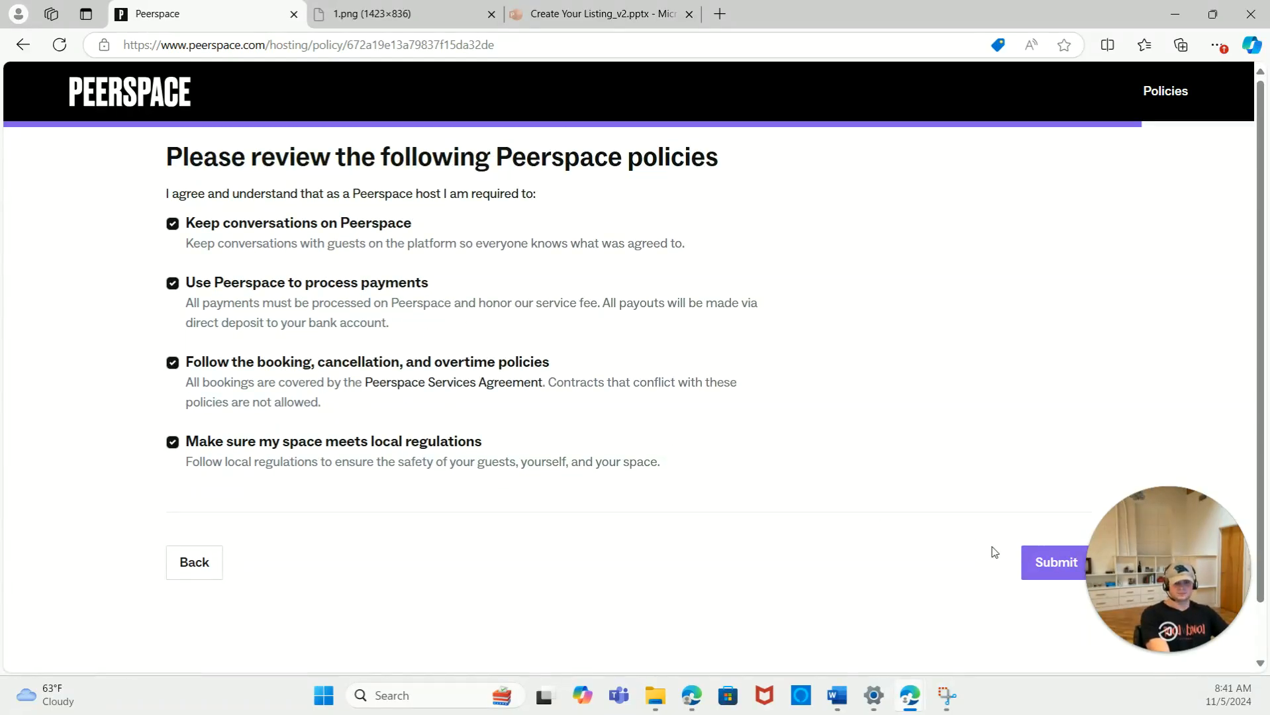
{"action": "left_click", "coordinate": [1029, 562]}
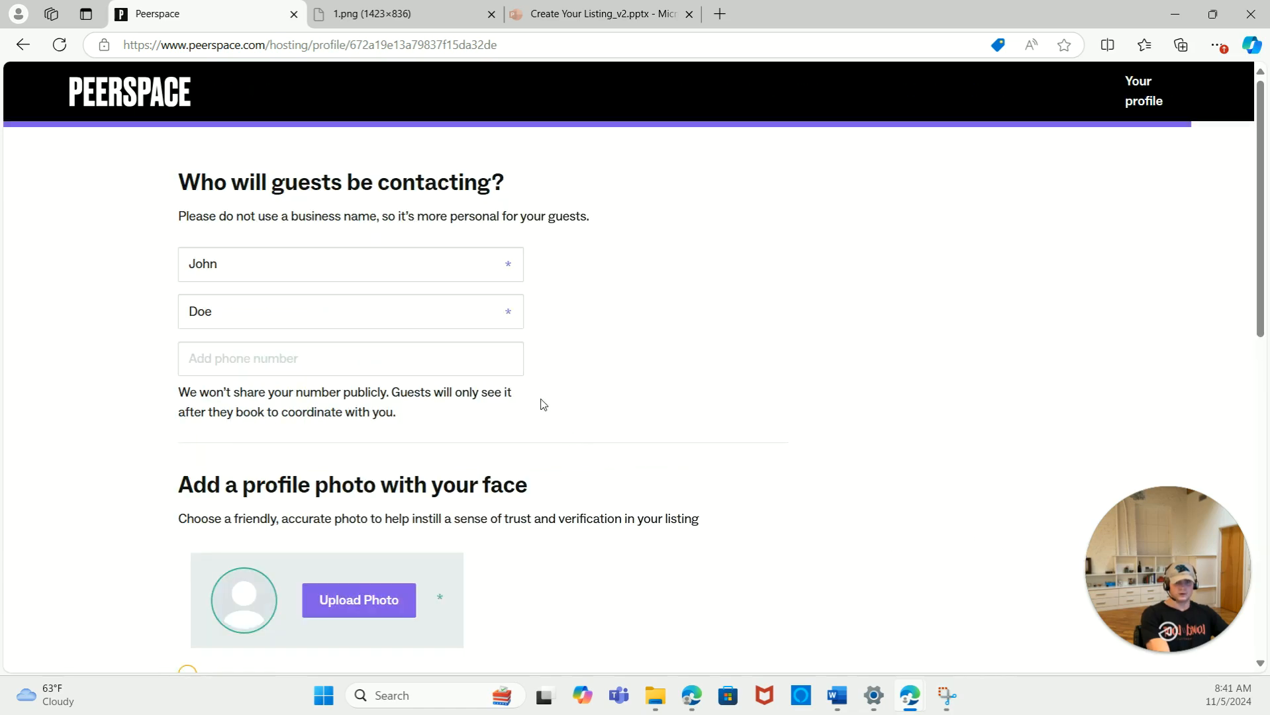
Step: Look up the word 'Who' from the profile heading in a search panel, then close it
{"action": "scroll", "coordinate": [424, 262], "scroll_direction": "down", "scroll_amount": 1}
{"action": "scroll", "coordinate": [360, 227], "scroll_direction": "up", "scroll_amount": 1}
{"action": "scroll", "coordinate": [395, 230], "scroll_direction": "down", "scroll_amount": 5}
{"action": "scroll", "coordinate": [418, 270], "scroll_direction": "up", "scroll_amount": 8}
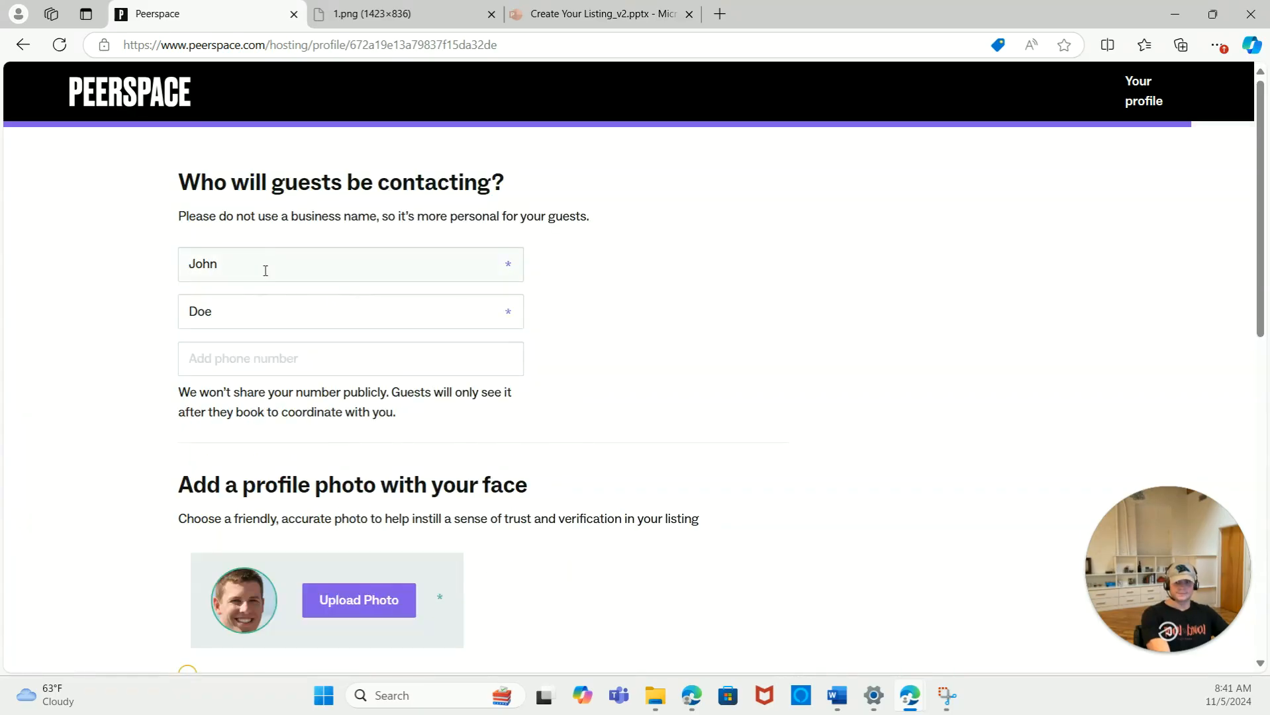
{"action": "left_click_drag", "start_coordinate": [226, 216], "coordinate": [344, 216]}
{"action": "left_click", "coordinate": [269, 180]}
{"action": "double_click", "coordinate": [194, 185]}
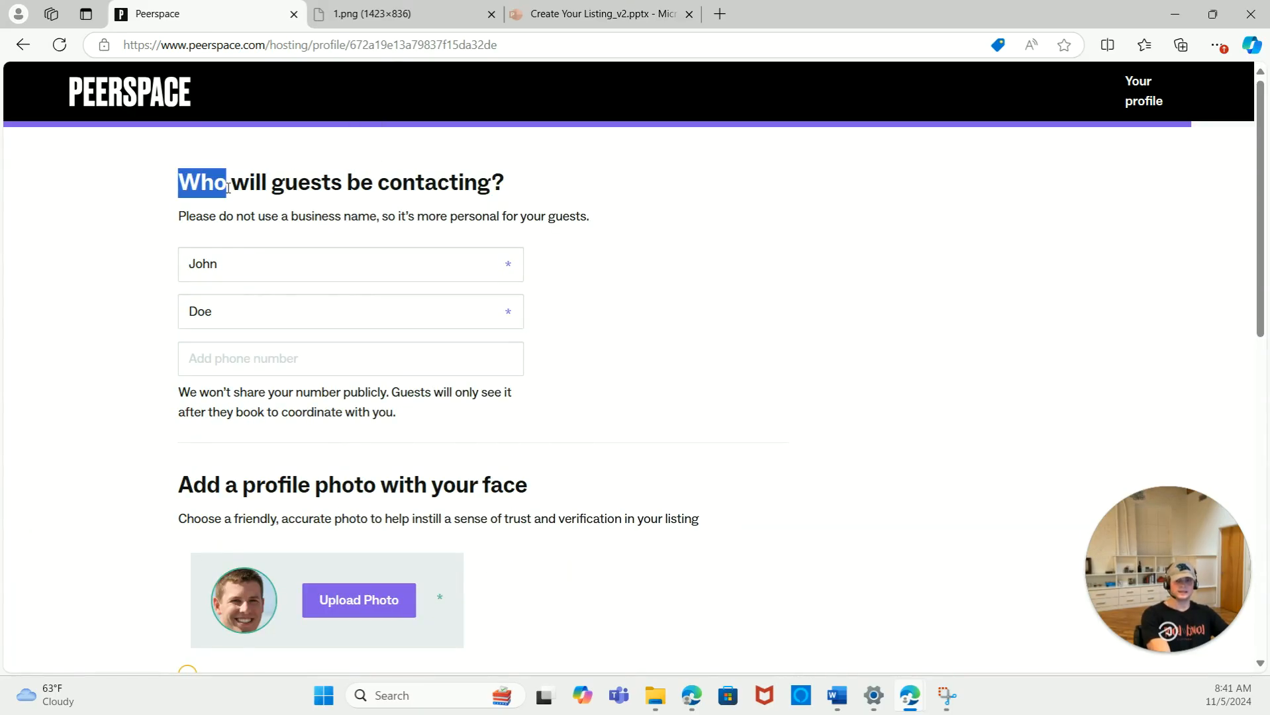
{"action": "left_click", "coordinate": [253, 185]}
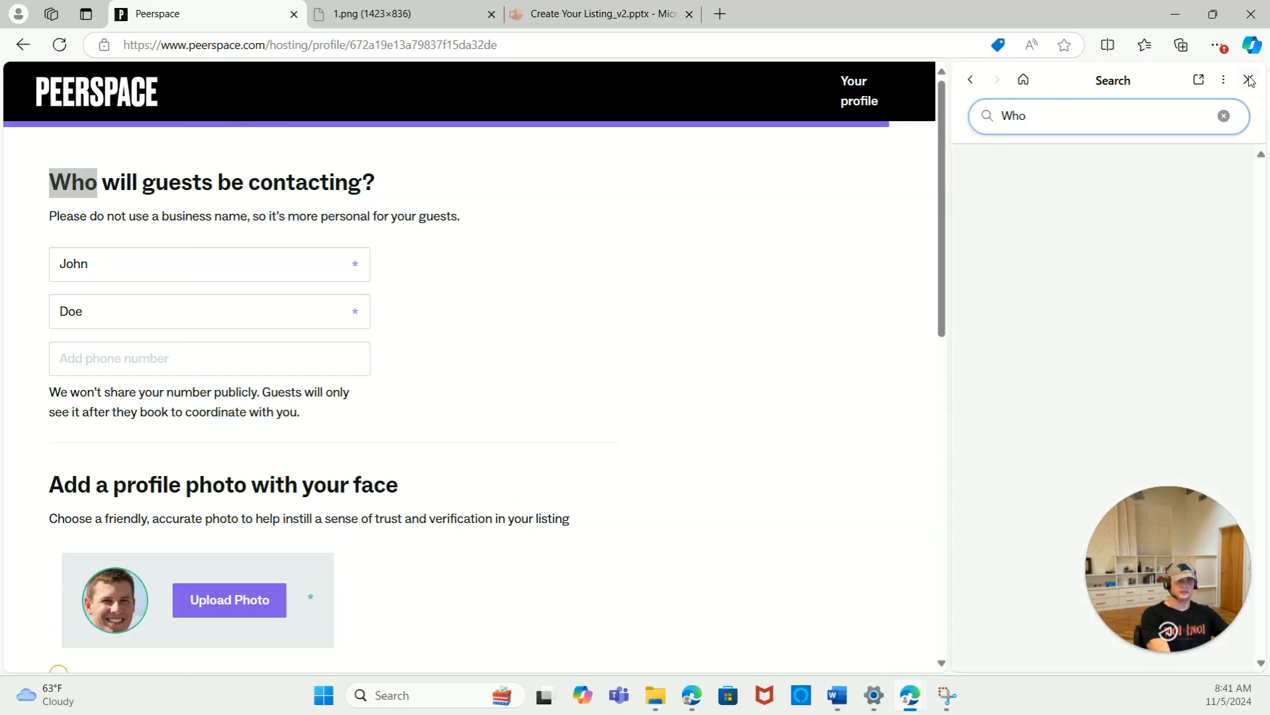
{"action": "left_click", "coordinate": [1248, 79]}
Step: Try the phone number prompt, dismiss it, and move further down the profile form
{"action": "left_click", "coordinate": [306, 268]}
{"action": "left_click", "coordinate": [195, 358]}
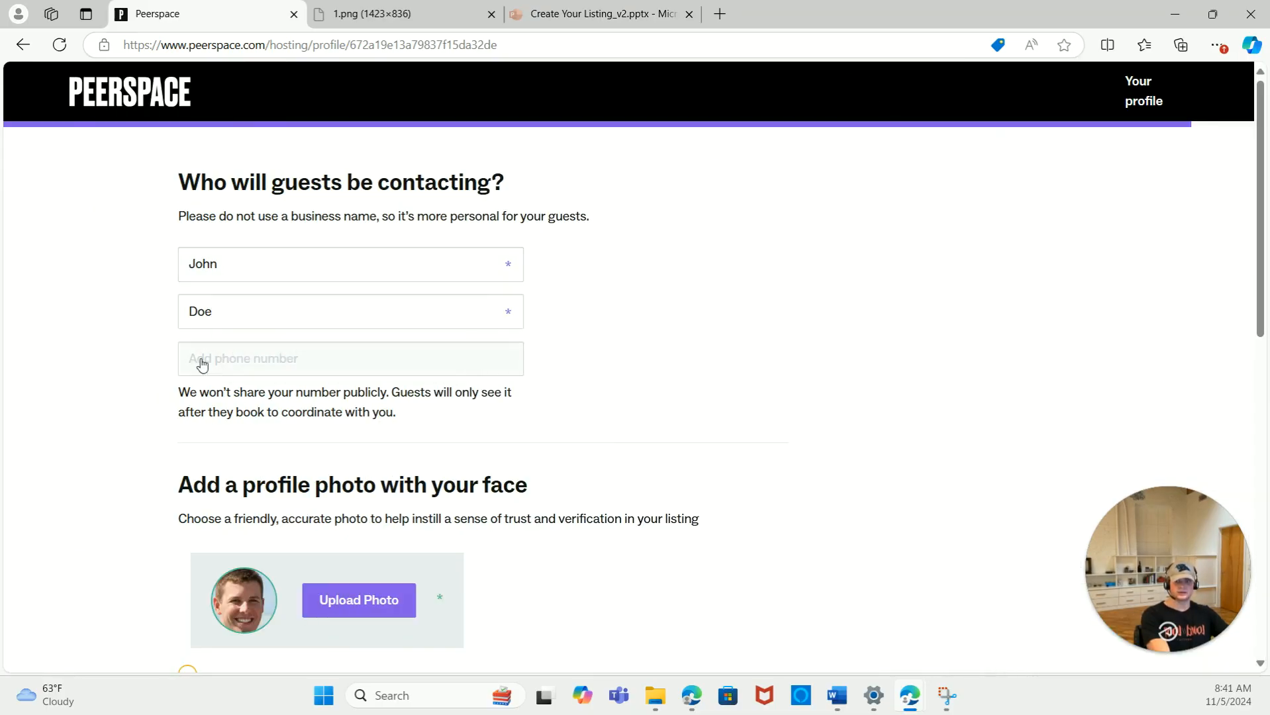
{"action": "left_click", "coordinate": [832, 165]}
{"action": "scroll", "coordinate": [391, 272], "scroll_direction": "down", "scroll_amount": 1}
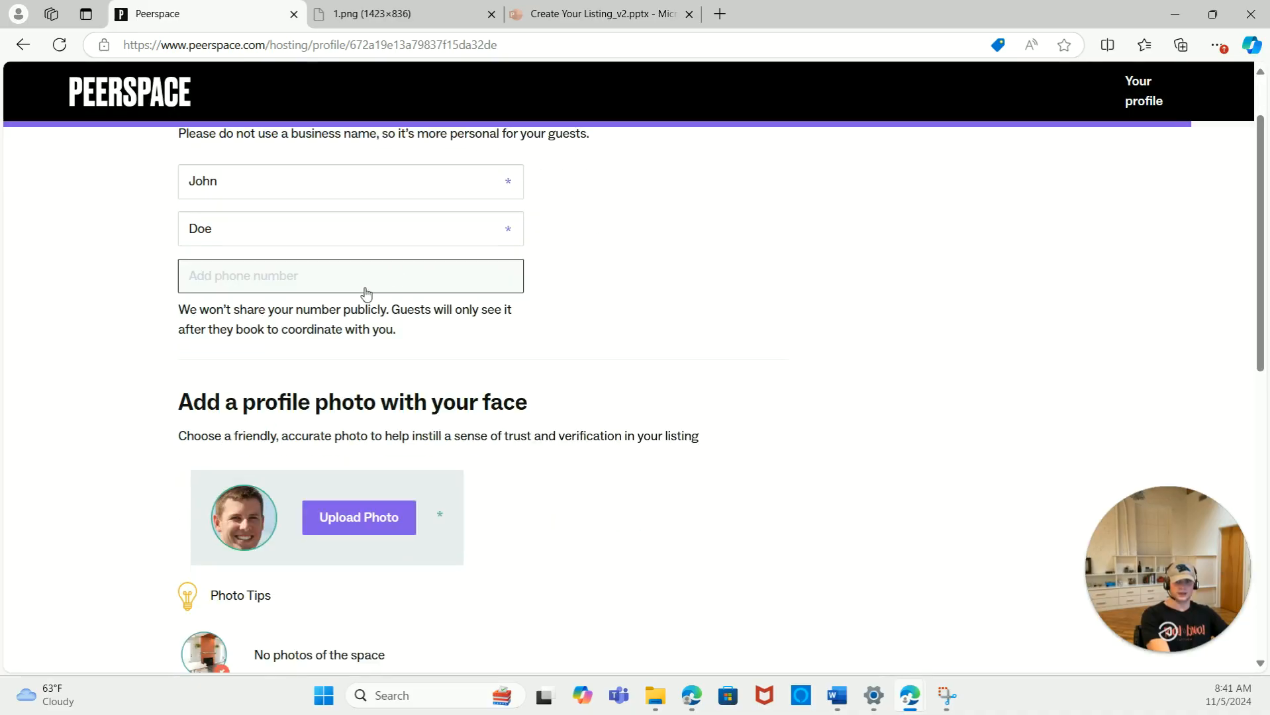
{"action": "scroll", "coordinate": [326, 346], "scroll_direction": "down", "scroll_amount": 2}
{"action": "left_click_drag", "start_coordinate": [192, 236], "coordinate": [401, 238]}
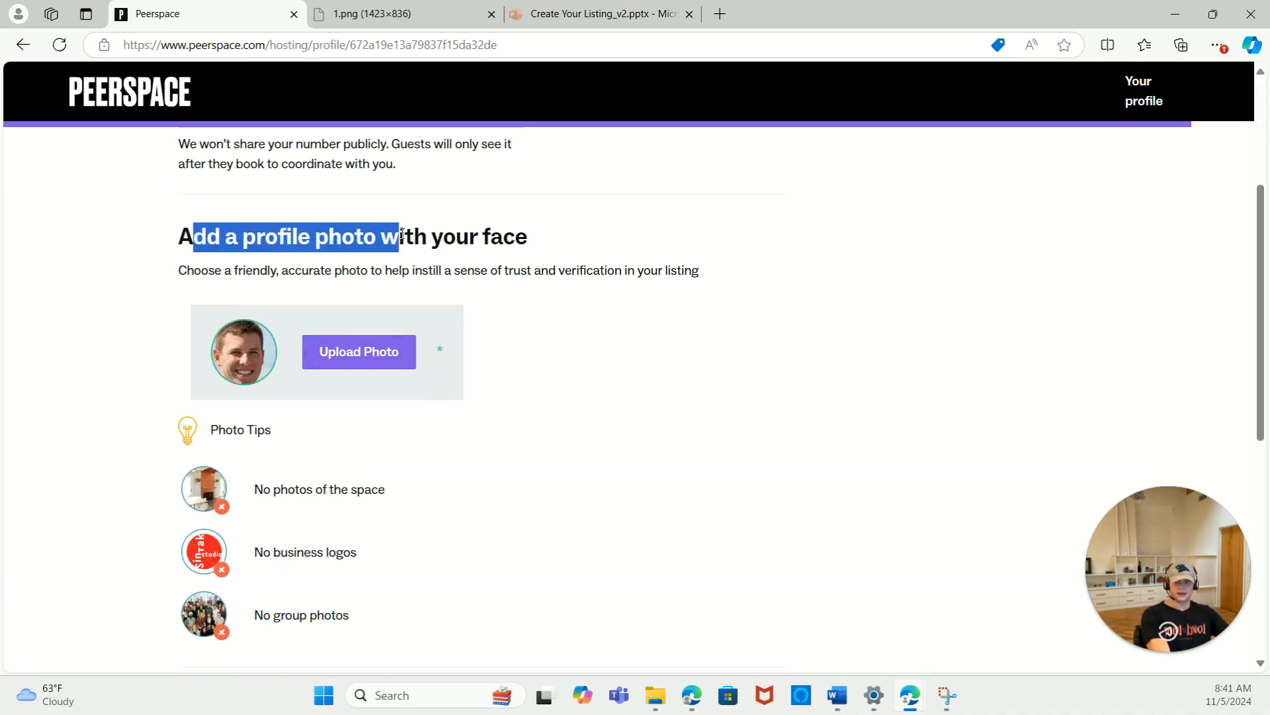
{"action": "scroll", "coordinate": [291, 344], "scroll_direction": "down", "scroll_amount": 1}
{"action": "scroll", "coordinate": [285, 396], "scroll_direction": "down", "scroll_amount": 5}
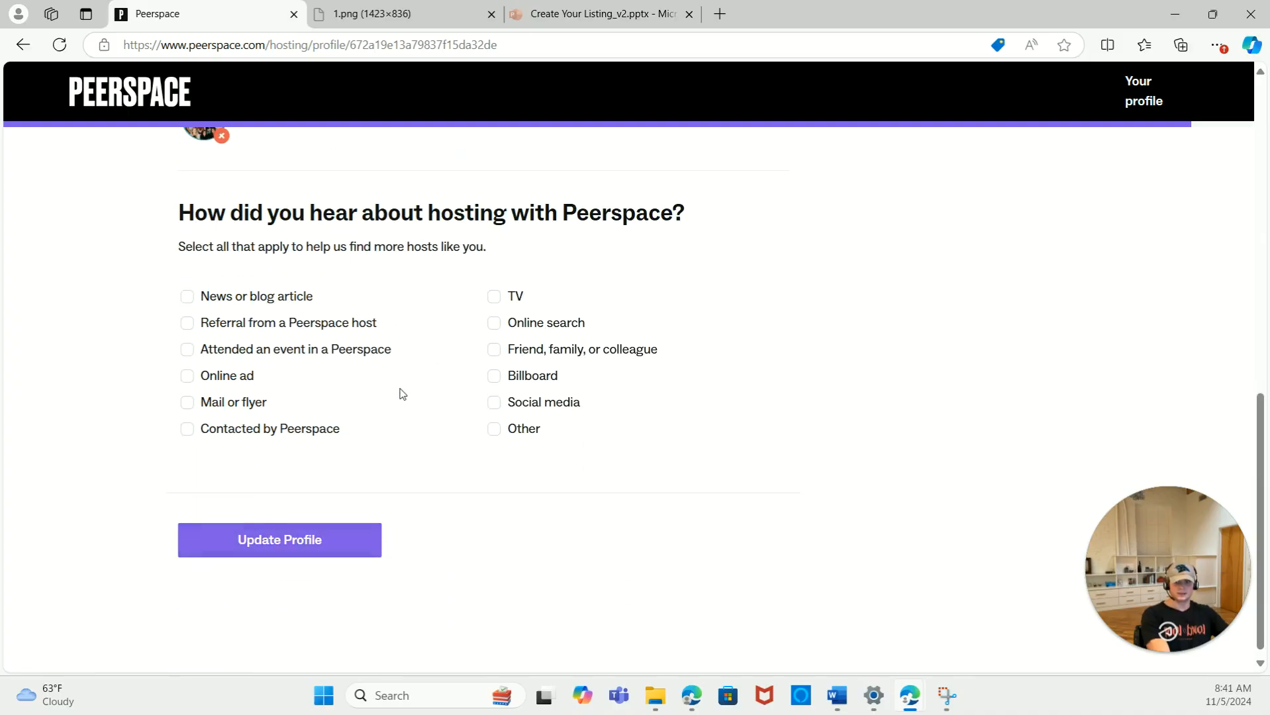
Step: Tick Online ad as the referral source and save the host profile
{"action": "left_click", "coordinate": [188, 376]}
{"action": "left_click", "coordinate": [312, 541]}
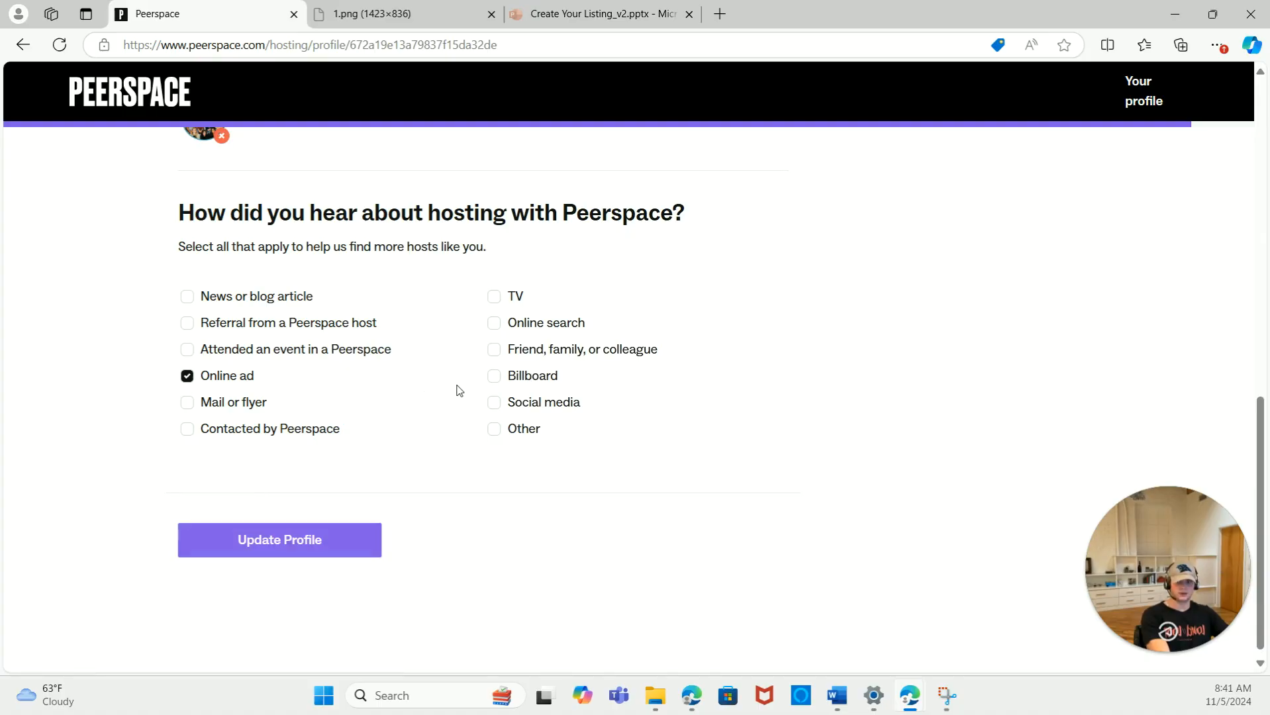
{"action": "left_click", "coordinate": [285, 550]}
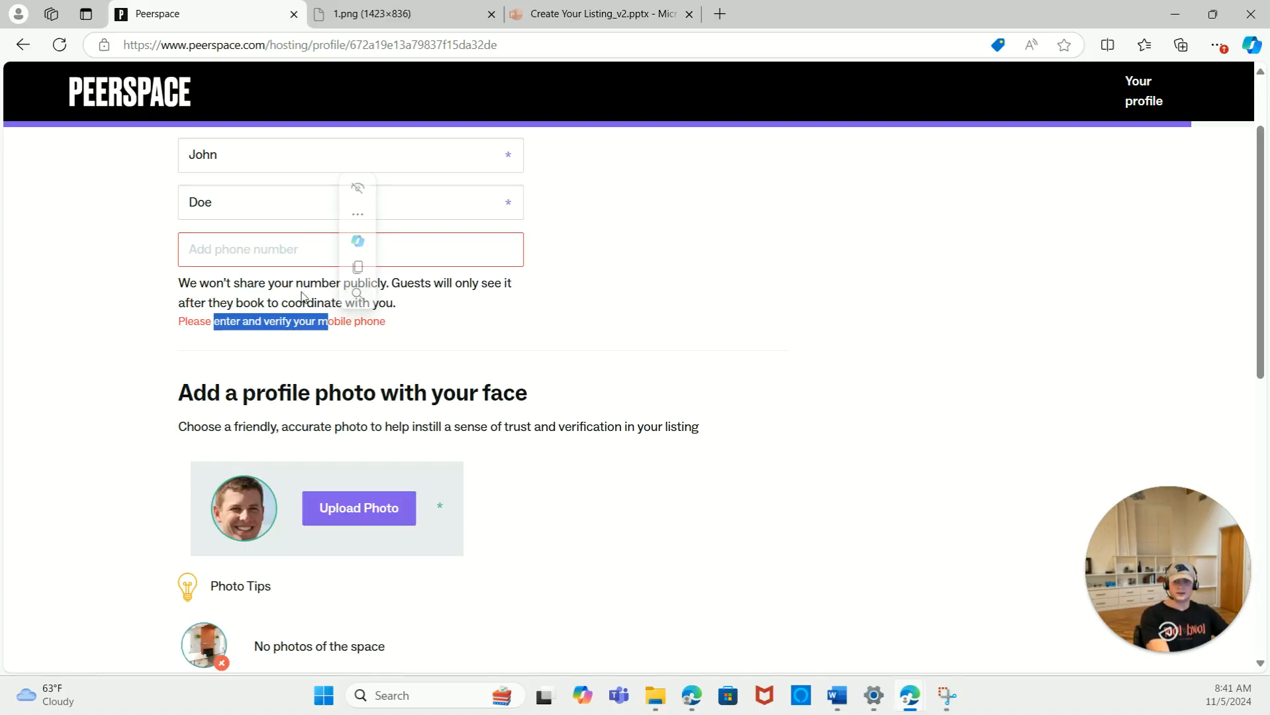
Step: Highlight the phone number privacy note and open the phone number entry form
{"action": "left_click_drag", "start_coordinate": [217, 277], "coordinate": [384, 285]}
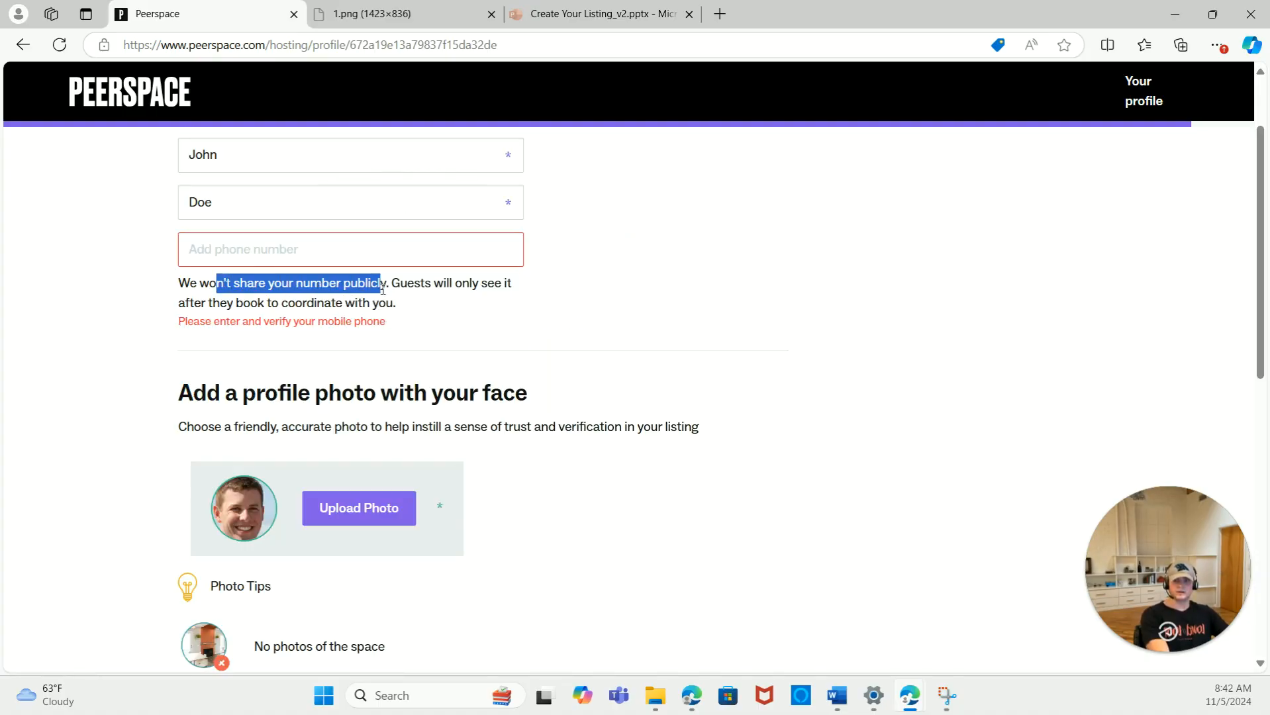
{"action": "left_click_drag", "start_coordinate": [287, 320], "coordinate": [265, 303]}
{"action": "scroll", "coordinate": [280, 332], "scroll_direction": "up", "scroll_amount": 1}
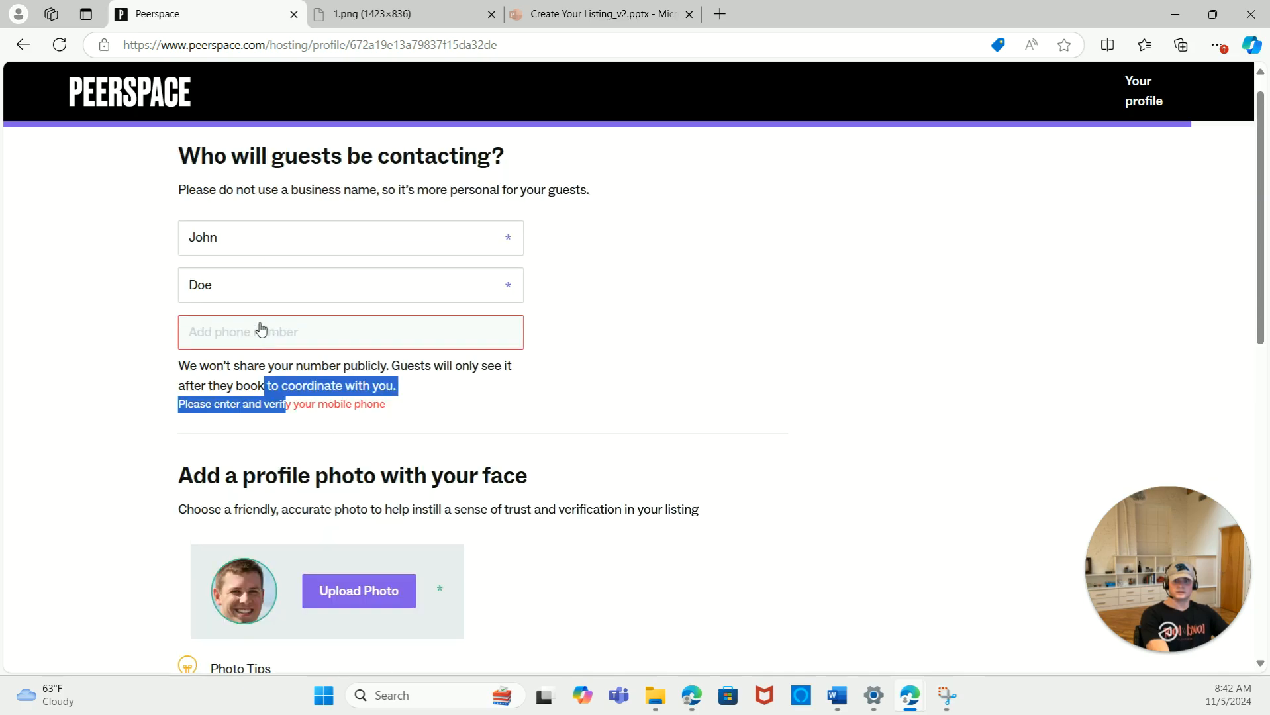
{"action": "left_click", "coordinate": [261, 332]}
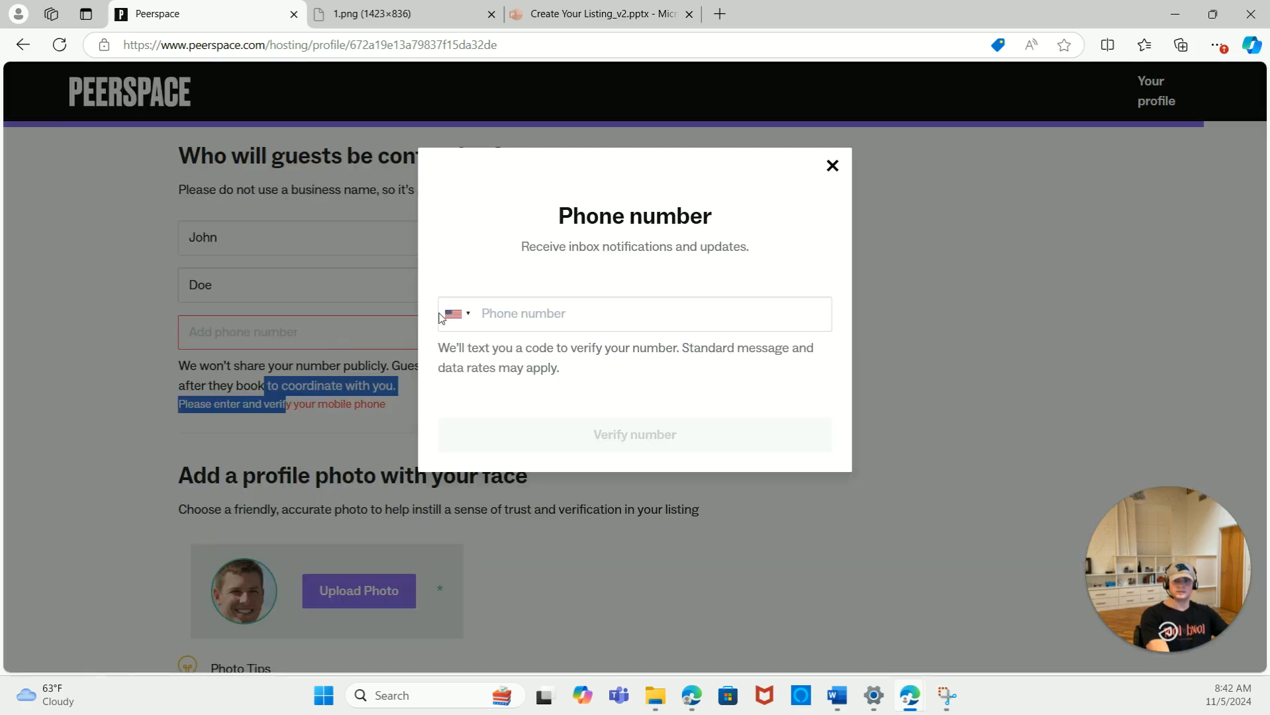
Step: Close and reopen the Phone number form, then focus its number field
{"action": "left_click", "coordinate": [831, 165]}
{"action": "scroll", "coordinate": [321, 247], "scroll_direction": "down", "scroll_amount": 4}
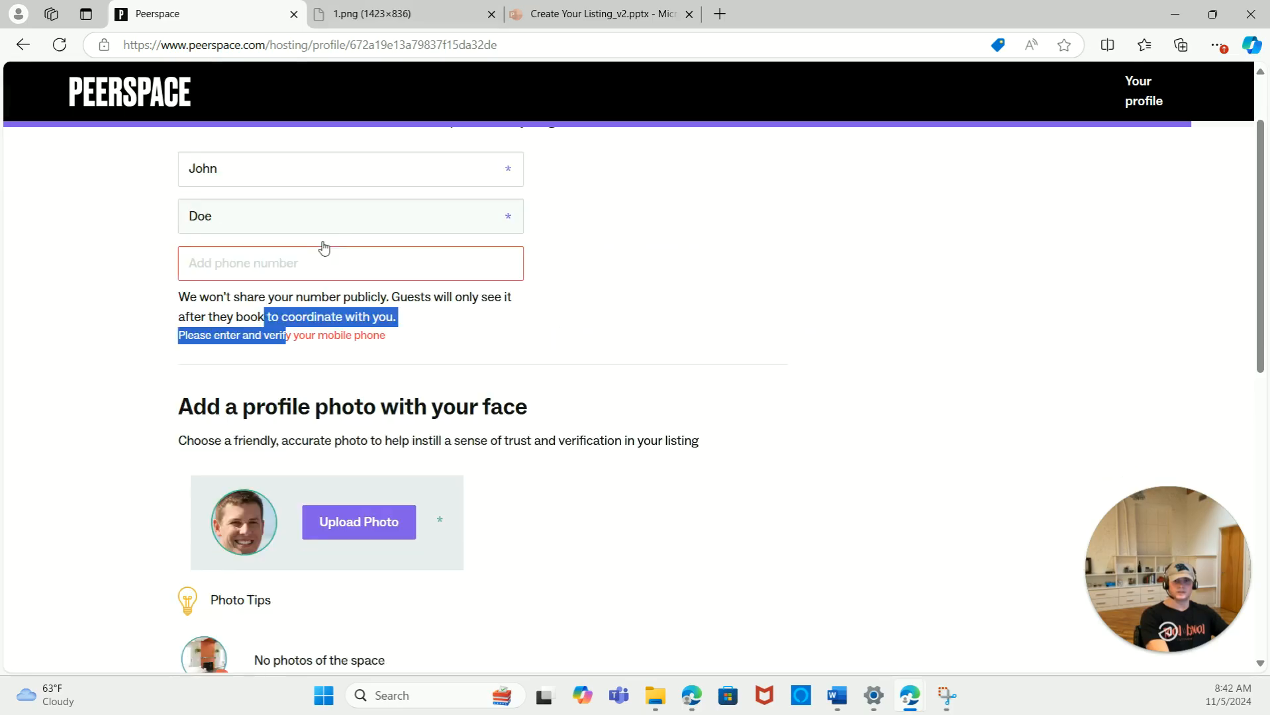
{"action": "scroll", "coordinate": [288, 233], "scroll_direction": "up", "scroll_amount": 3}
{"action": "left_click", "coordinate": [294, 249]}
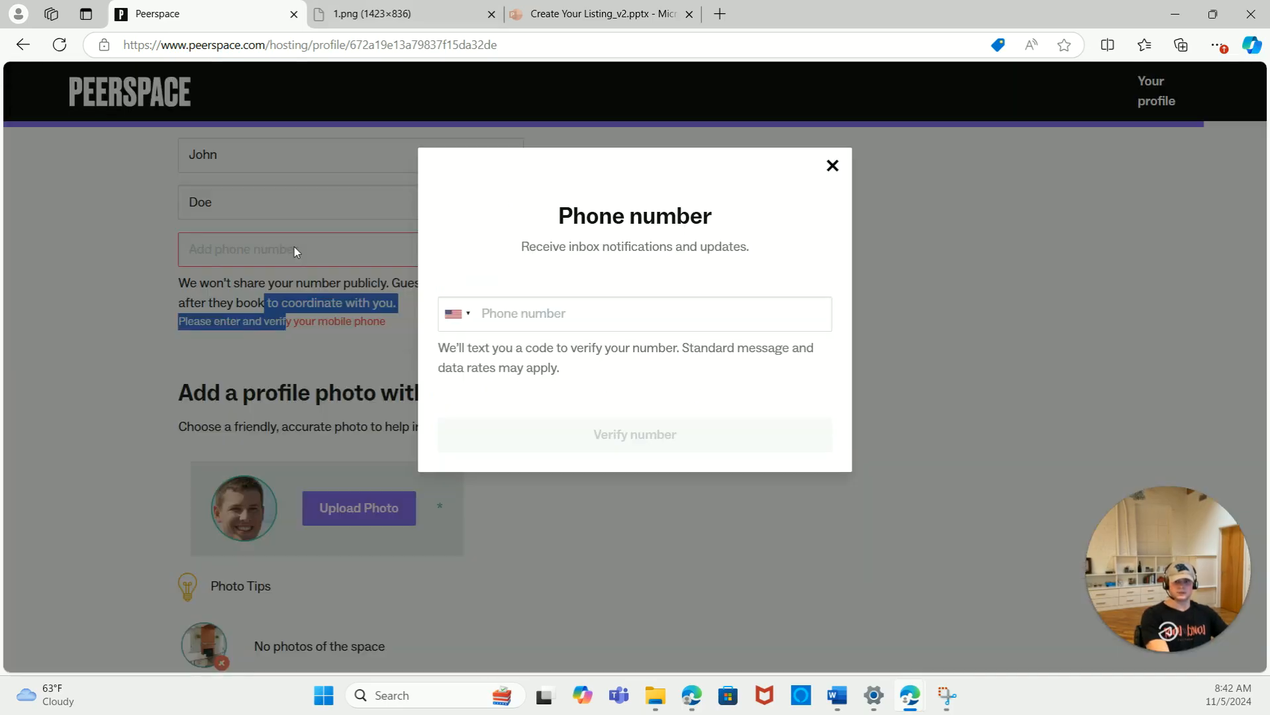
{"action": "left_click", "coordinate": [535, 341]}
{"action": "left_click", "coordinate": [523, 324]}
Step: Enter the host's mobile number and verify it with the texted code
{"action": "type", "text": "70"}
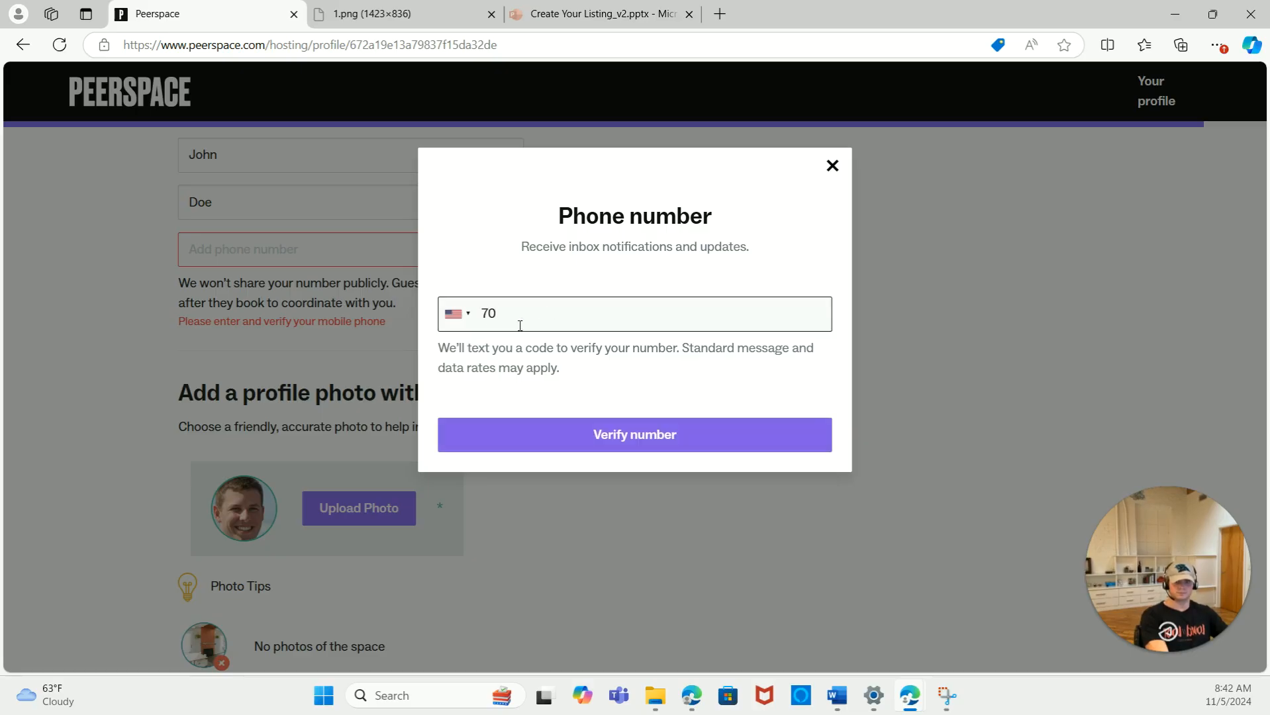
{"action": "key", "text": "BackSpace"}
{"action": "key", "text": "BackSpace"}
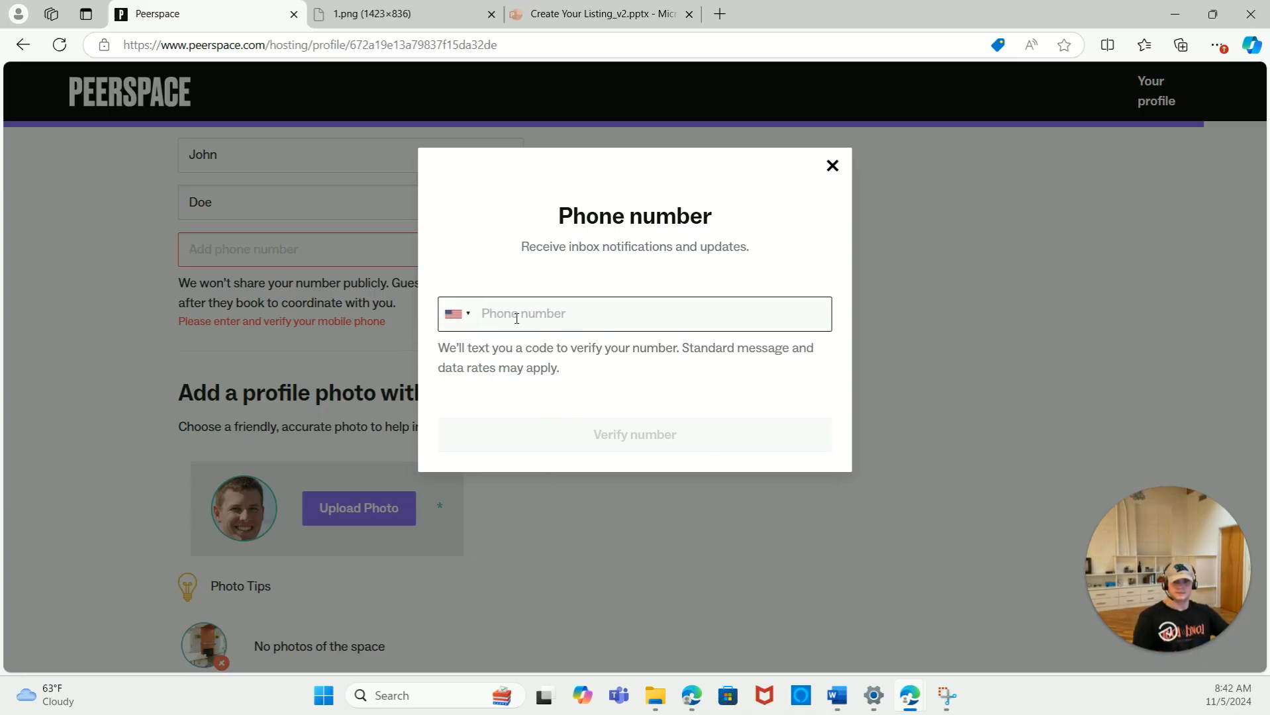
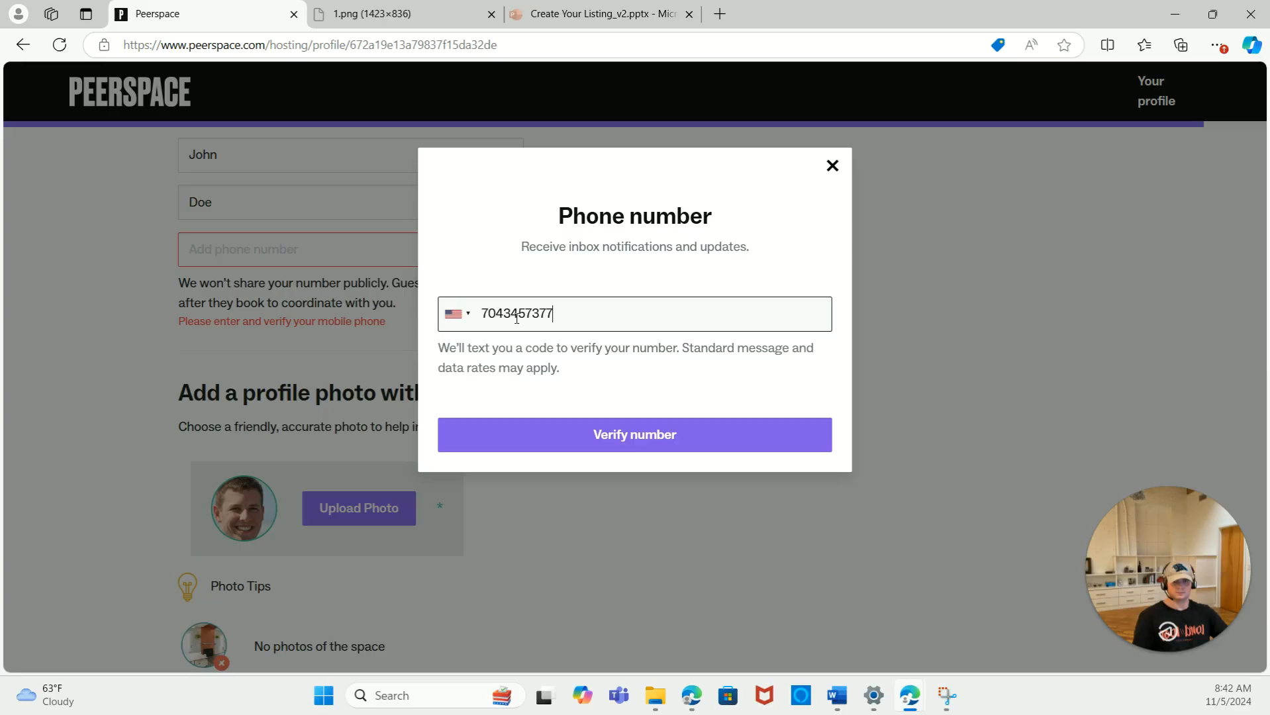
{"action": "left_click", "coordinate": [556, 437]}
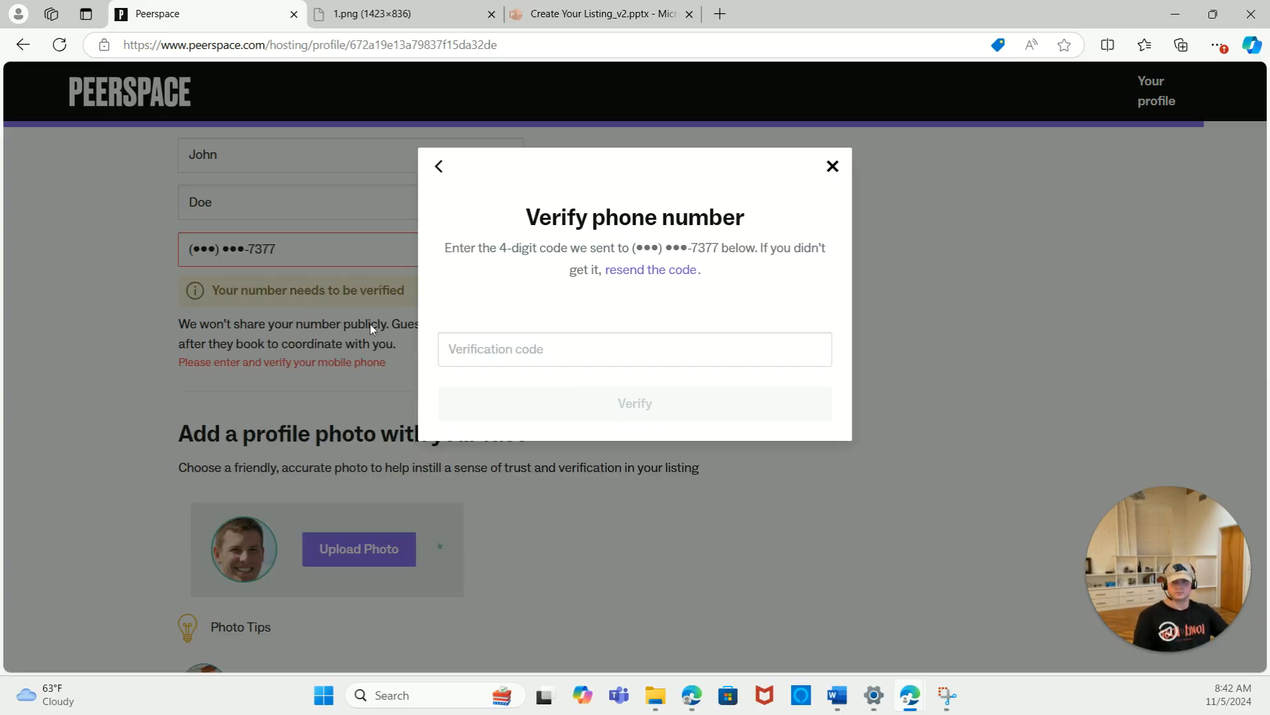
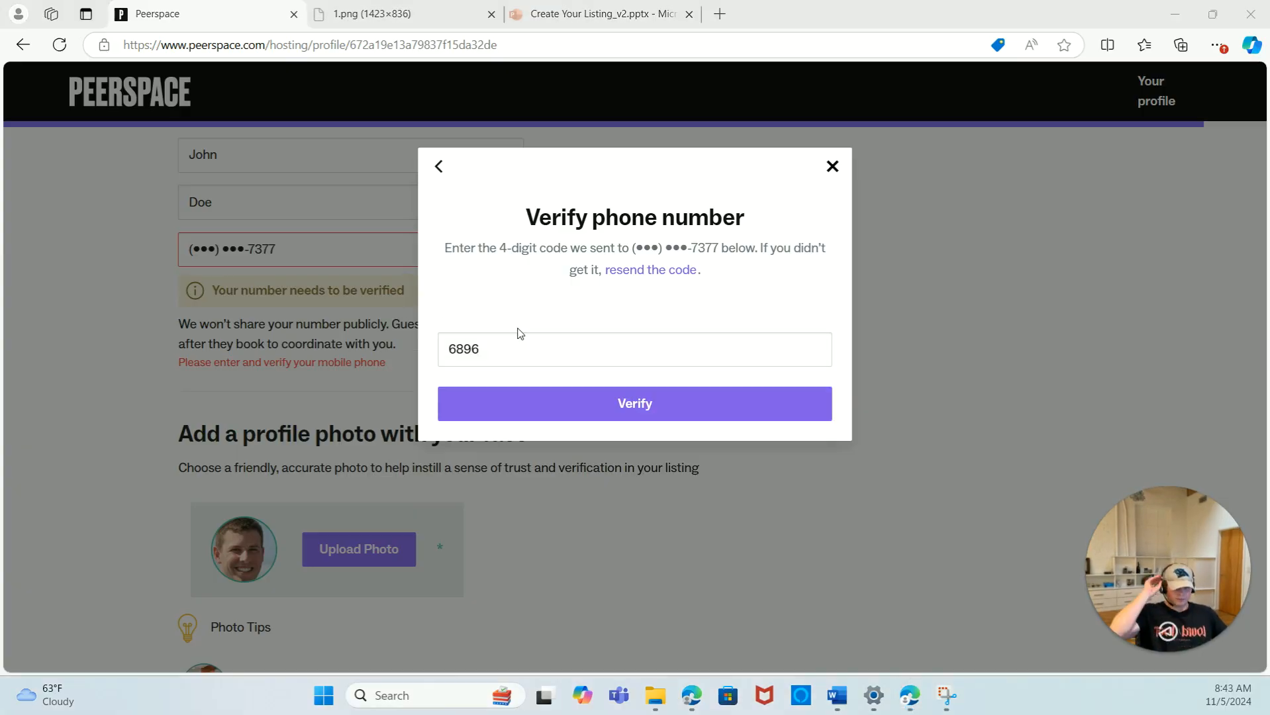
{"action": "left_click", "coordinate": [576, 413]}
{"action": "scroll", "coordinate": [662, 344], "scroll_direction": "down", "scroll_amount": 1}
{"action": "scroll", "coordinate": [590, 344], "scroll_direction": "down", "scroll_amount": 8}
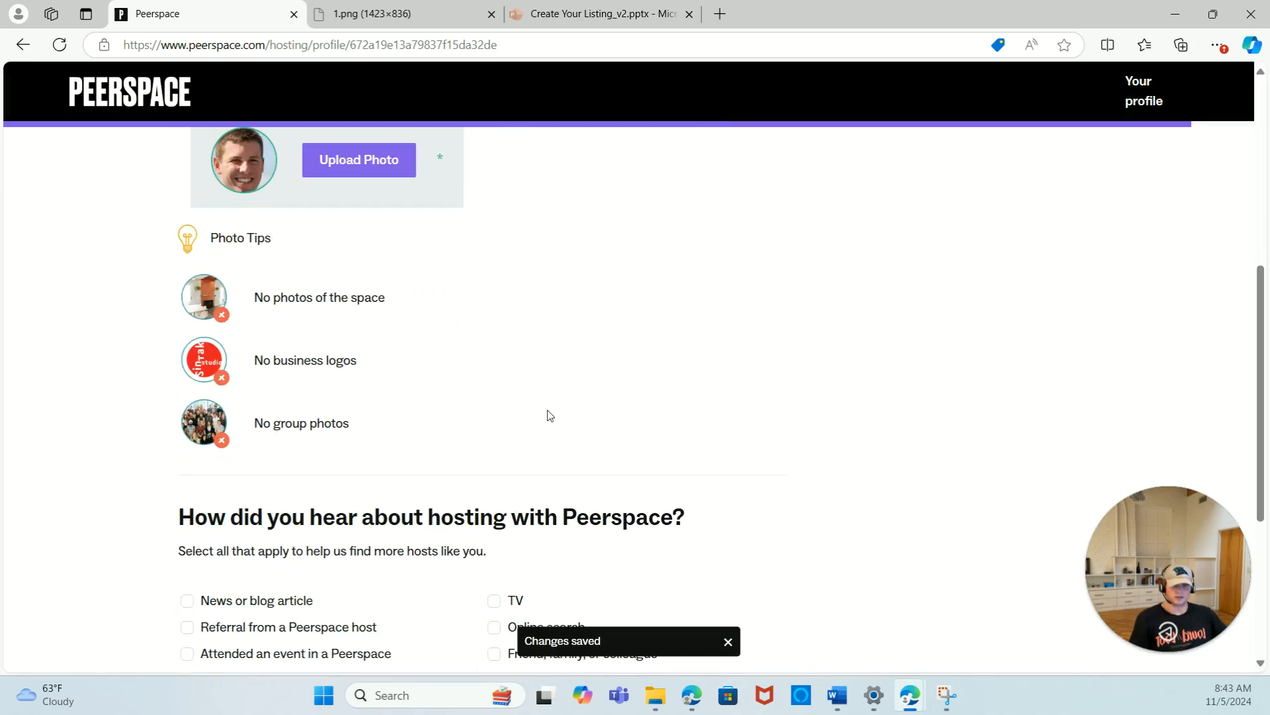
Step: Submit the listing via Update Profile and highlight the confirmation's 2-5 business days review note
{"action": "left_click", "coordinate": [263, 547]}
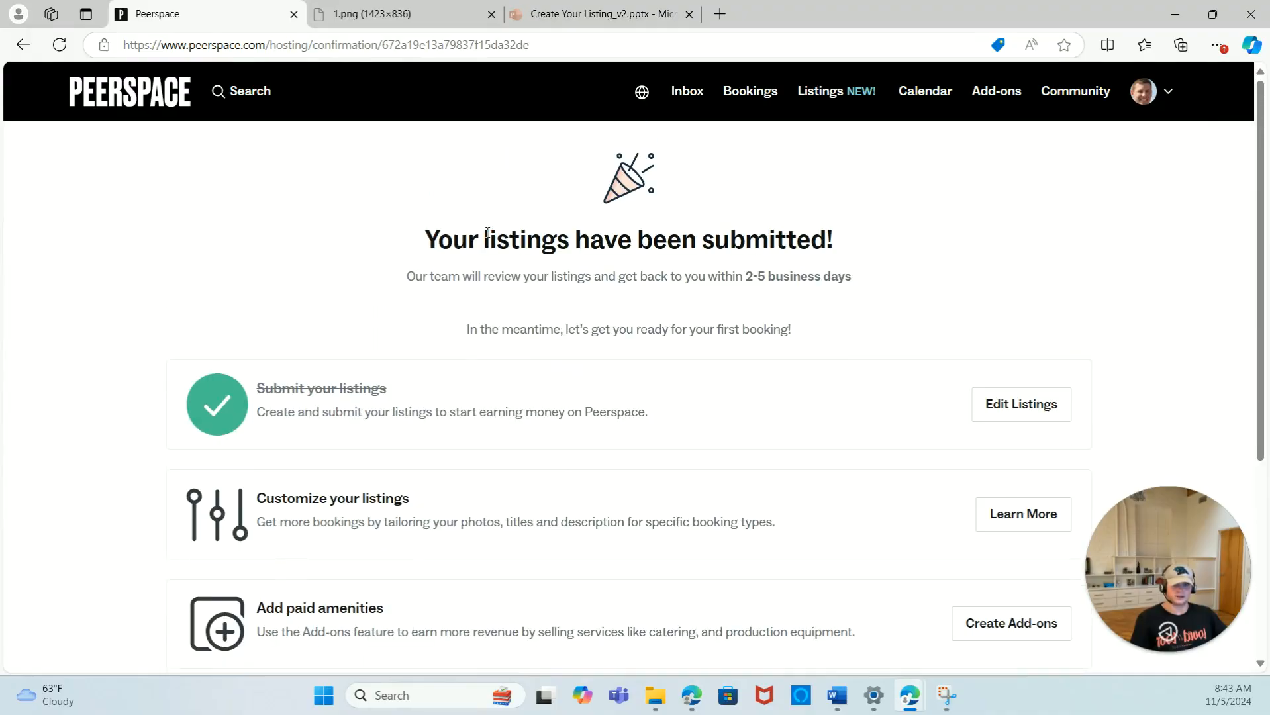
{"action": "left_click_drag", "start_coordinate": [415, 221], "coordinate": [846, 254]}
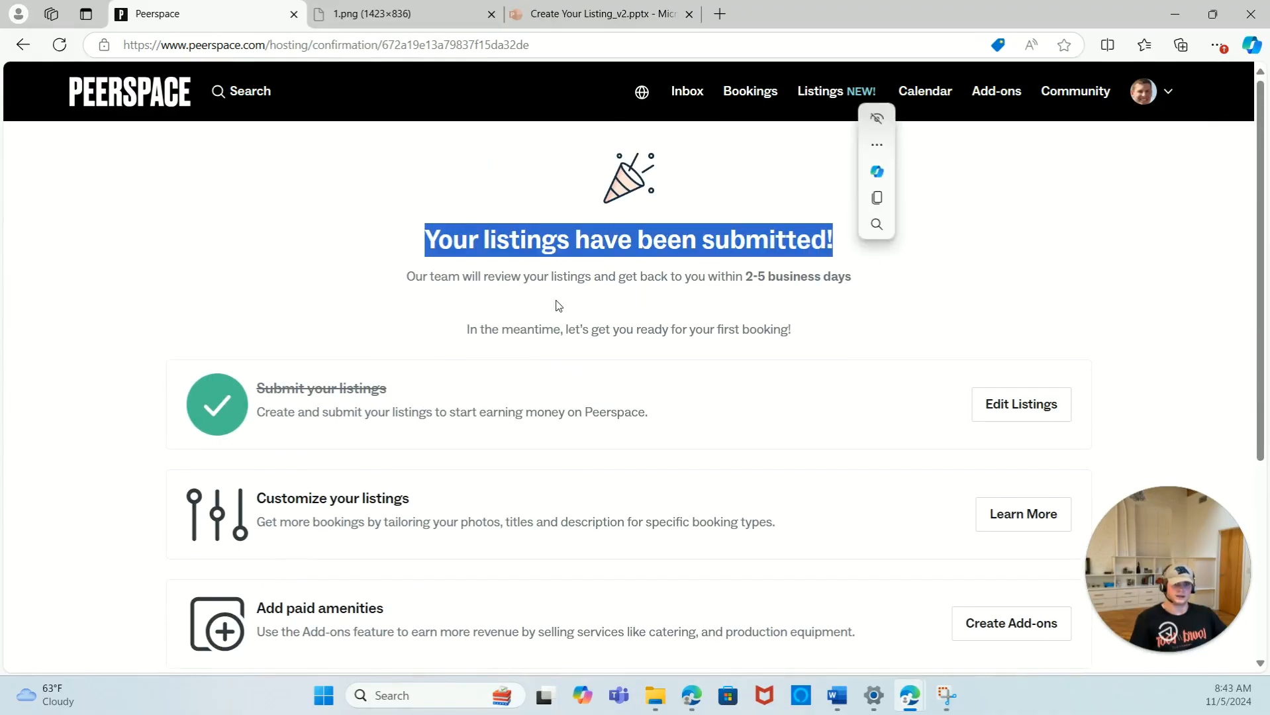
{"action": "left_click", "coordinate": [491, 311]}
{"action": "left_click_drag", "start_coordinate": [406, 278], "coordinate": [856, 277]}
{"action": "left_click", "coordinate": [681, 311]}
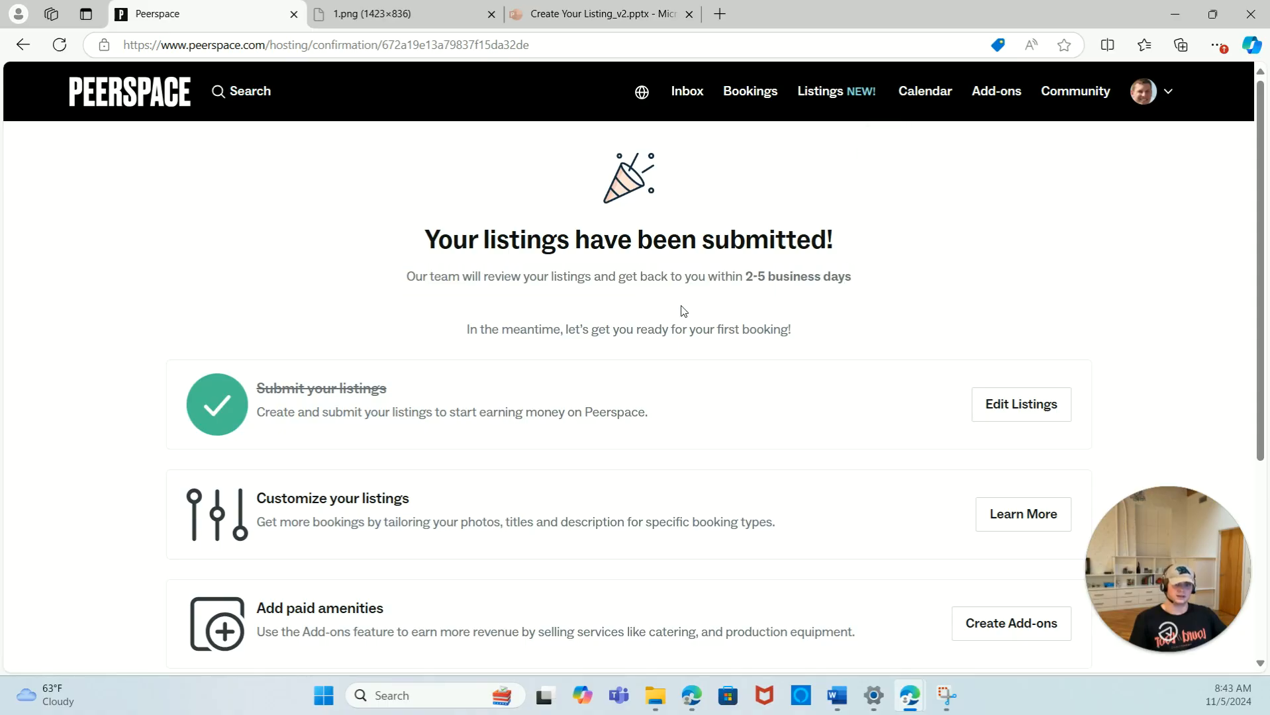
{"action": "left_click_drag", "start_coordinate": [750, 277], "coordinate": [842, 280]}
{"action": "left_click_drag", "start_coordinate": [456, 335], "coordinate": [792, 332]}
{"action": "left_click", "coordinate": [607, 344]}
{"action": "left_click_drag", "start_coordinate": [563, 331], "coordinate": [772, 333]}
Step: Highlight the next-step tips on customizing listings, paid amenities and advanced pricing
{"action": "scroll", "coordinate": [662, 318], "scroll_direction": "down", "scroll_amount": 1}
{"action": "scroll", "coordinate": [565, 296], "scroll_direction": "down", "scroll_amount": 2}
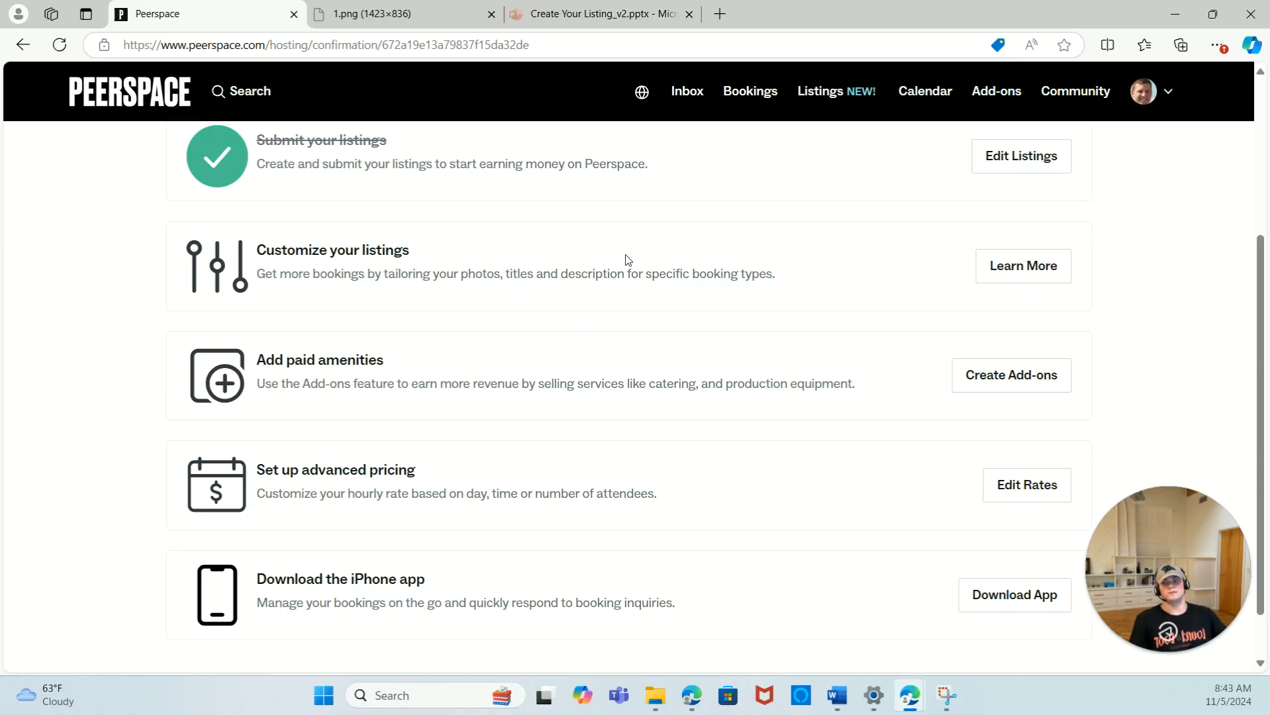
{"action": "scroll", "coordinate": [576, 348], "scroll_direction": "down", "scroll_amount": 1}
{"action": "scroll", "coordinate": [555, 359], "scroll_direction": "up", "scroll_amount": 3}
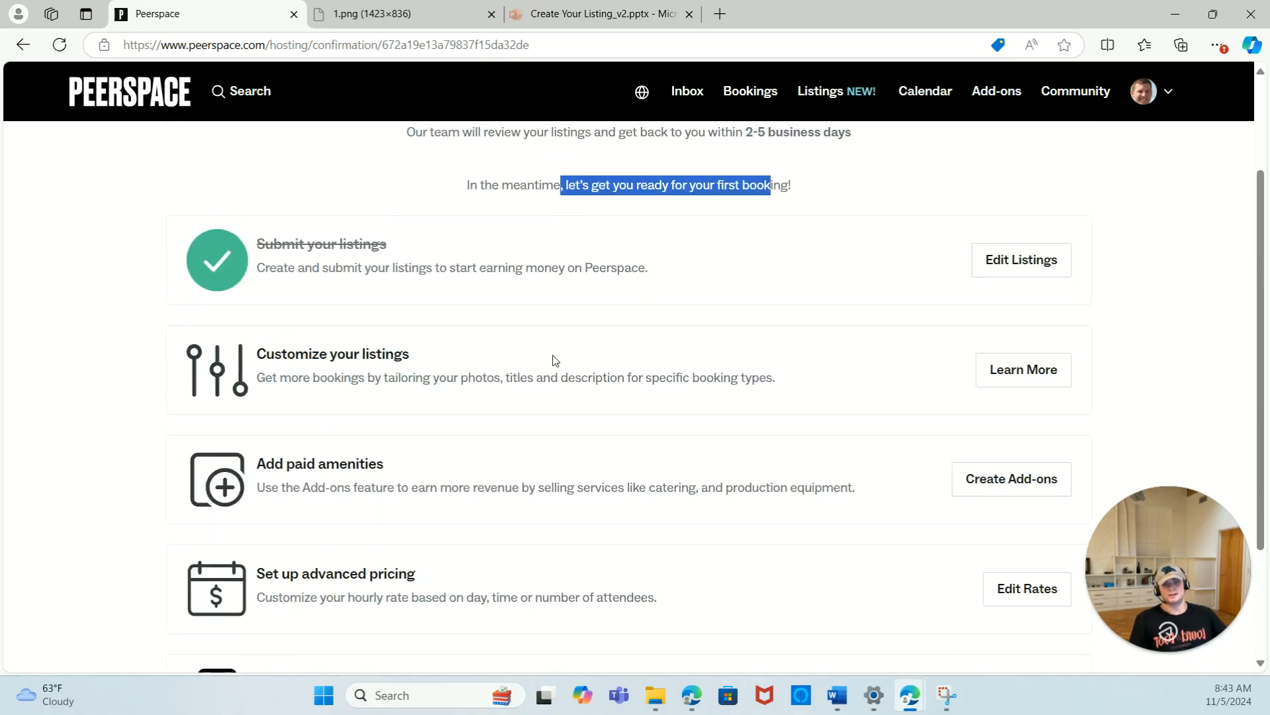
{"action": "scroll", "coordinate": [538, 375], "scroll_direction": "down", "scroll_amount": 2}
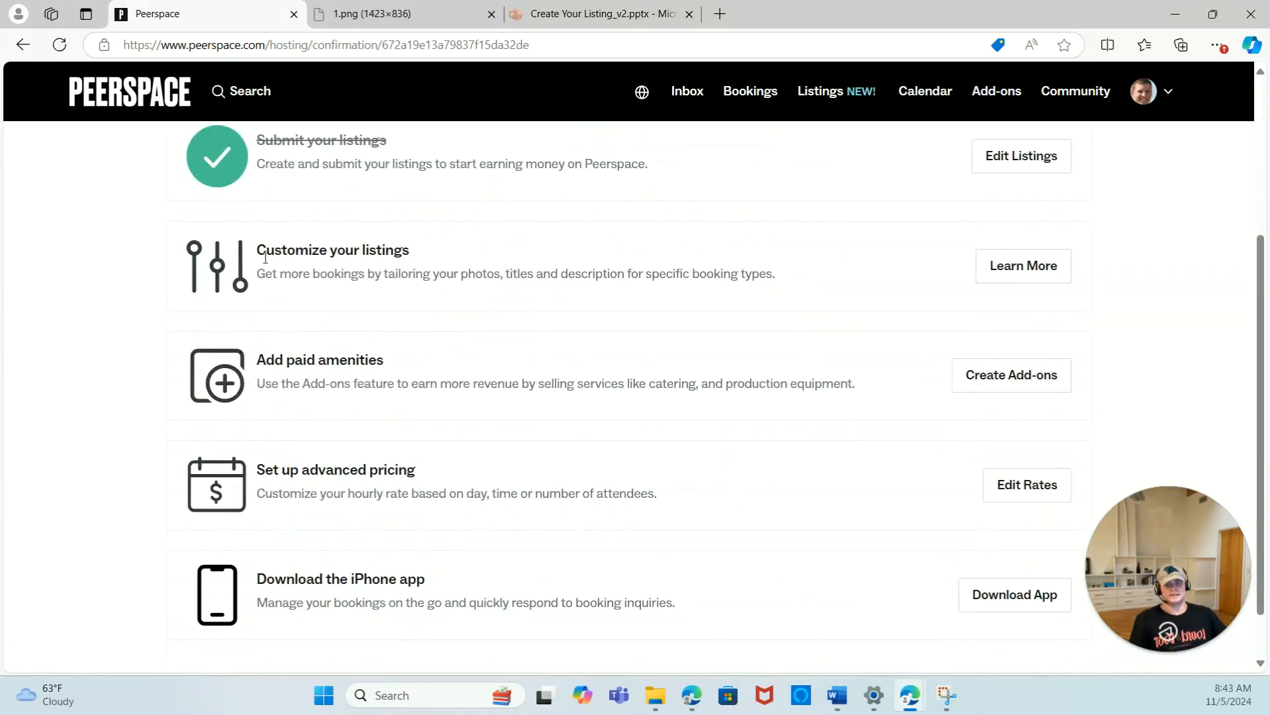
{"action": "left_click_drag", "start_coordinate": [289, 273], "coordinate": [518, 274]}
{"action": "left_click_drag", "start_coordinate": [652, 274], "coordinate": [439, 273]}
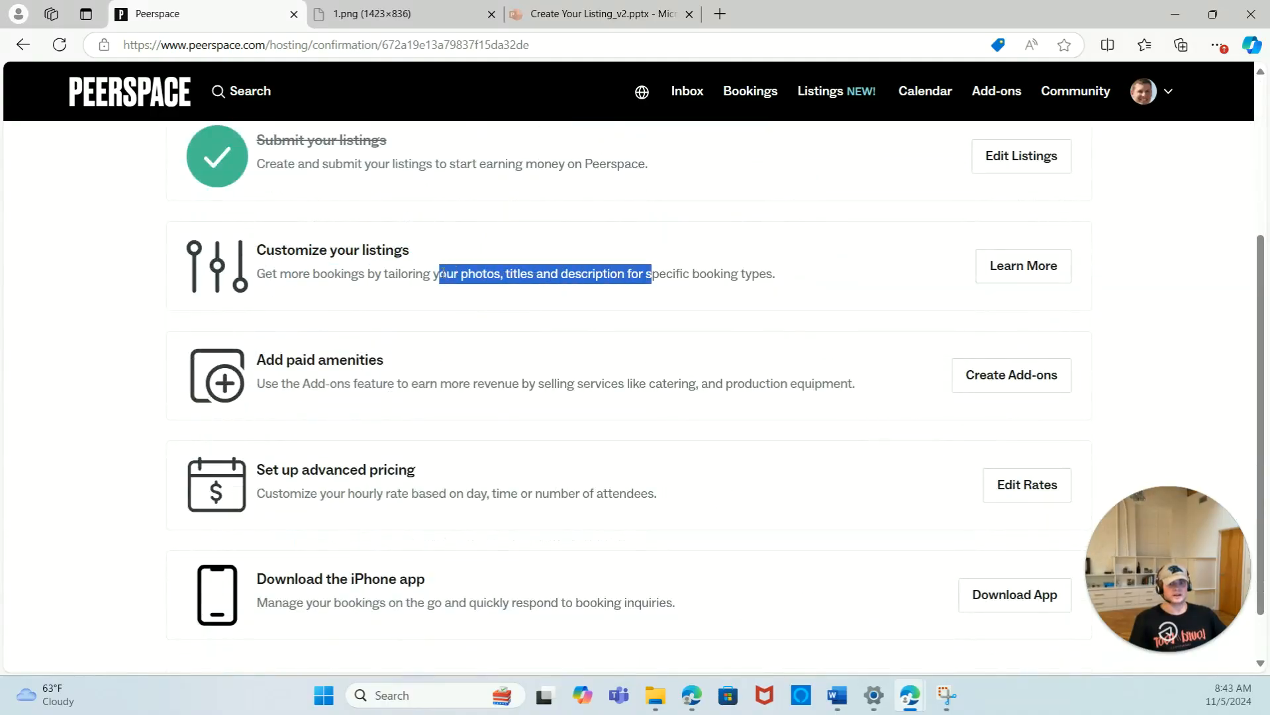
{"action": "left_click_drag", "start_coordinate": [772, 274], "coordinate": [468, 273]}
{"action": "left_click_drag", "start_coordinate": [275, 359], "coordinate": [823, 380]}
{"action": "left_click_drag", "start_coordinate": [258, 471], "coordinate": [421, 475]}
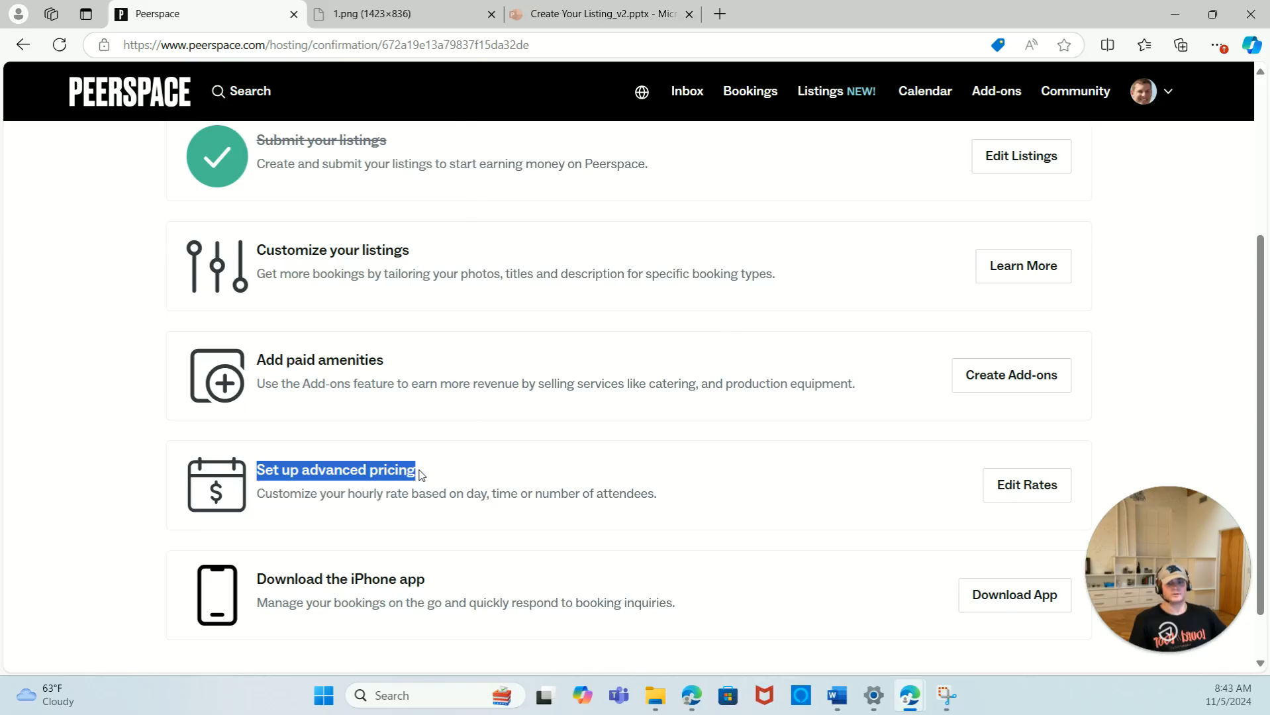
{"action": "left_click", "coordinate": [299, 496]}
{"action": "left_click_drag", "start_coordinate": [317, 496], "coordinate": [258, 470]}
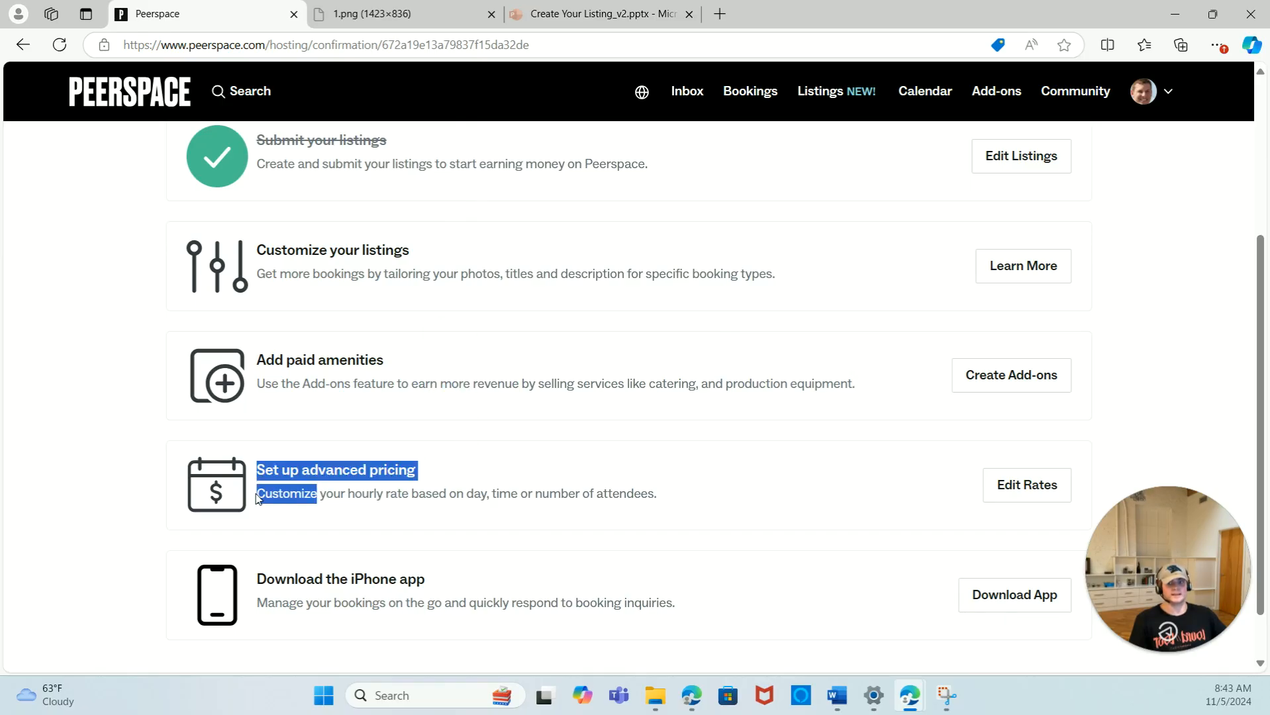
{"action": "left_click", "coordinate": [341, 491]}
Step: Return to the Create Your Listing_v2 presentation tab
{"action": "scroll", "coordinate": [424, 476], "scroll_direction": "down", "scroll_amount": 1}
{"action": "scroll", "coordinate": [390, 464], "scroll_direction": "up", "scroll_amount": 3}
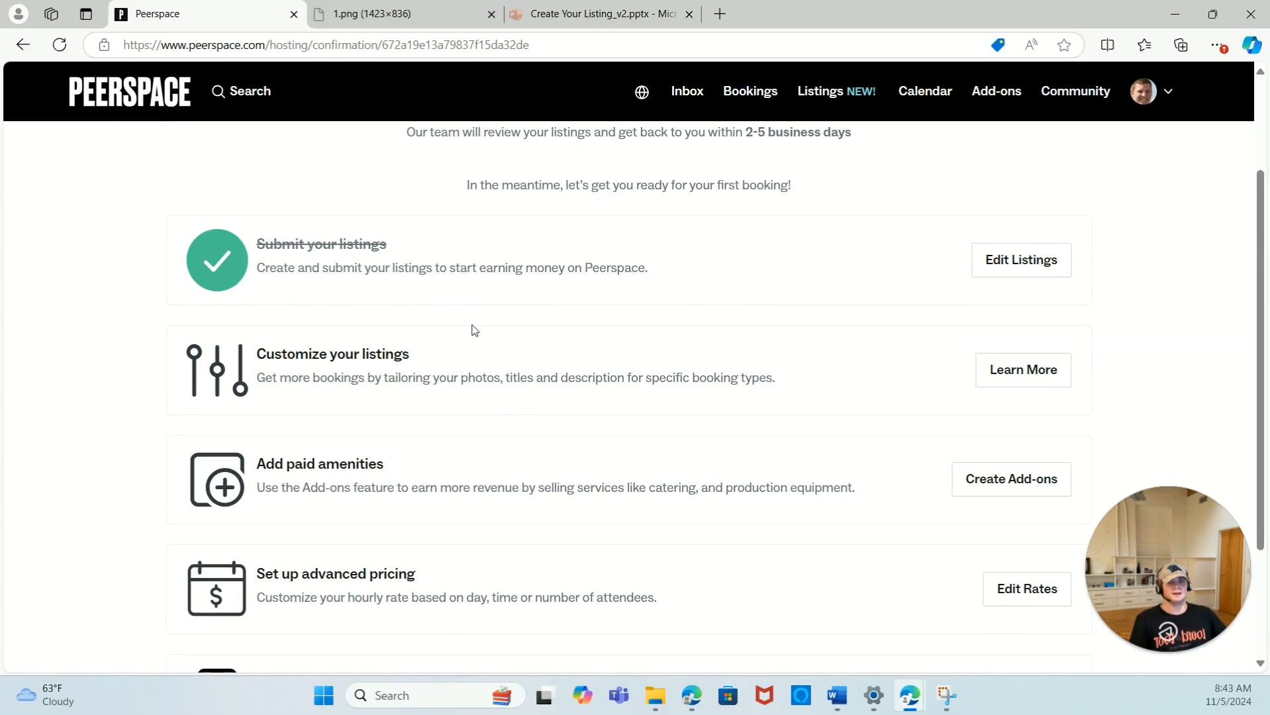
{"action": "scroll", "coordinate": [675, 244], "scroll_direction": "up", "scroll_amount": 3}
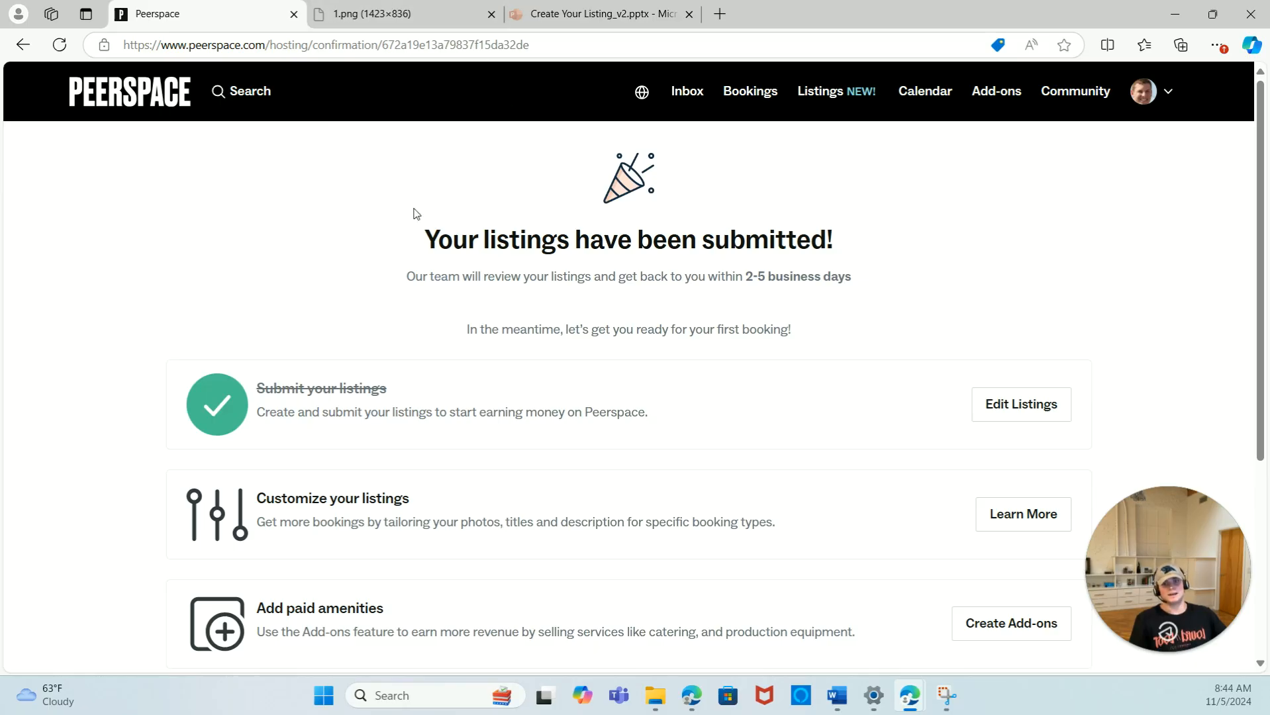
{"action": "left_click", "coordinate": [584, 15]}
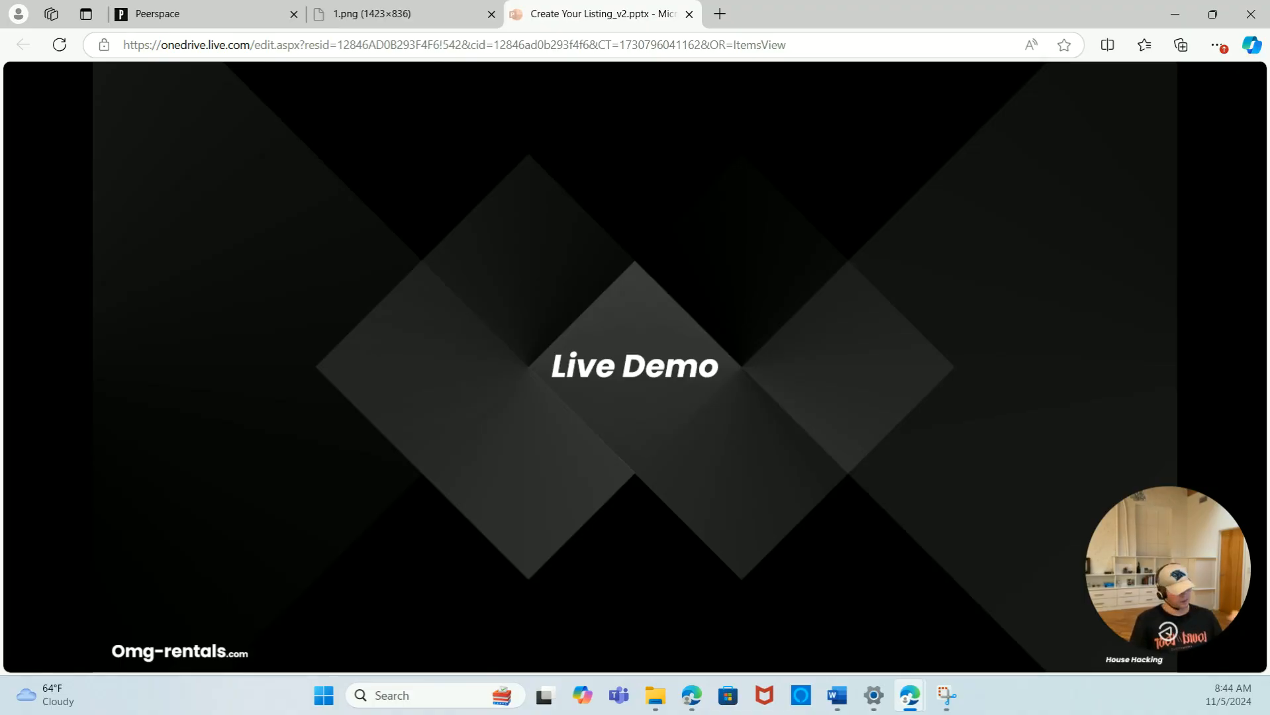
Step: Advance to the Summary slide and reveal the Listing Process and You're Doing Great points
{"action": "key", "text": "Right"}
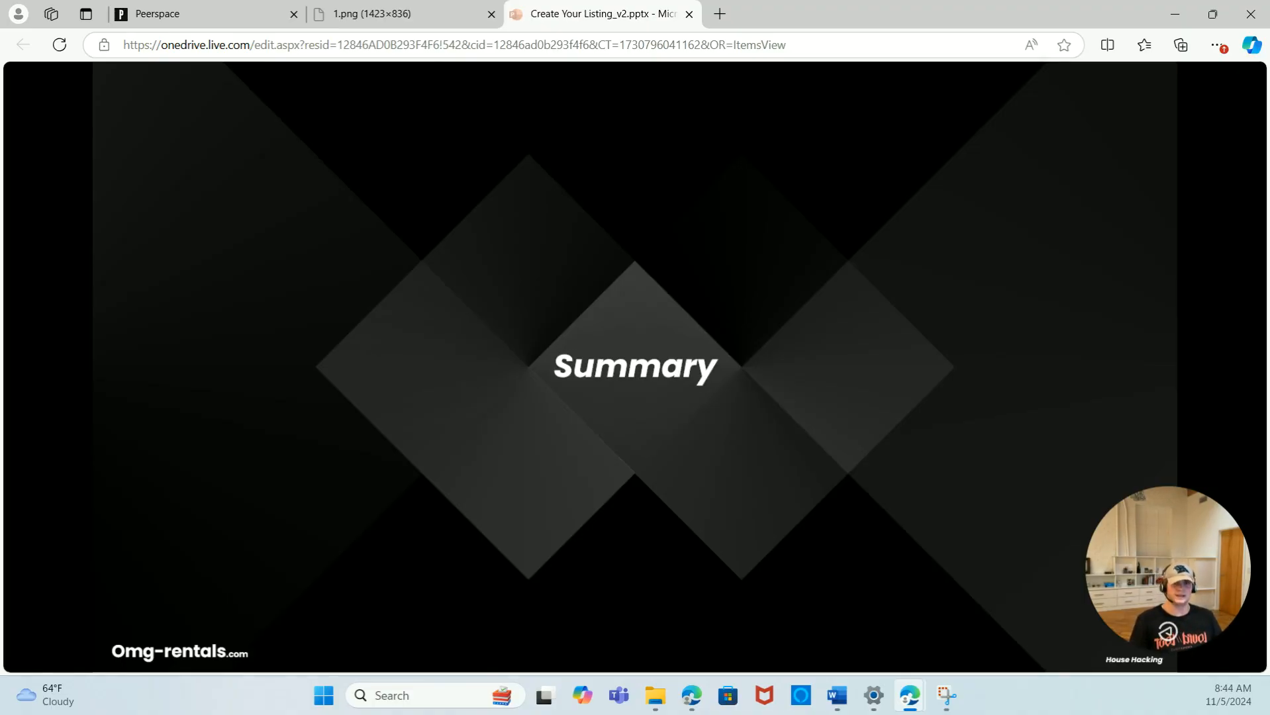
{"action": "key", "text": "Right"}
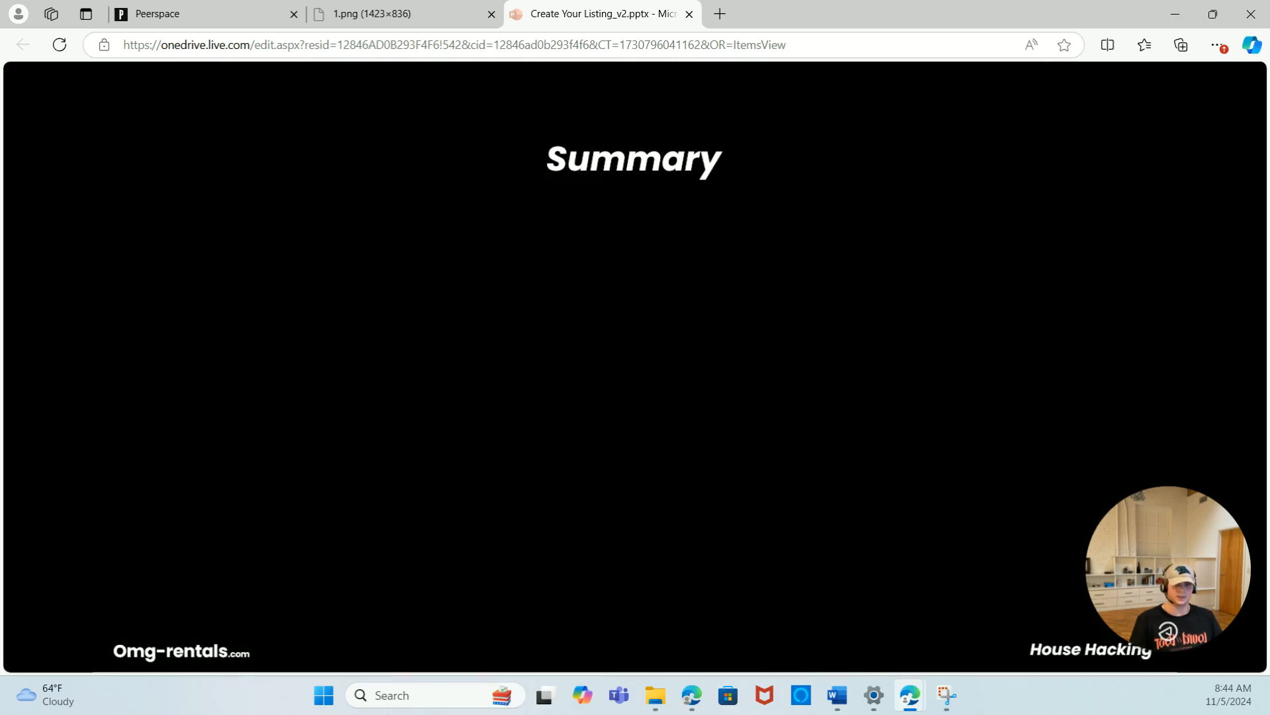
{"action": "key", "text": "Right"}
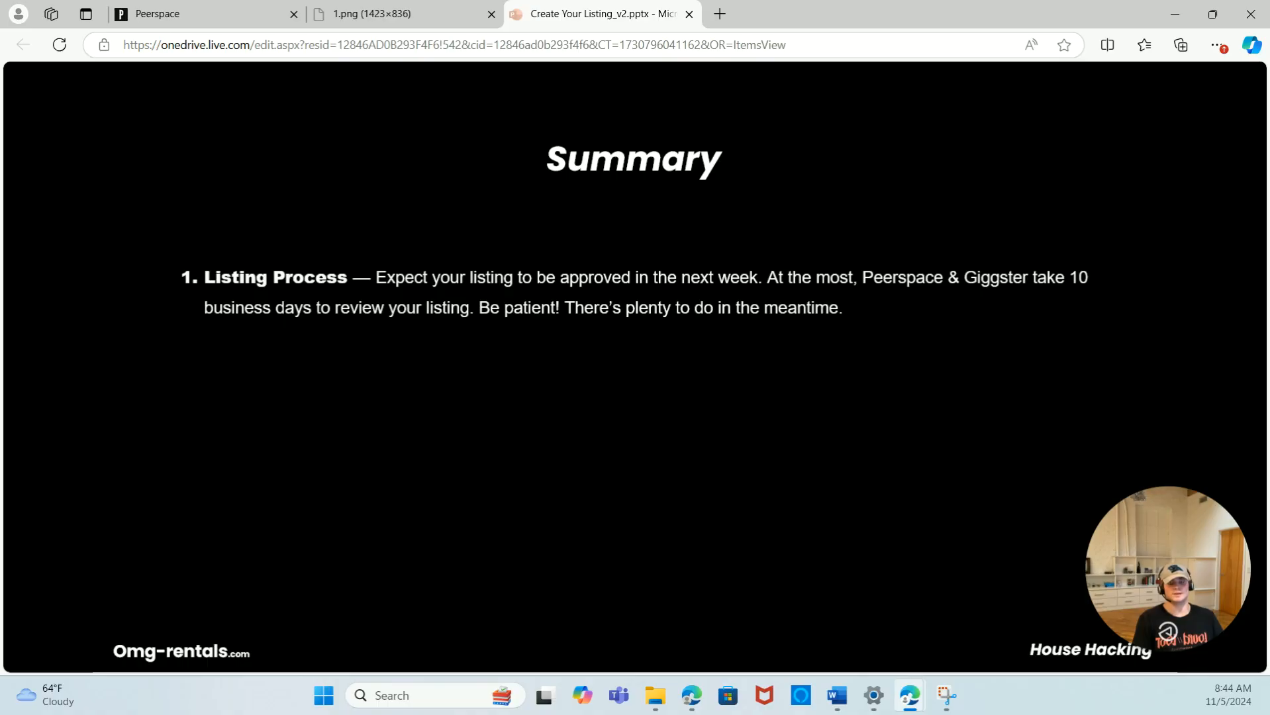
{"action": "key", "text": "Right"}
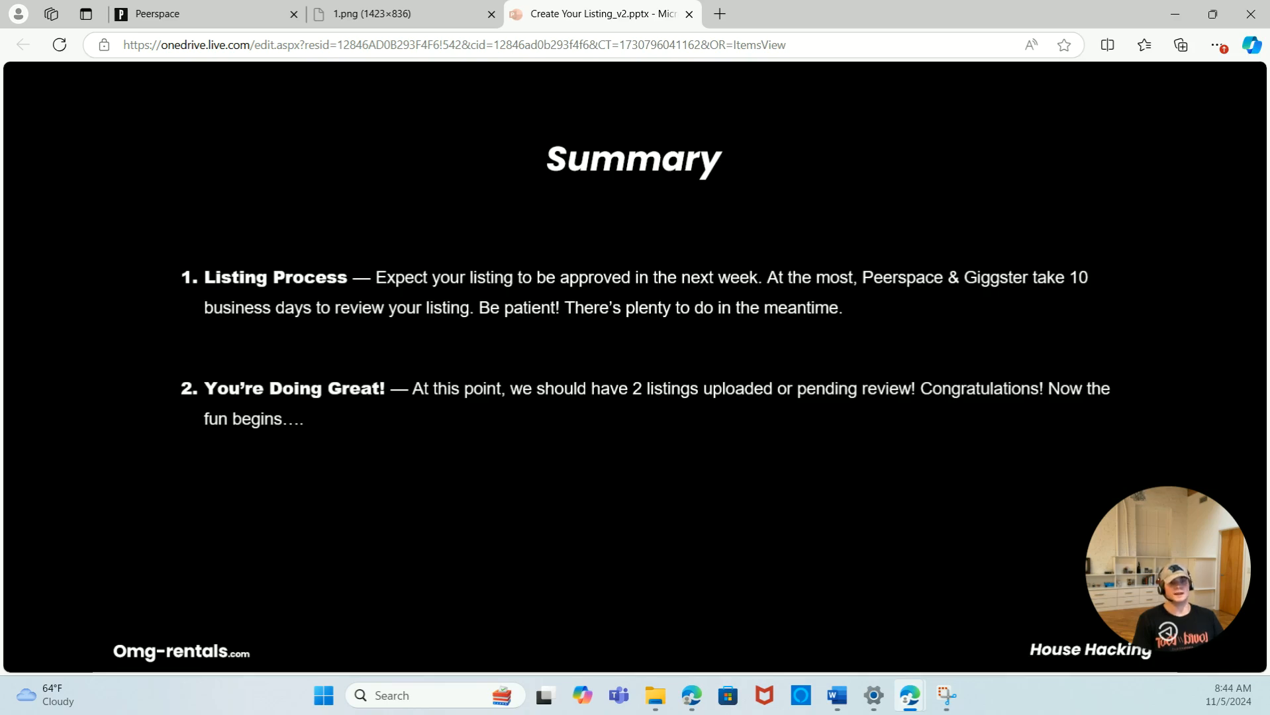
Step: Move through the newsletter slide and its subtitle to the testimonial.to/omg-rentals slide
{"action": "key", "text": "Right"}
{"action": "key", "text": "Left"}
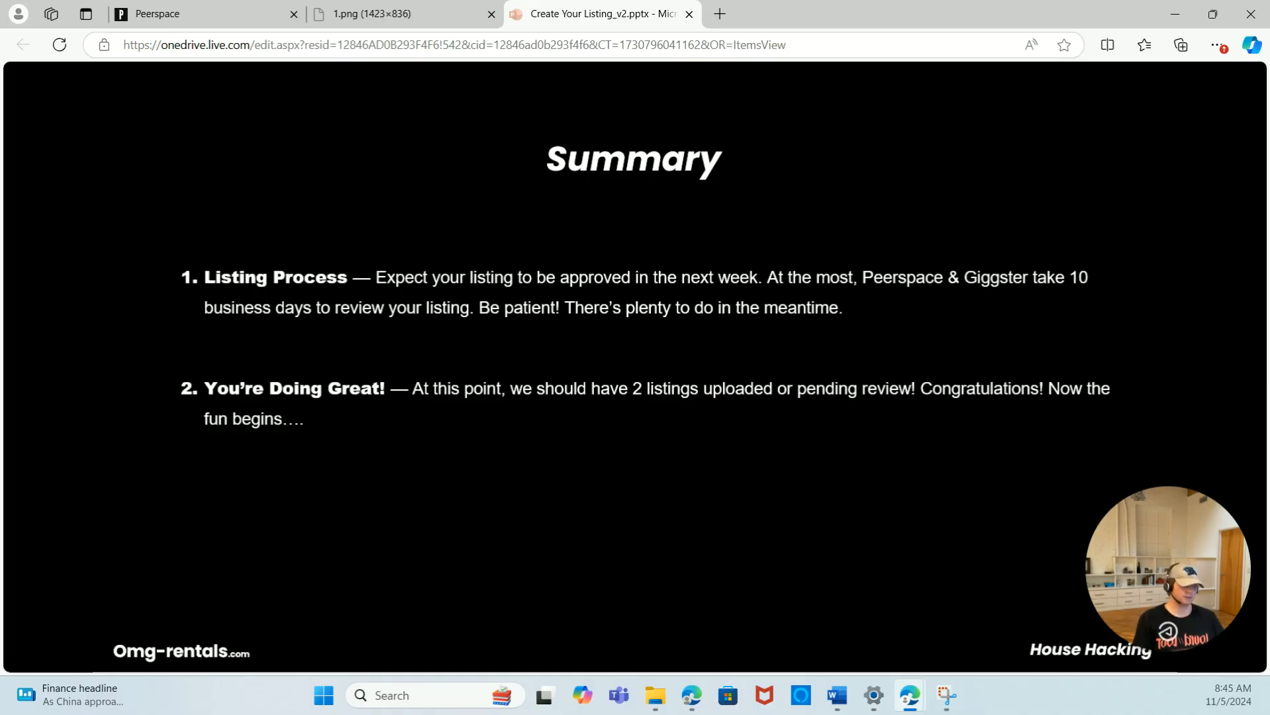
{"action": "key", "text": "Right"}
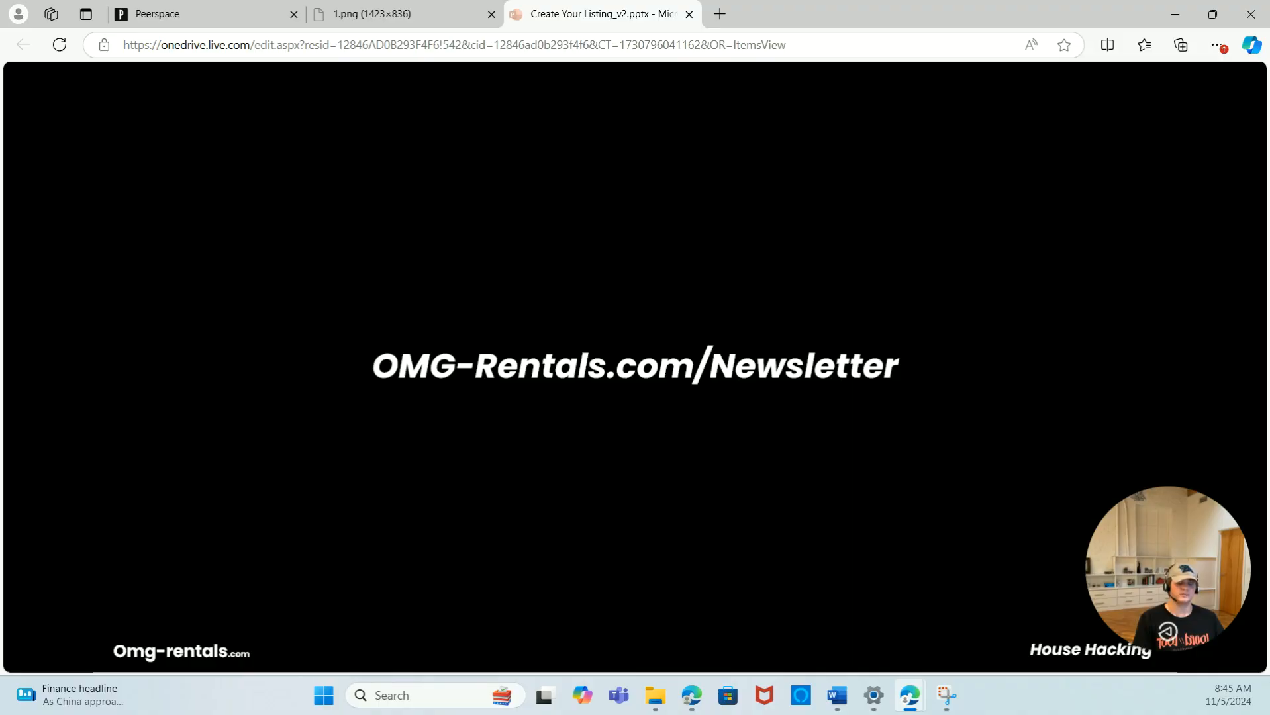
{"action": "key", "text": "Right"}
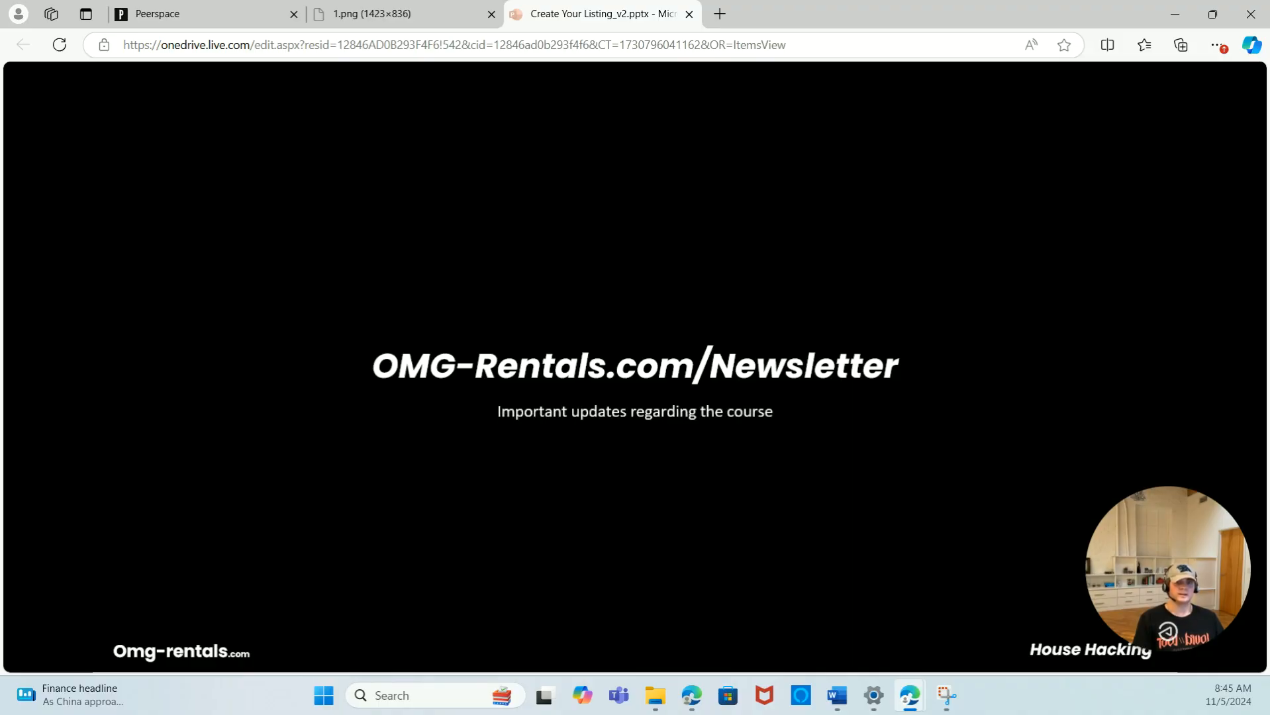
{"action": "key", "text": "Right"}
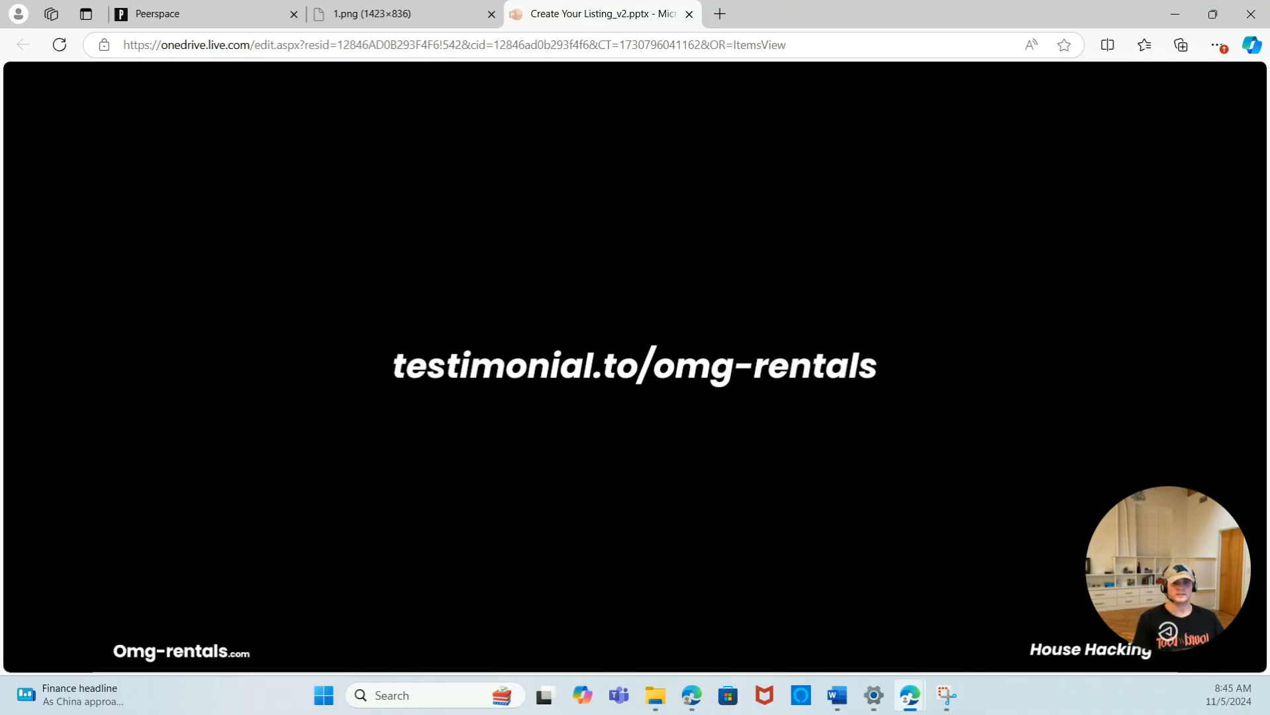